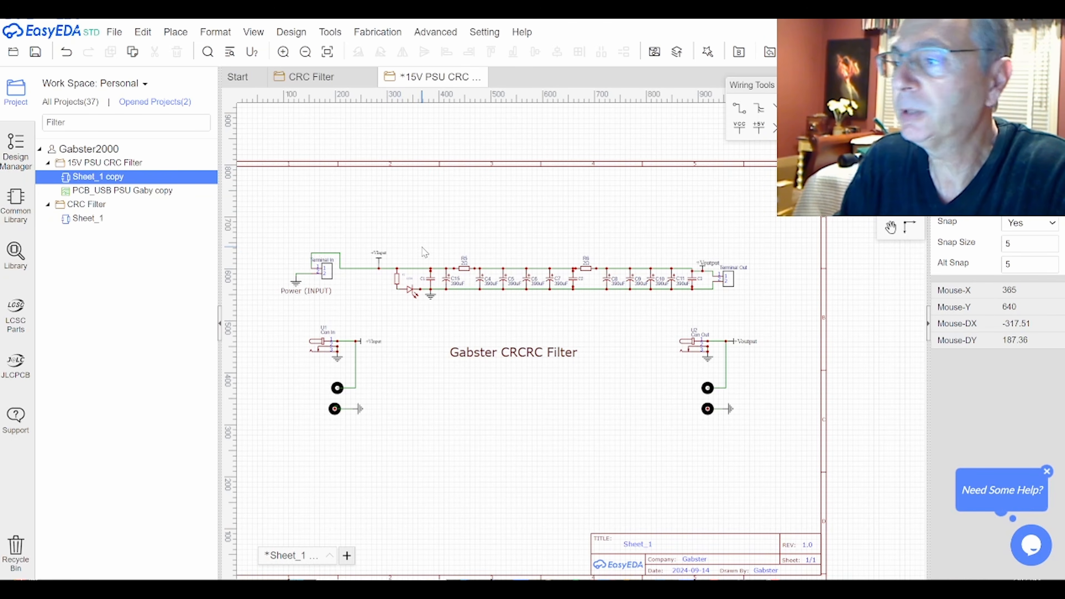
Step: Examine the CRCRC filter schematic from the input terminal through the resistor and capacitor stages to the output
scroll(406, 247, "up", 1)
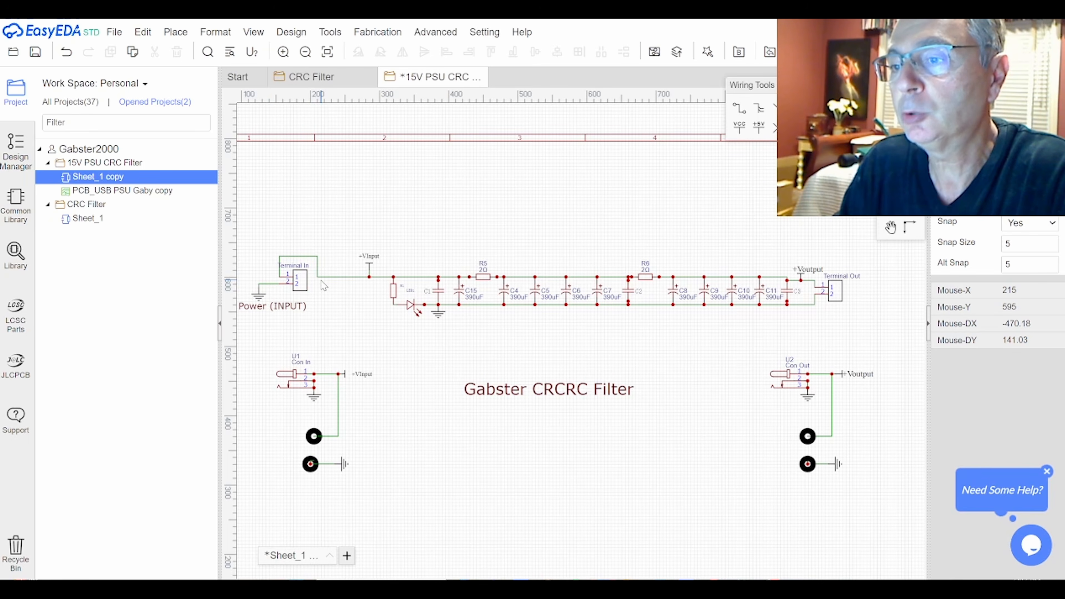
scroll(448, 253, "up", 1)
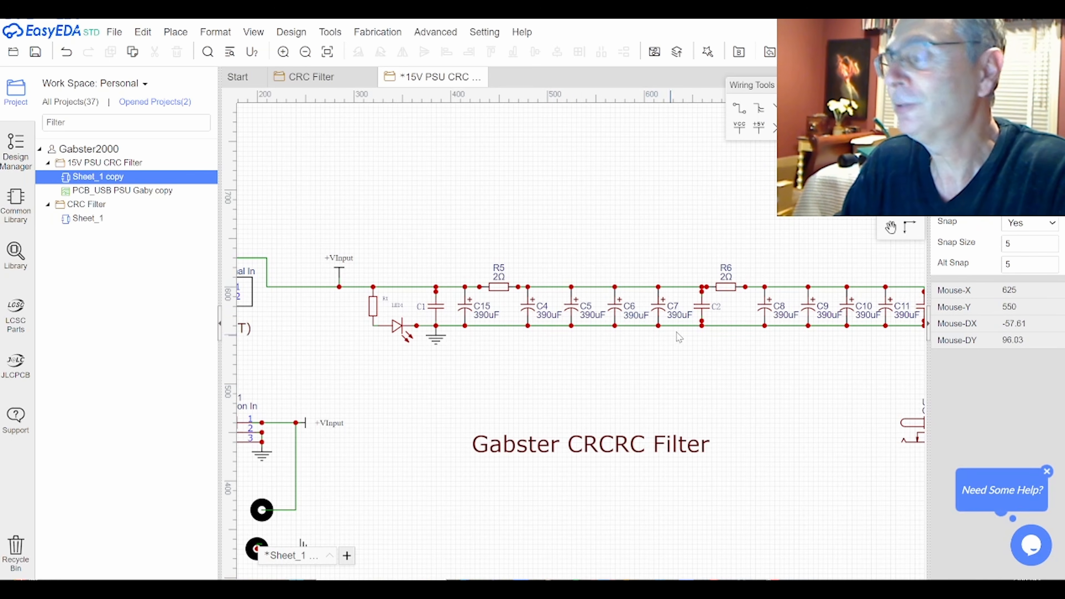
scroll(731, 301, "down", 2)
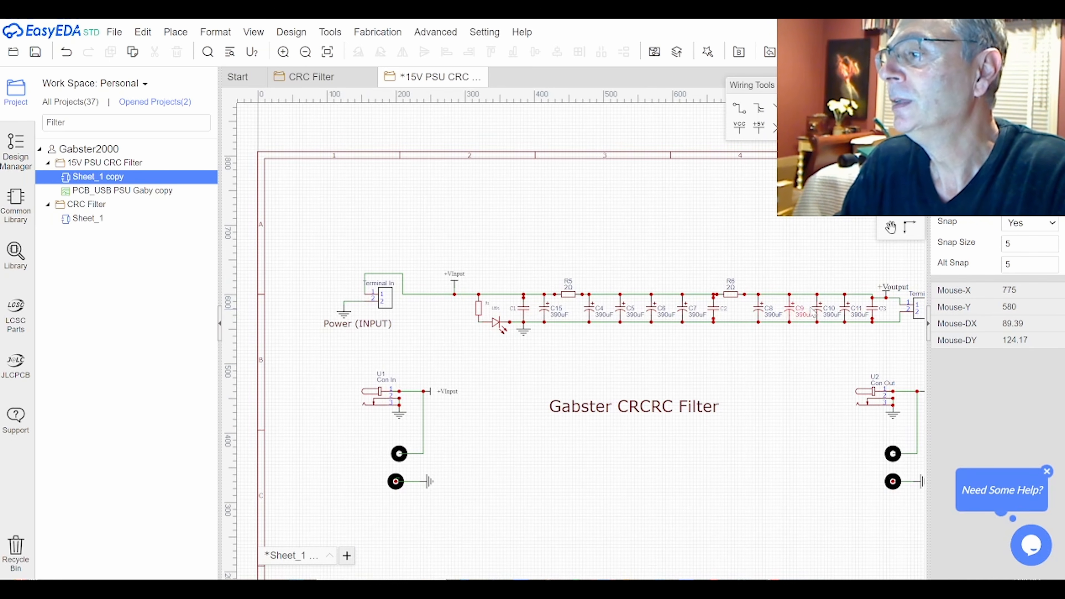
scroll(919, 280, "up", 2)
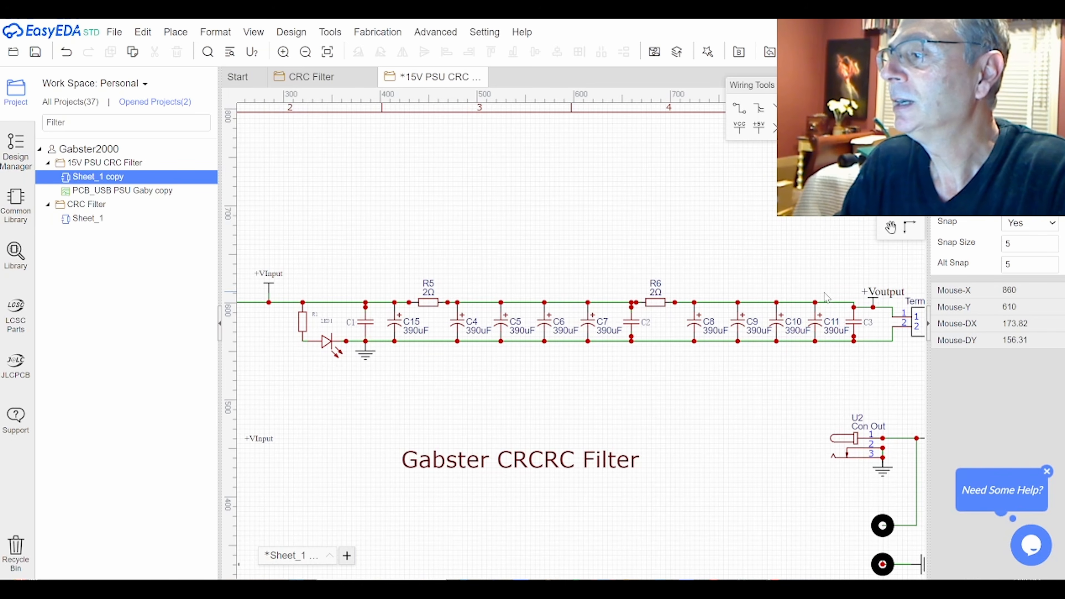
scroll(901, 278, "up", 2)
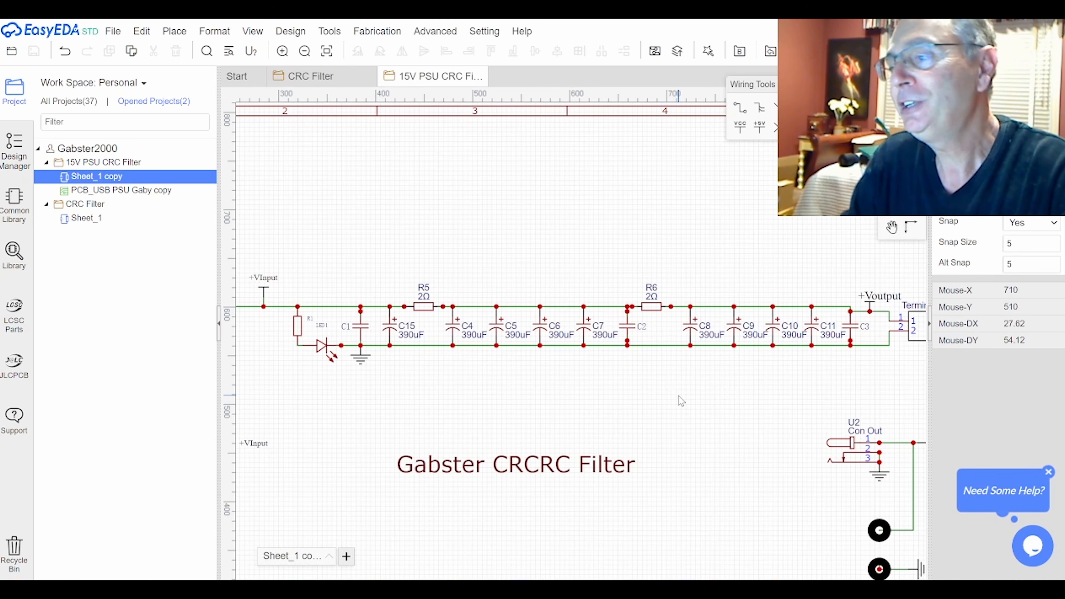
scroll(732, 388, "down", 2)
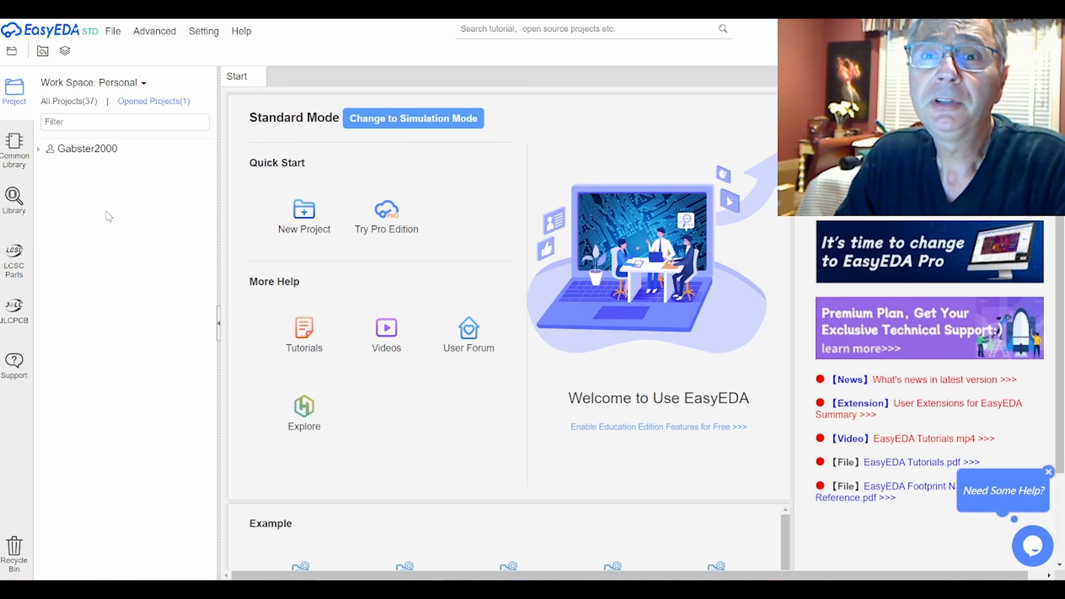
left_click(113, 31)
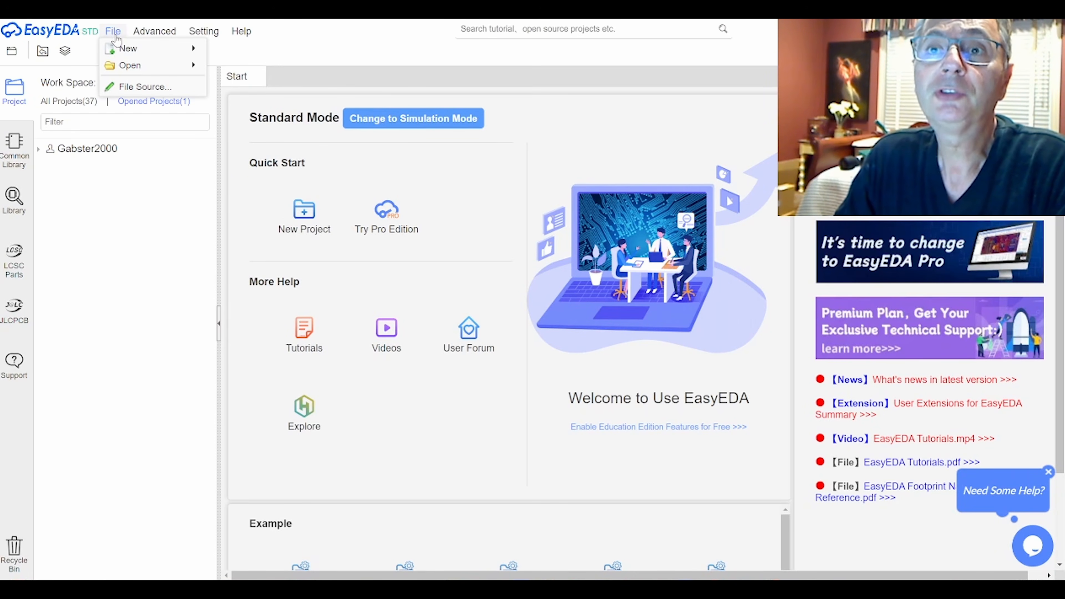
mouse_move(128, 48)
left_click(237, 48)
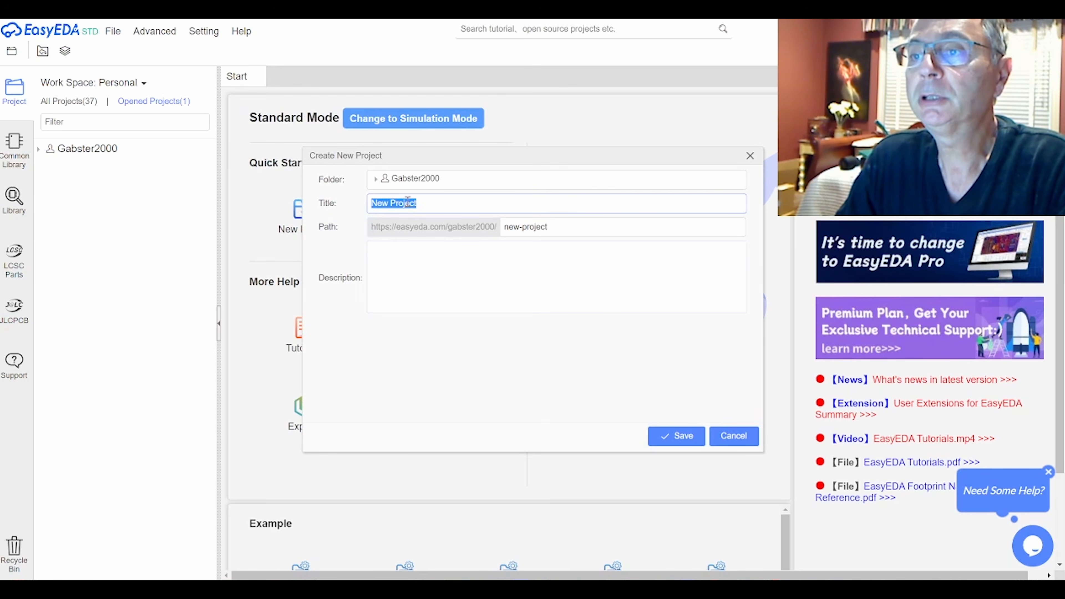
left_click(734, 436)
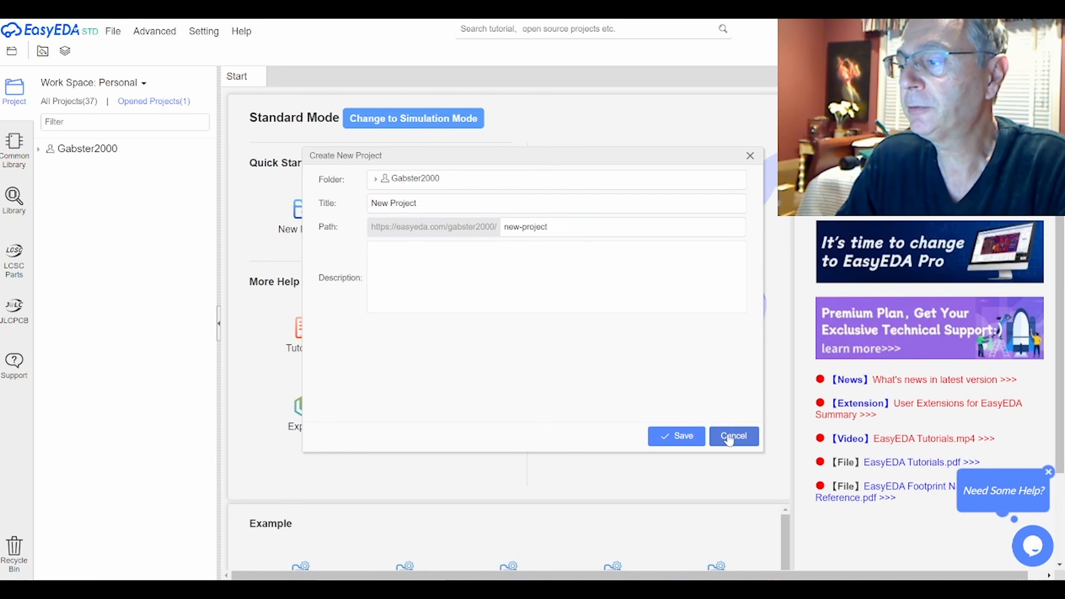
Step: Expand the project tree and open Sheet_1 of the CRC Filter project
left_click(48, 149)
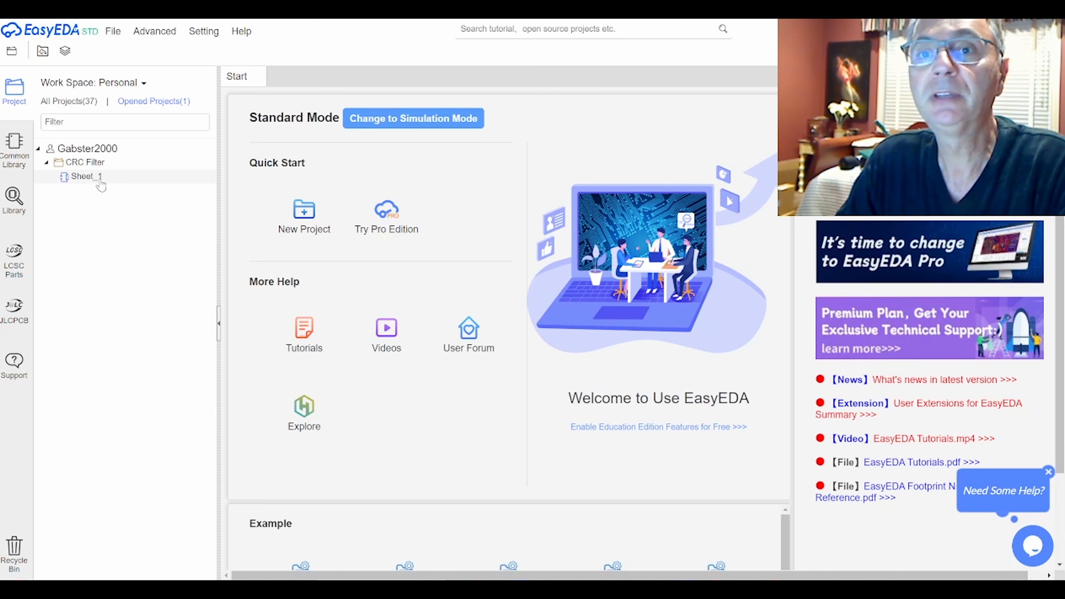
left_click(74, 179)
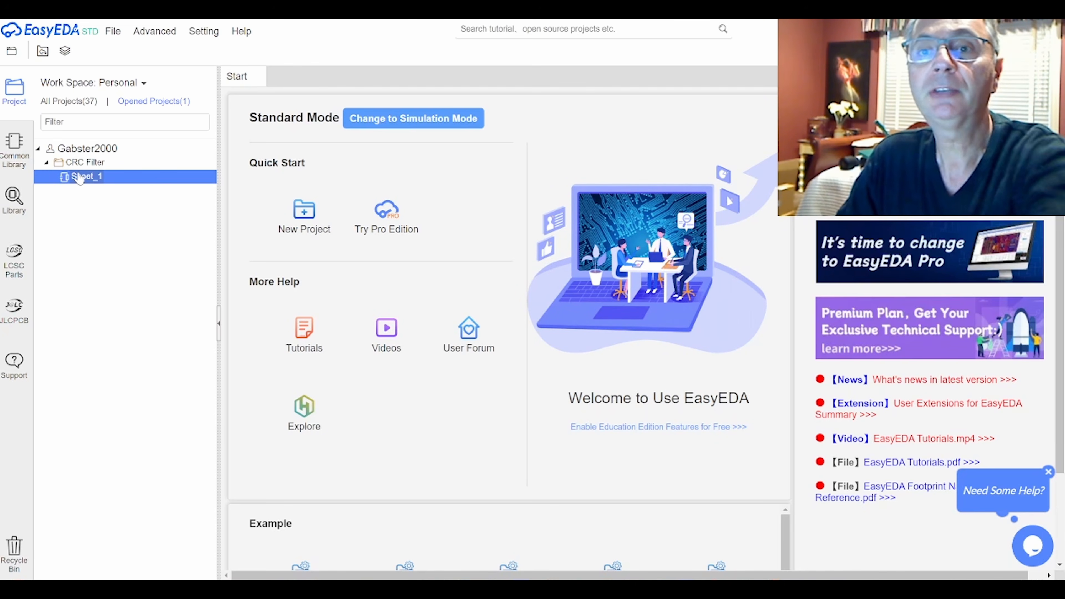
double_click(79, 181)
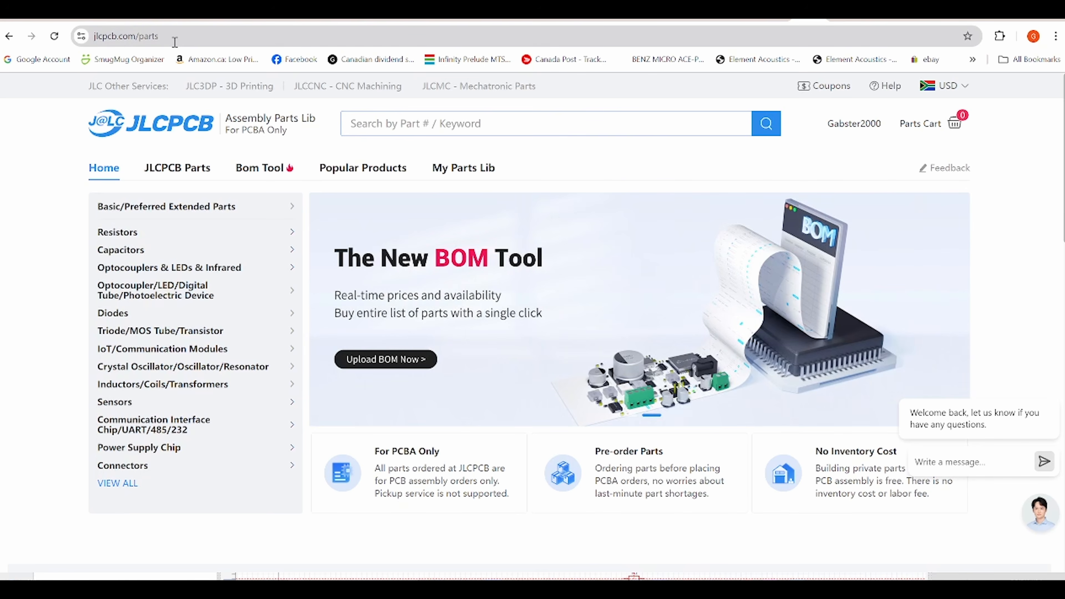
Step: In the JLCPCB parts library in the browser, open the Chip Resistor - Surface Mount category under Resistors
mouse_move(122, 237)
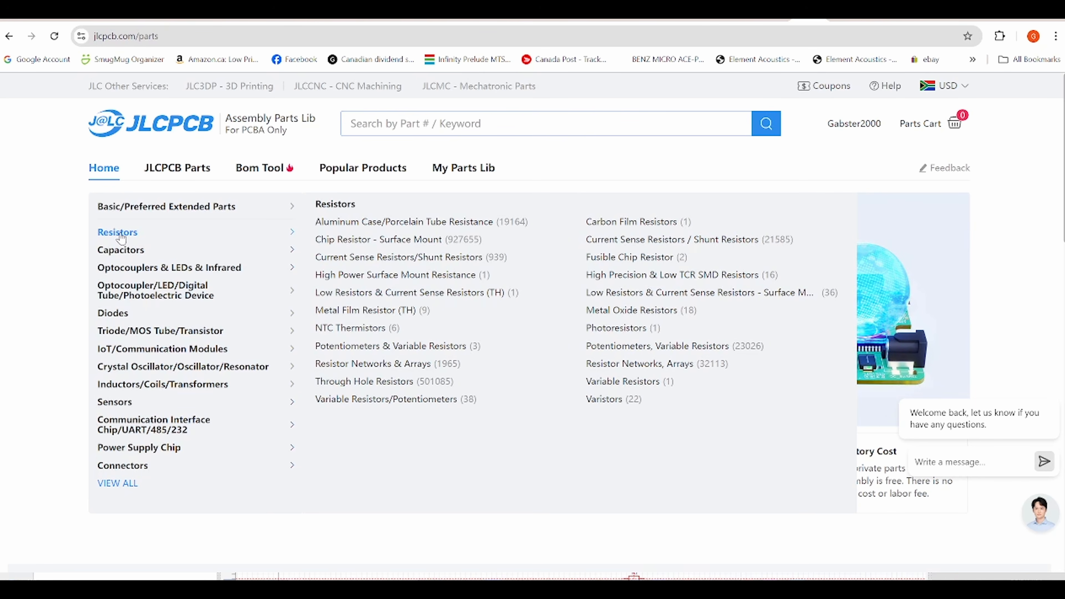
left_click(121, 236)
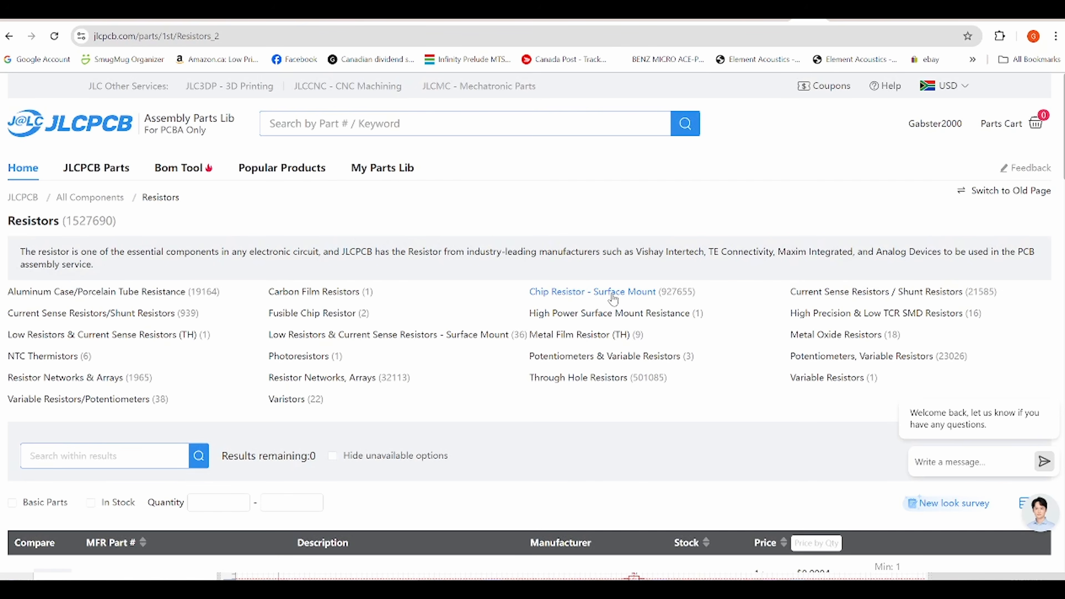
left_click(615, 296)
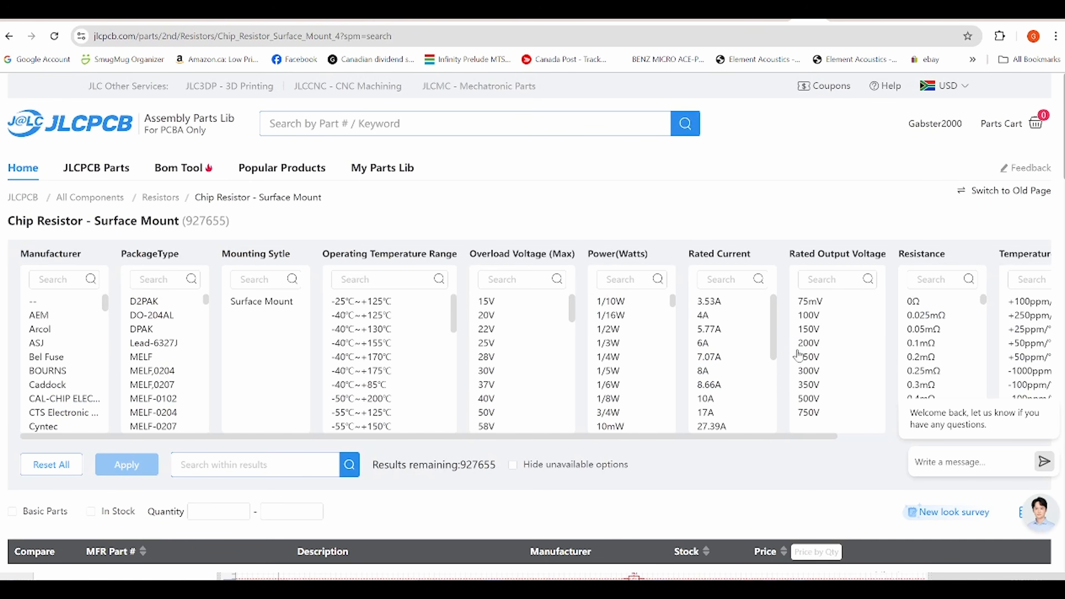
Step: Filter the surface-mount chip resistors to a resistance of 1Ω
left_click_drag(983, 304, 982, 313)
scroll(946, 349, "down", 3)
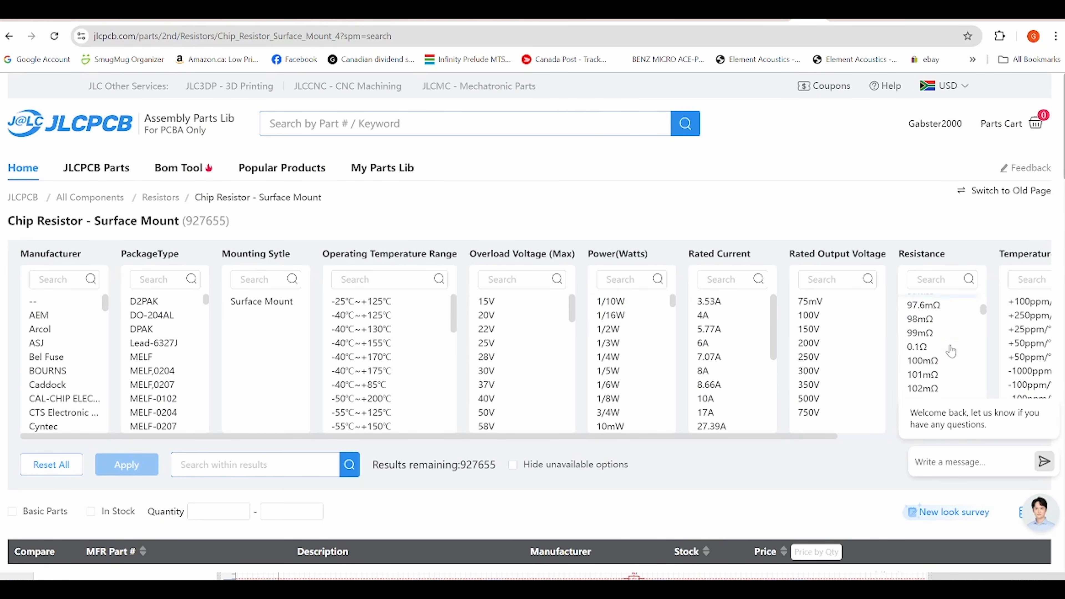
scroll(926, 348, "up", 2)
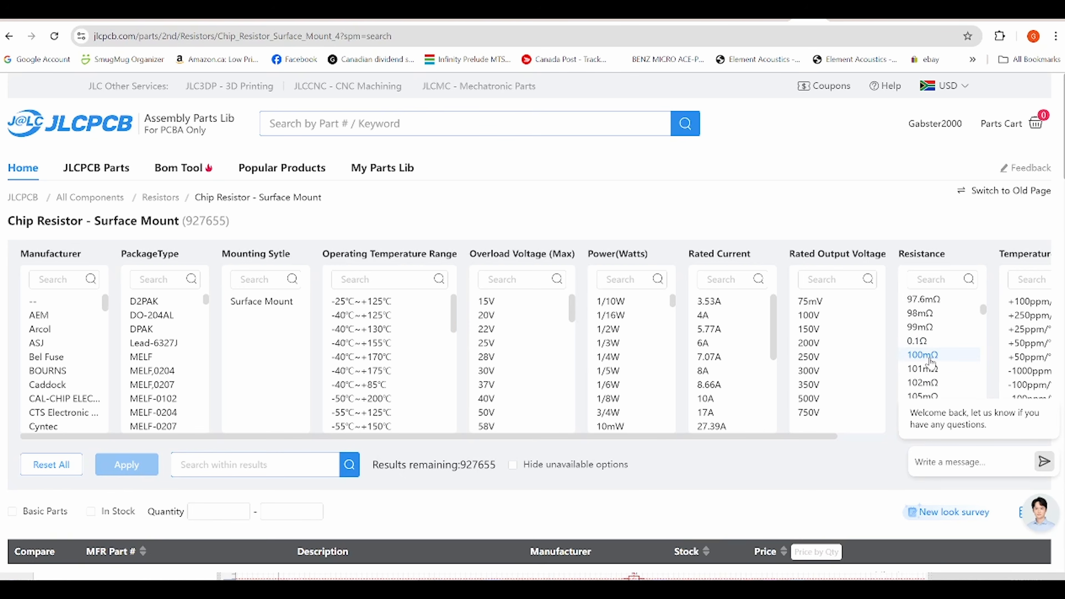
left_click_drag(985, 312, 975, 342)
scroll(975, 341, "up", 5)
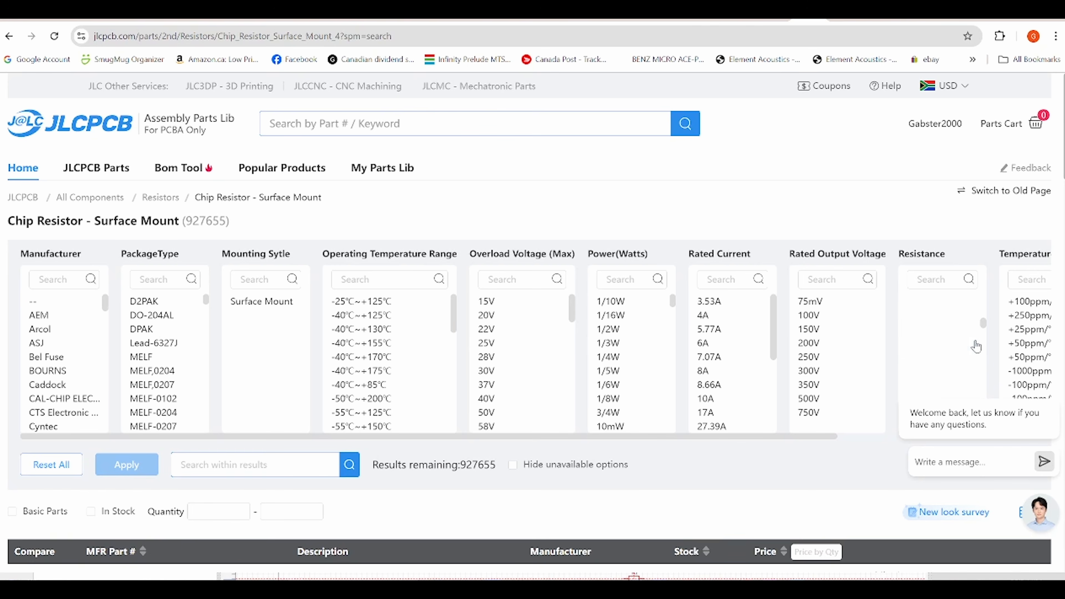
scroll(976, 346, "up", 10)
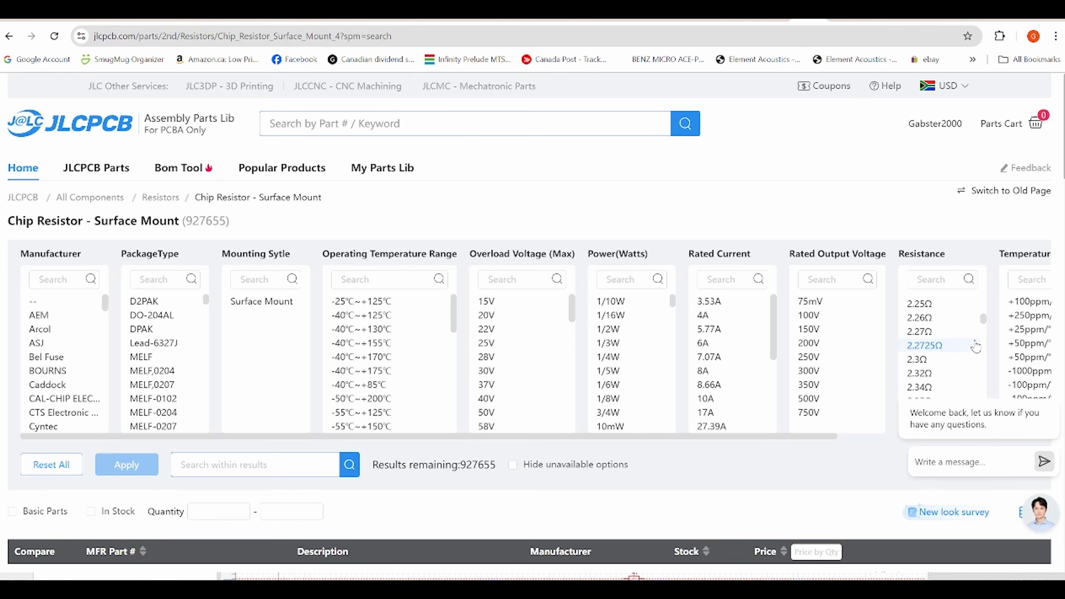
scroll(975, 347, "up", 3)
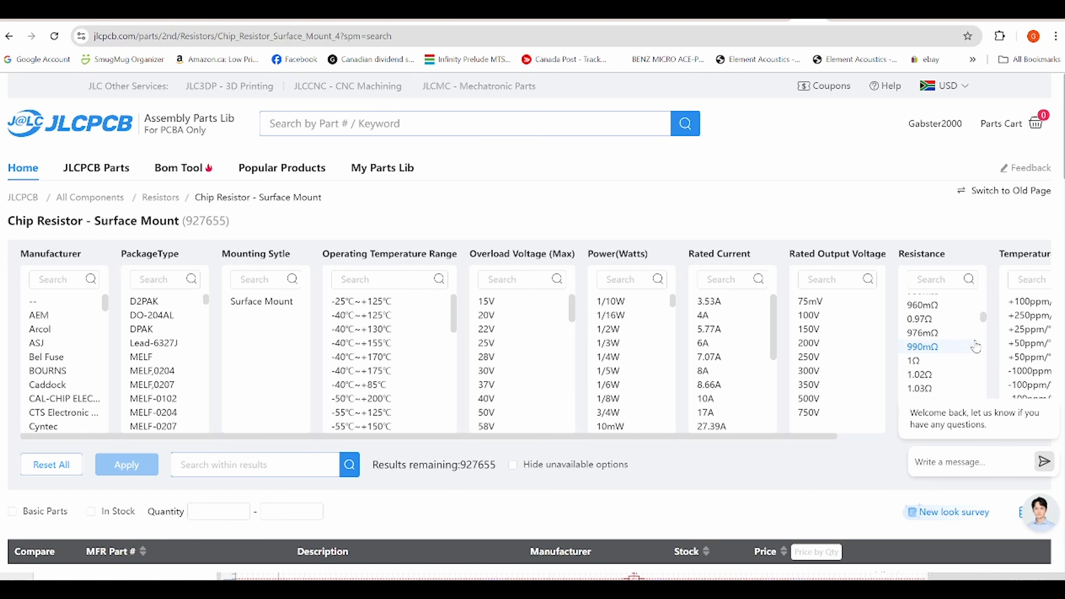
left_click(915, 364)
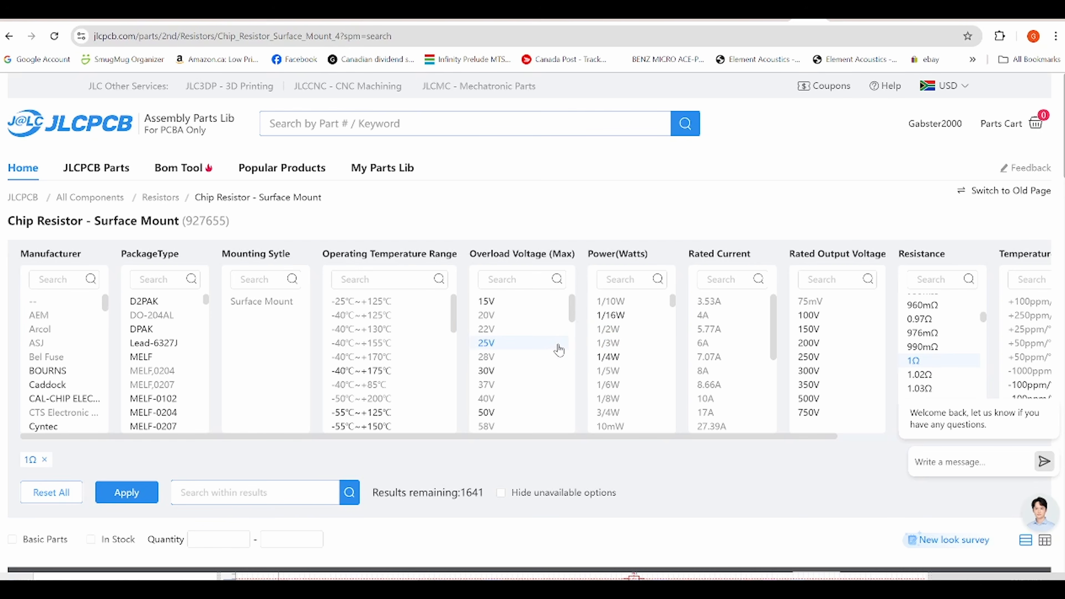
Step: Add a power rating filter of 2W to the resistor selection
scroll(650, 389, "down", 5)
scroll(650, 389, "down", 5)
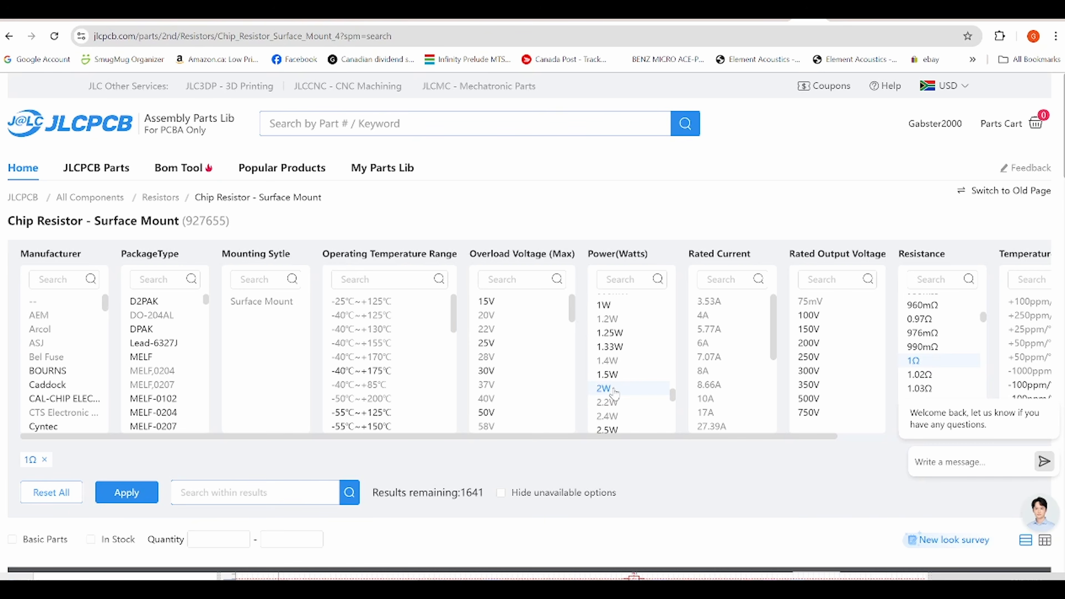
left_click(605, 389)
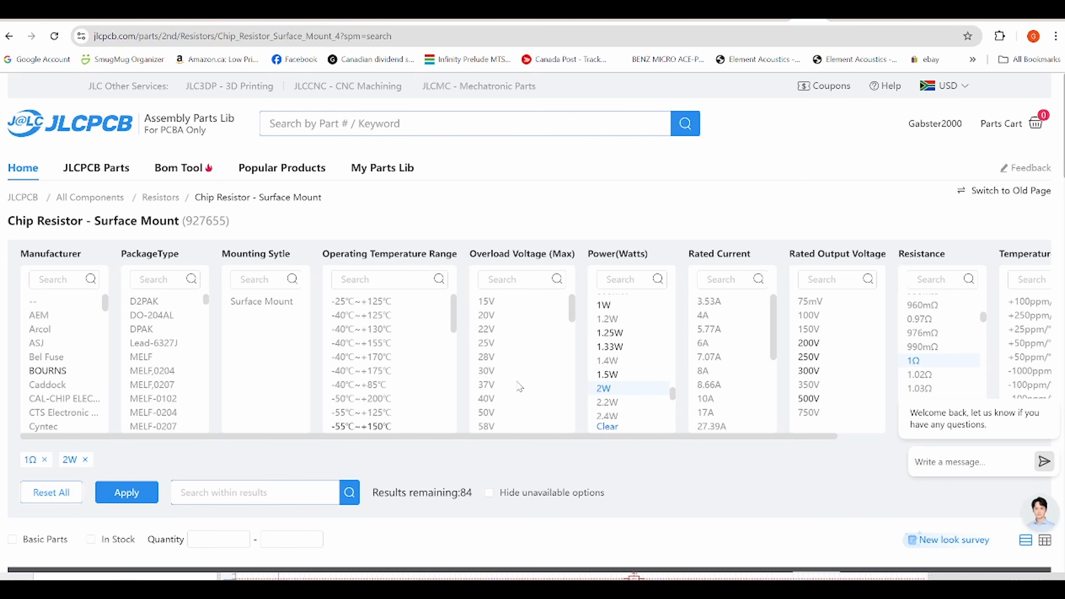
Step: Restrict the resistor list to in-stock parts and apply the selected filters
scroll(357, 380, "down", 3)
scroll(202, 483, "down", 1)
scroll(202, 482, "down", 3)
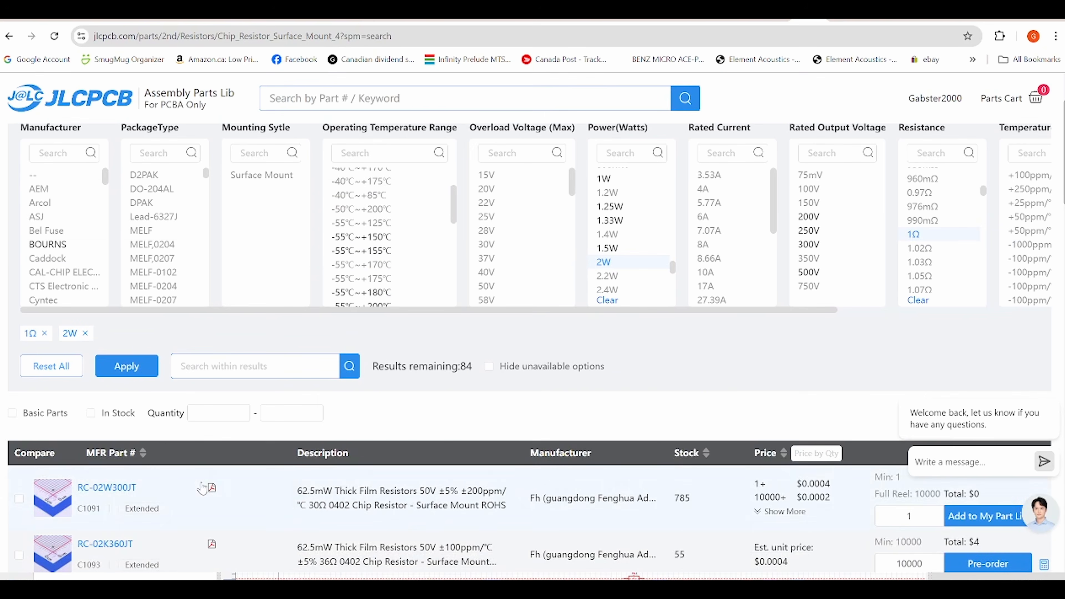
left_click(91, 414)
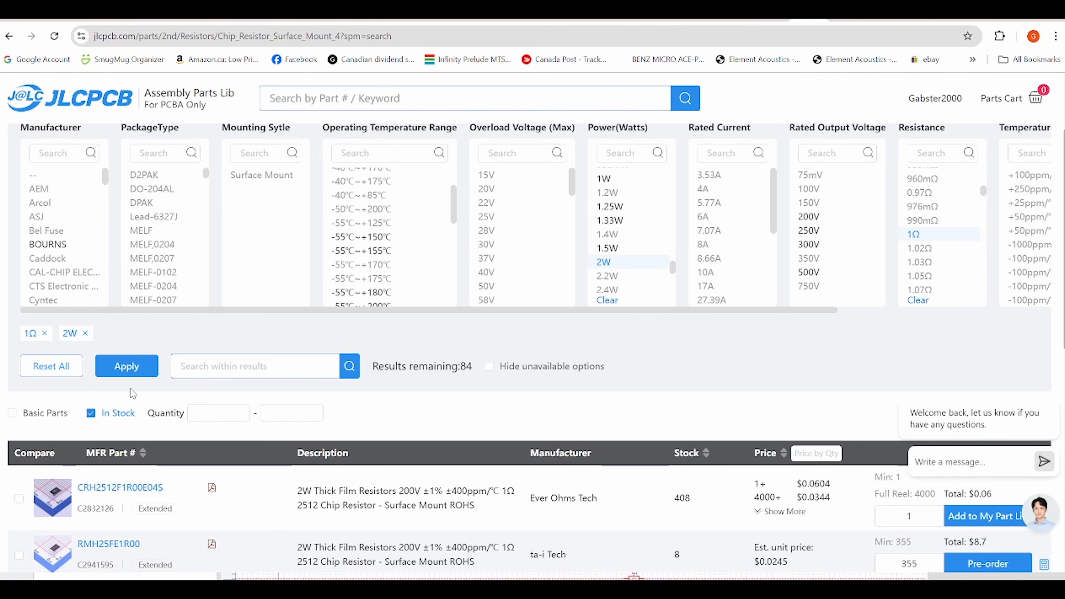
left_click(145, 368)
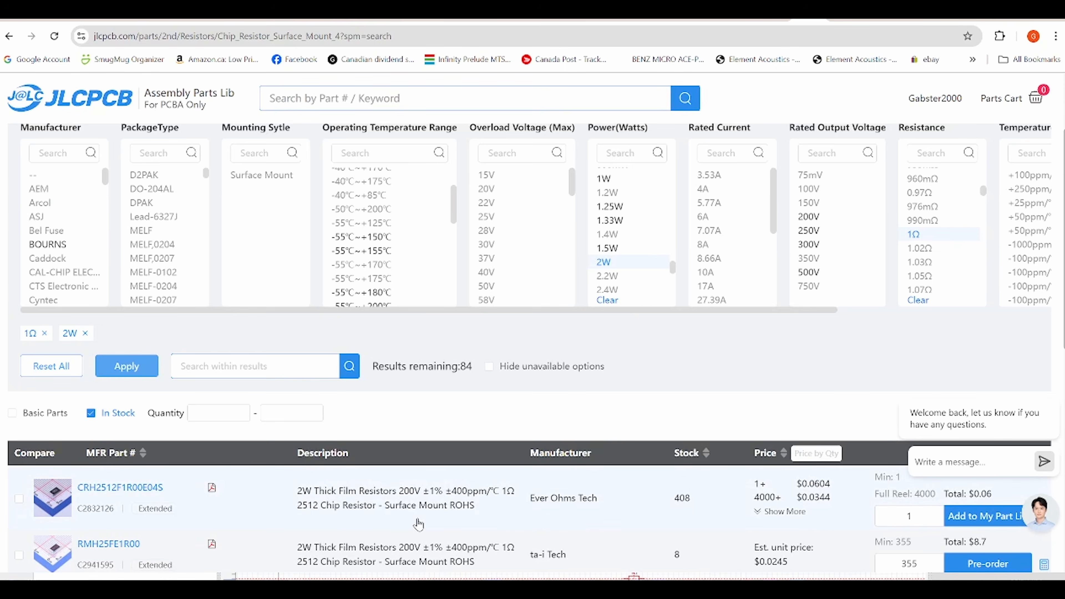
Step: Review the filtered resistors and open the detail page of the Fojan FRP2512F1R00TS
scroll(436, 511, "down", 3)
scroll(436, 511, "down", 4)
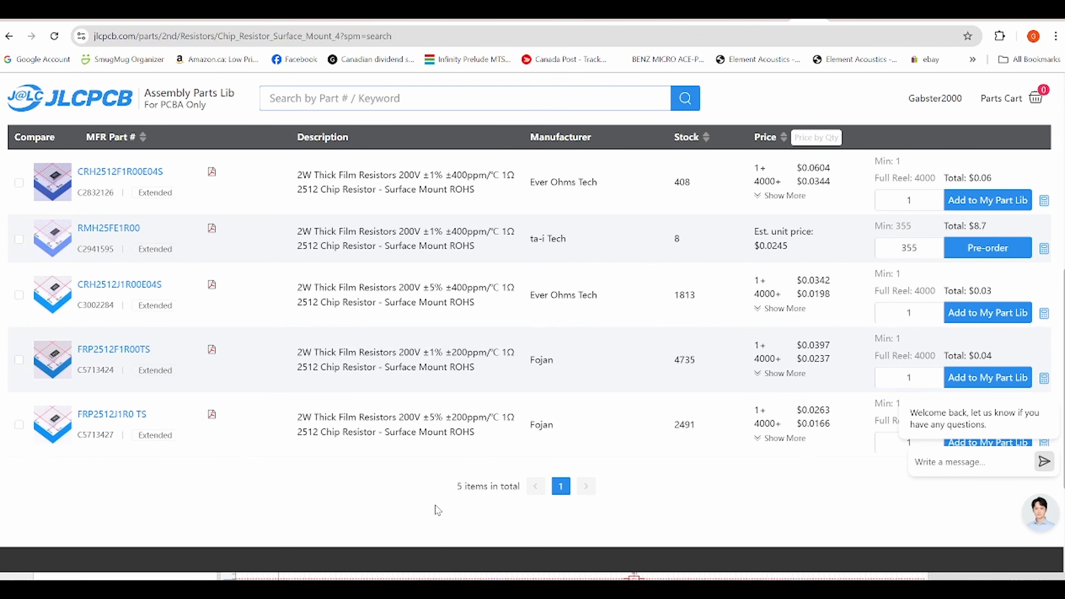
scroll(350, 377, "up", 2)
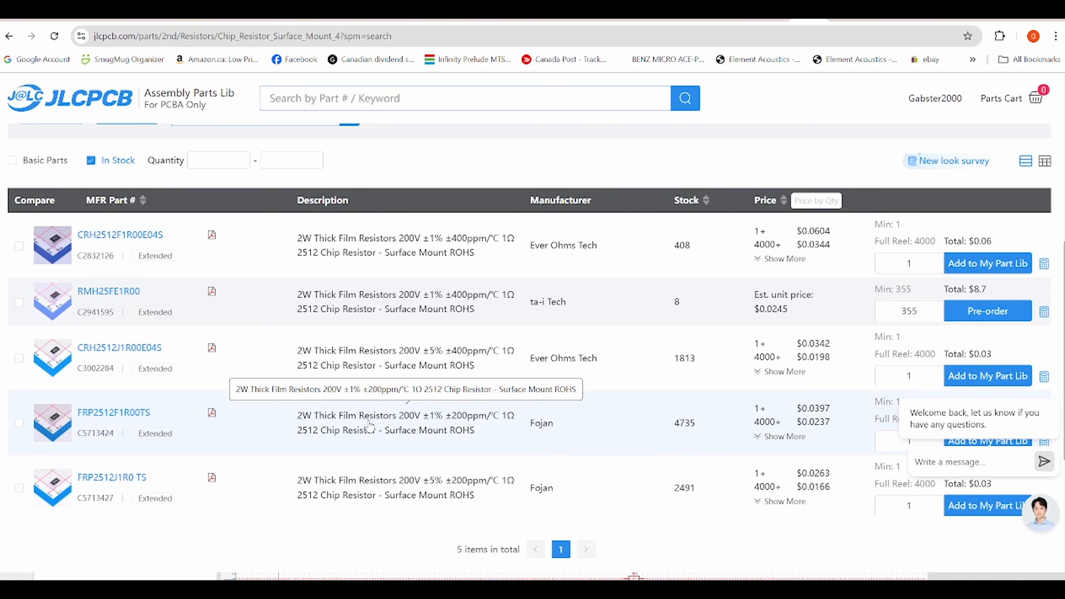
left_click(101, 414)
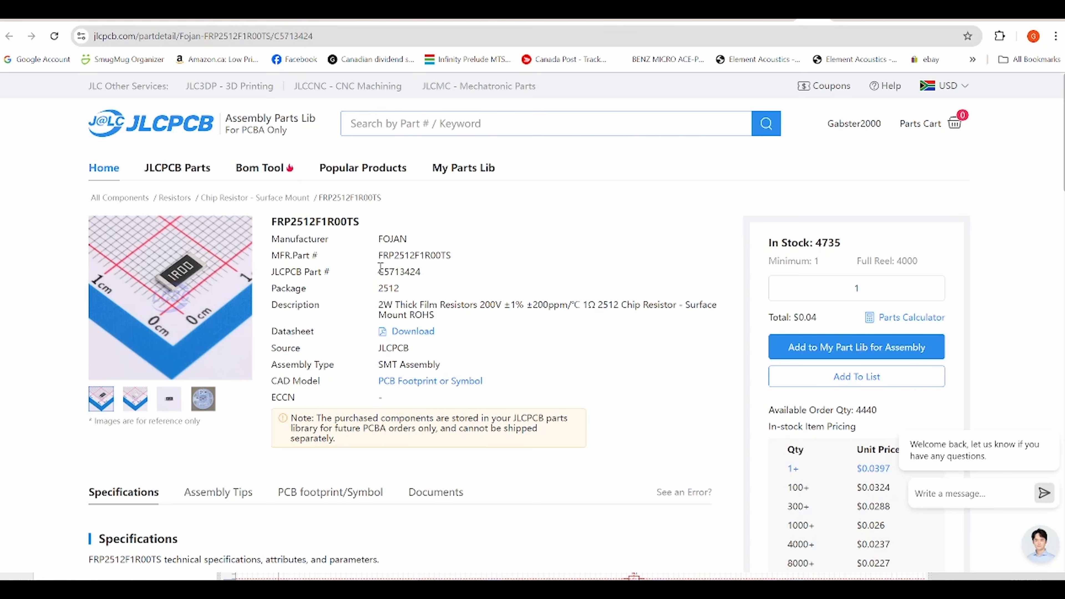
Step: Select the JLCPCB part number C5713424 on the detail page and look through the resistor's specifications
left_click_drag(380, 268, 430, 275)
scroll(282, 379, "down", 7)
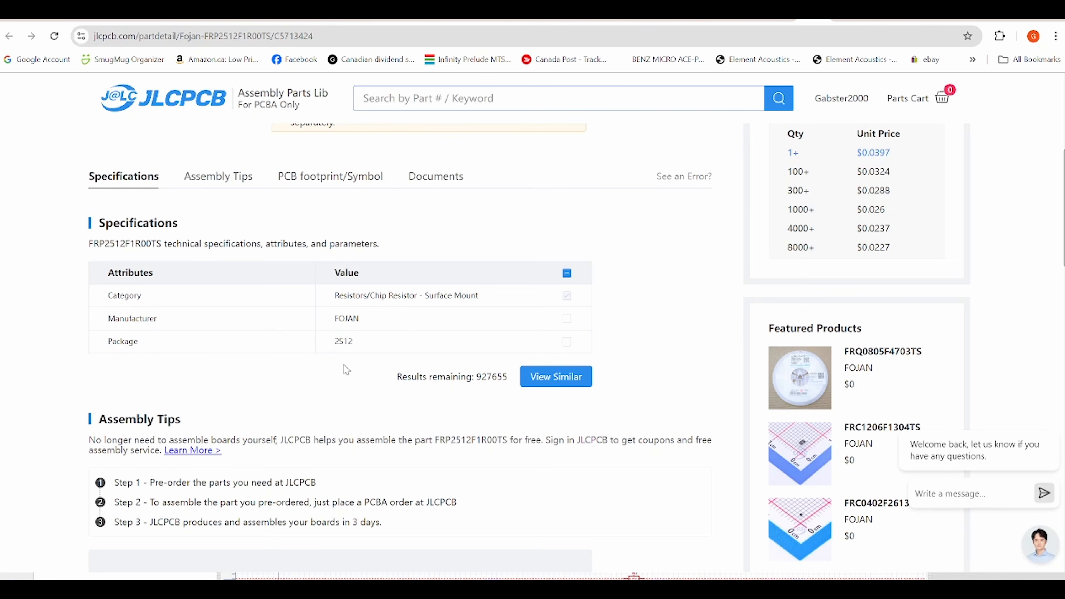
scroll(343, 371, "up", 3)
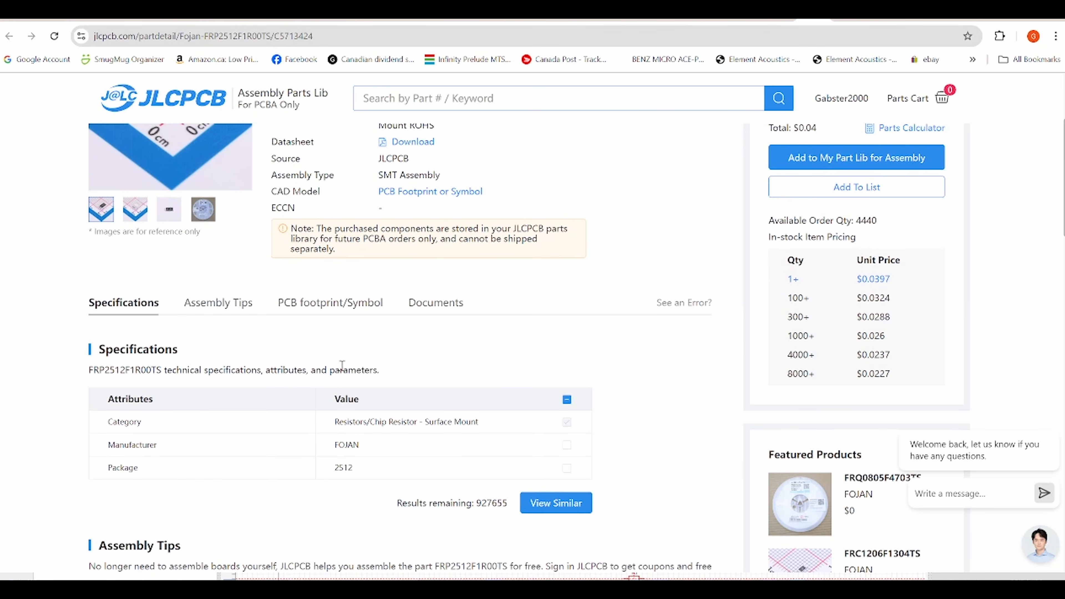
scroll(342, 365, "up", 2)
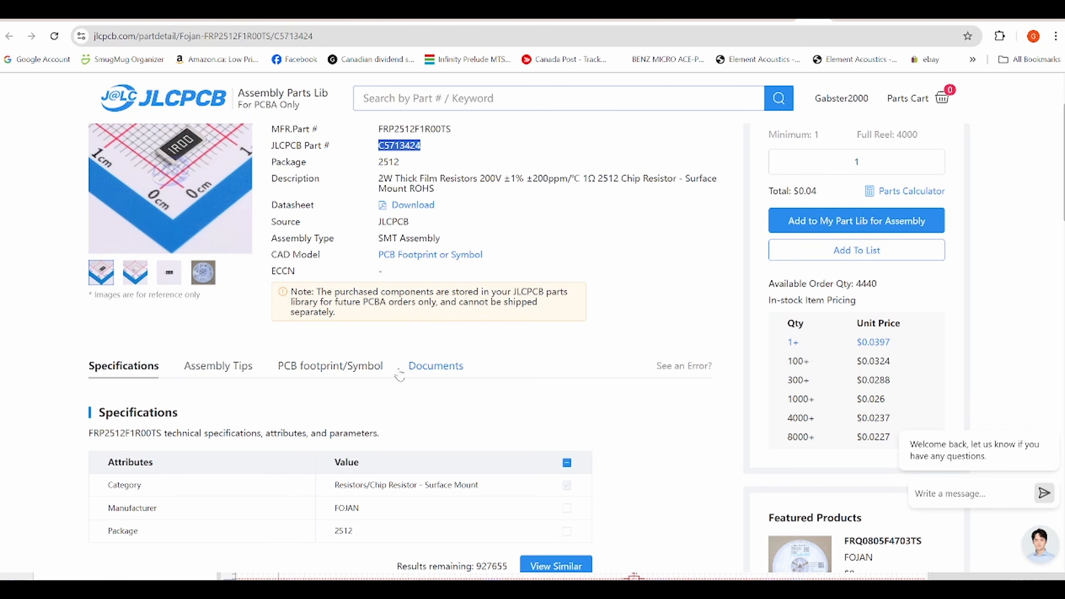
scroll(380, 396, "up", 3)
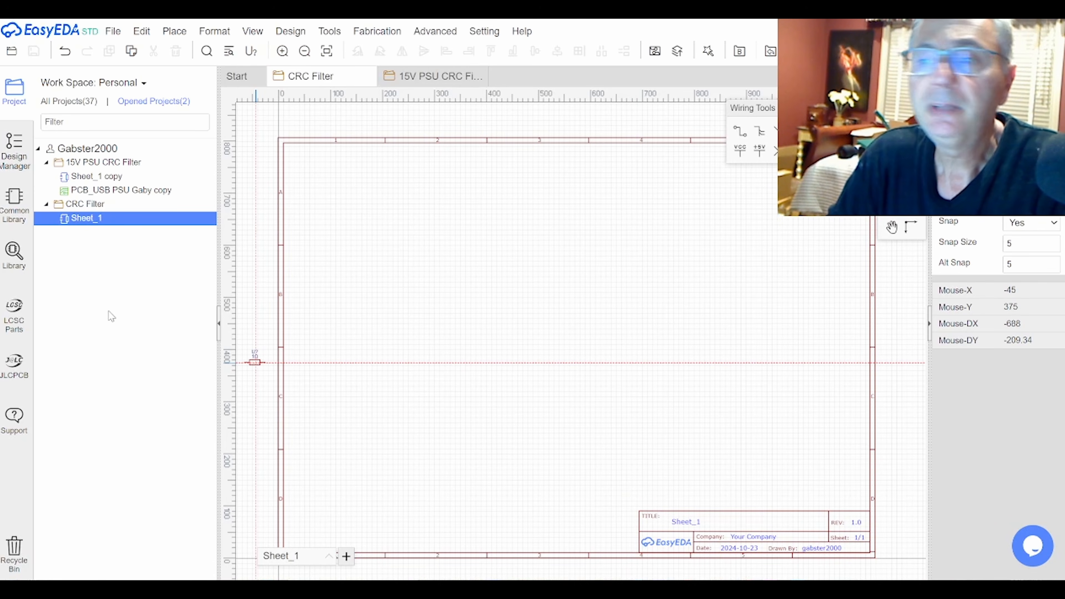
Step: Search the JLCPCB assembled symbol library for part C5713424 and select the FRP2512F1R00TS resistor
left_click(14, 260)
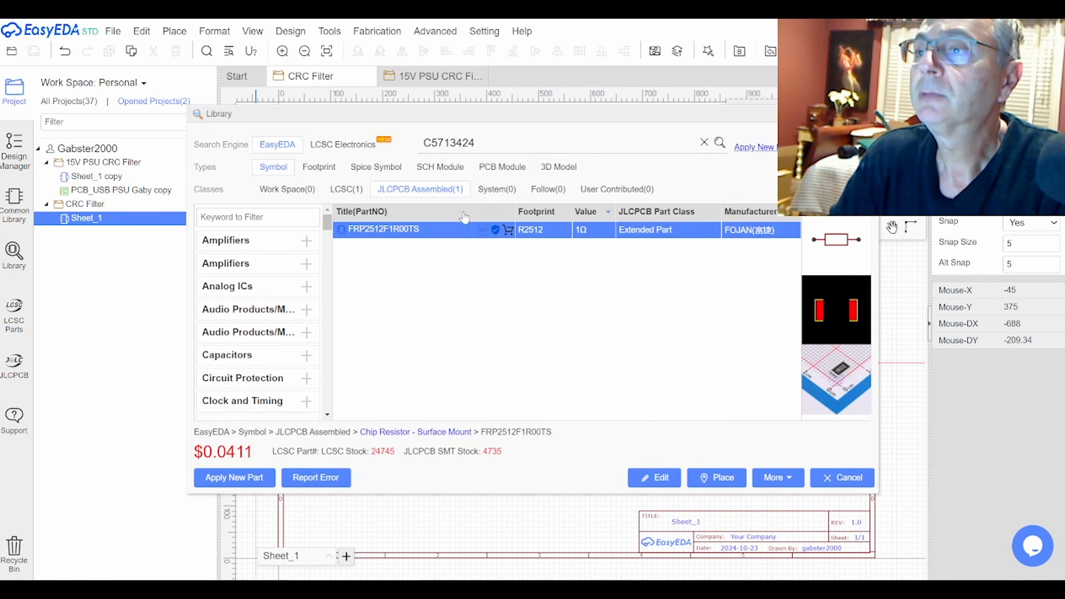
left_click_drag(482, 145, 429, 143)
key("ctrl+c")
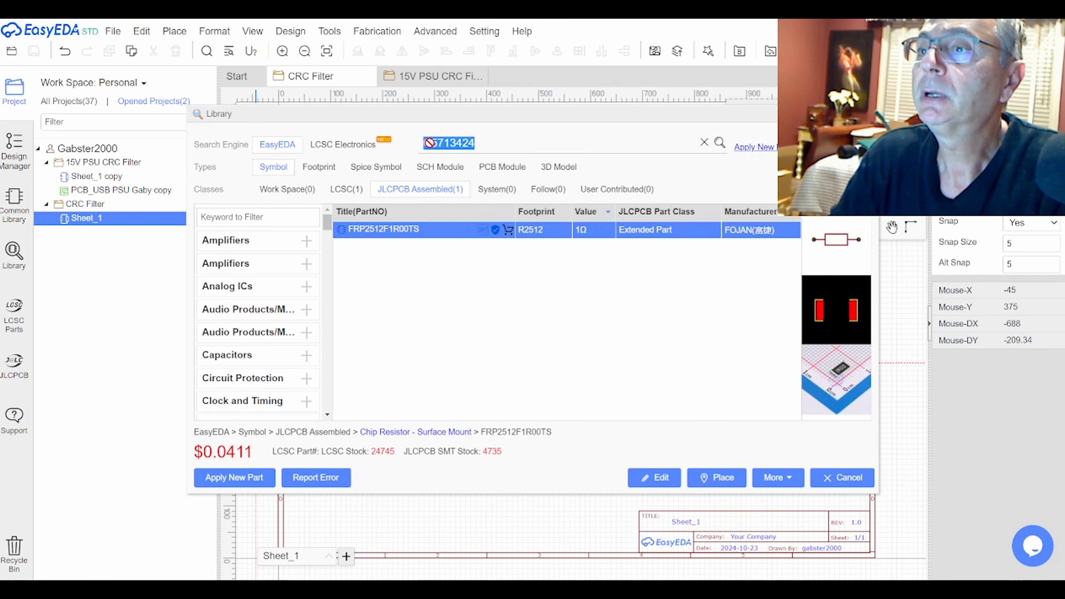
left_click(704, 143)
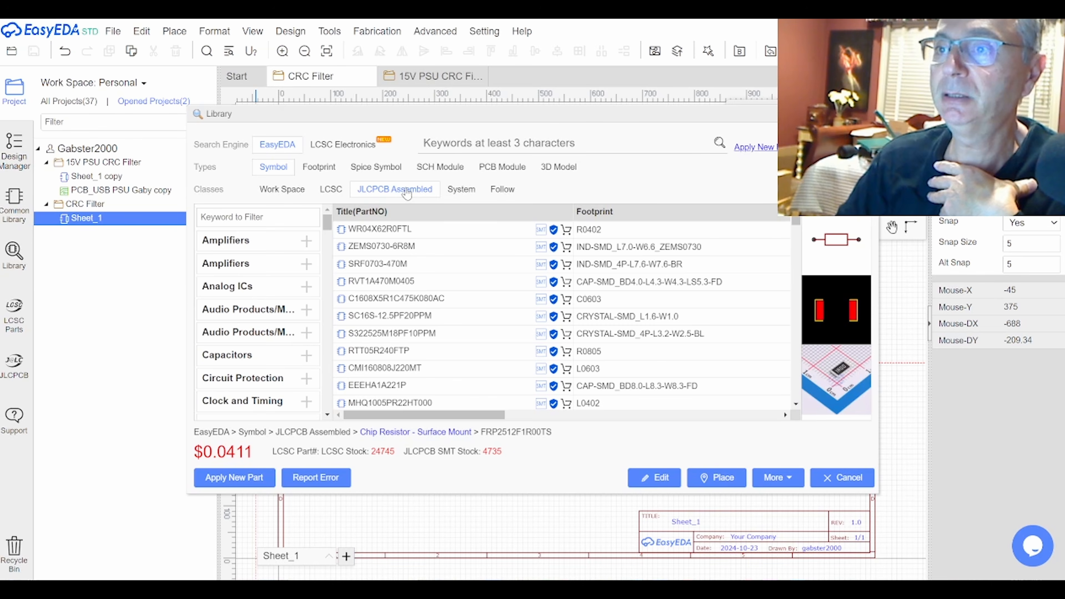
key("ctrl+v")
left_click(719, 143)
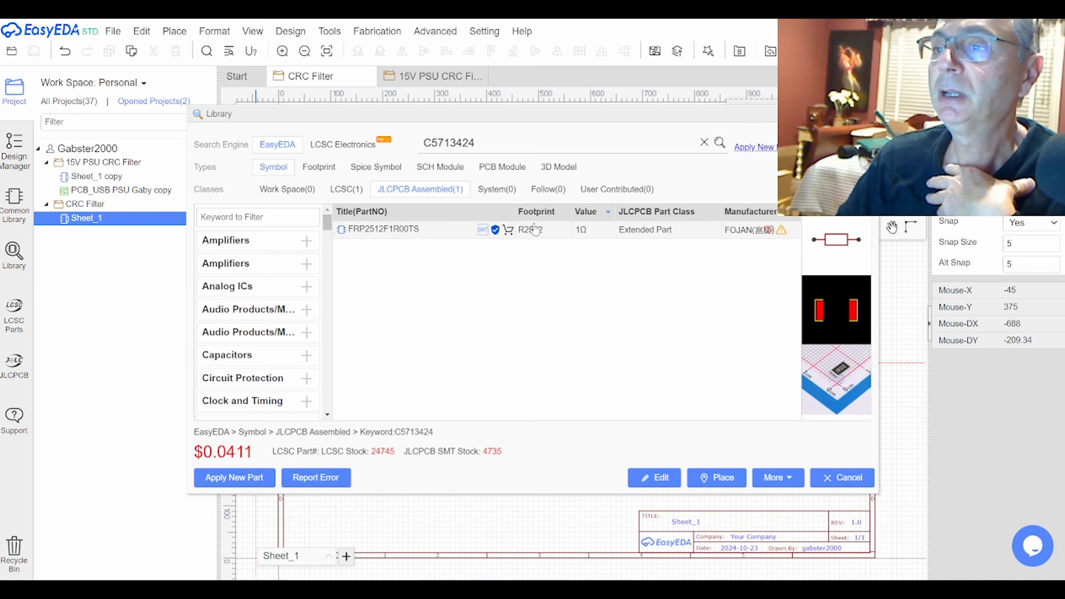
left_click(369, 236)
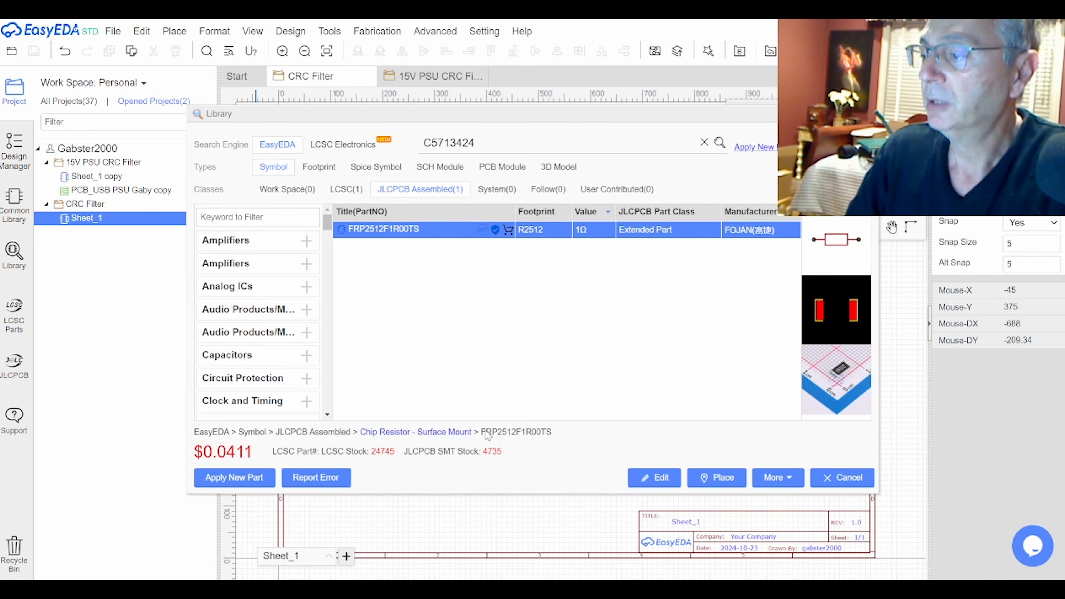
Step: Place two of the 1Ω resistors side by side, spaced apart, in the upper part of the sheet
left_click(718, 478)
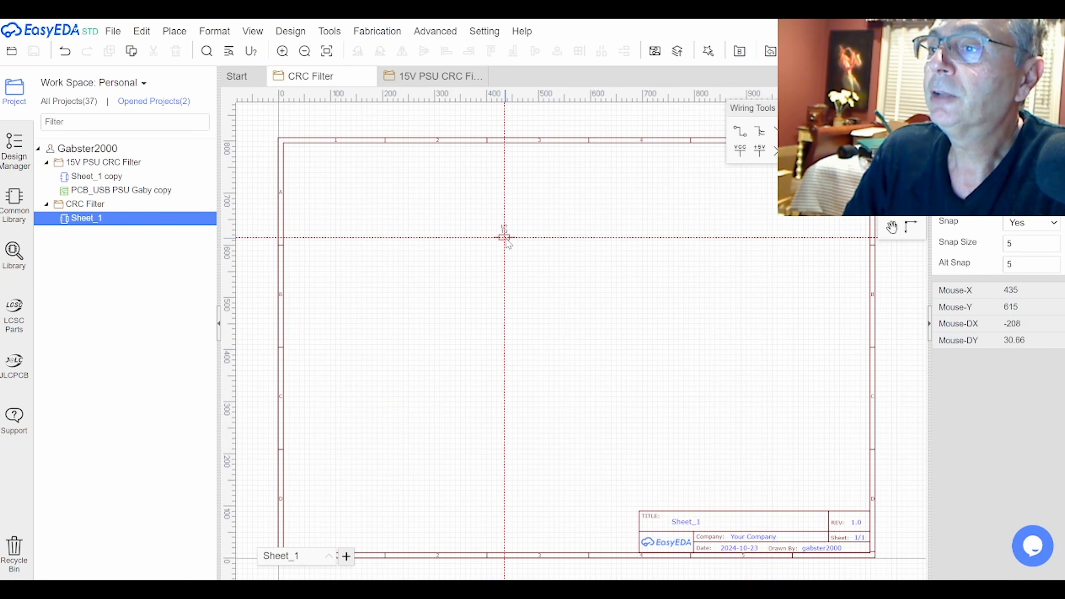
left_click(483, 237)
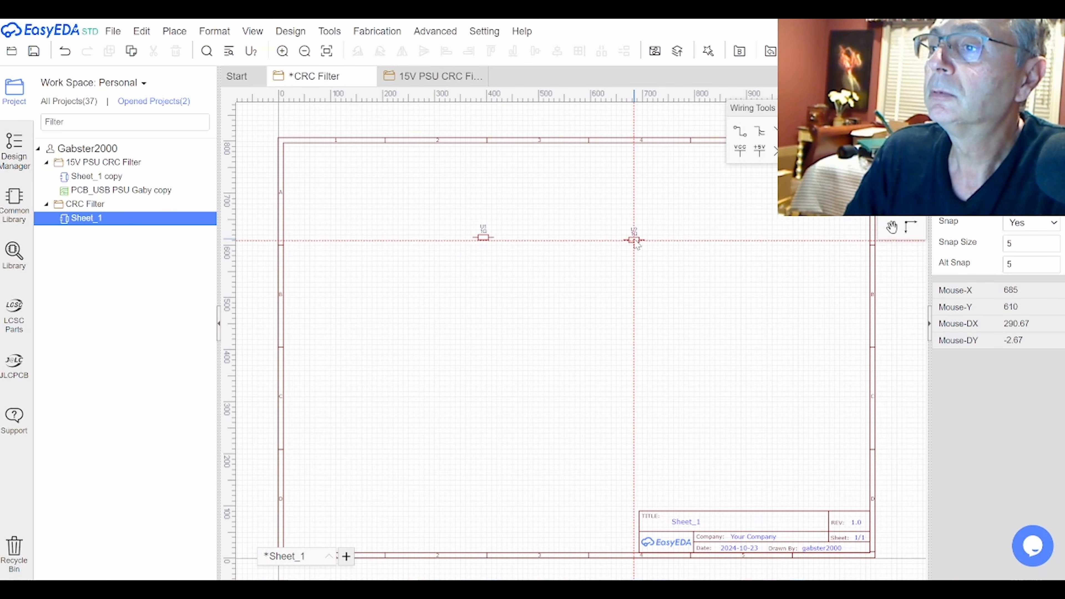
left_click(634, 240)
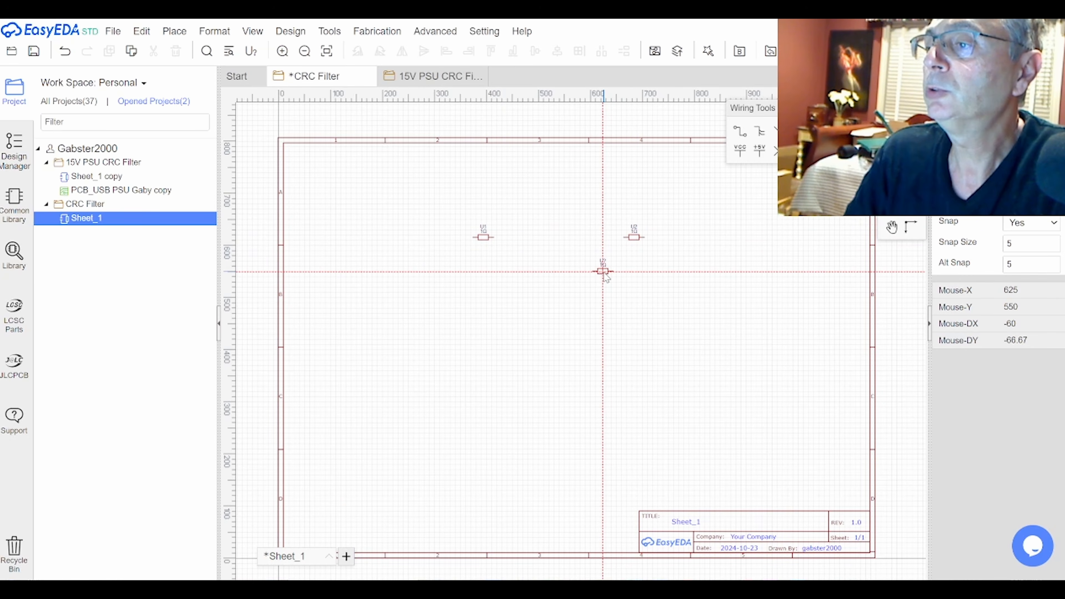
key("Escape")
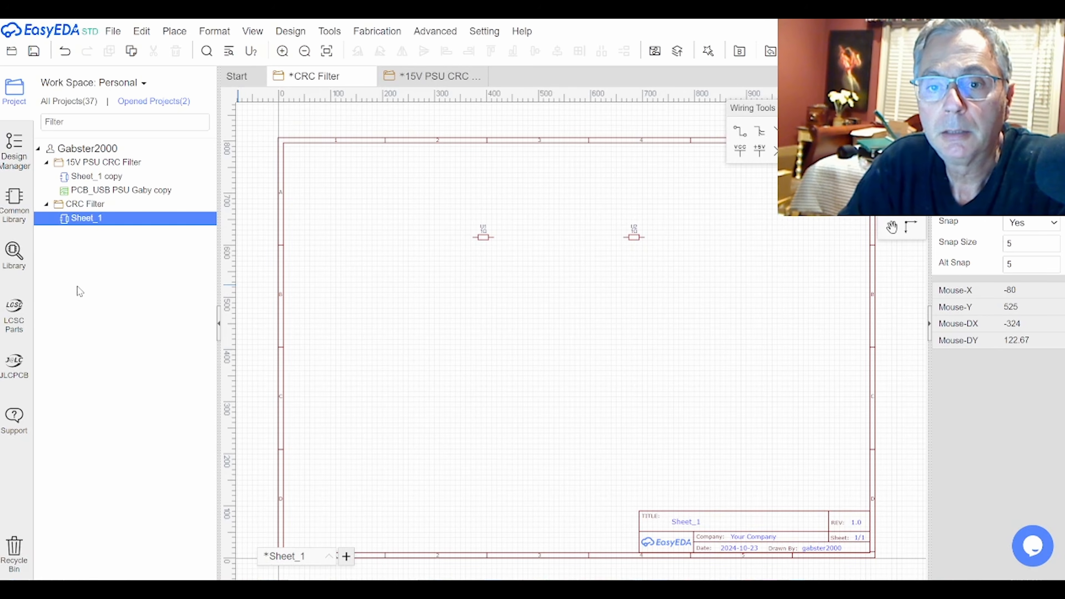
Step: Search the JLCPCB assembled symbol library for part C311624 and select the 220uF capacitor OVZ221M1ETR-1010
left_click(20, 262)
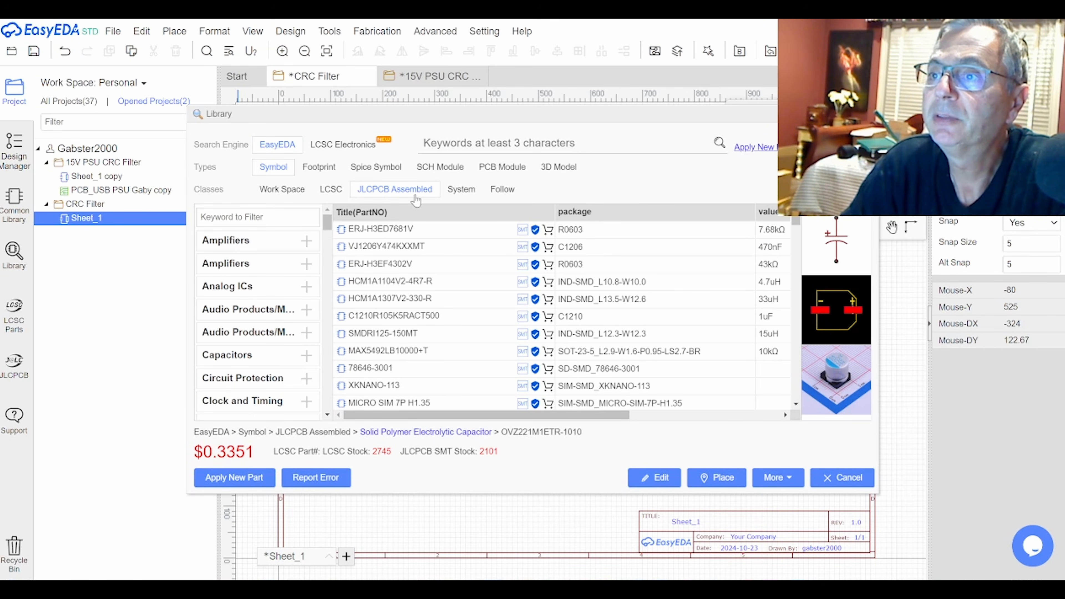
left_click(446, 137)
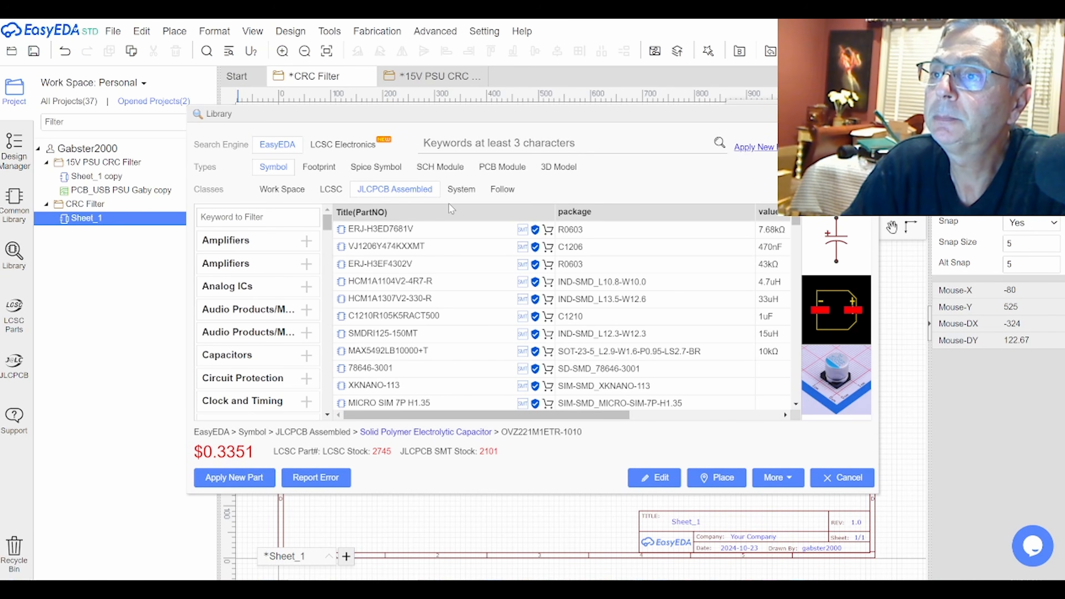
type("C311624")
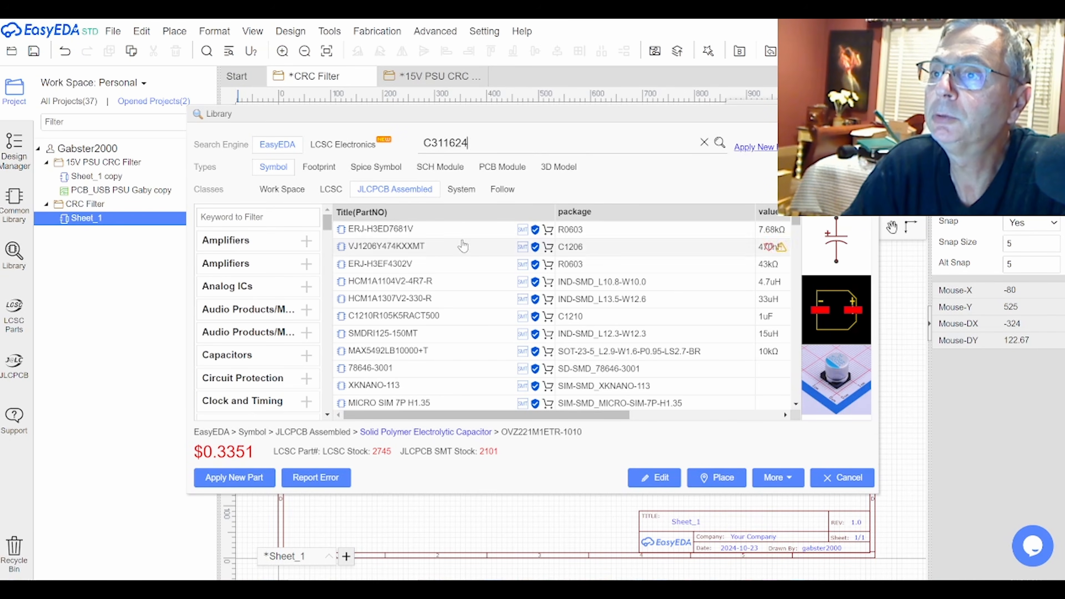
left_click(719, 143)
left_click(376, 230)
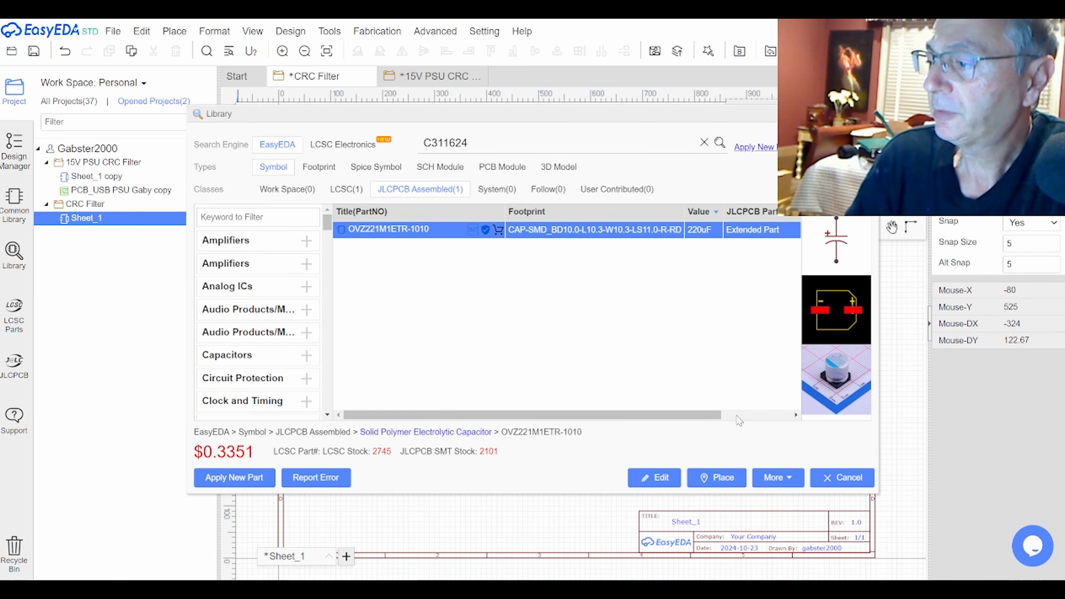
Step: Place nine of the 220uF capacitors in a row below the two resistors
left_click(717, 478)
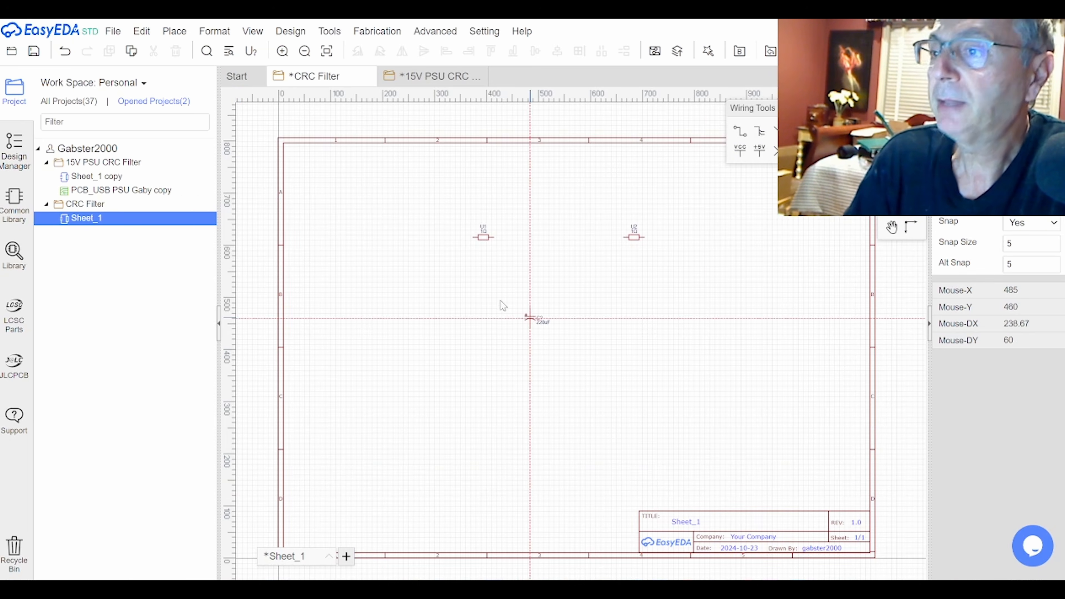
left_click(425, 279)
left_click(446, 277)
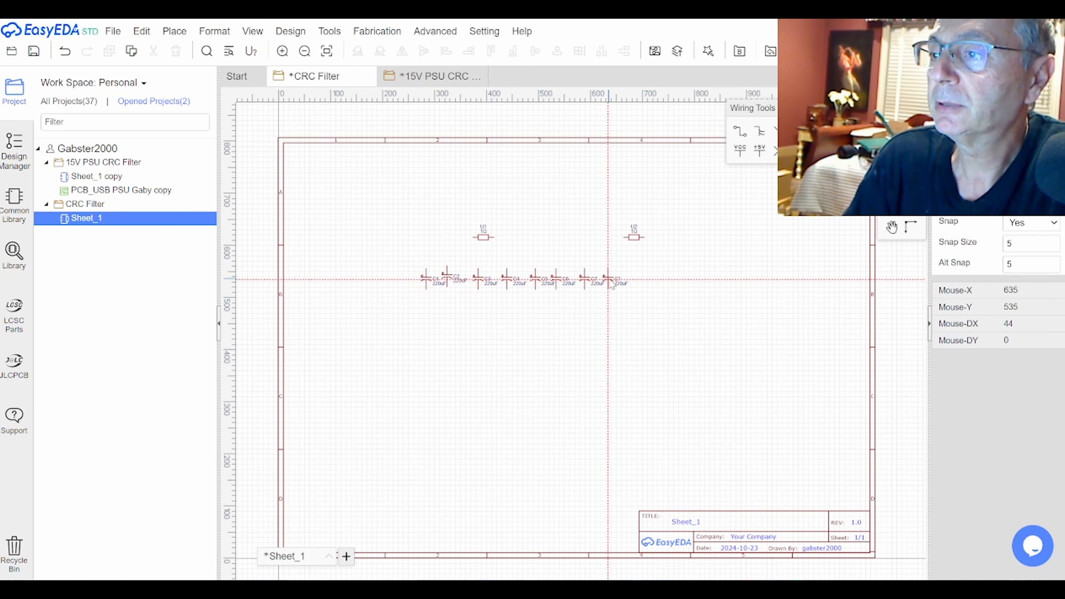
left_click(608, 280)
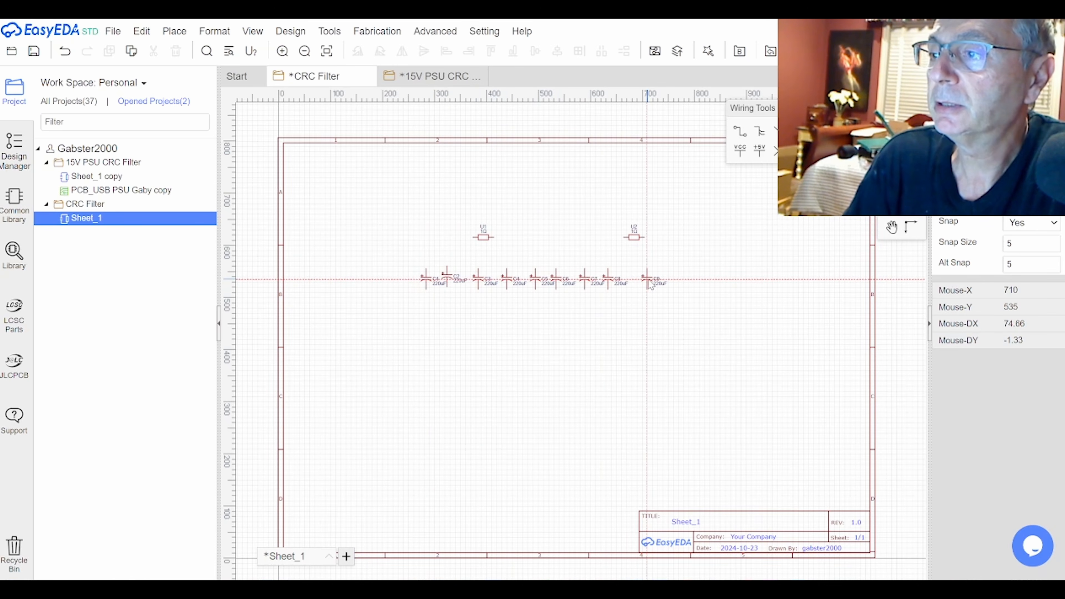
left_click(648, 280)
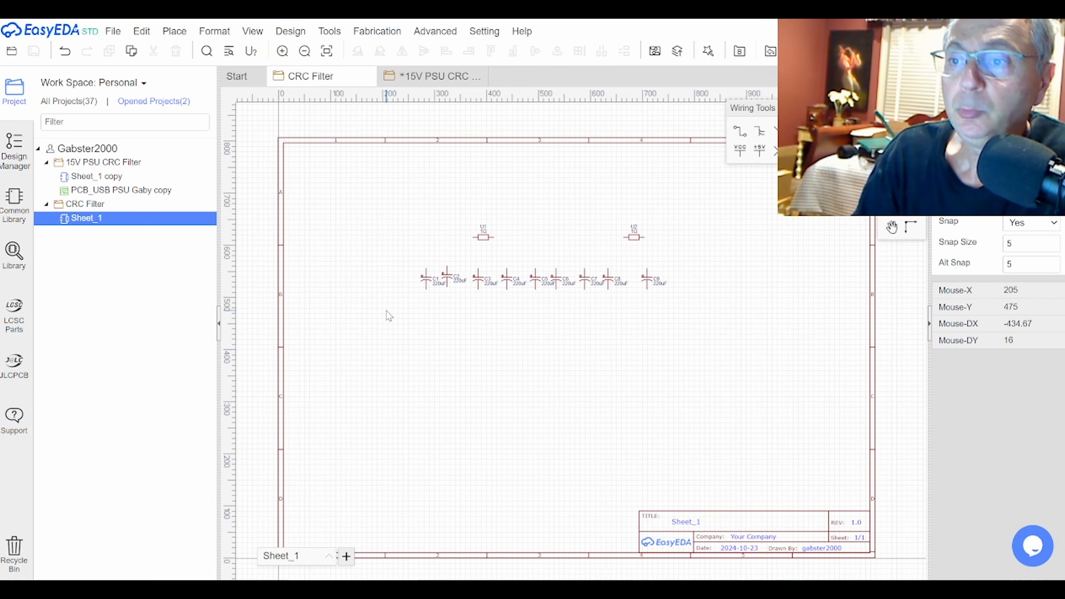
Step: Paste the 10kΩ resistor and the LED from the other schematic to the left of the capacitor row, with the LED above the resistor
key("ctrl+v")
left_click(391, 329)
right_click(437, 328)
left_click(454, 360)
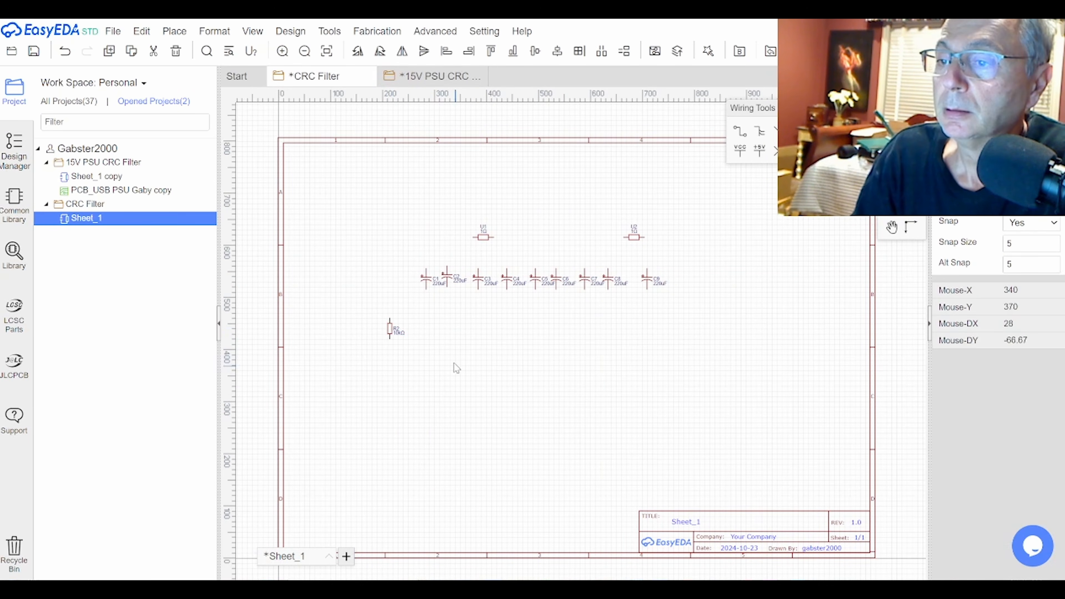
left_click(395, 301)
left_click(360, 319)
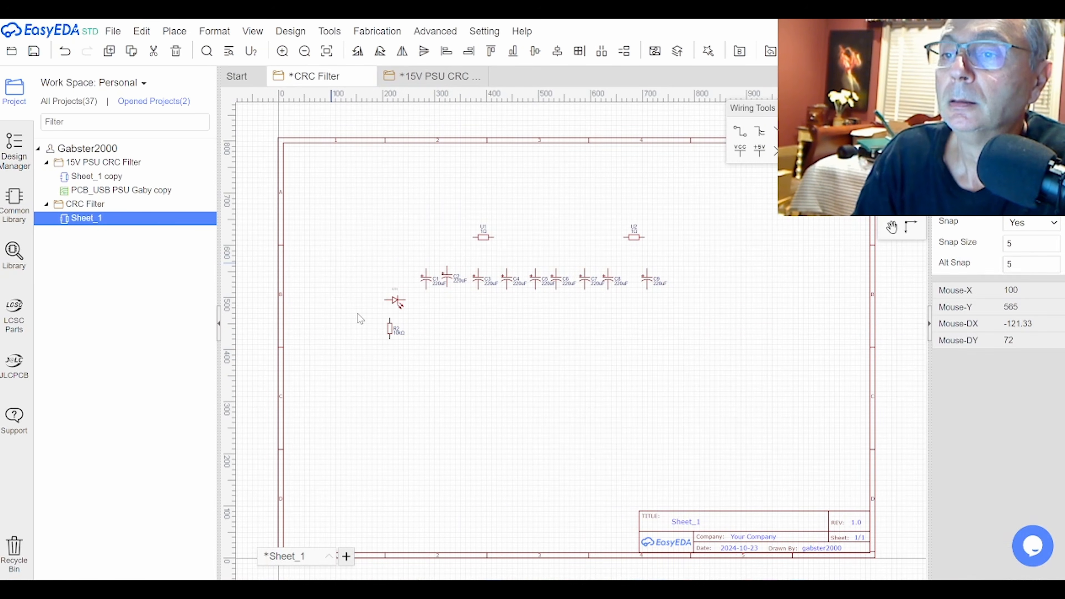
Step: Paste two Terminal In screw terminals (C8465), one at each end of the capacitor row
key("ctrl+v")
left_click(347, 279)
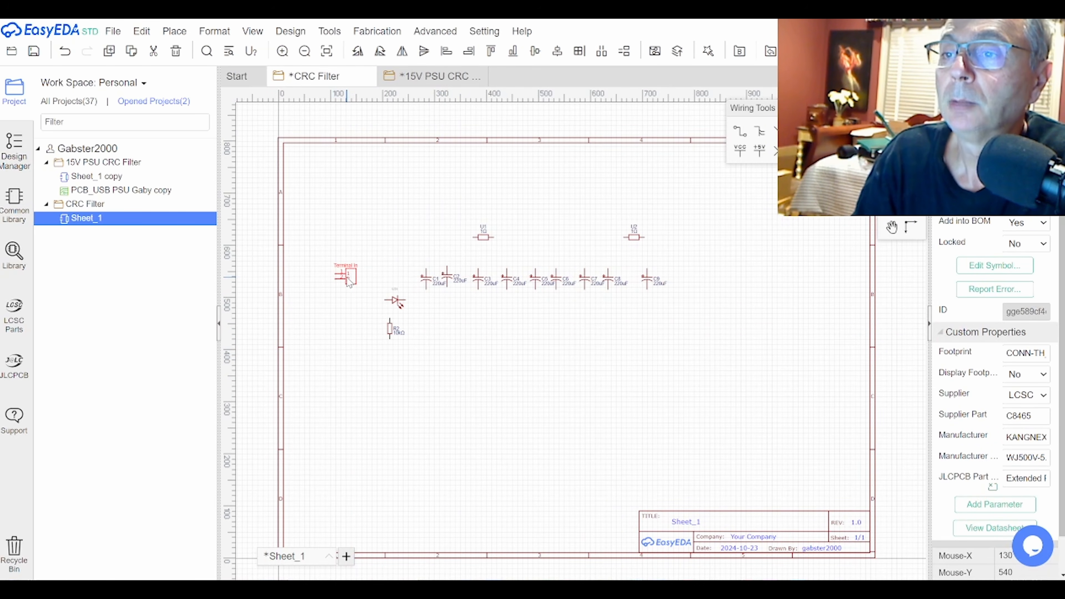
right_click(718, 268)
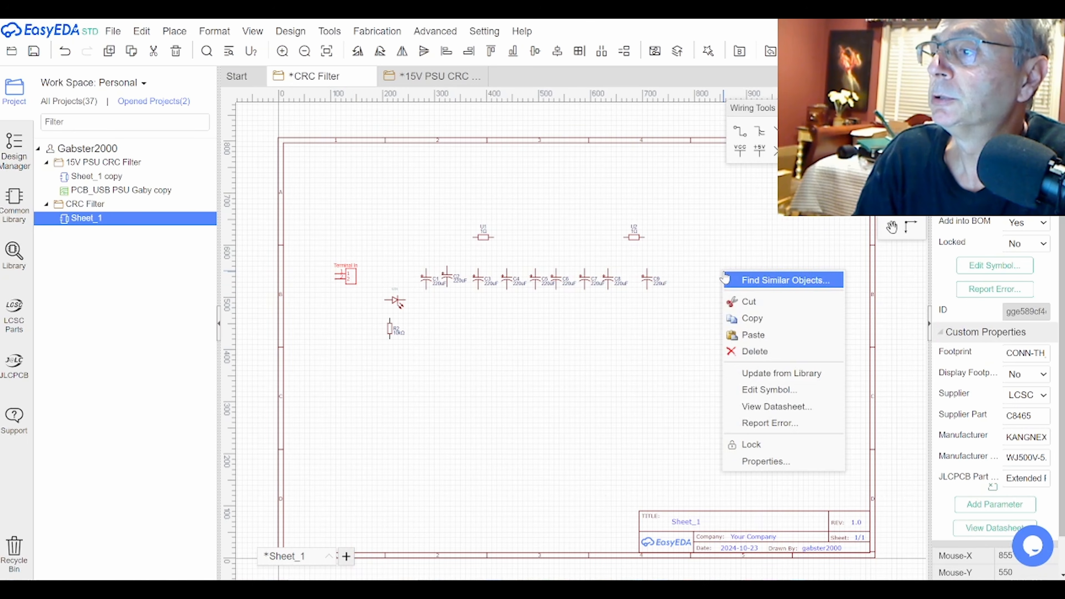
left_click(753, 334)
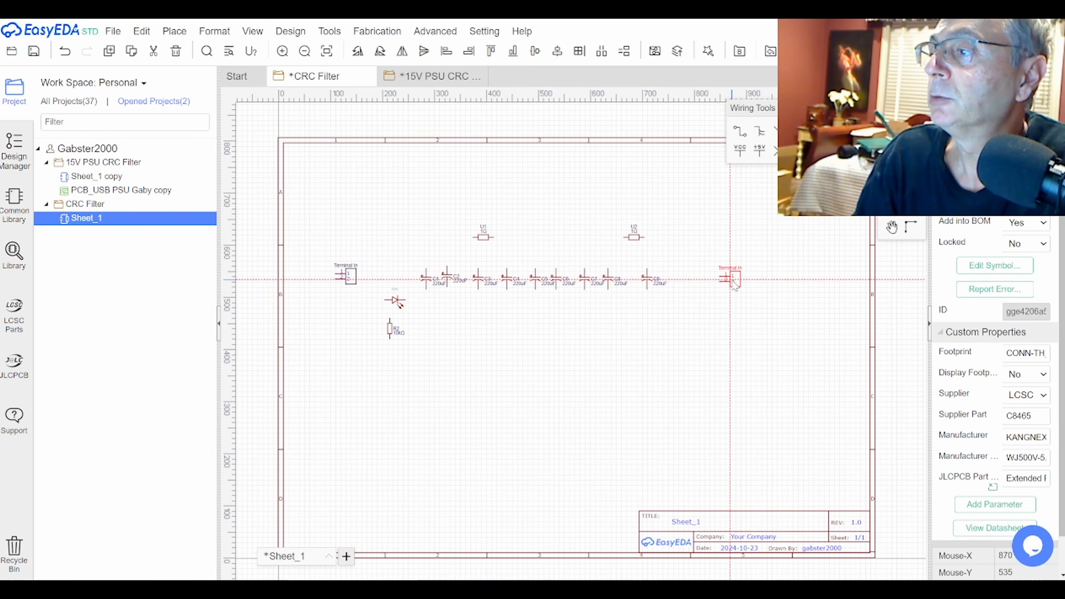
left_click(733, 284)
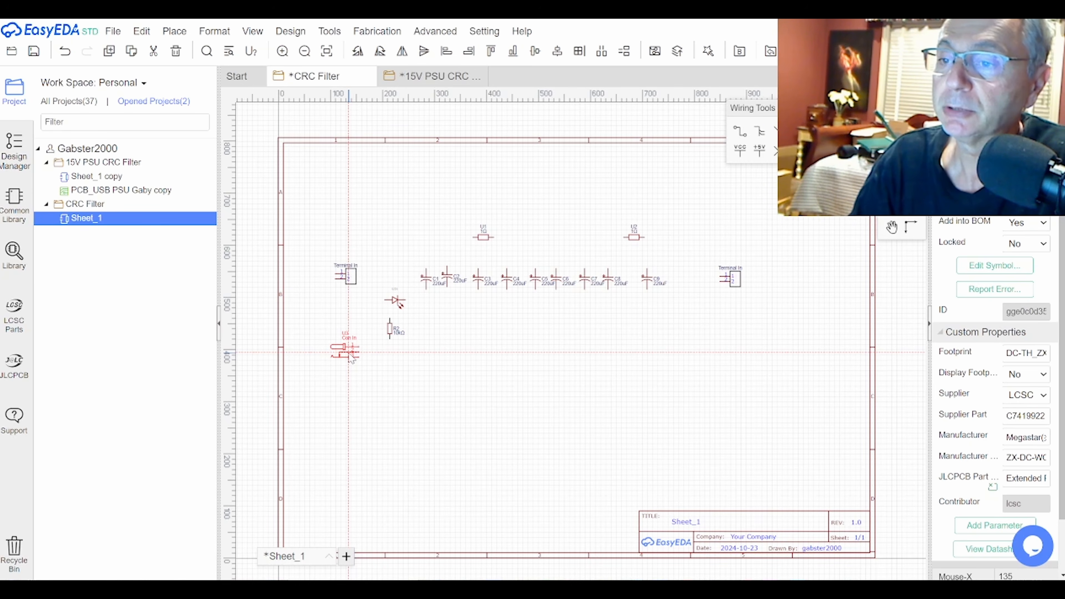
Step: Place two Con In DC connectors (C7419922), one below each screw terminal
left_click(351, 356)
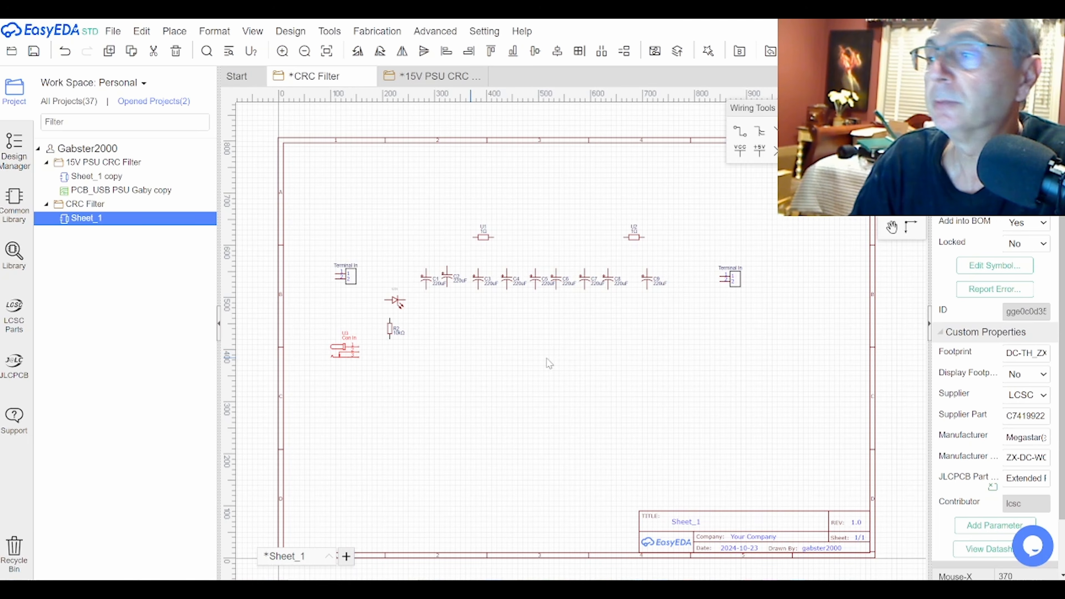
right_click(744, 342)
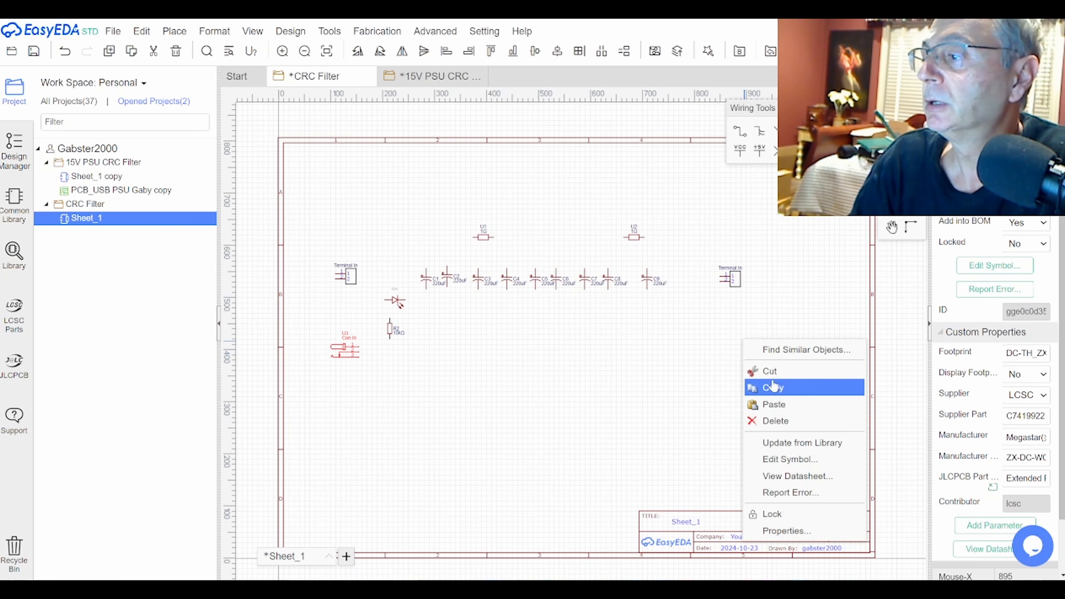
left_click(776, 403)
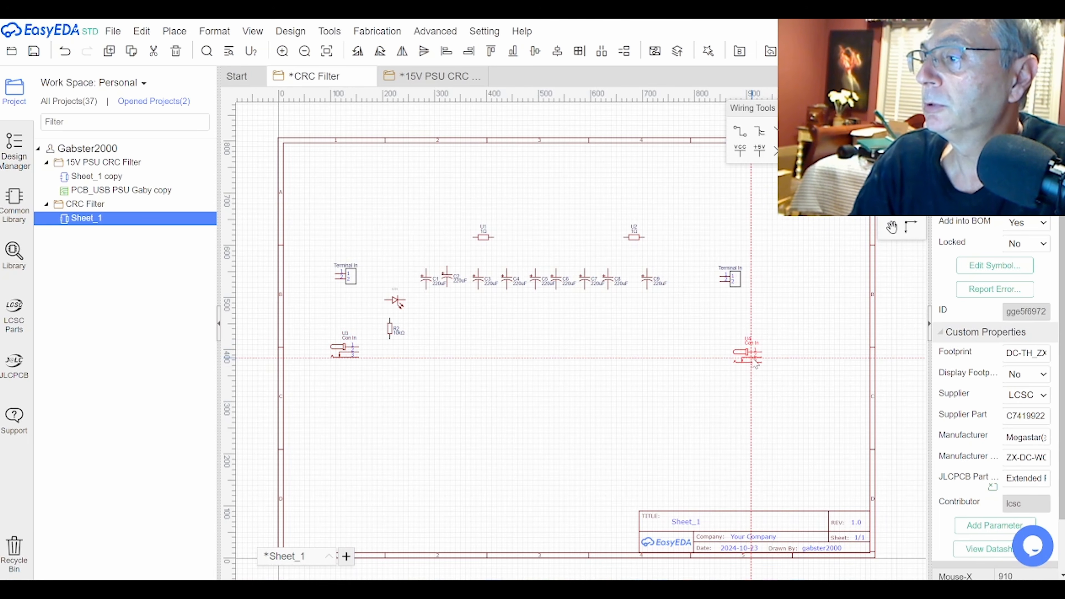
left_click(752, 354)
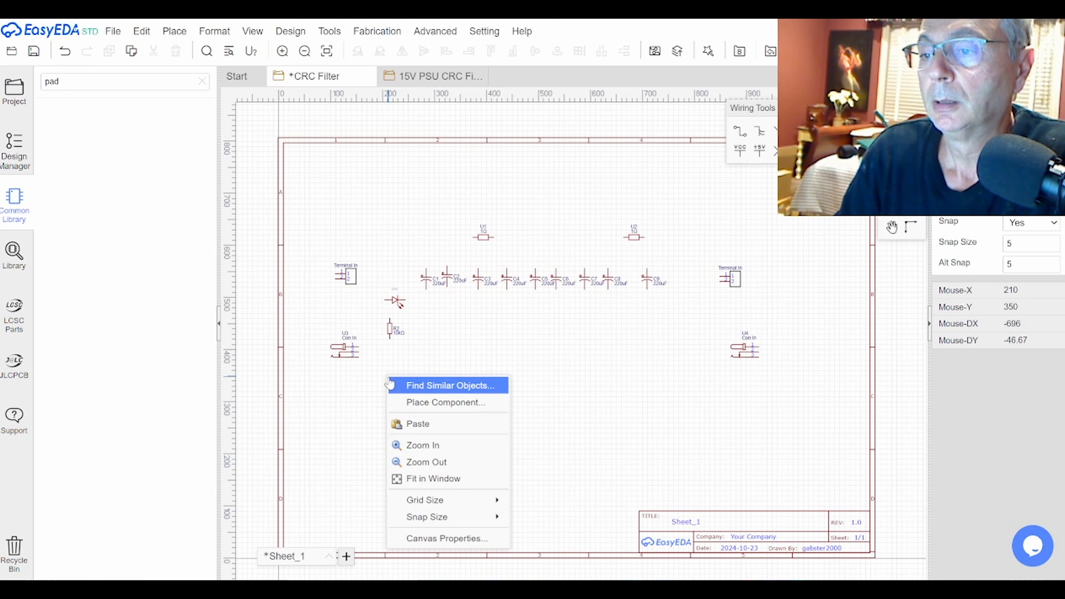
Step: Paste two round pads, one above the other, below the left DC connector
left_click(376, 418)
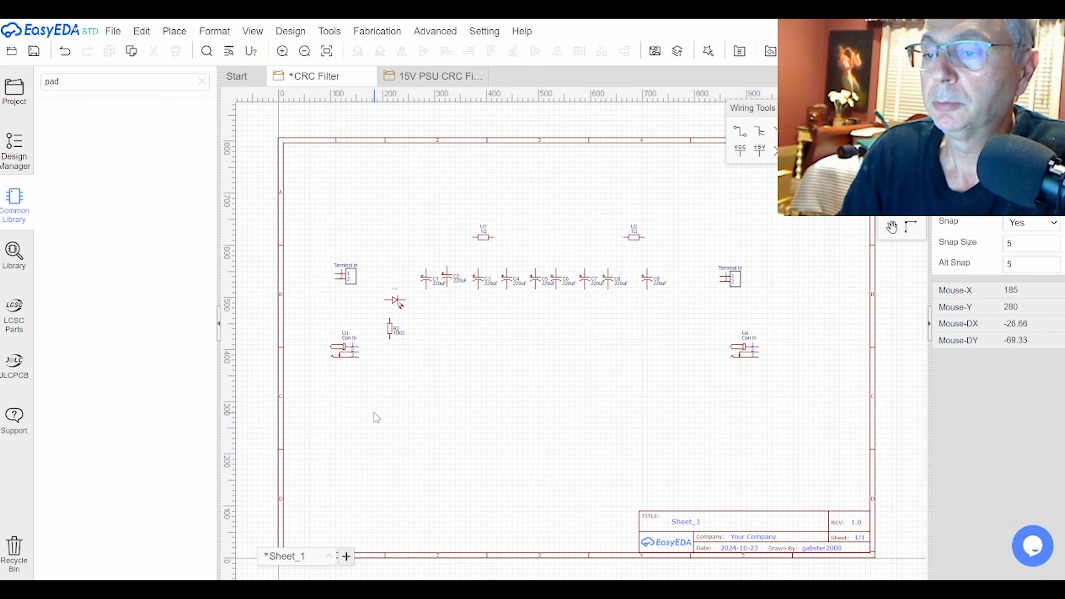
left_click(352, 385)
right_click(356, 418)
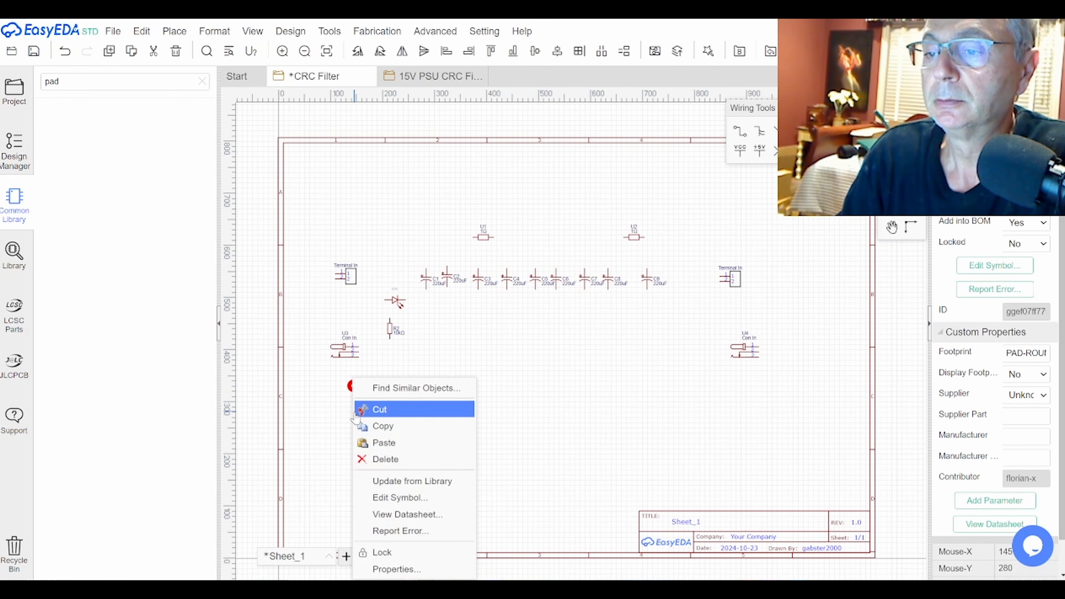
left_click(360, 442)
left_click(354, 409)
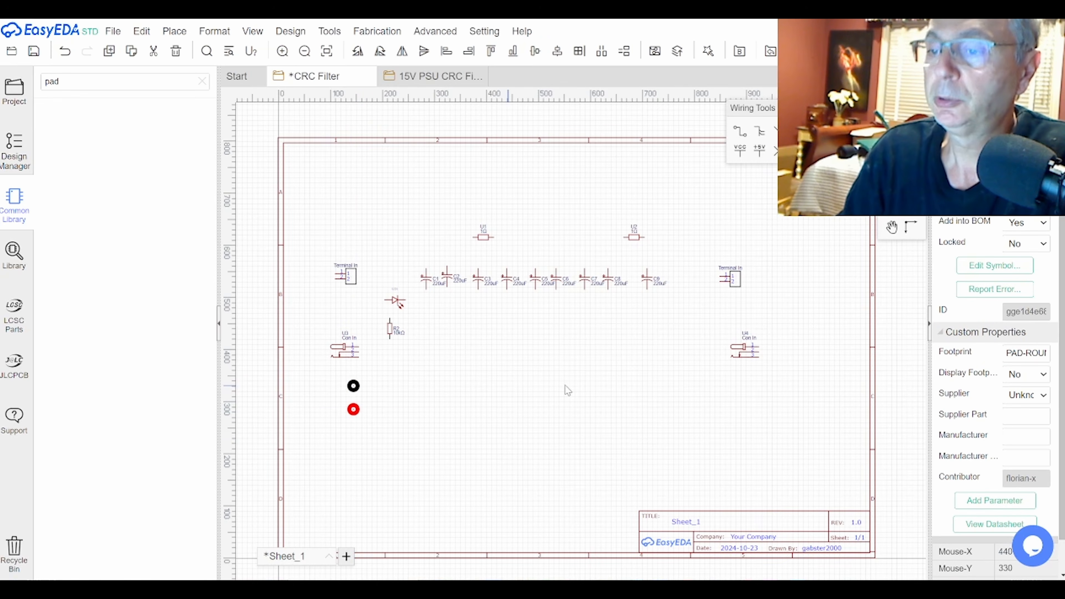
Step: Paste two more round pads below the right DC connector and save the schematic
right_click(690, 381)
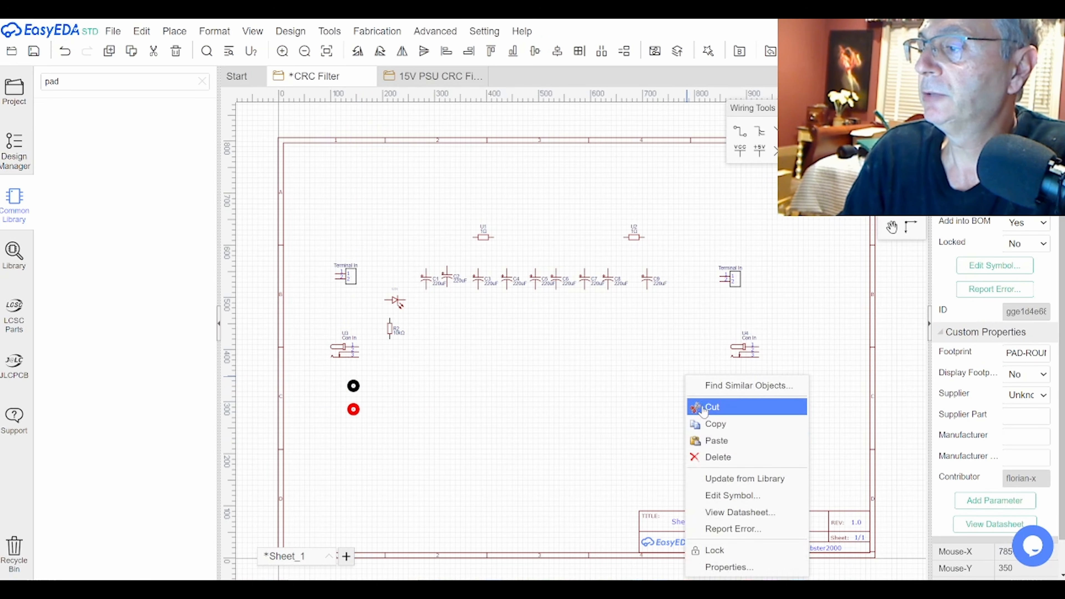
left_click(713, 440)
left_click(704, 409)
key("ctrl+s")
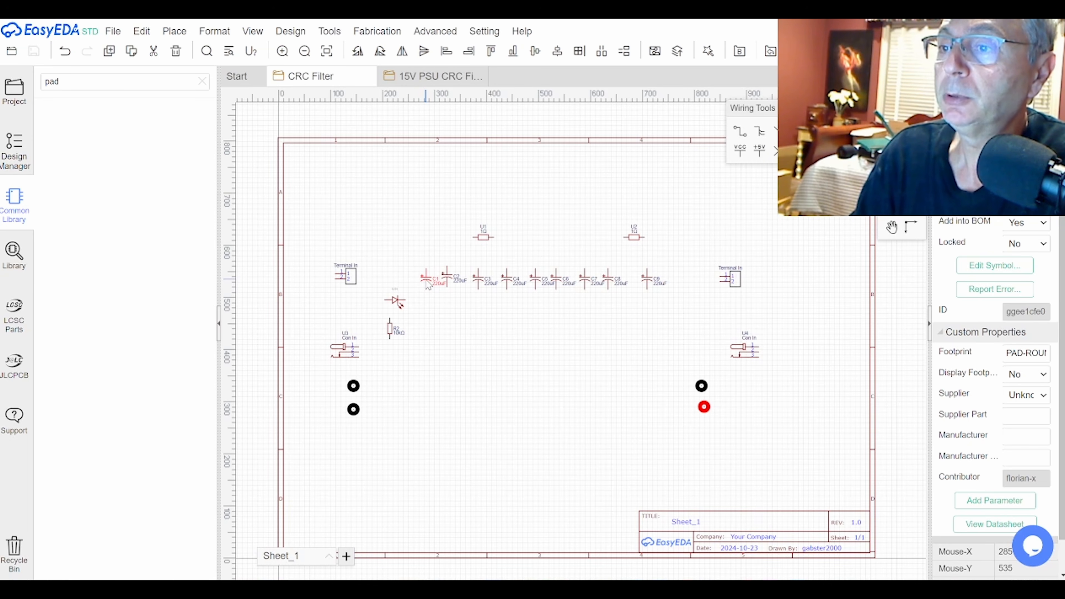
Step: Move capacitor C1 below the capacitor row and rotate it to horizontal with its positive side facing right
left_click_drag(428, 285, 437, 347)
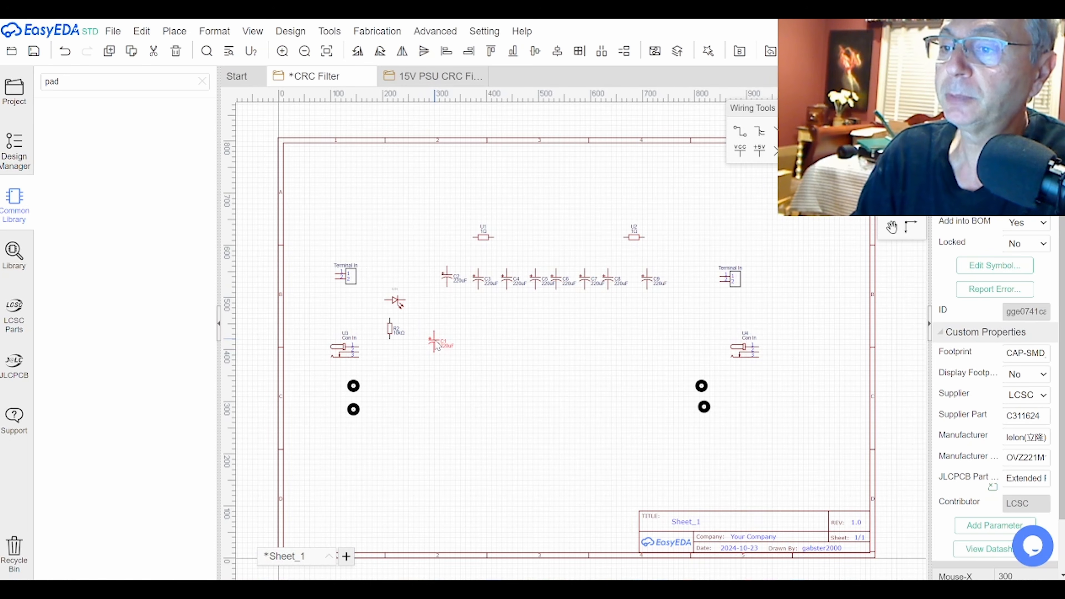
key("space")
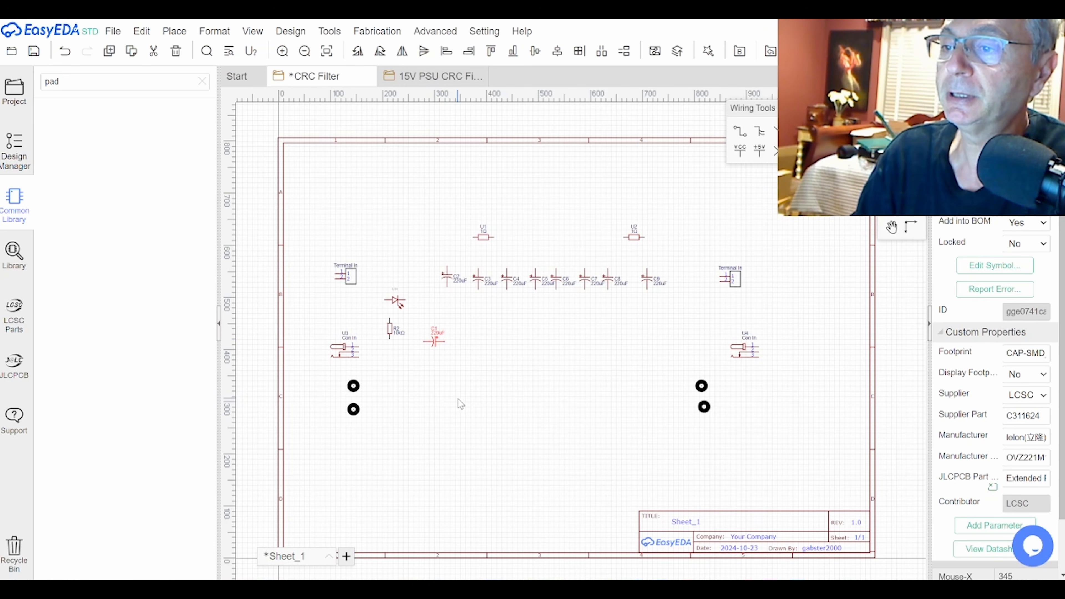
scroll(448, 376, "up", 5)
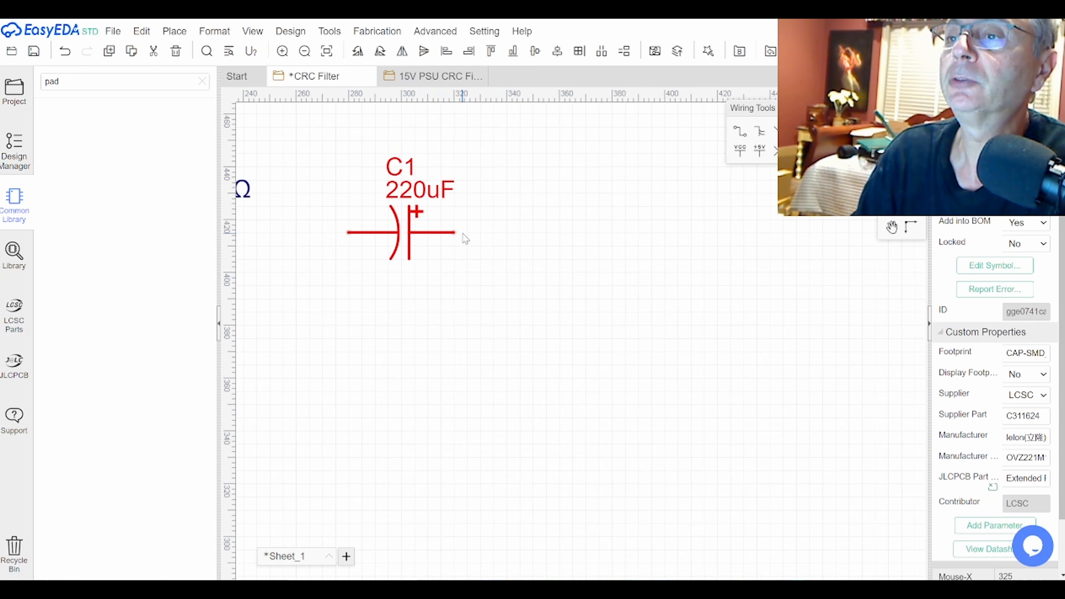
Step: Rotate capacitor C1 through four quarter turns
key("space")
key("space")
key("space")
key("space")
scroll(464, 239, "down", 3)
scroll(465, 240, "down", 4)
scroll(629, 134, "down", 1)
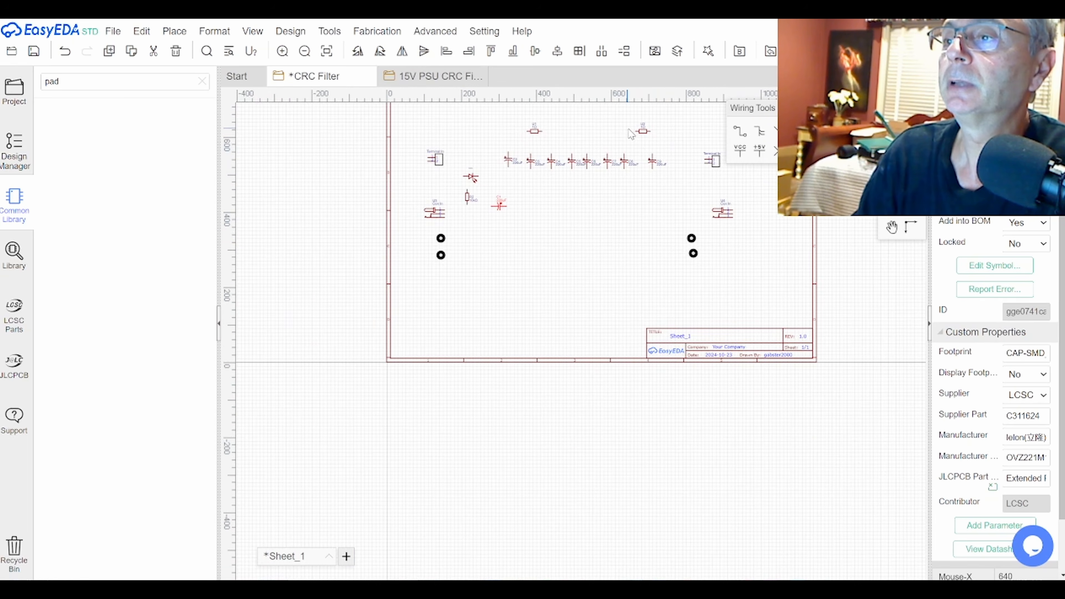
scroll(612, 415, "down", 2)
scroll(654, 346, "up", 5)
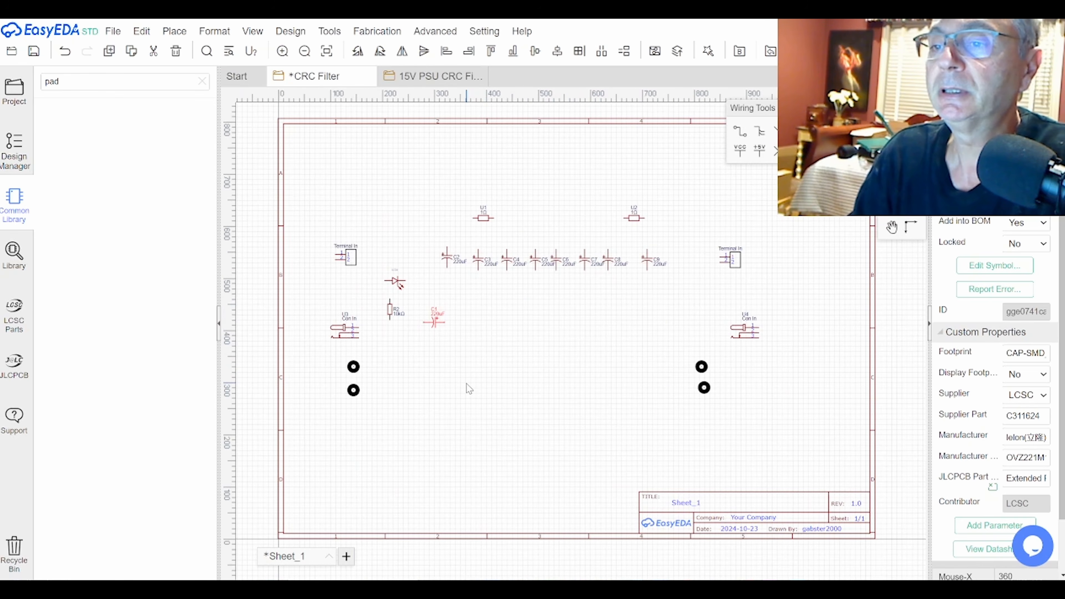
scroll(469, 389, "up", 2)
Step: Turn C1 upright with its positive side up and move C2 and C3 into a row beside it, below the other capacitors
left_click(433, 306)
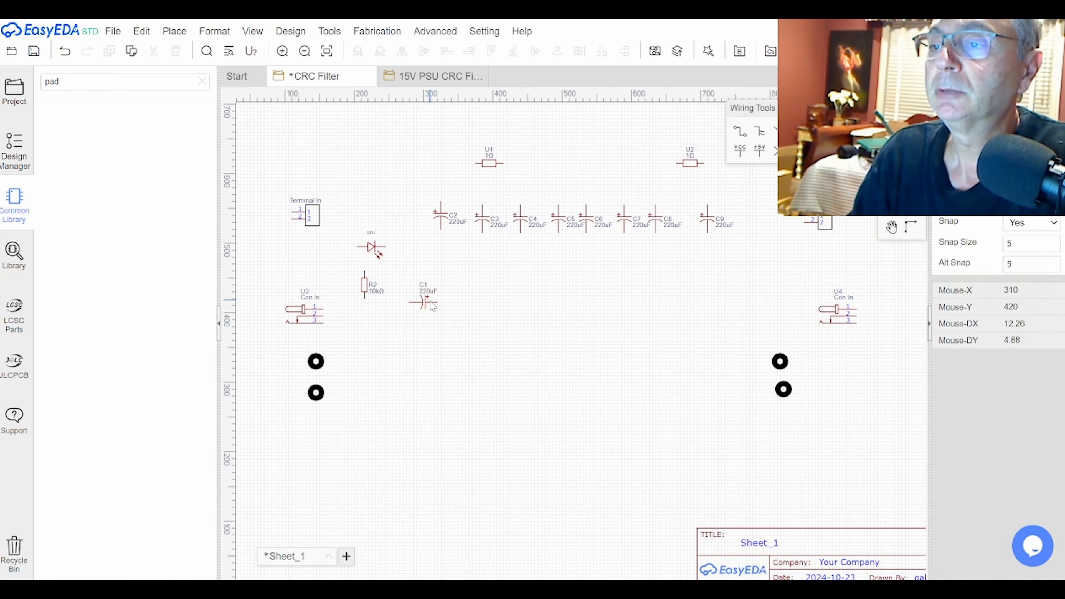
left_click(424, 309)
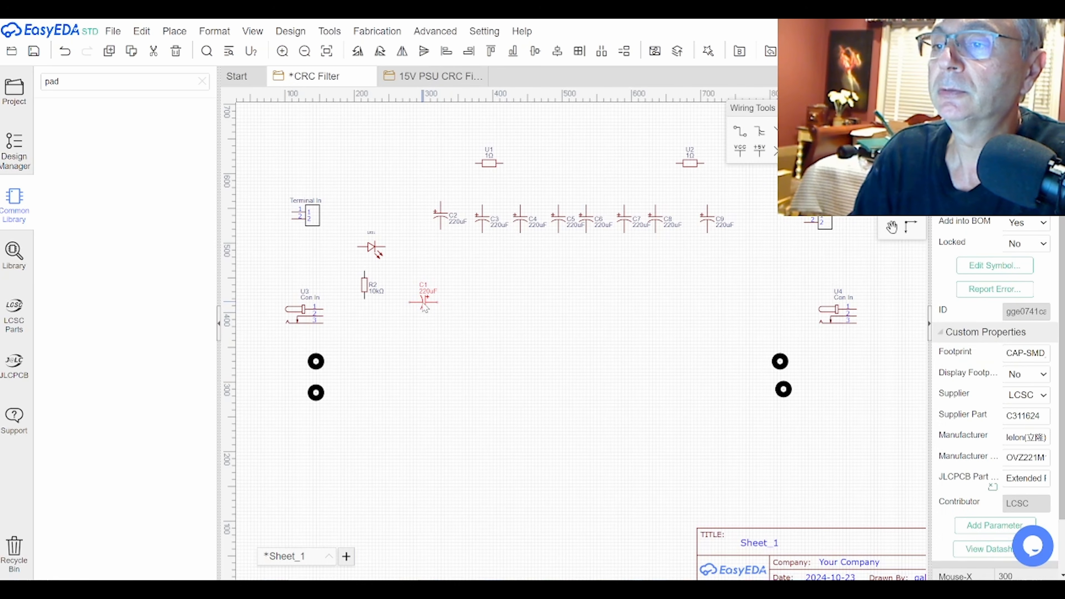
mouse_move(423, 301)
left_mouse_down()
mouse_move(433, 334)
mouse_move(424, 313)
mouse_move(466, 313)
mouse_move(422, 291)
mouse_move(437, 305)
left_mouse_up()
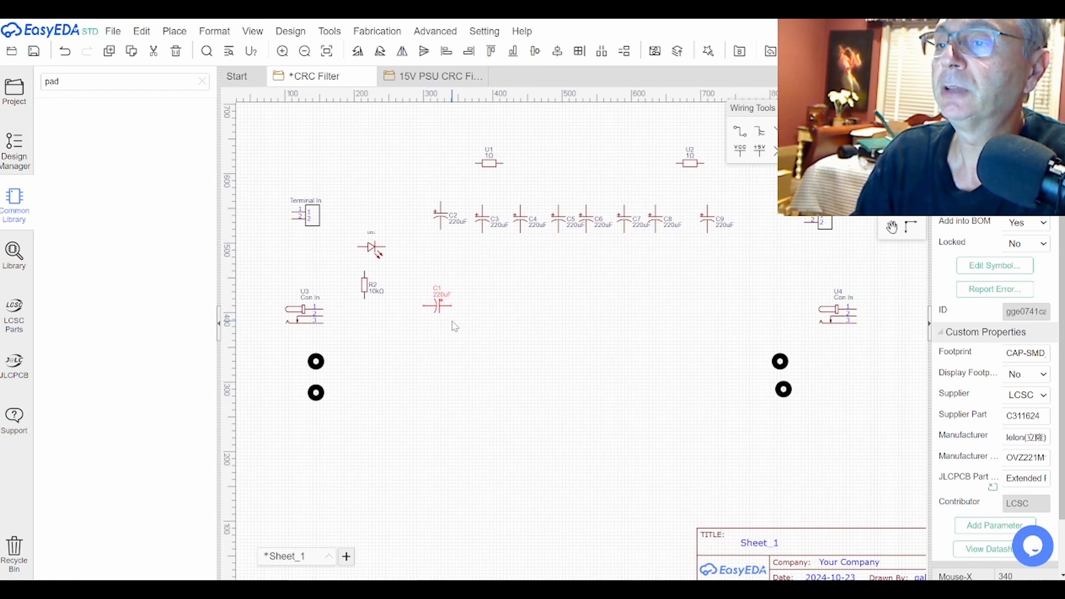
key("space")
left_click_drag(444, 220, 468, 304)
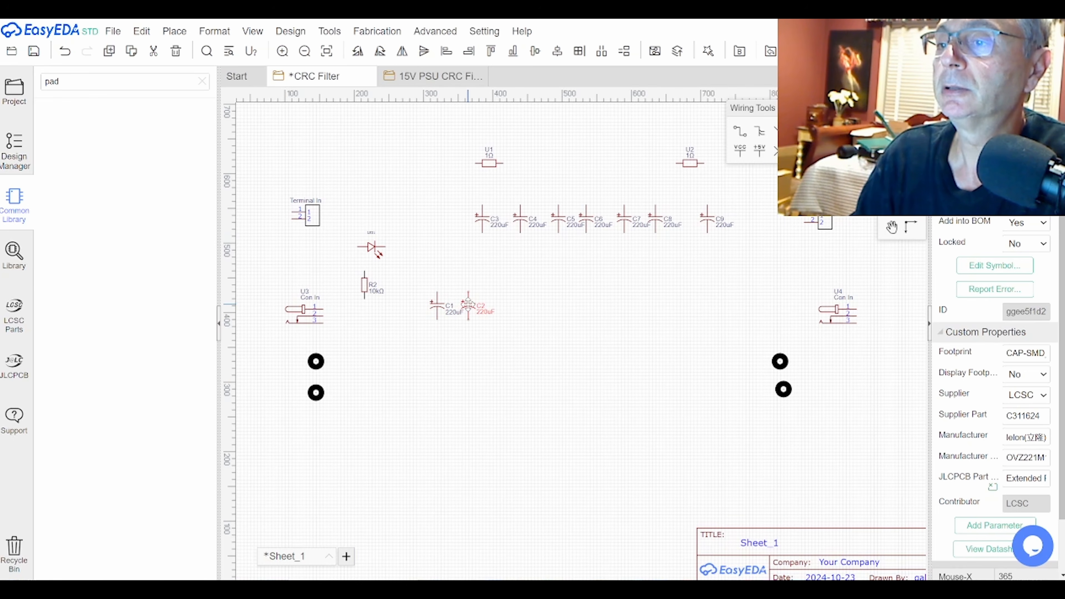
left_click_drag(482, 220, 504, 311)
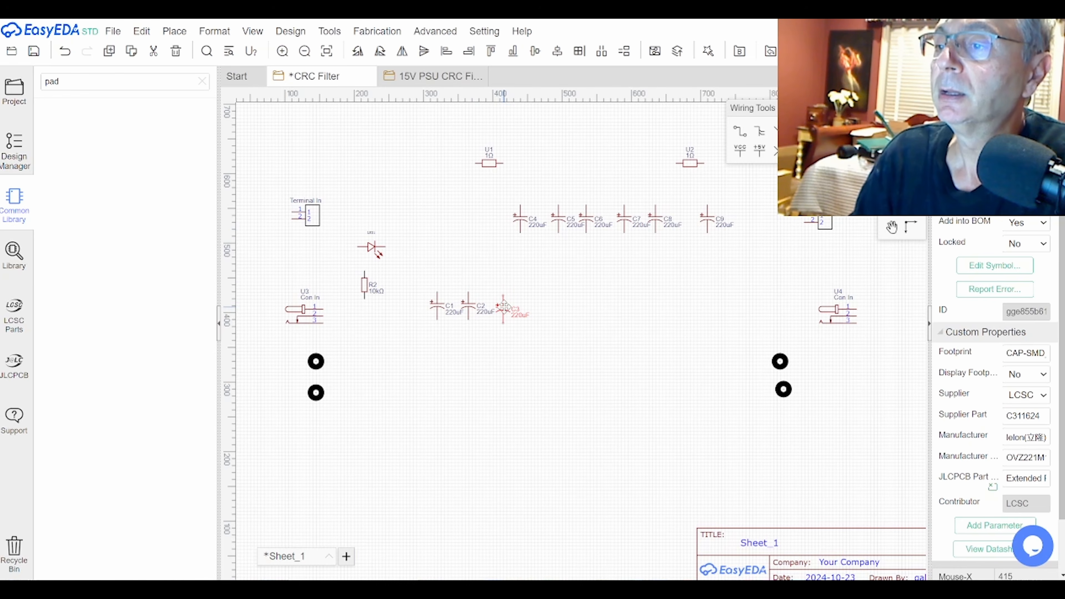
Step: Wire the positive pins of capacitors C1, C2 and C3 together
scroll(436, 271, "up", 2)
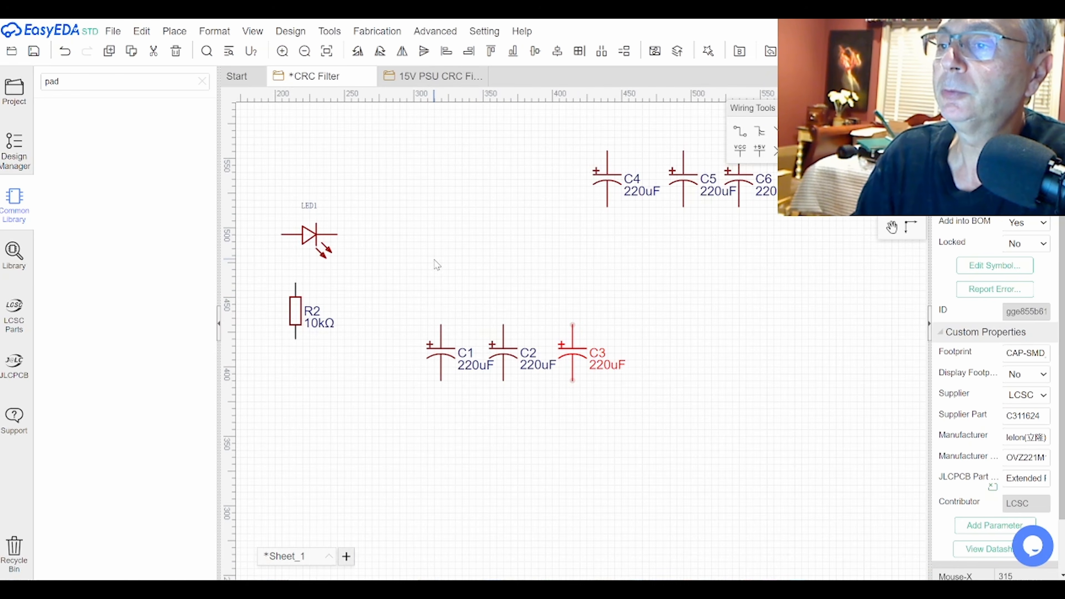
scroll(487, 319, "up", 1)
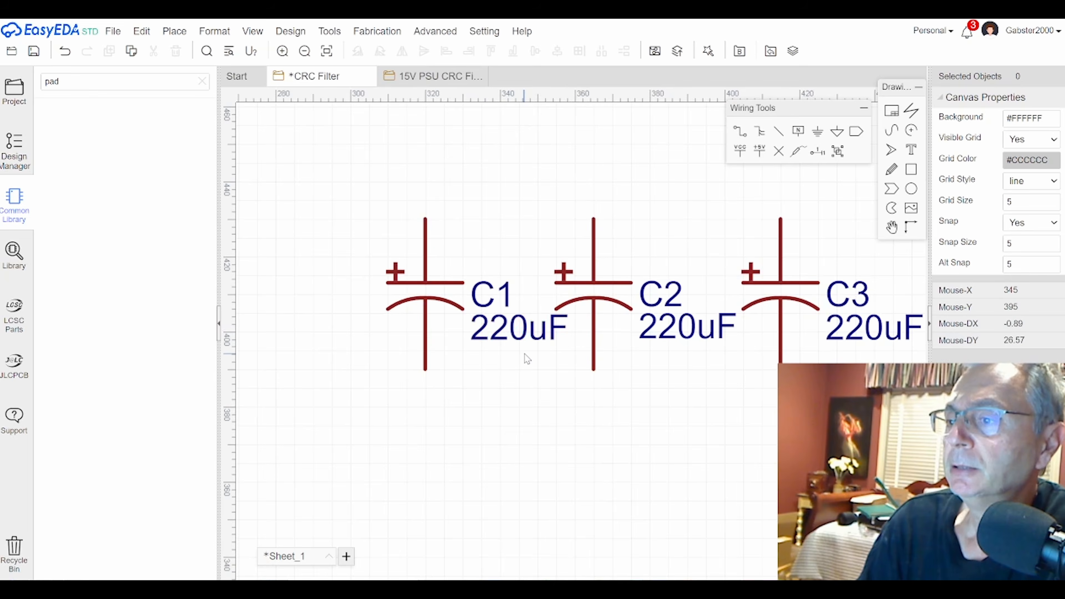
scroll(524, 354, "down", 3)
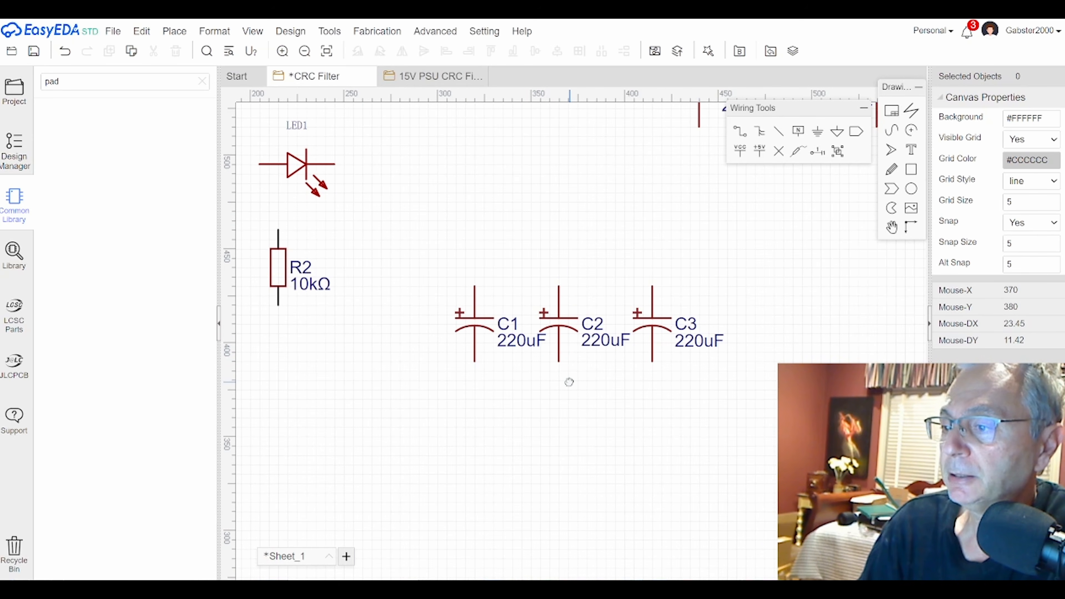
mouse_move(568, 382)
right_mouse_down()
mouse_move(530, 380)
mouse_move(567, 386)
right_mouse_up()
scroll(549, 374, "up", 2)
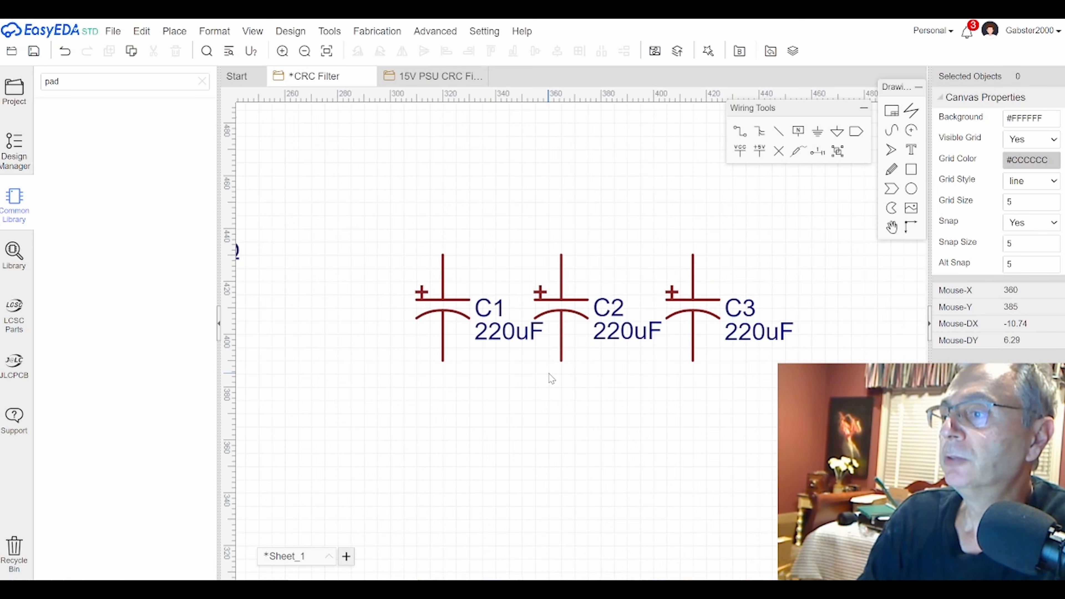
left_click(740, 134)
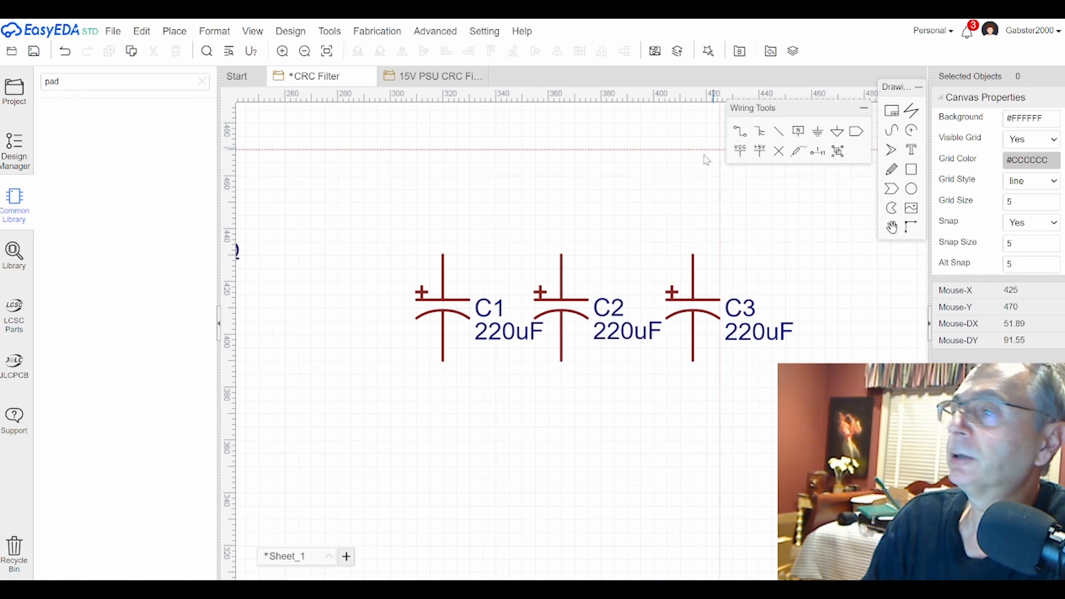
left_click(445, 257)
left_click(562, 255)
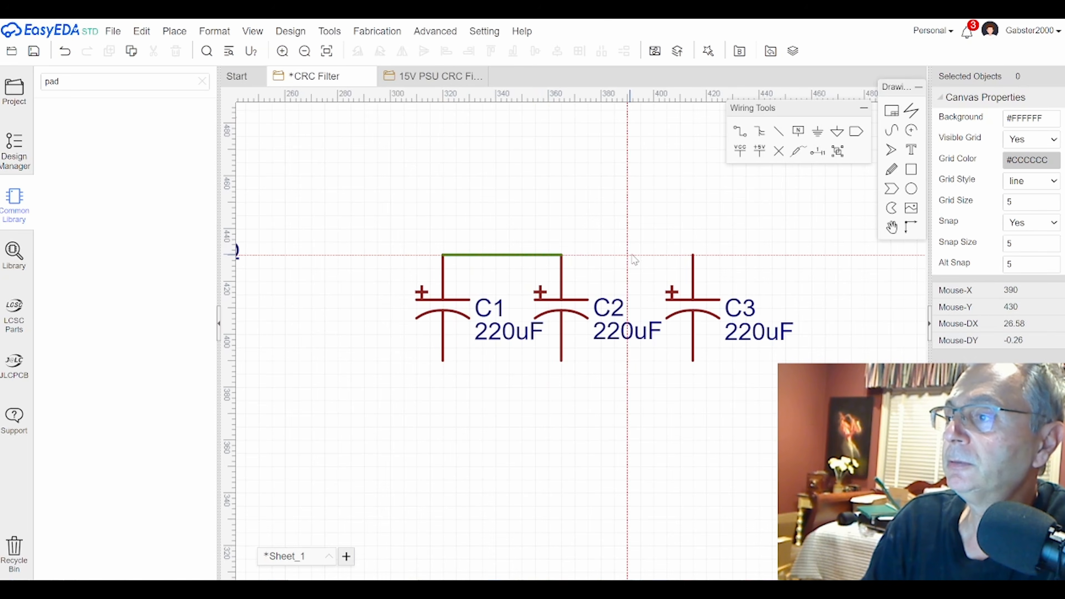
left_click(693, 255)
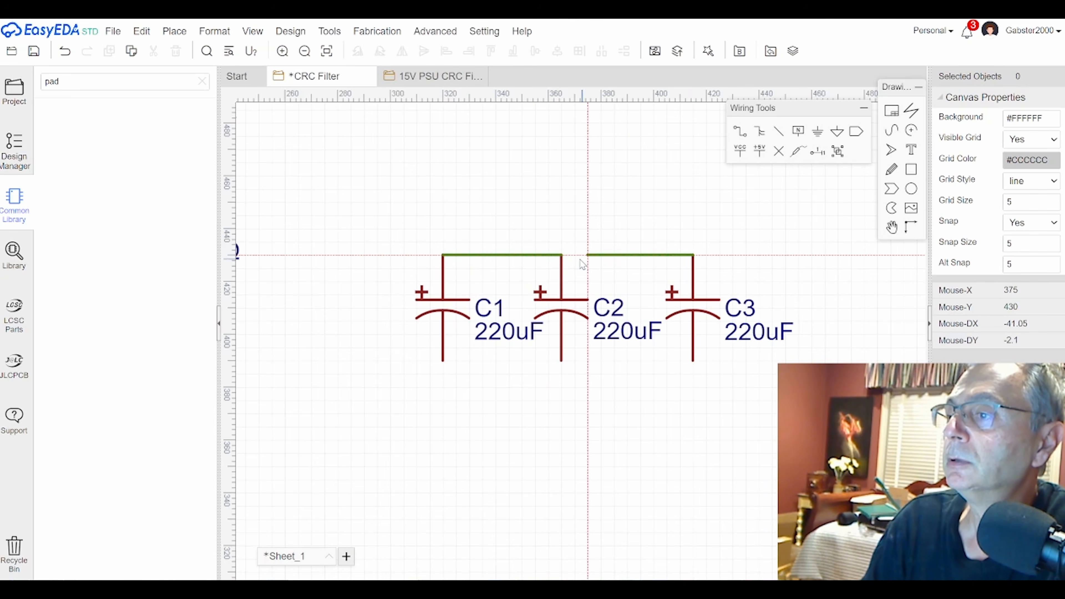
left_click(562, 254)
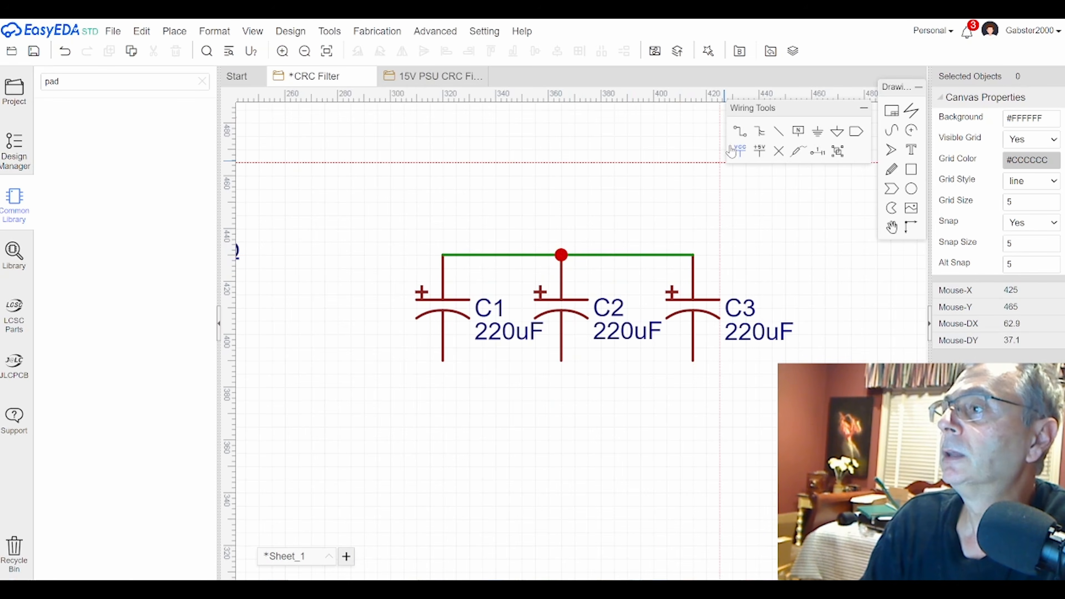
Step: Wire the negative pins of capacitors C1, C2 and C3 together
left_click(442, 360)
left_click(562, 360)
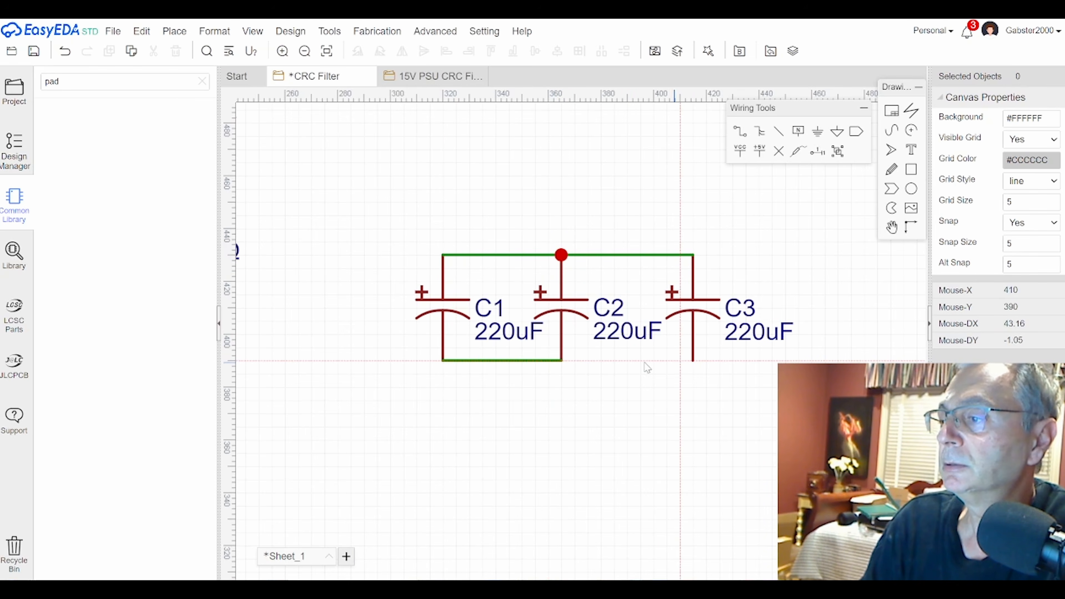
left_click(562, 360)
left_click(693, 360)
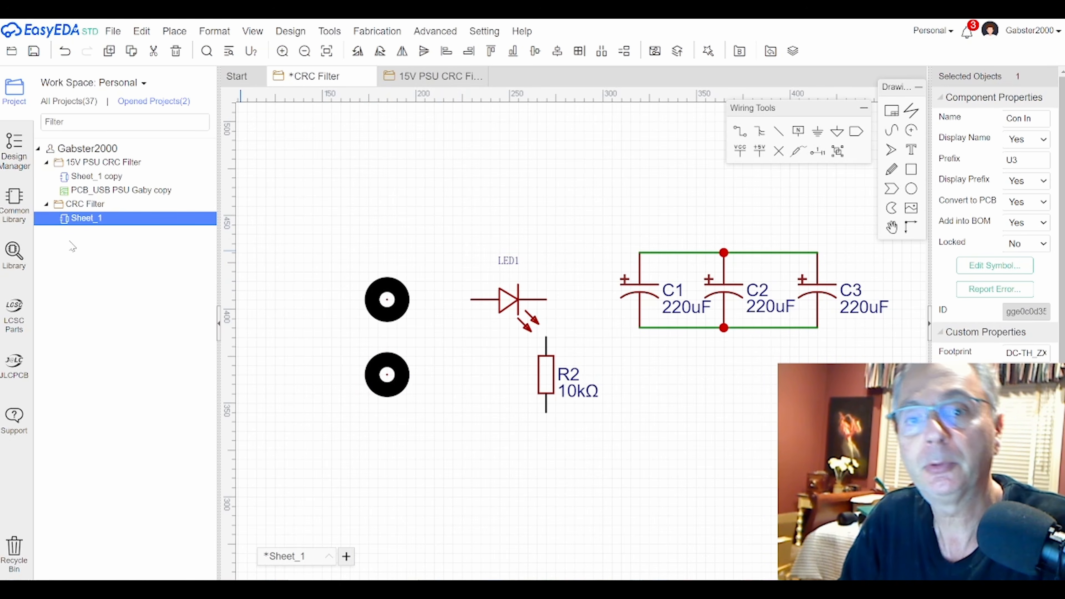
Step: Place a GND Ground supply flag beside the lower of the two round input pads
left_click(20, 208)
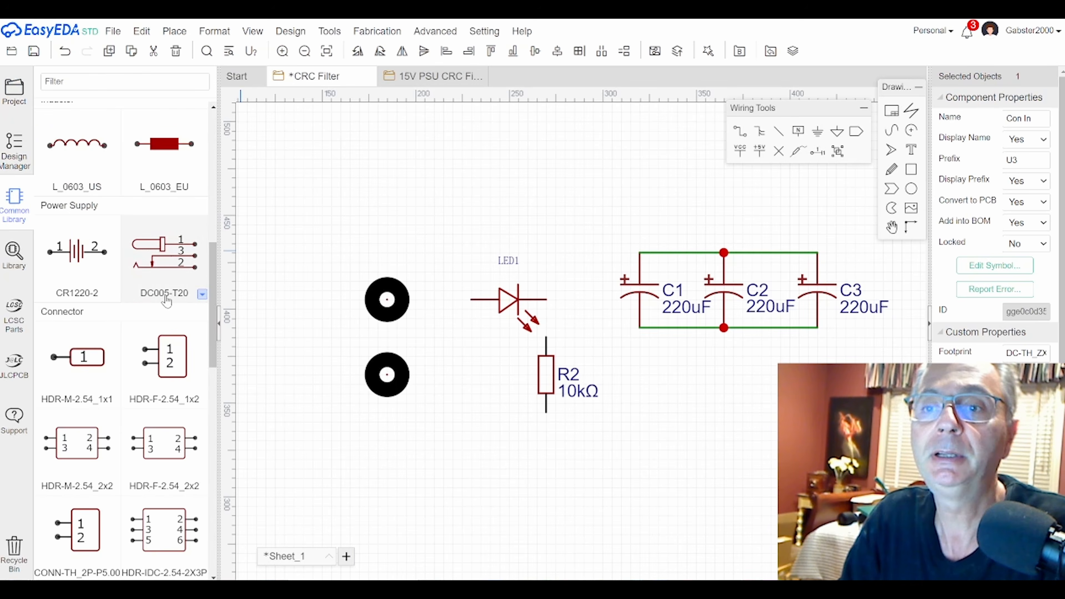
scroll(168, 300, "up", 10)
scroll(168, 300, "up", 2)
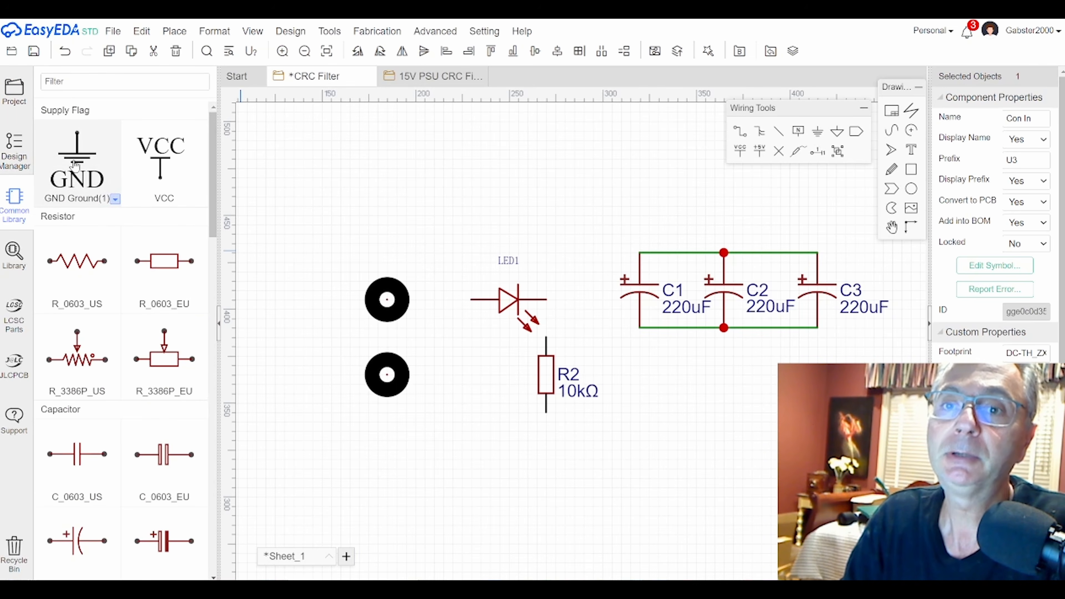
left_click(75, 165)
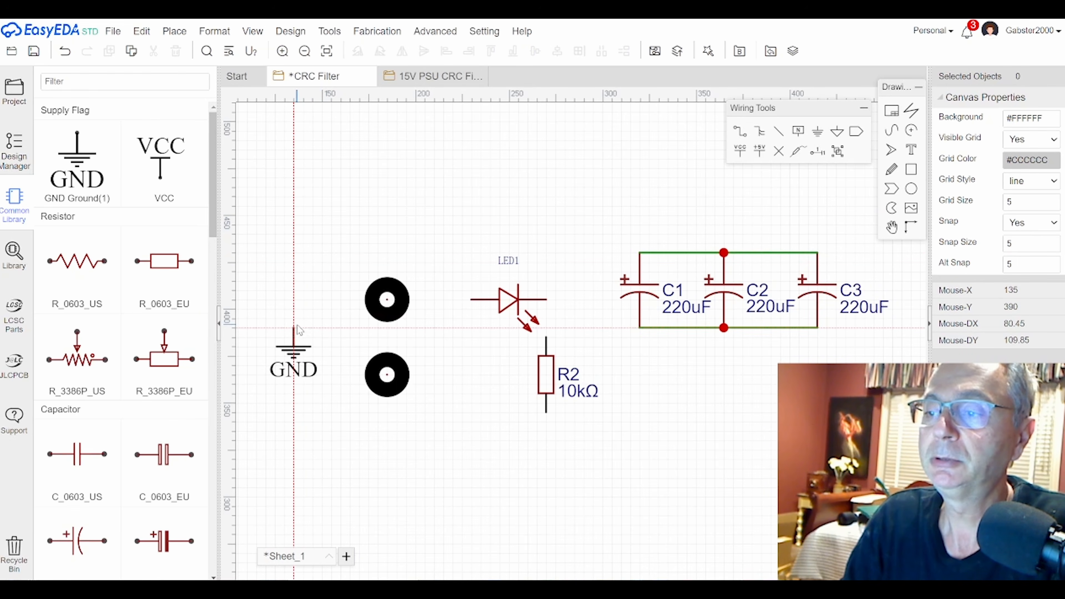
left_click(296, 386)
key("Escape")
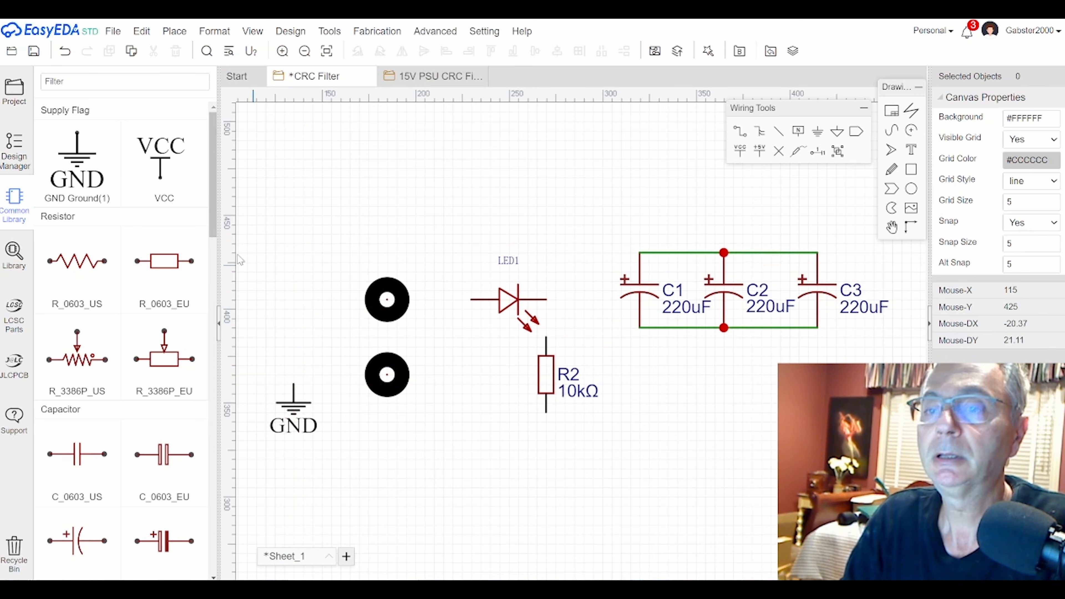
Step: Place a VCC supply flag beside the upper round input pad, directly above the GND flag
left_click(160, 163)
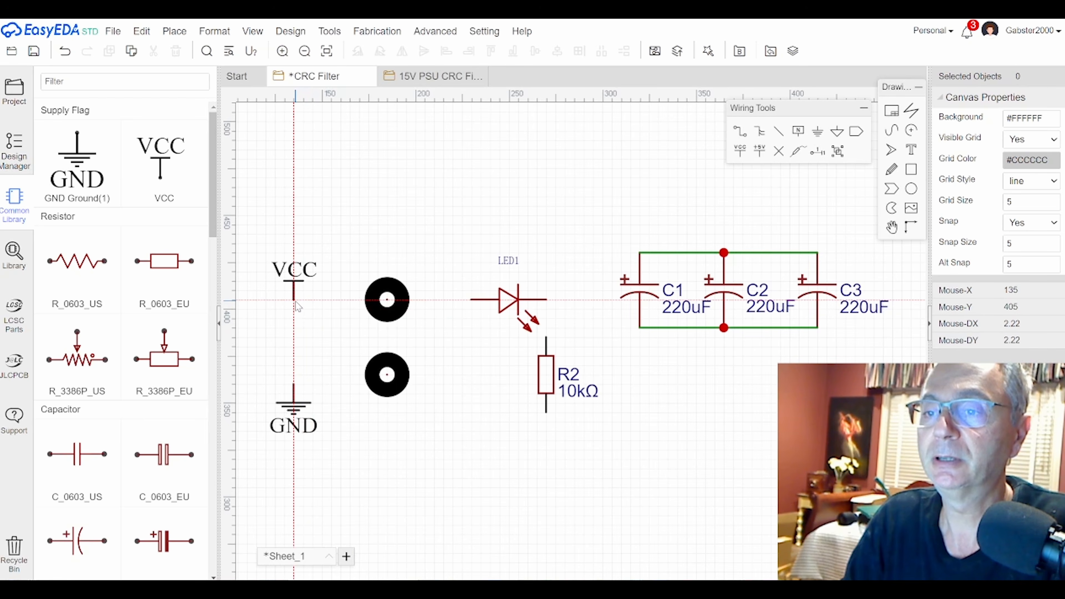
left_click(297, 307)
key("Escape")
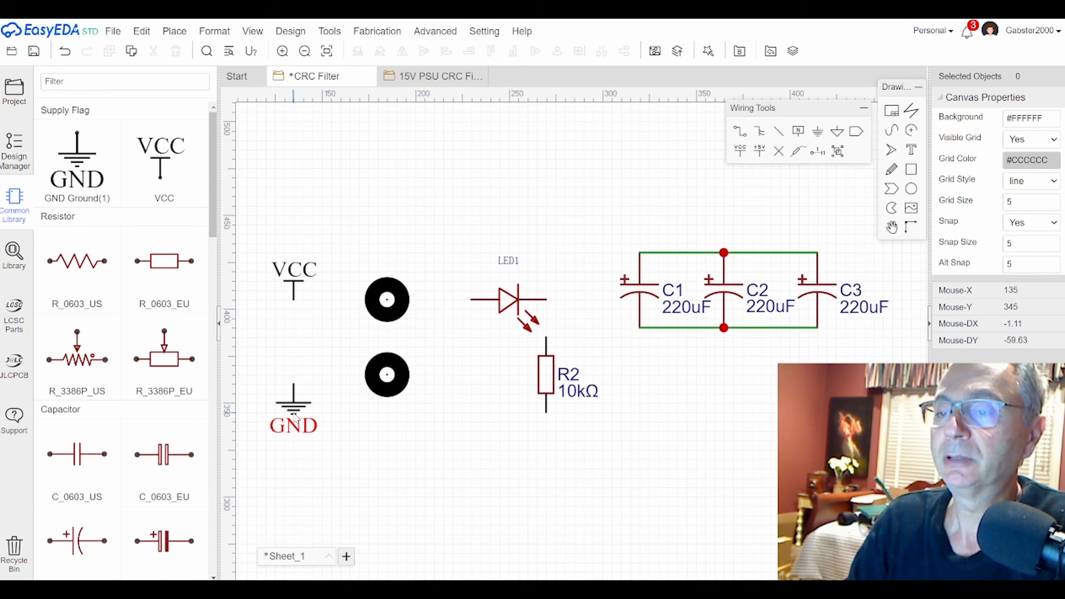
Step: Change the VCC flag's label text to "VCC 5-15v"
left_click(301, 285)
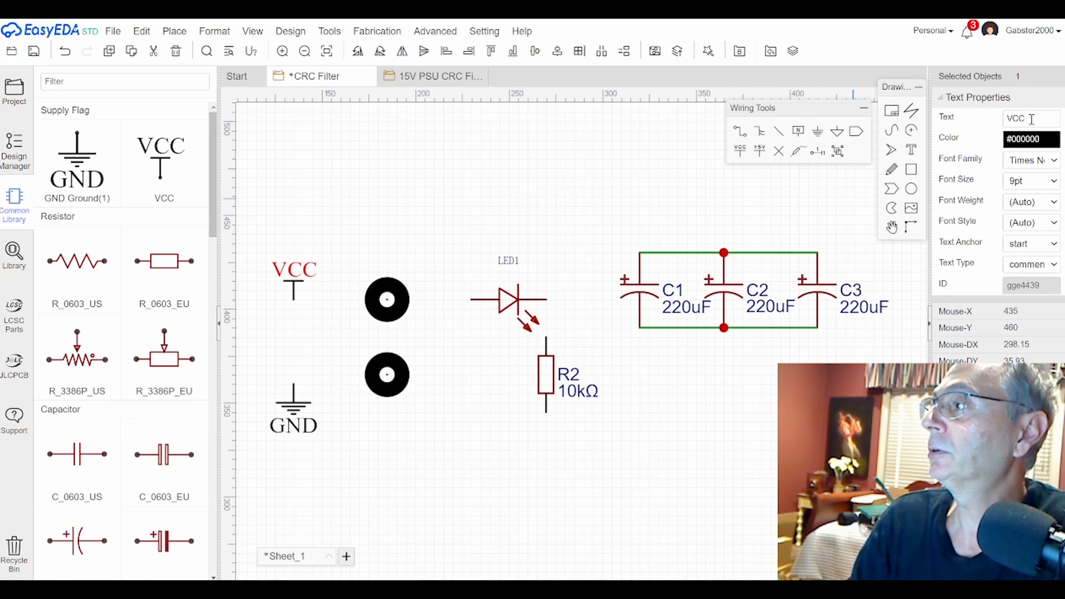
double_click(1032, 119)
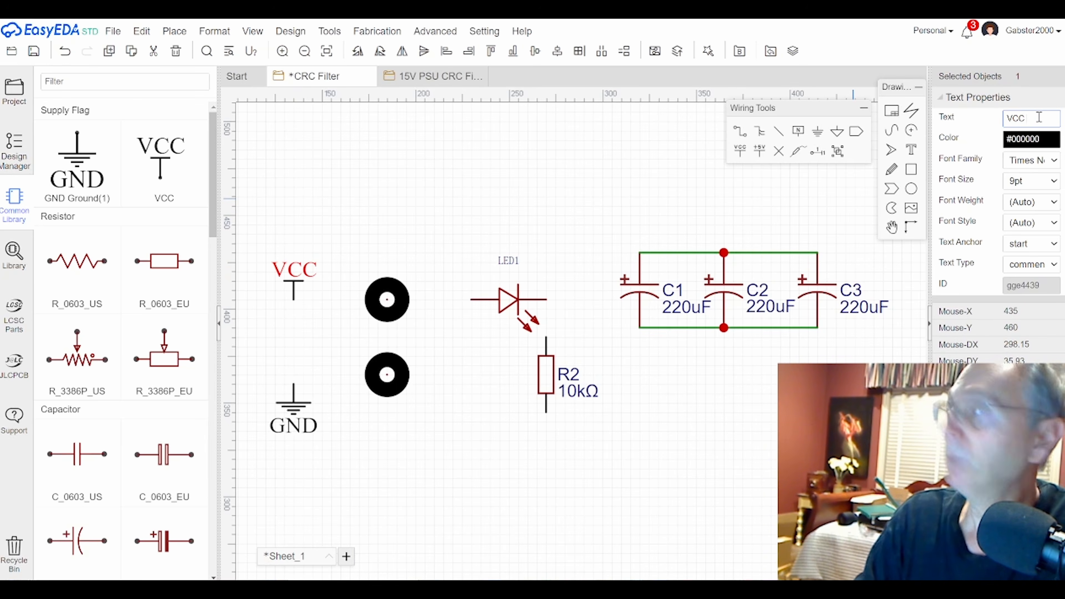
type("-15v")
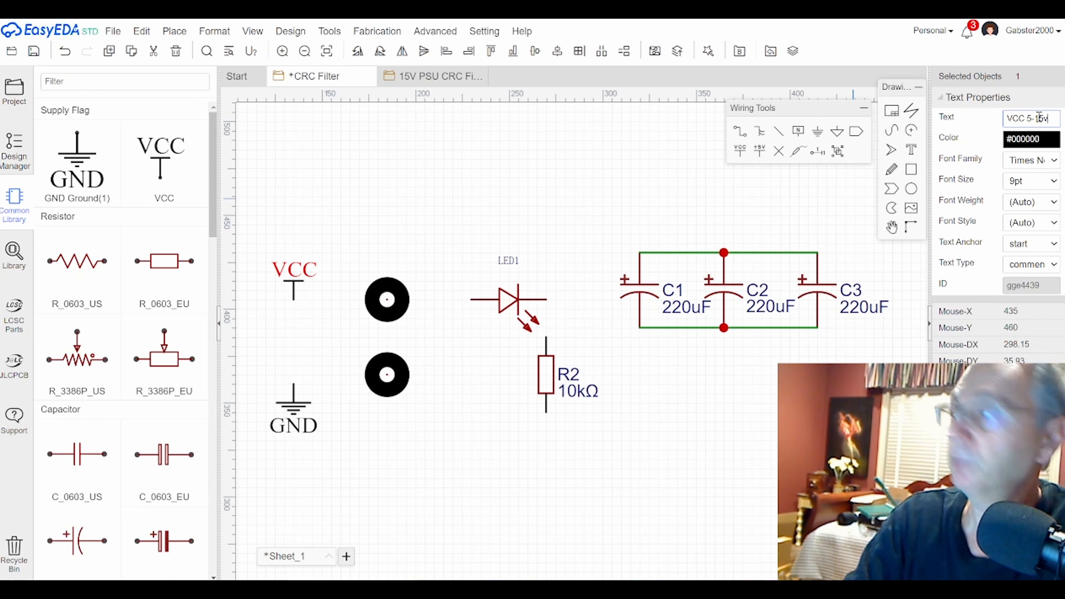
left_click(470, 212)
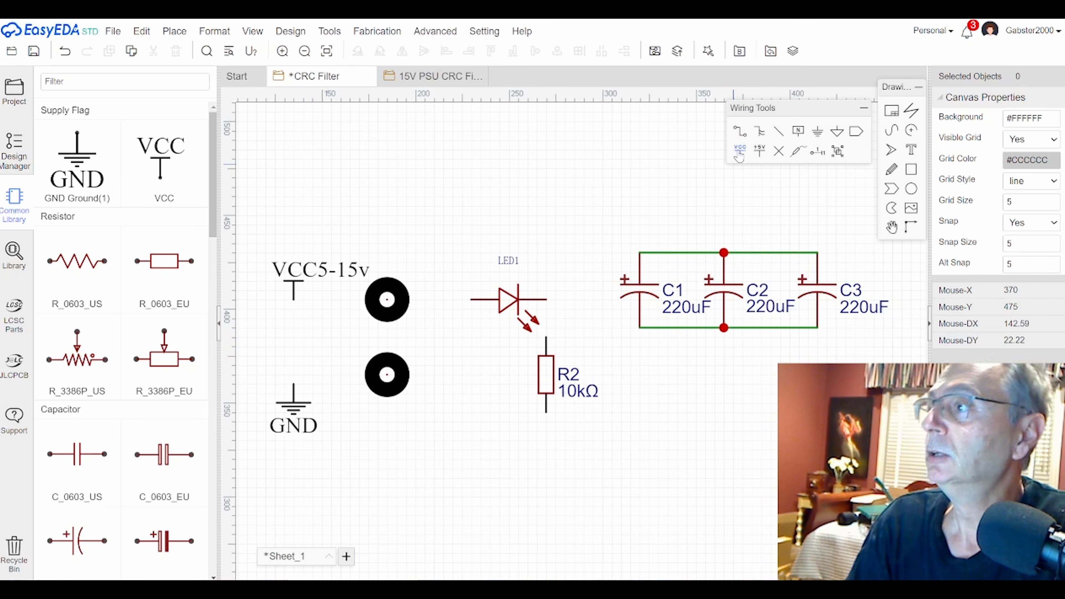
Step: Wire the GND flag to the lower input pad and the VCC flag to the upper input pad
left_click(740, 134)
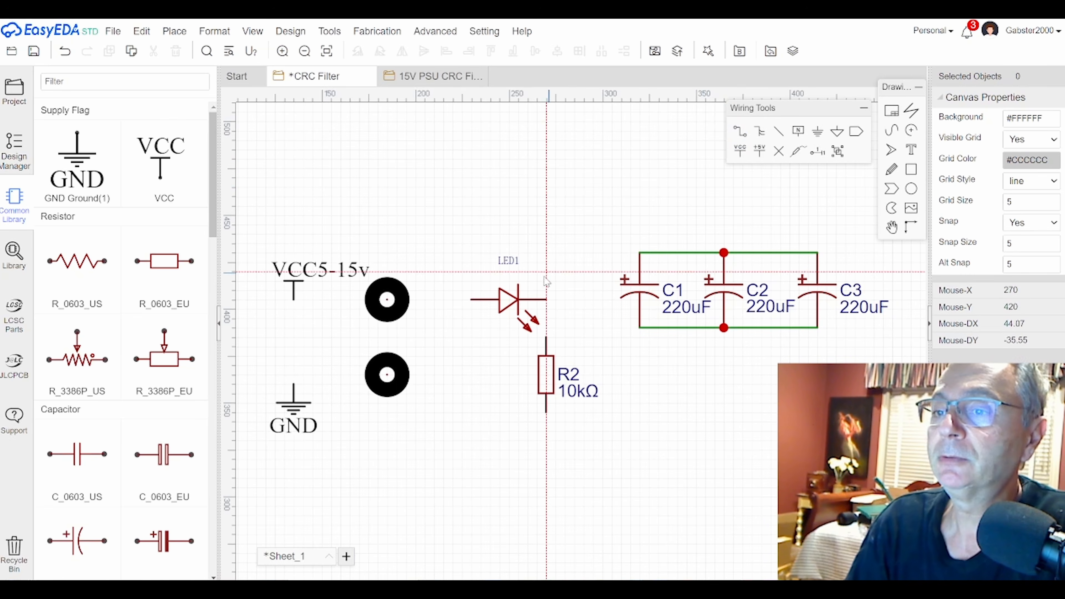
left_click(294, 384)
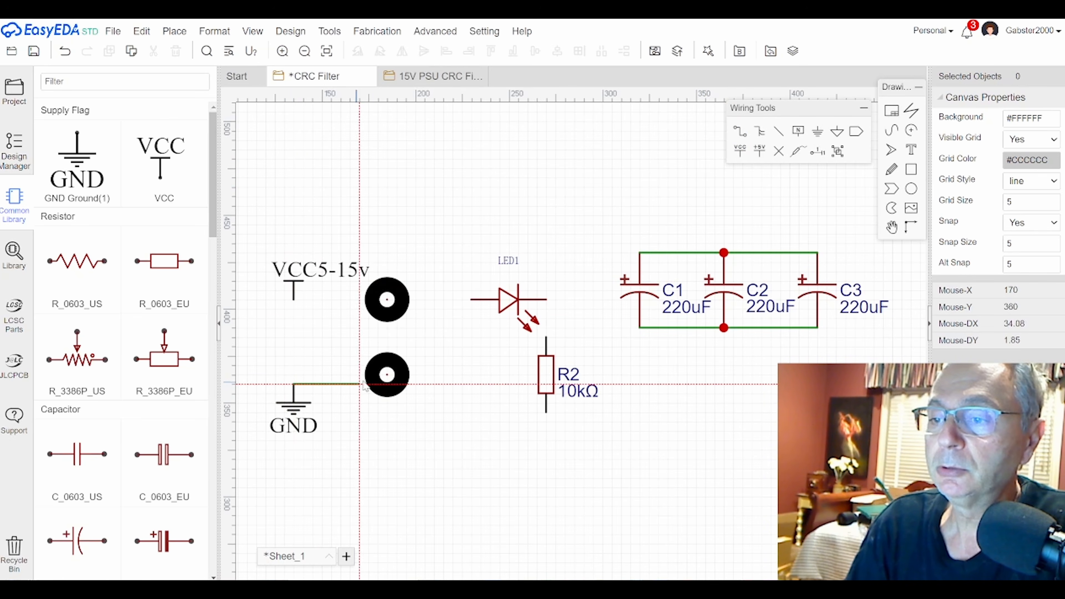
left_click(387, 377)
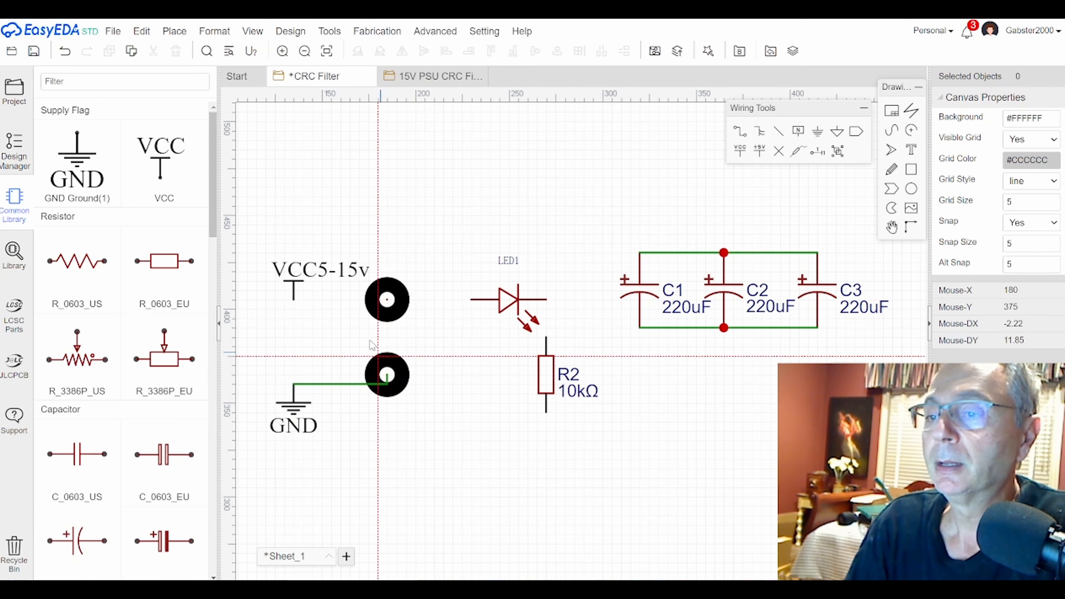
left_click(294, 299)
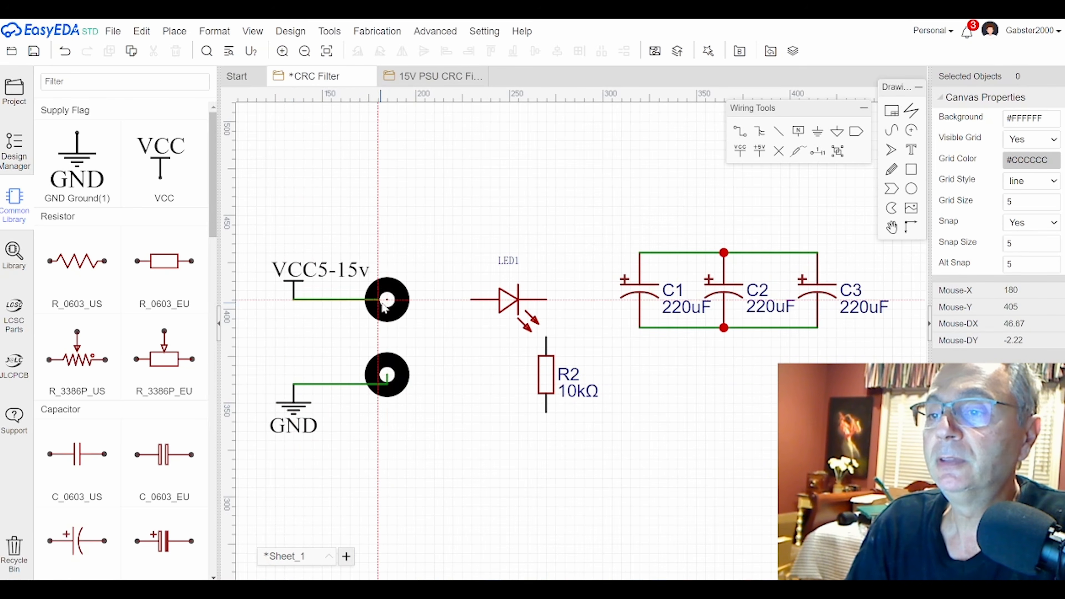
left_click(387, 299)
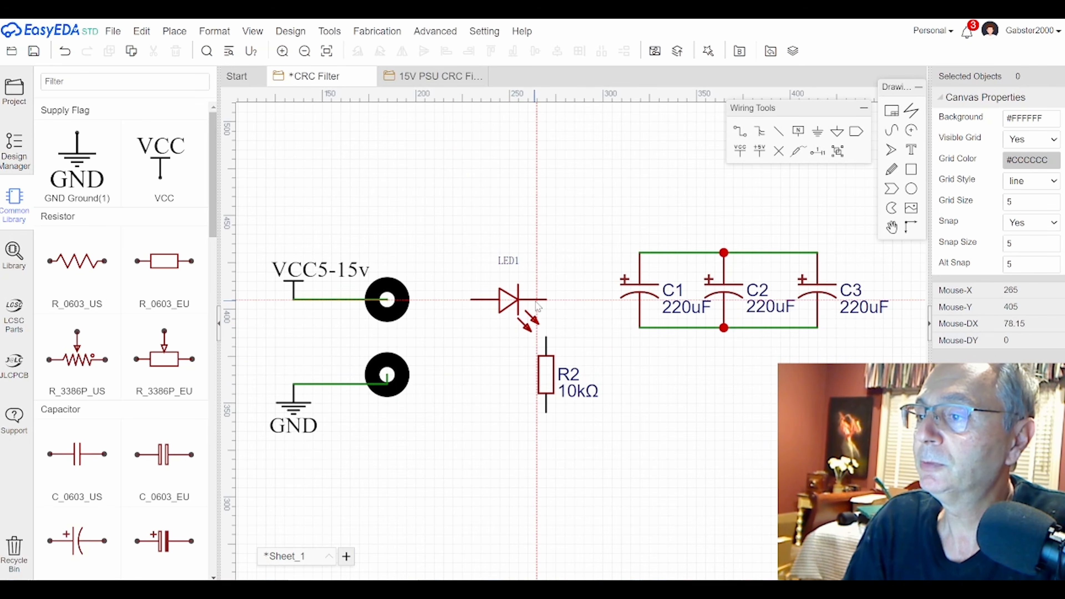
left_click(508, 299)
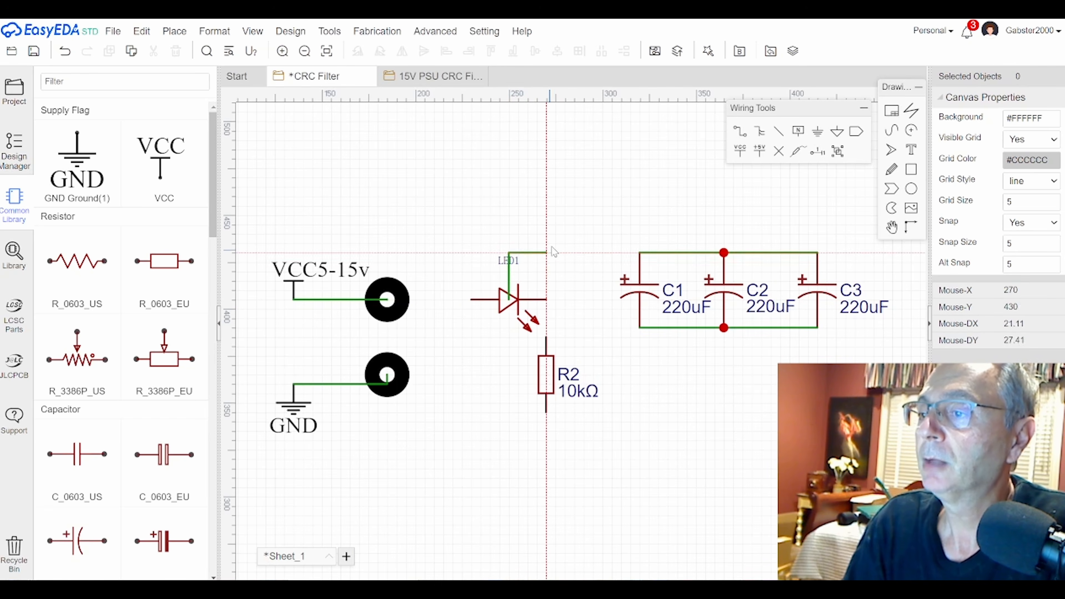
left_click(554, 243)
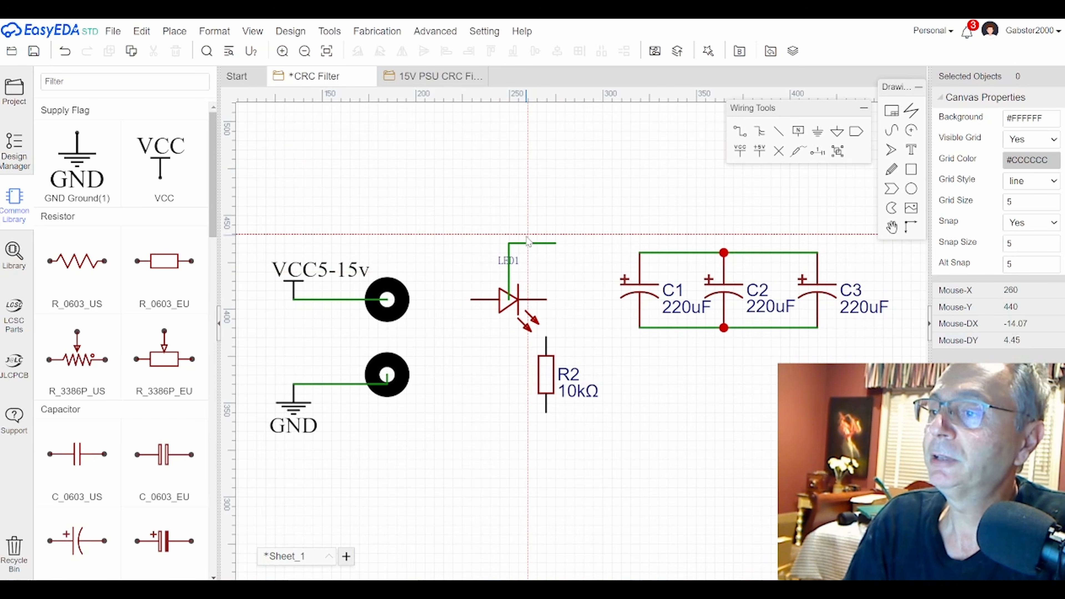
right_click(496, 223)
left_click(522, 246)
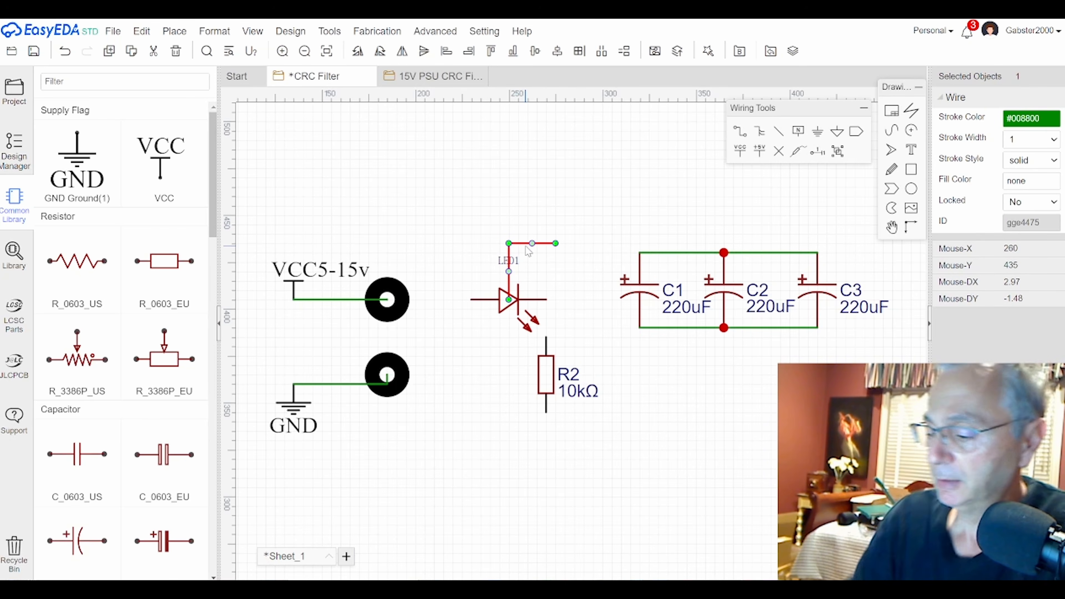
key("Delete")
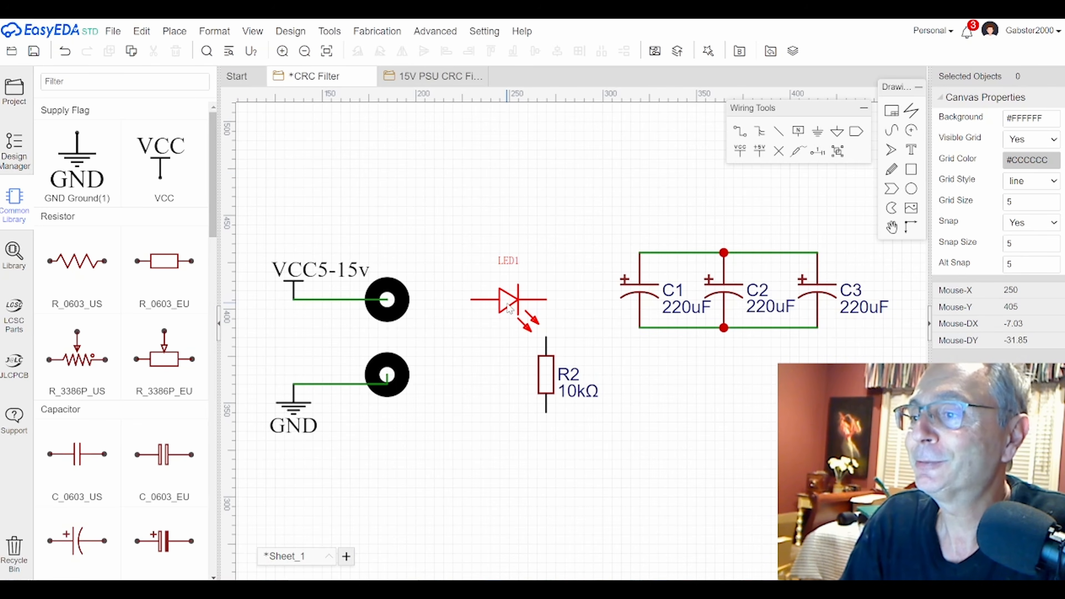
Step: Rotate LED1 upright, stack it directly above R2, and move the pair up level with the input pads
left_click_drag(500, 303, 535, 330)
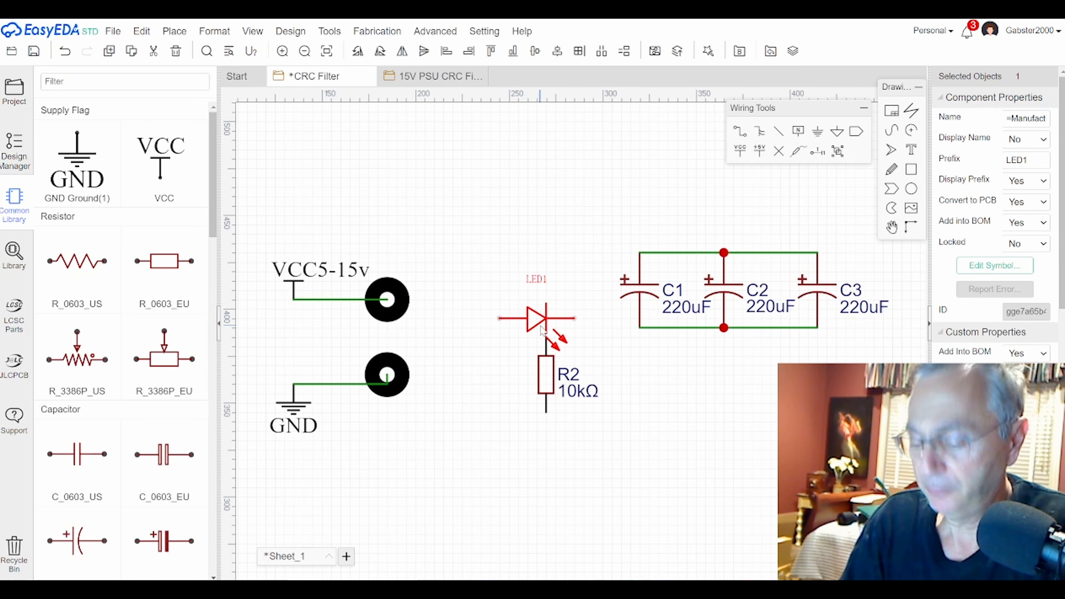
key("space")
left_click_drag(532, 319, 570, 295)
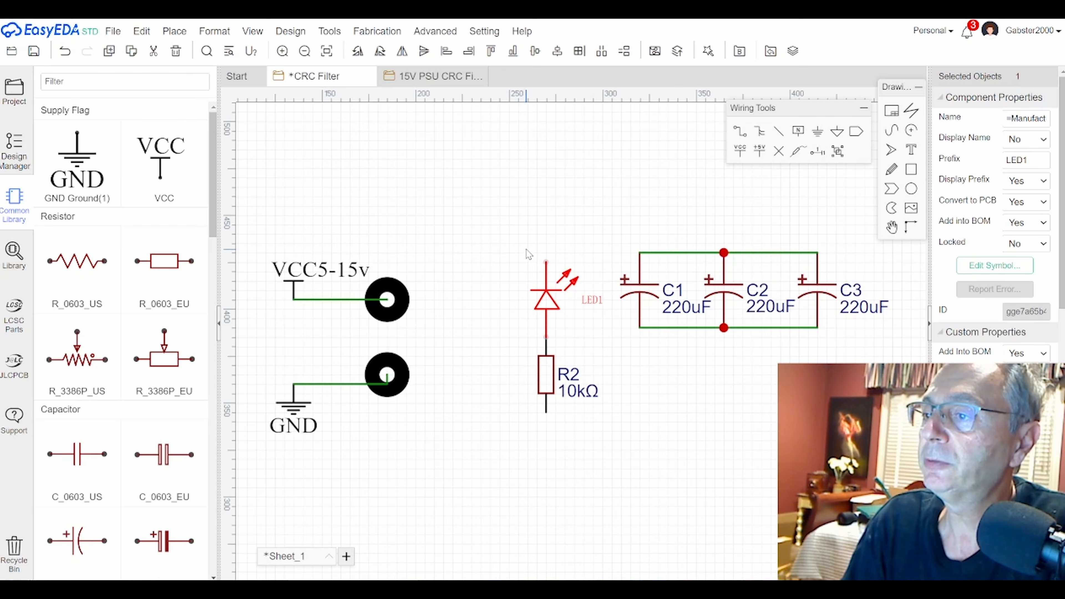
left_click_drag(520, 238, 605, 430)
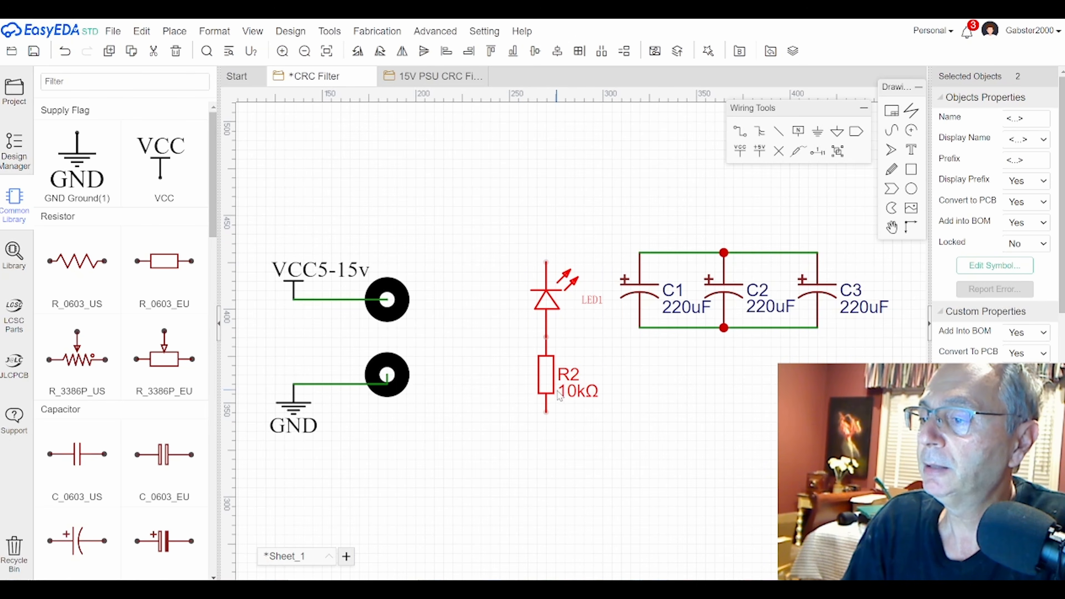
left_click_drag(553, 390, 555, 353)
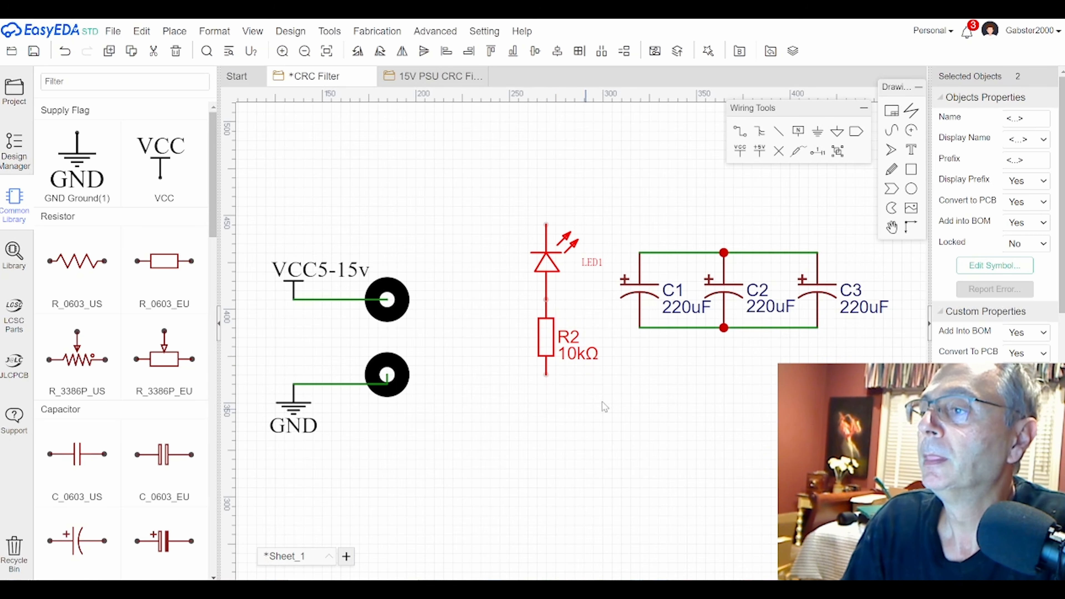
Step: Wire the lower input pad to R2's lower end and the upper pad to LED1's upper end, and save the schematic
left_click(740, 132)
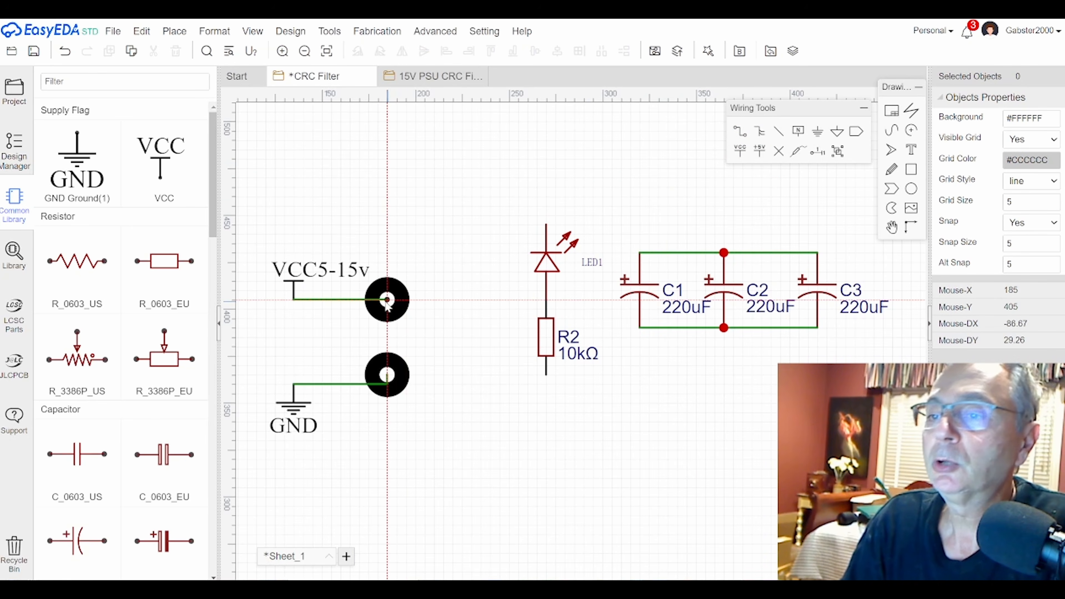
left_click(386, 374)
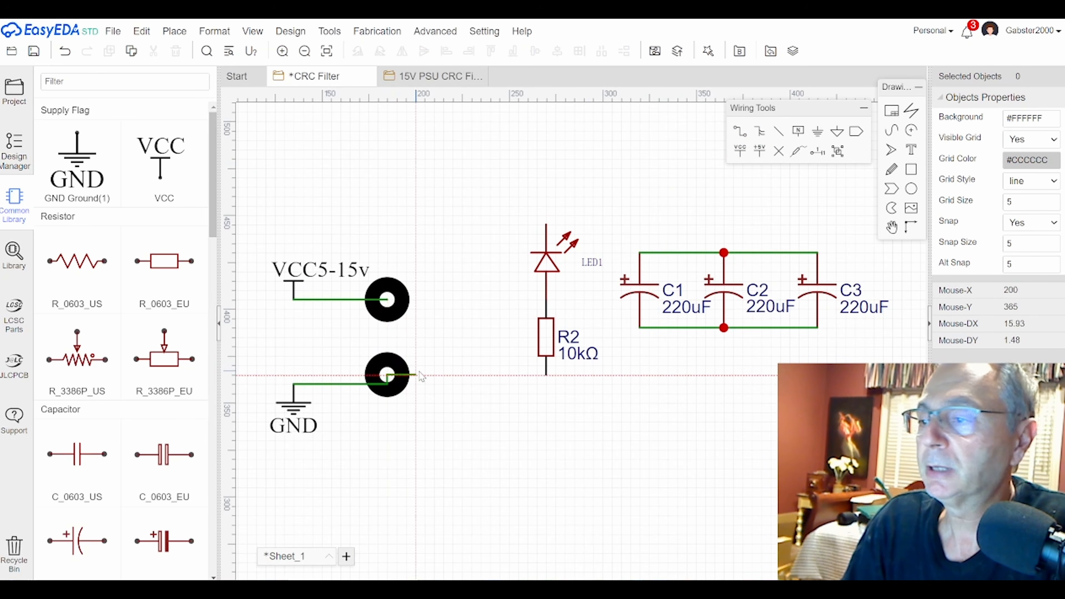
left_click(546, 375)
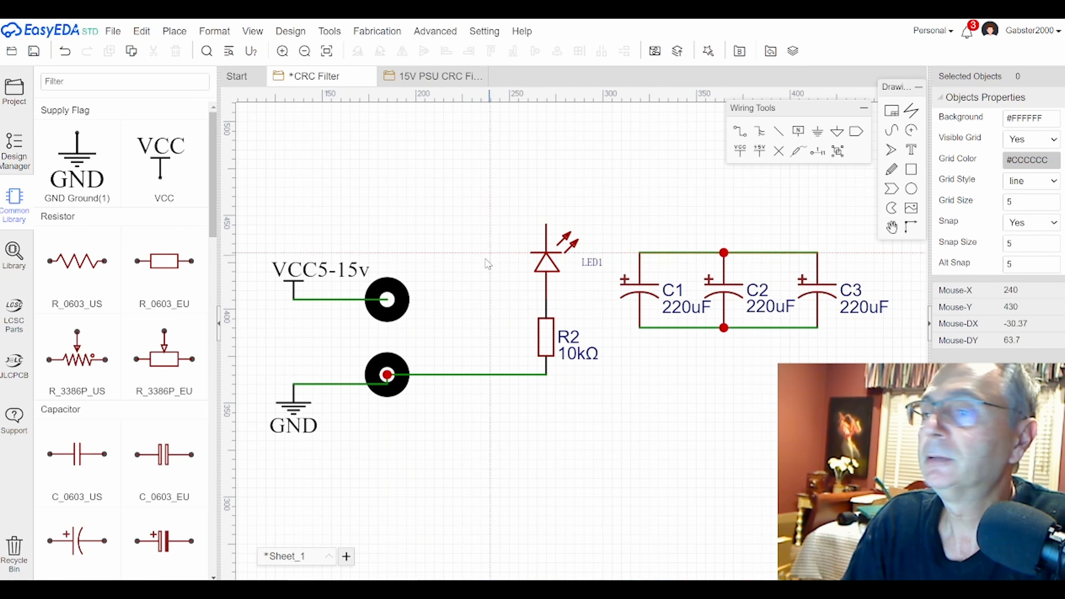
left_click(386, 299)
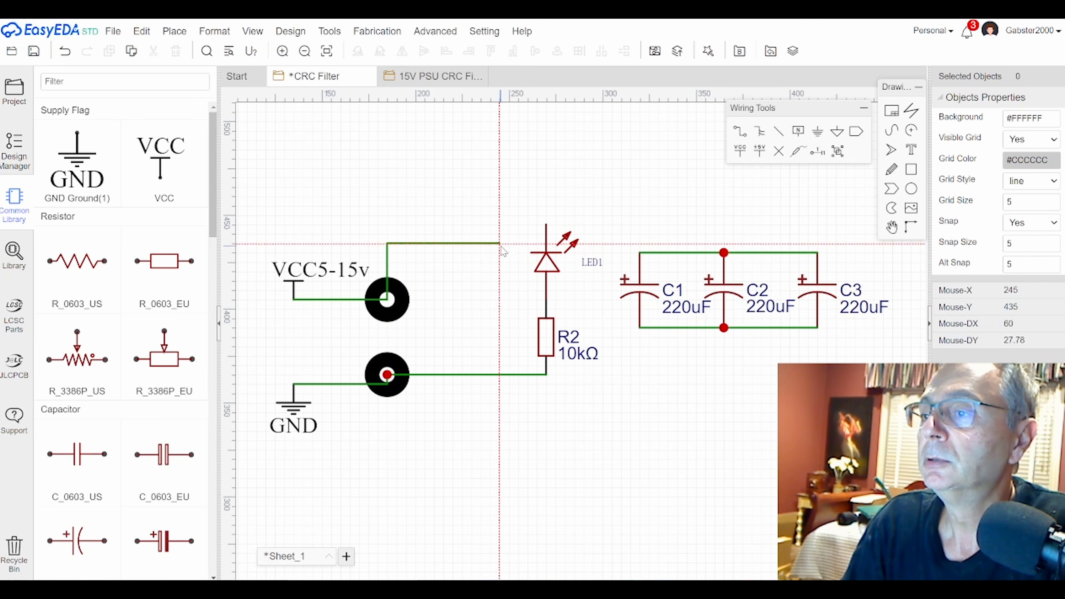
left_click(546, 225)
key("Escape")
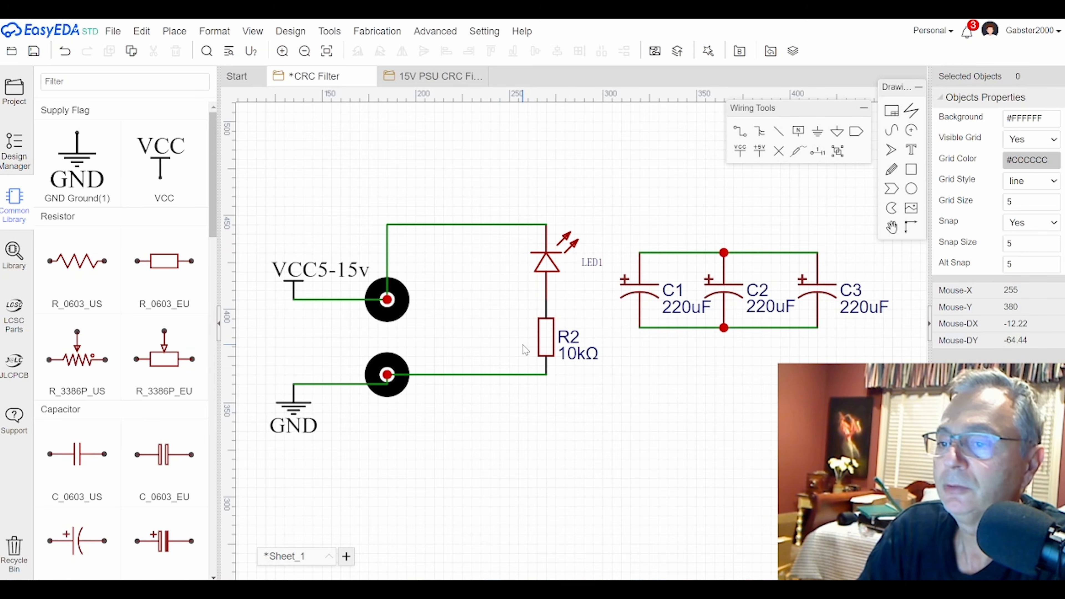
key("ctrl+s")
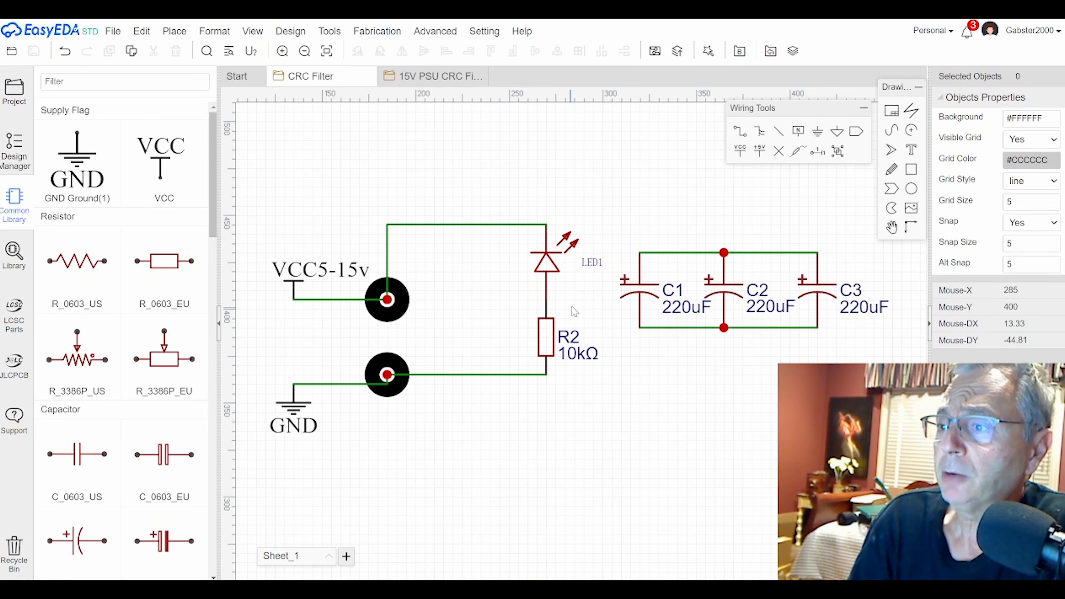
Step: Rotate LED1 by 180 degrees in place so that it points down toward R2
left_click(539, 273)
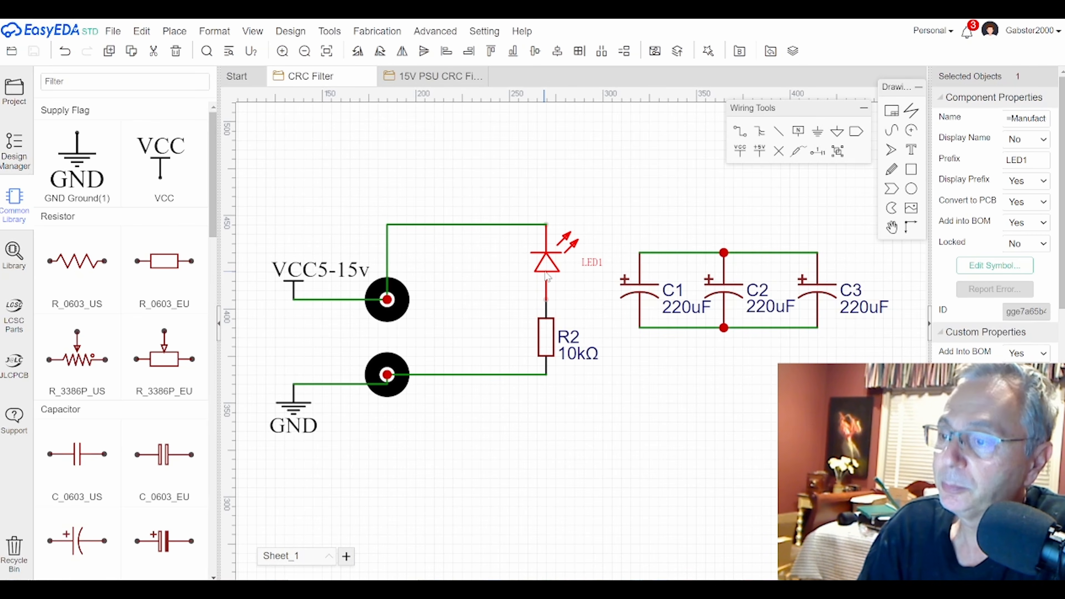
key("space")
key("space")
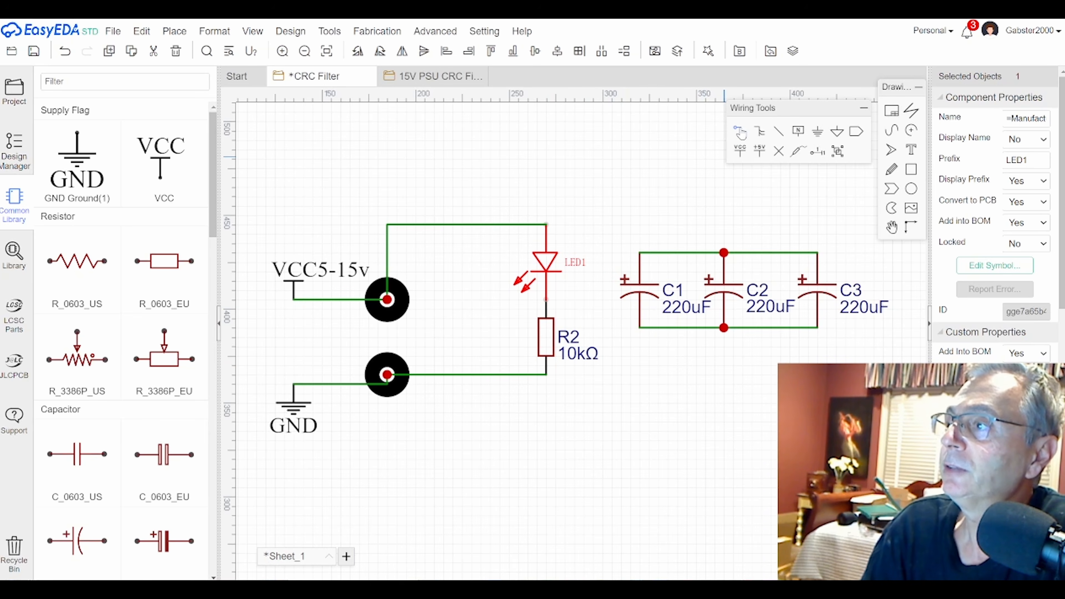
Step: Wire LED1's upper end to the top of C1 and R2's lower end to the bottom of C1
left_click(682, 201)
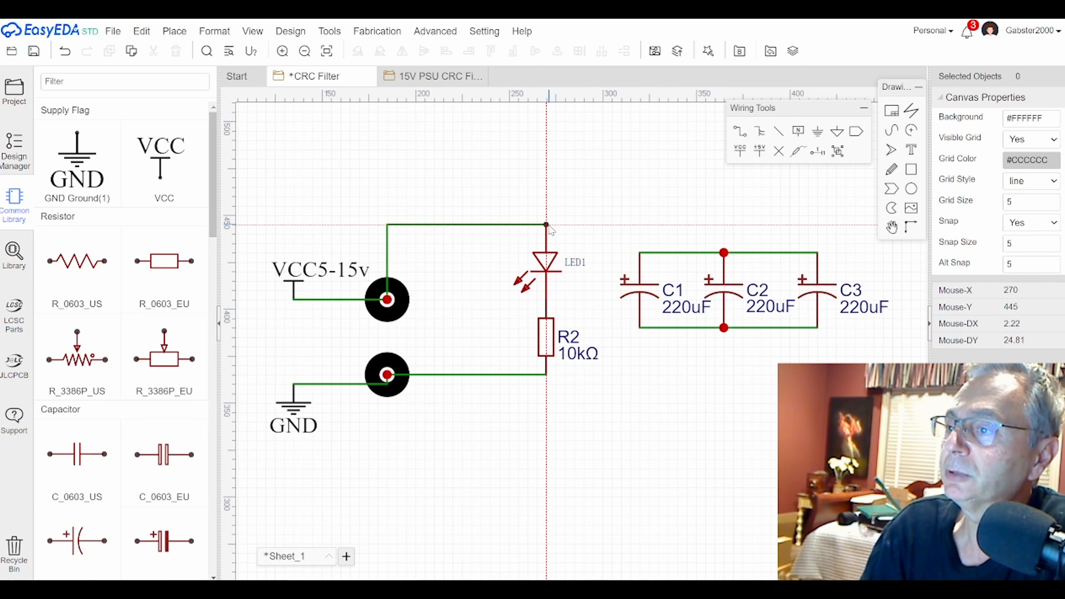
left_click_drag(550, 225, 639, 253)
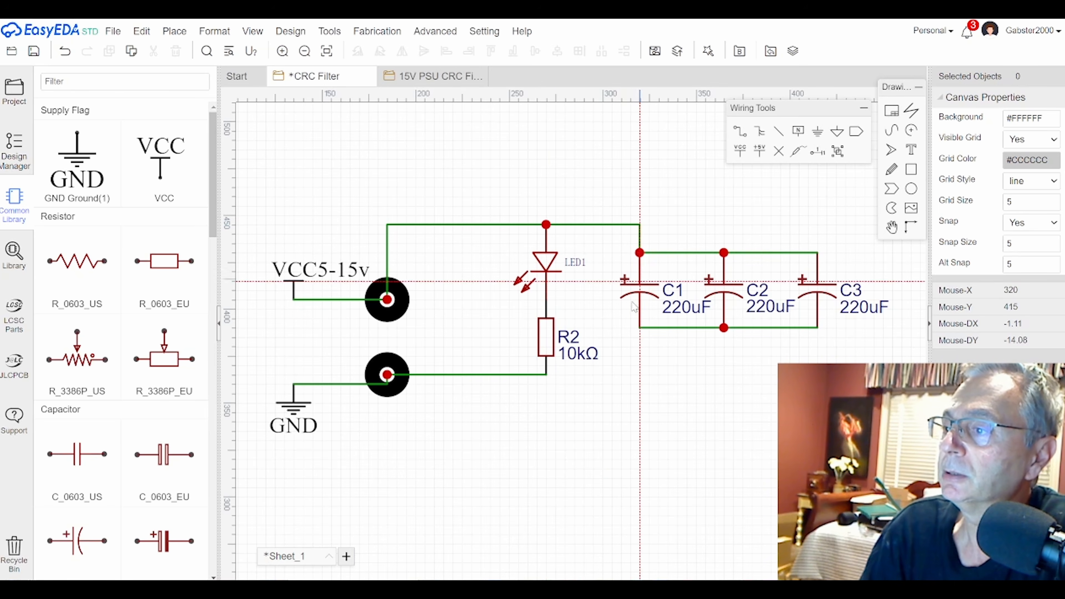
left_click_drag(546, 374, 640, 327)
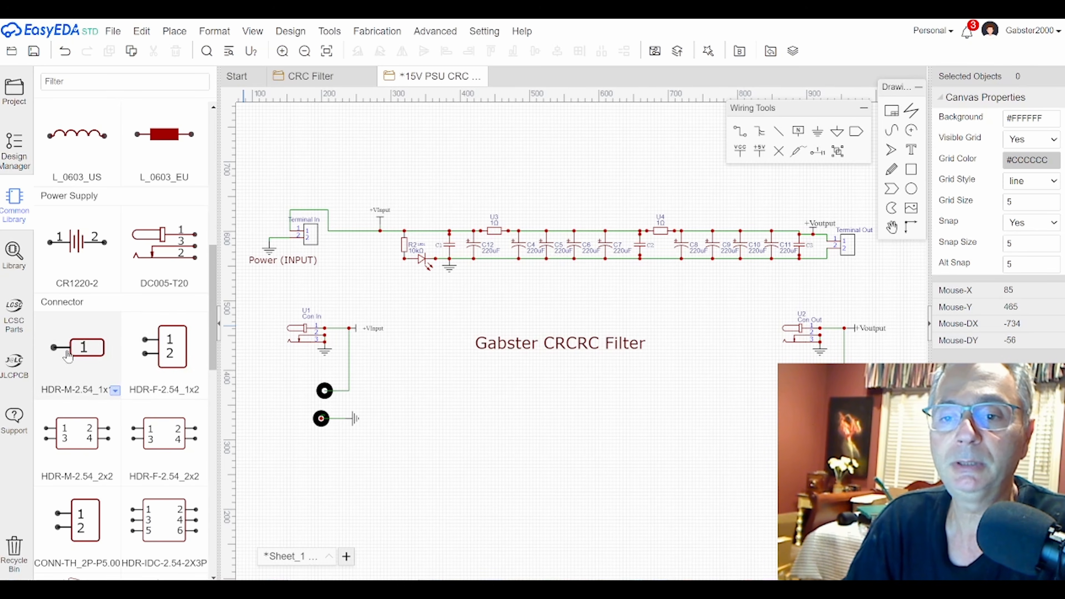
Step: Place two HDR-F-2.54_1x2 headers with their pins facing down in the 15V PSU CRC schematic, one above U3 and one above U4
left_click(170, 357)
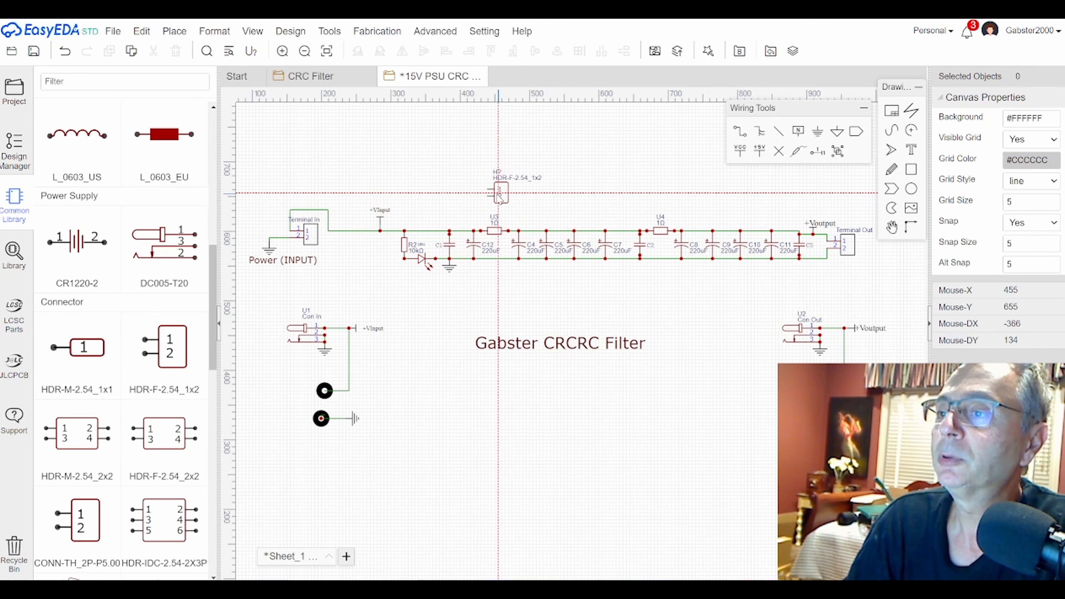
key("space")
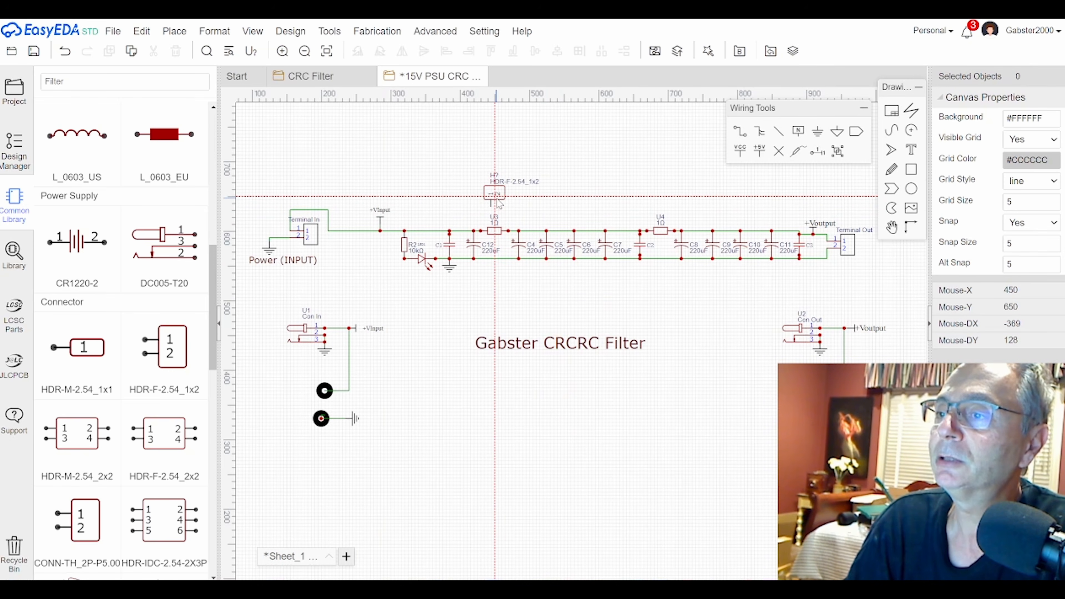
left_click(497, 203)
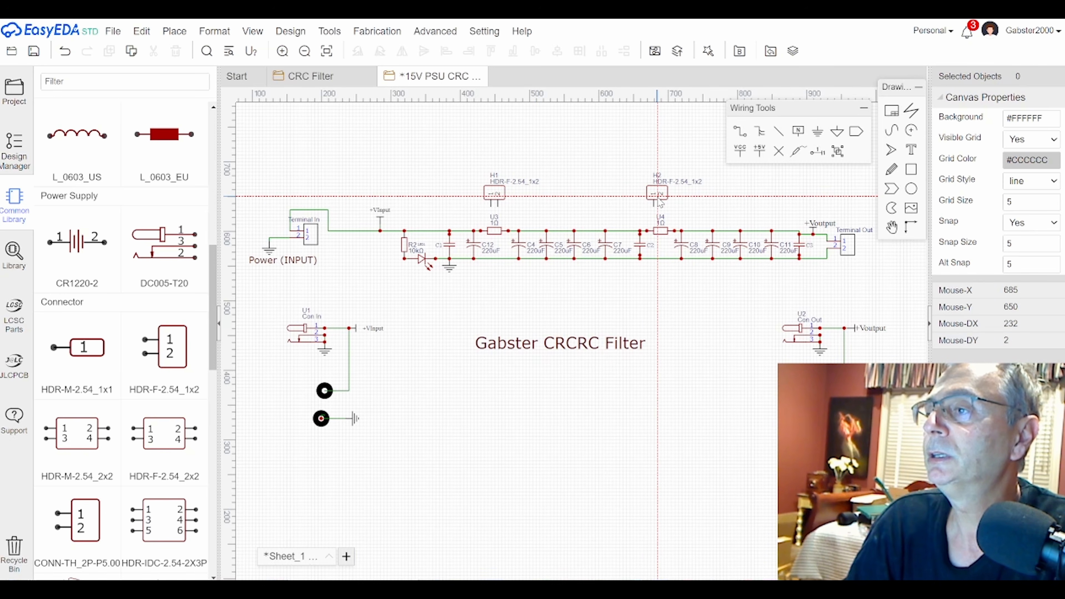
left_click(660, 201)
key("Escape")
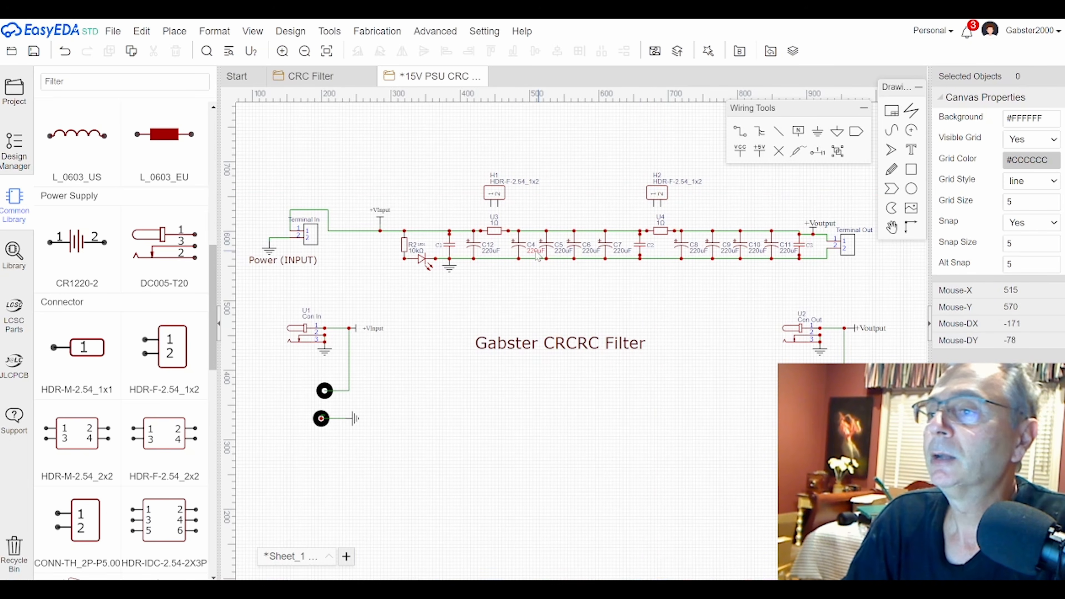
Step: Try to wire pin 1 of header H1 to the upper rail beside U3, and undo the misrouted wire
left_click(740, 132)
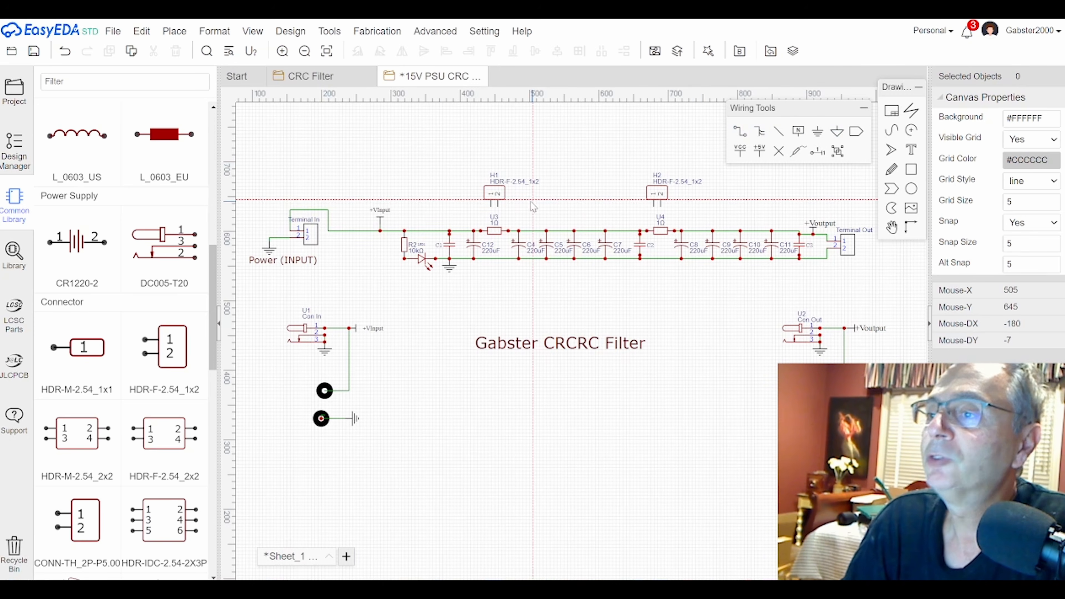
left_click(491, 207)
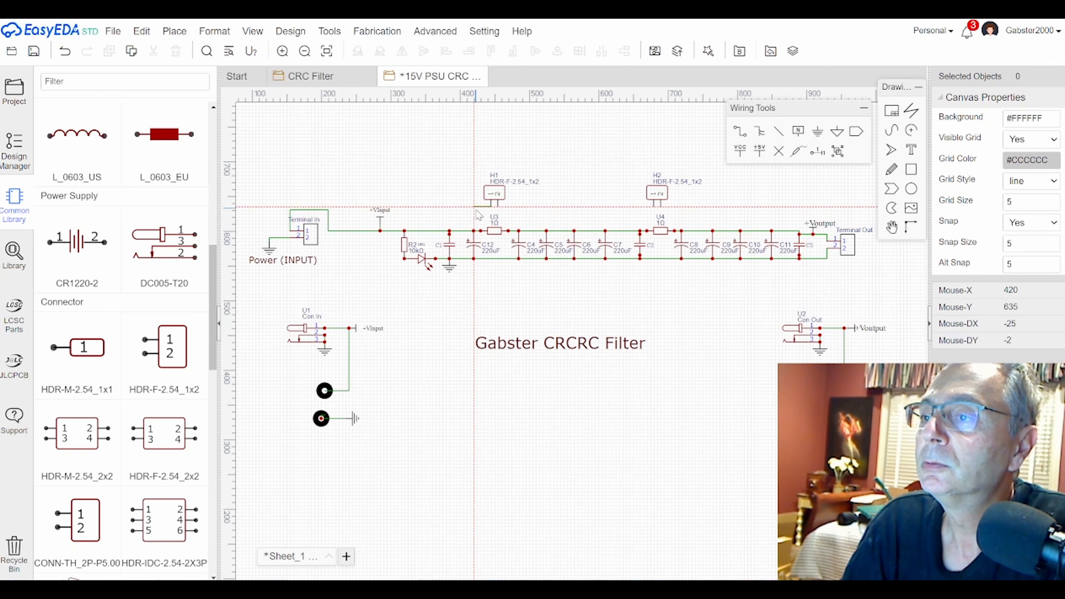
left_click(474, 206)
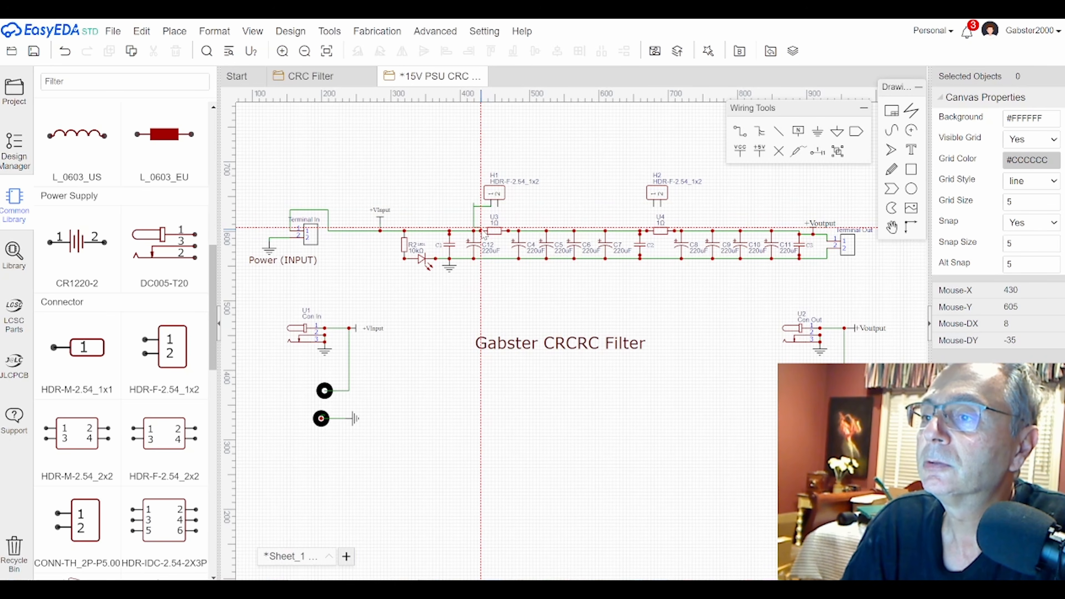
left_click(481, 228)
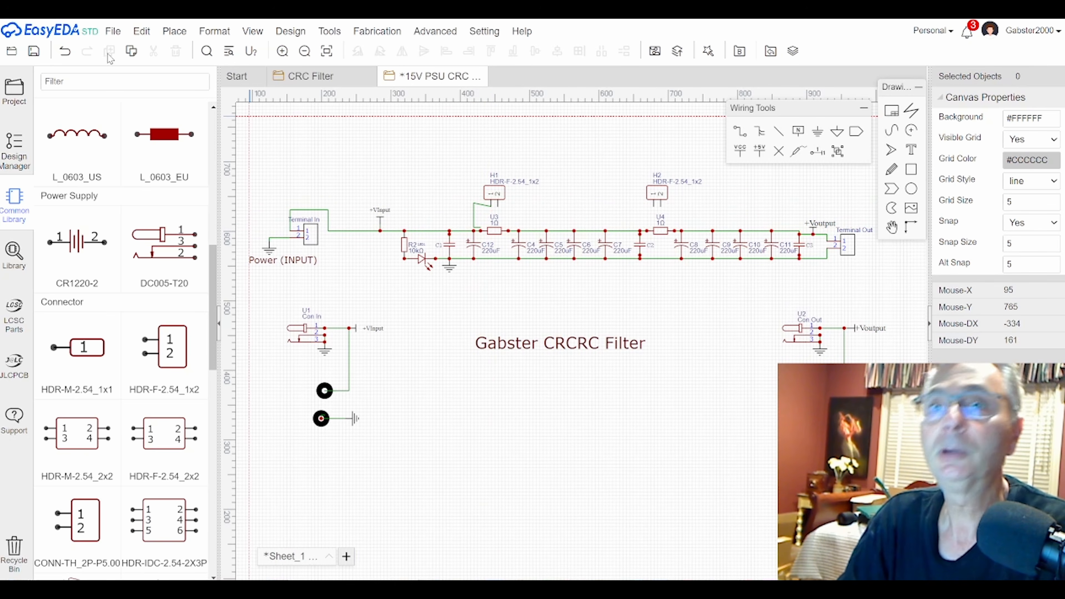
key("ctrl+z")
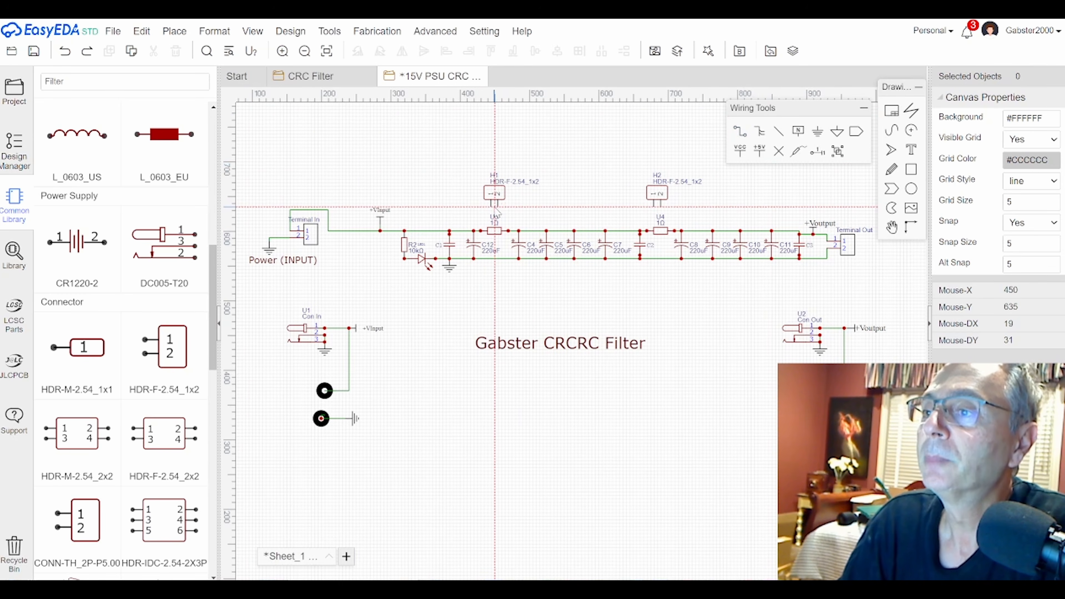
Step: Wire header H1 in parallel with U3, connecting pin 1 to the resistor's input side and pin 2 to its output side
left_click(491, 206)
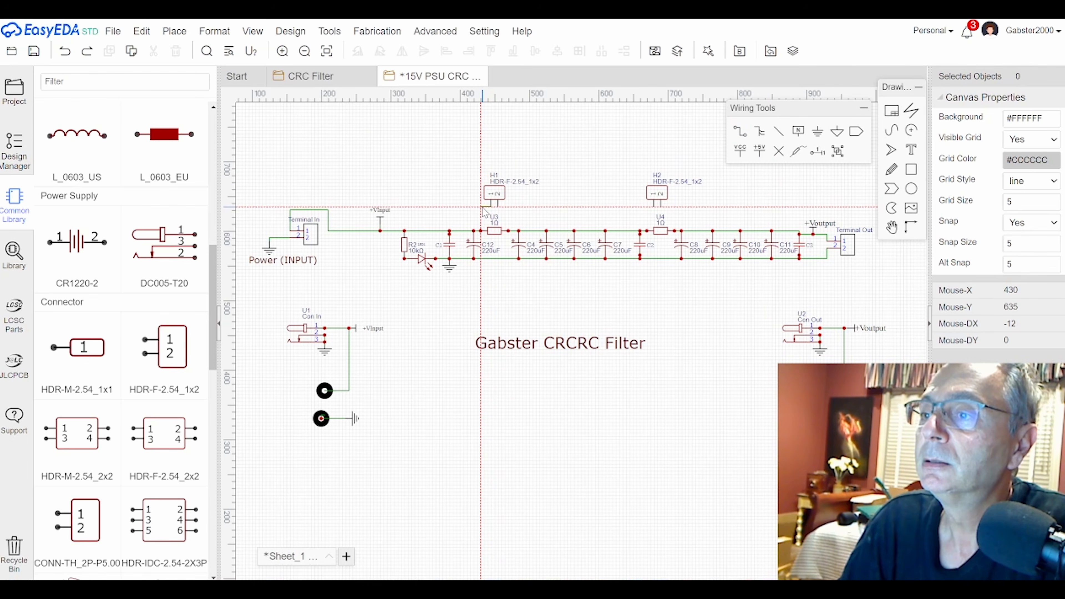
left_click(481, 231)
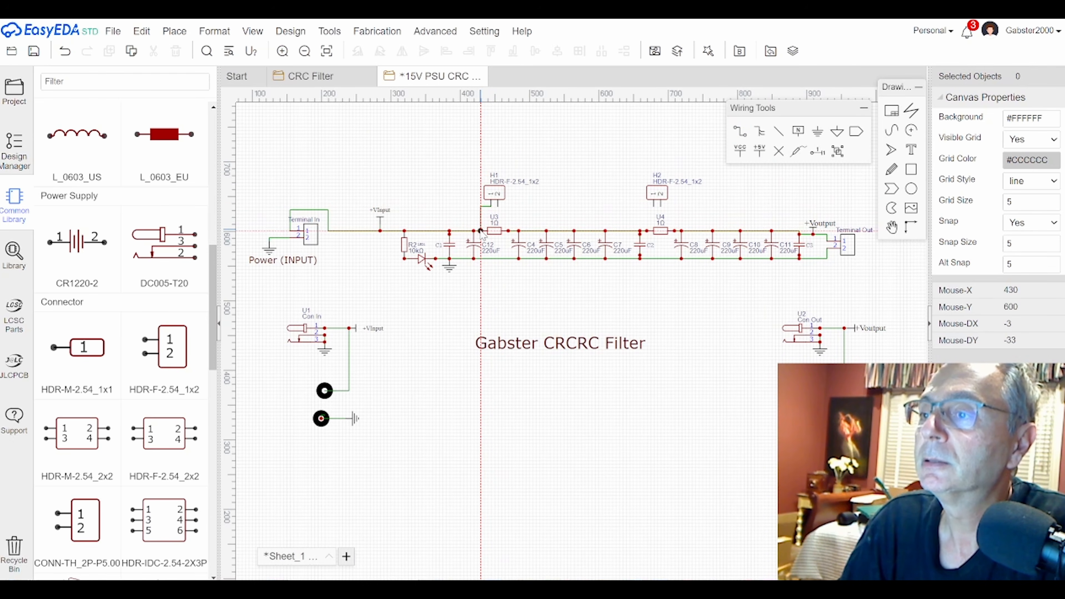
left_click(505, 207)
left_click(506, 230)
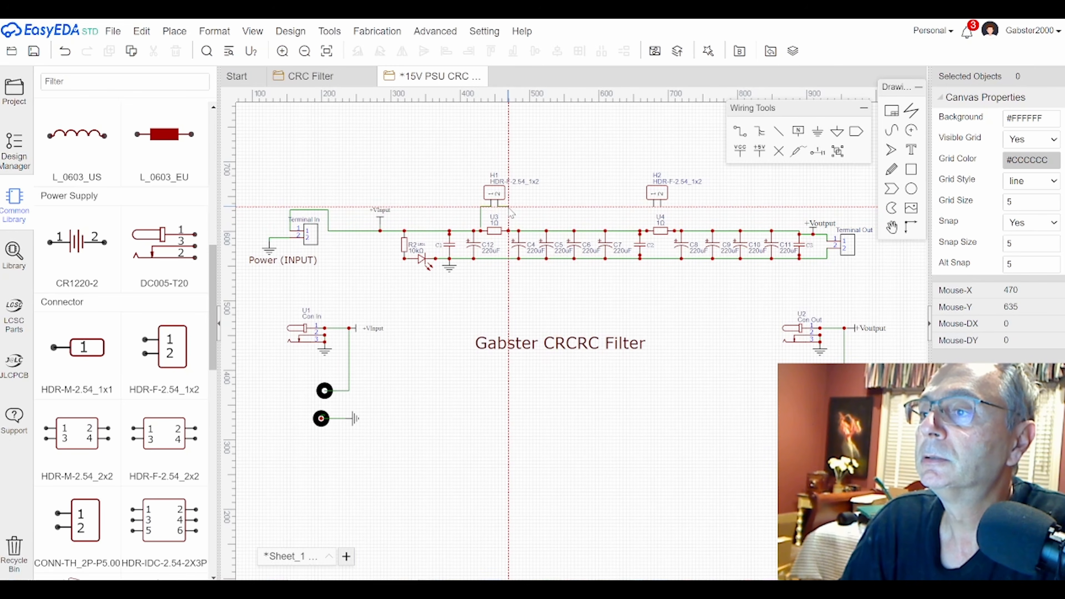
left_click(509, 230)
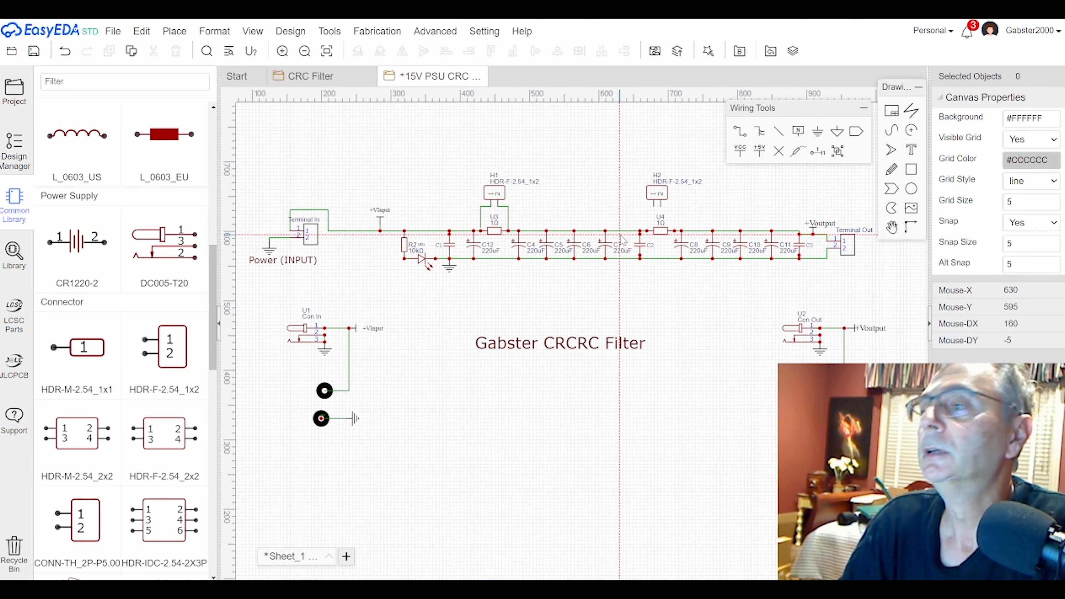
scroll(520, 203, "up", 3)
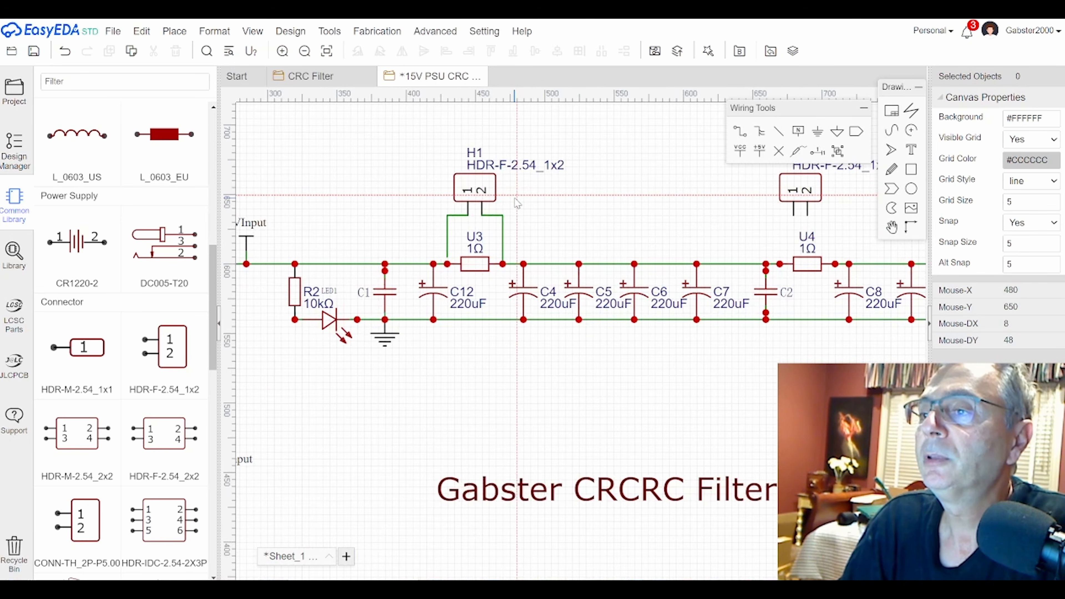
scroll(517, 203, "up", 1)
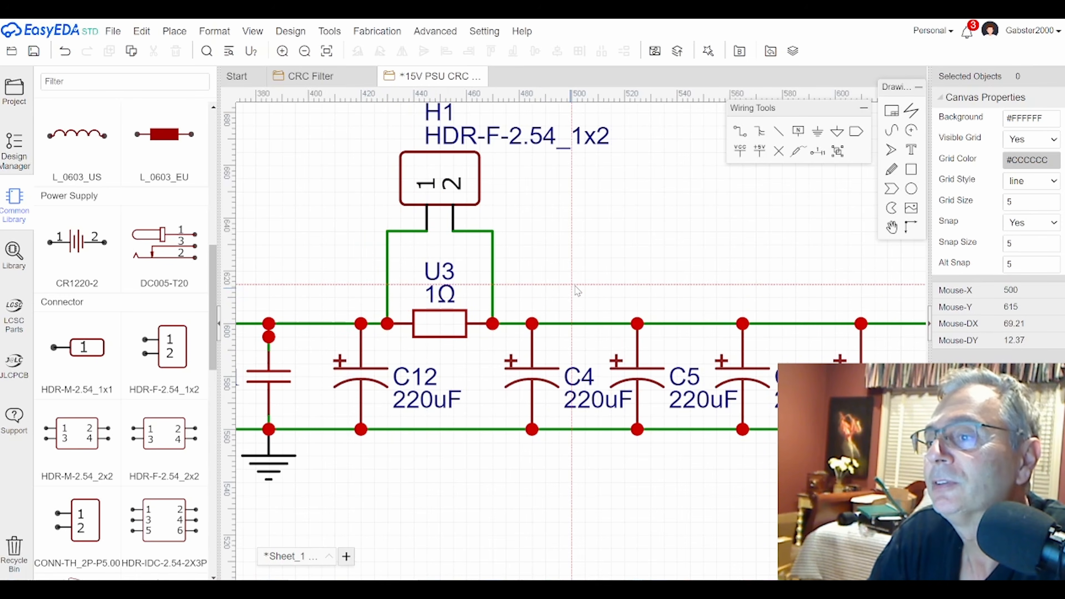
scroll(617, 314, "down", 3)
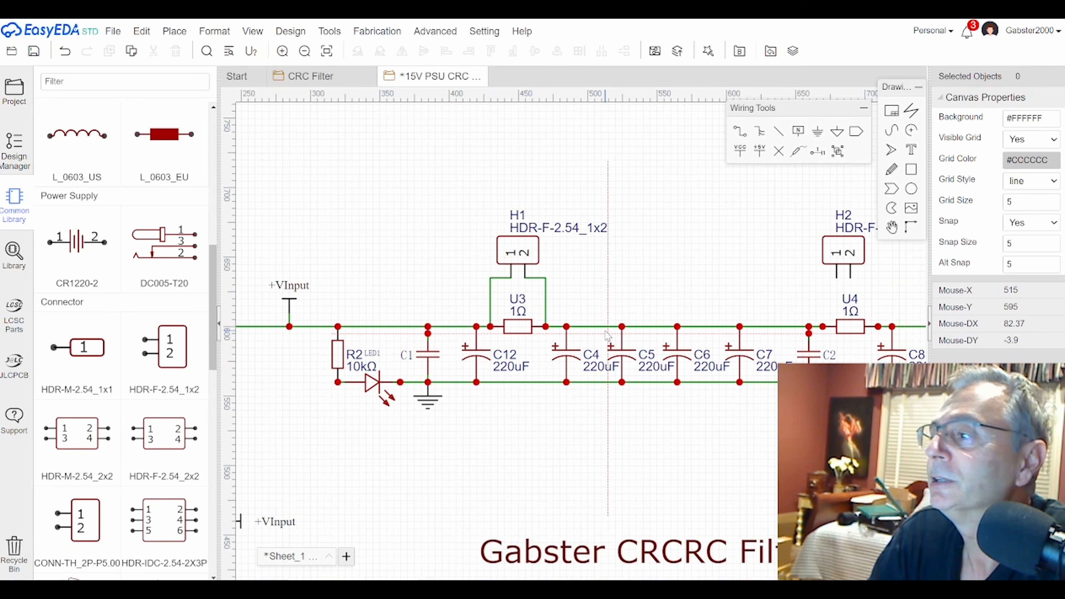
Step: Wire header H2 in parallel with U4, connecting pin 1 to the resistor's input side and pin 2 to its output side
scroll(910, 288, "down", 2)
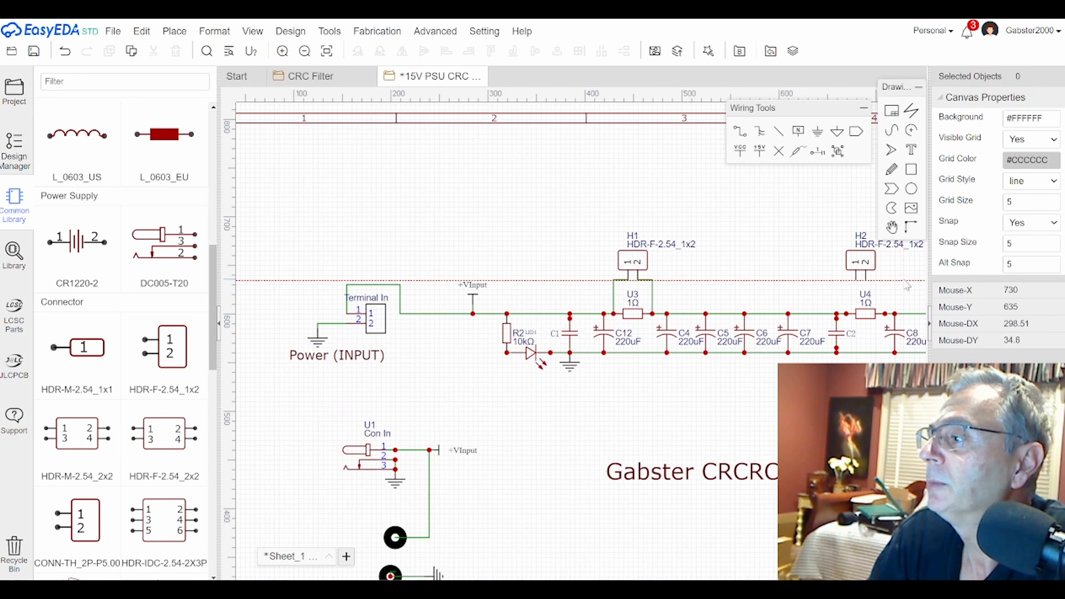
scroll(911, 277, "up", 3)
scroll(911, 276, "up", 2)
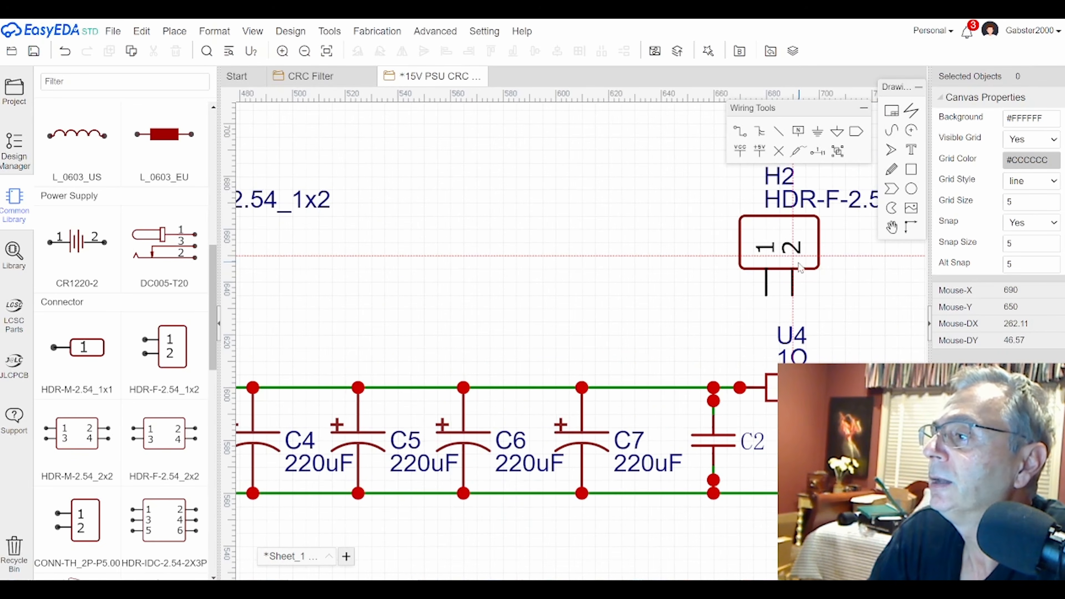
right_click_drag(719, 307, 397, 322)
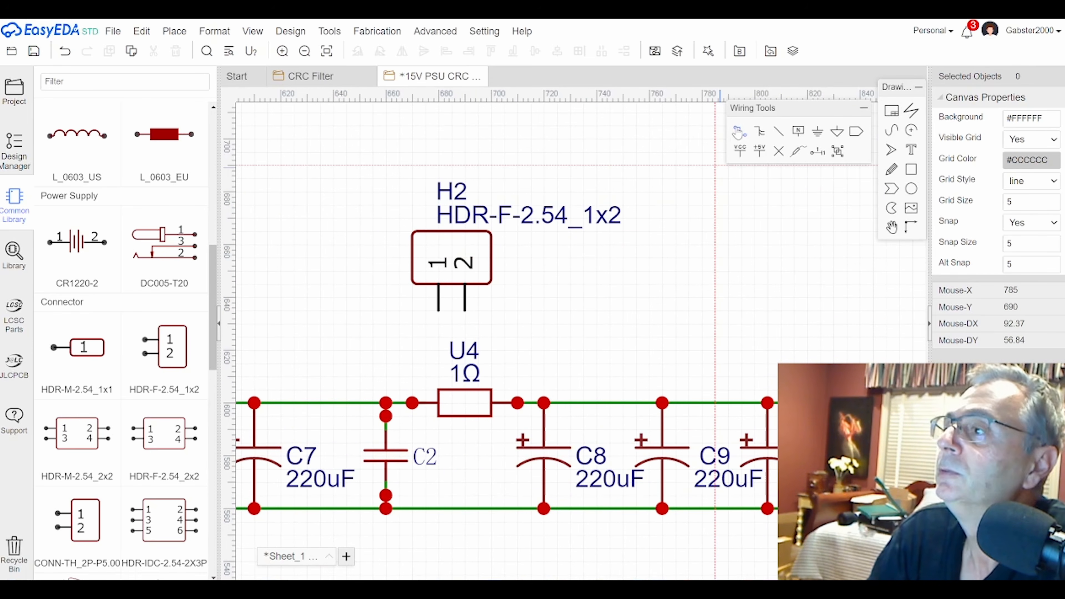
left_click(439, 311)
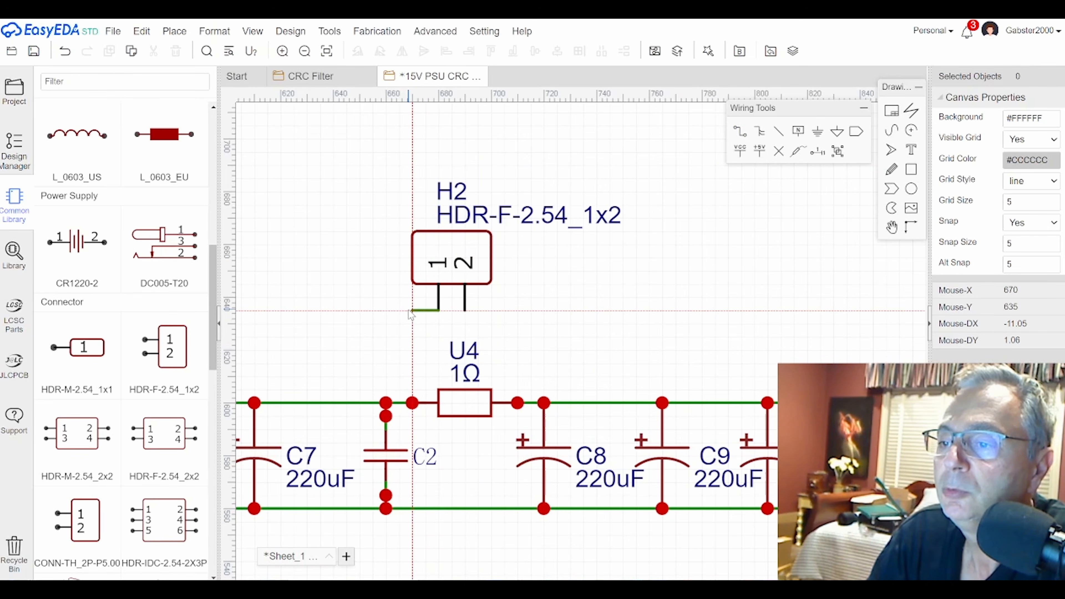
left_click(412, 403)
left_click(464, 311)
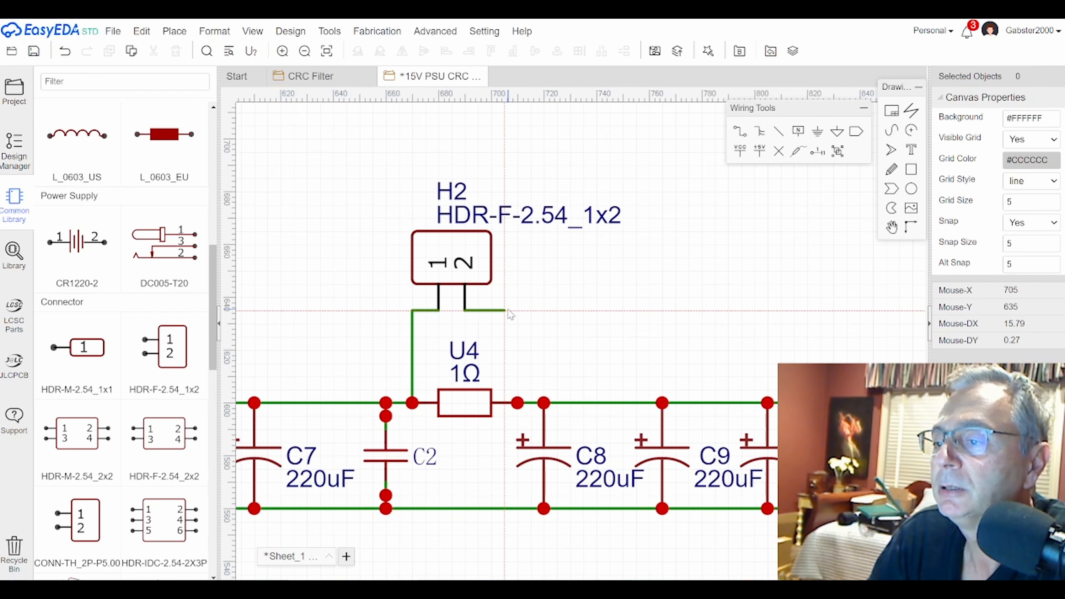
left_click(517, 403)
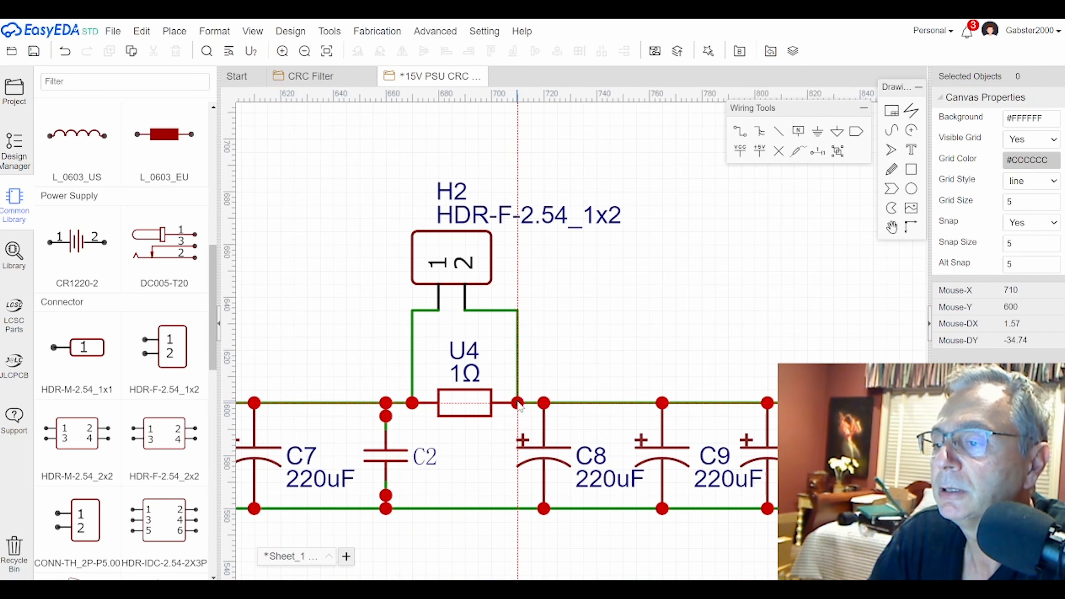
scroll(588, 291, "down", 4)
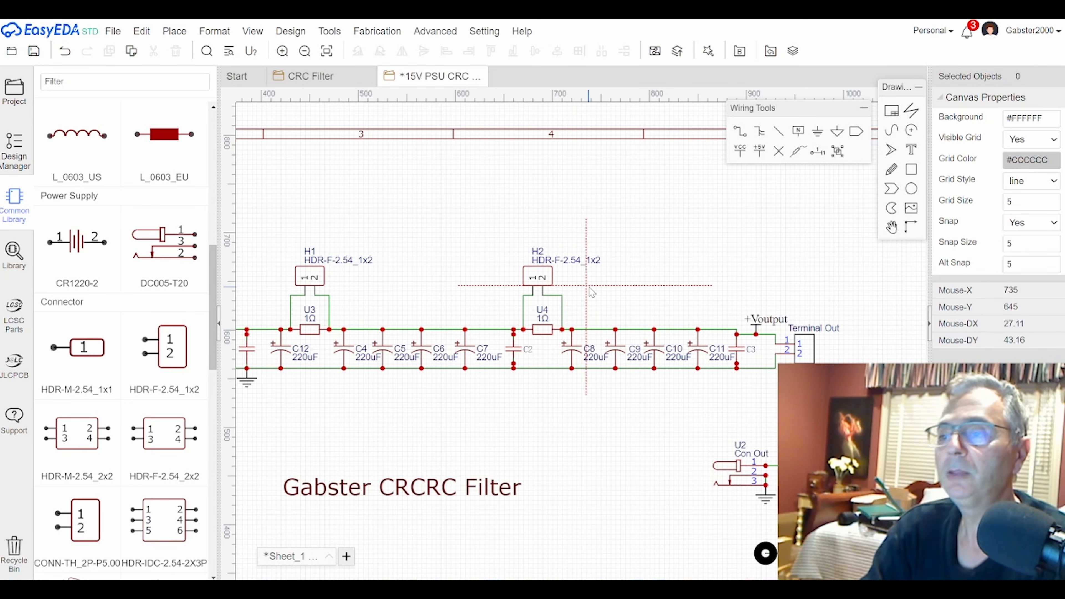
right_click(643, 286)
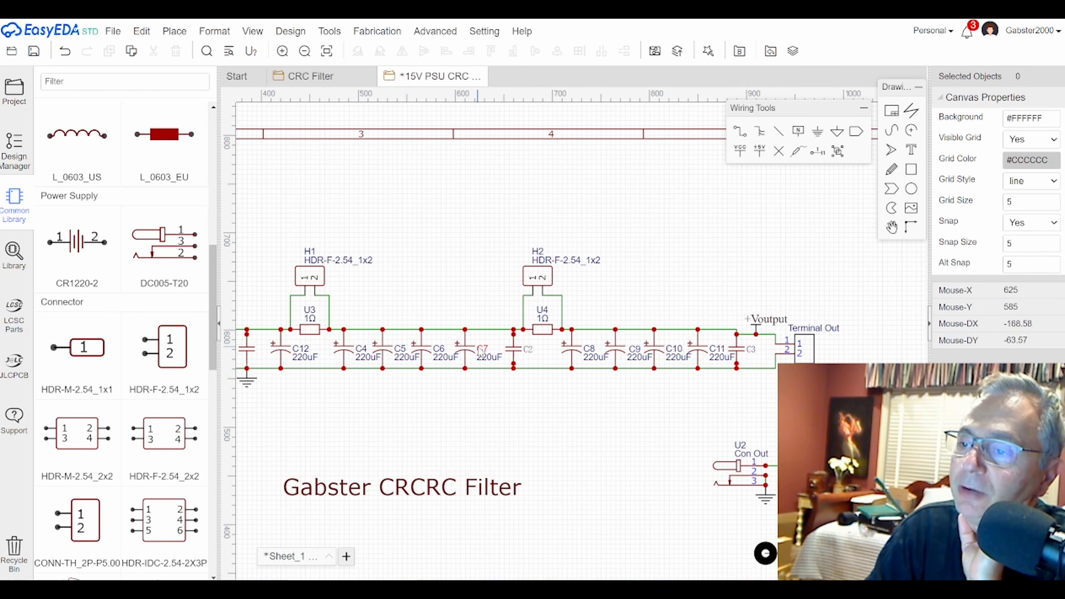
Step: Place a VCC power flag in the empty area just above the U1 Con In connector's +VInput flag
scroll(470, 379, "down", 2)
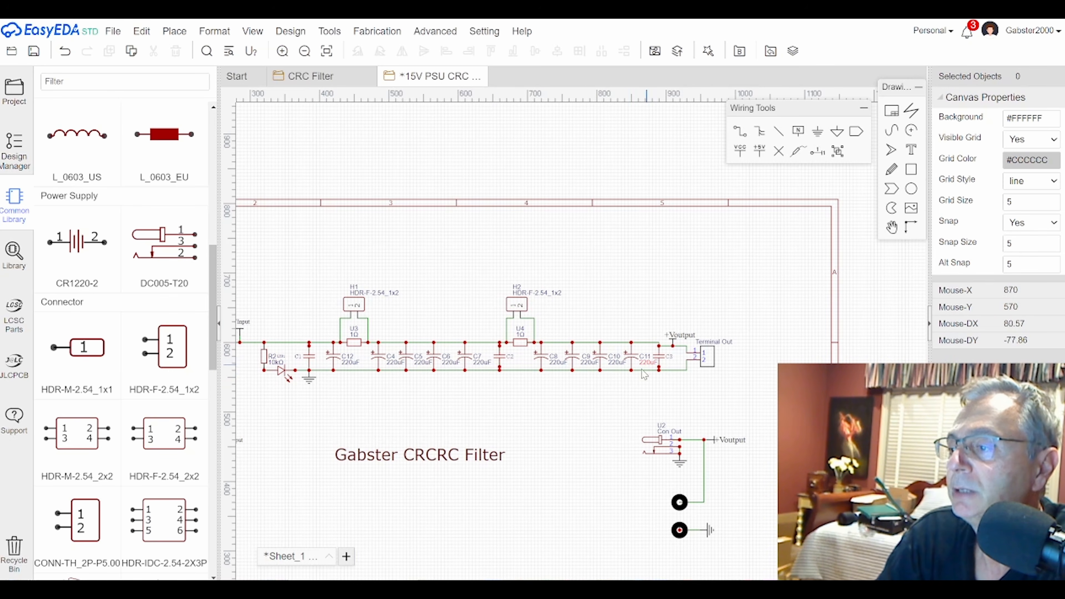
scroll(553, 428, "down", 1)
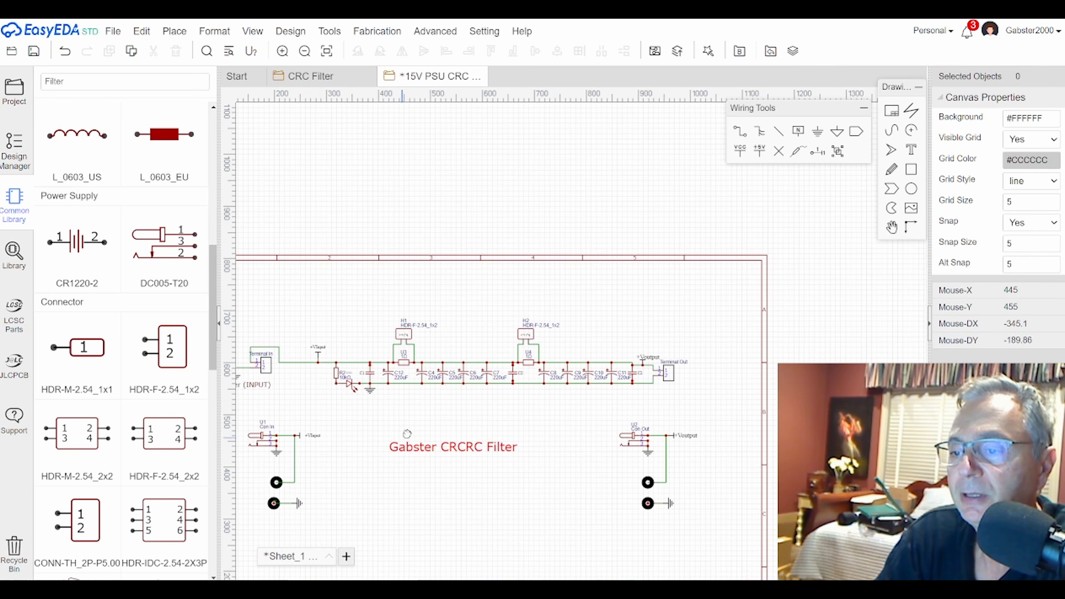
right_click_drag(400, 438, 488, 399)
scroll(488, 399, "up", 2)
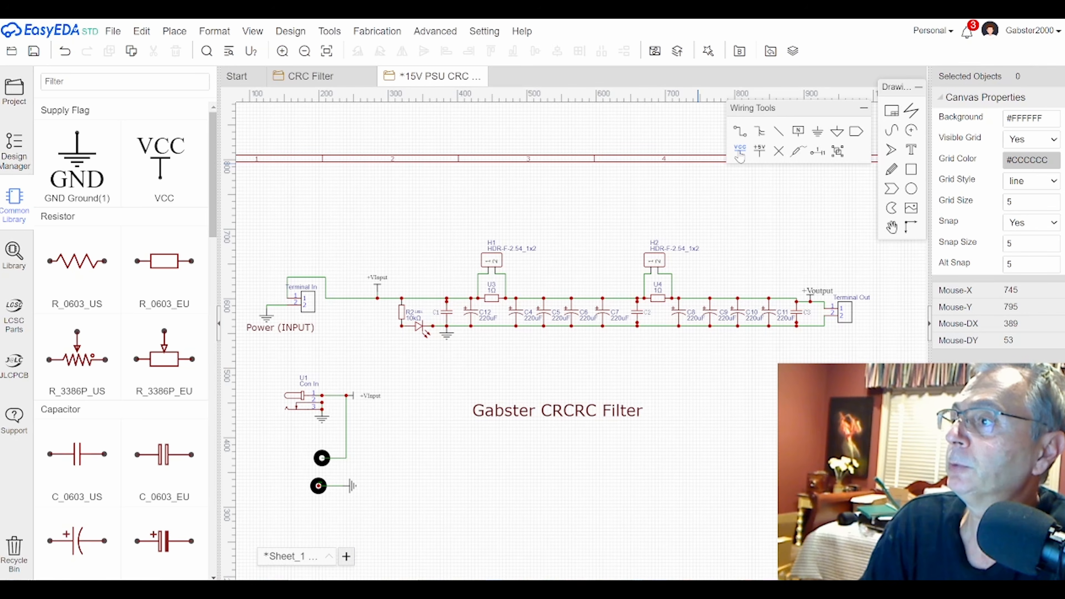
left_click(740, 154)
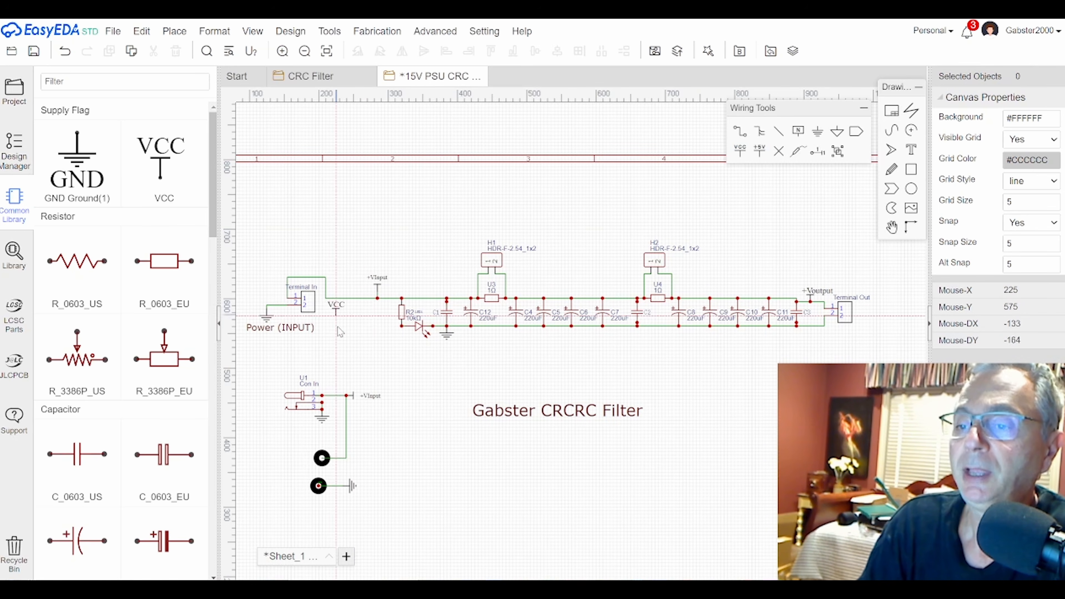
left_click(365, 377)
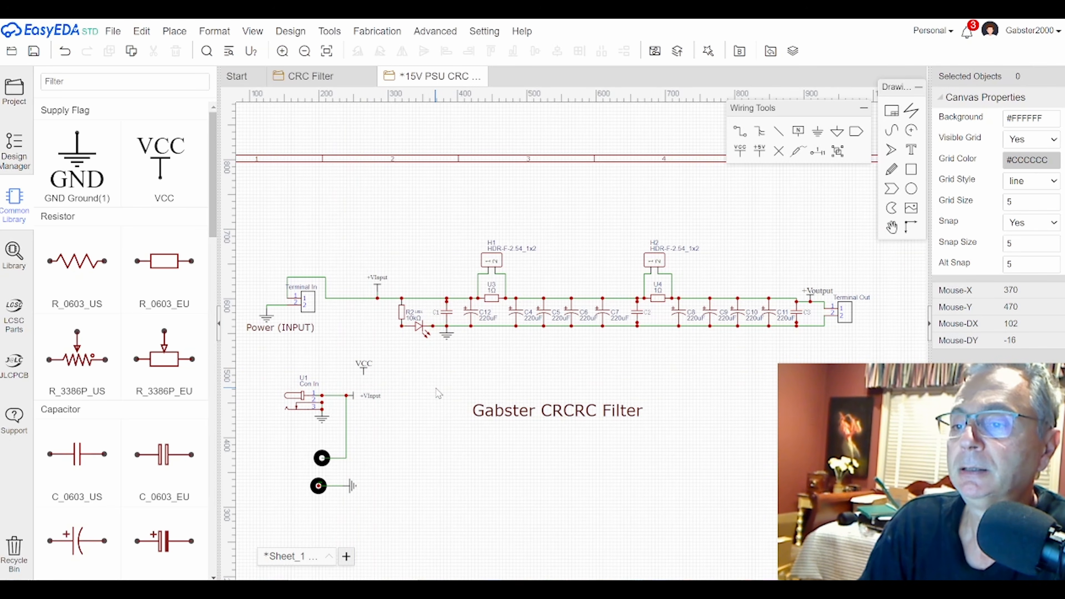
Step: Inspect the two matching +VInput net flags, one beside the U1 connector and one on the filter's upper rail
scroll(438, 393, "up", 2)
left_click(322, 402)
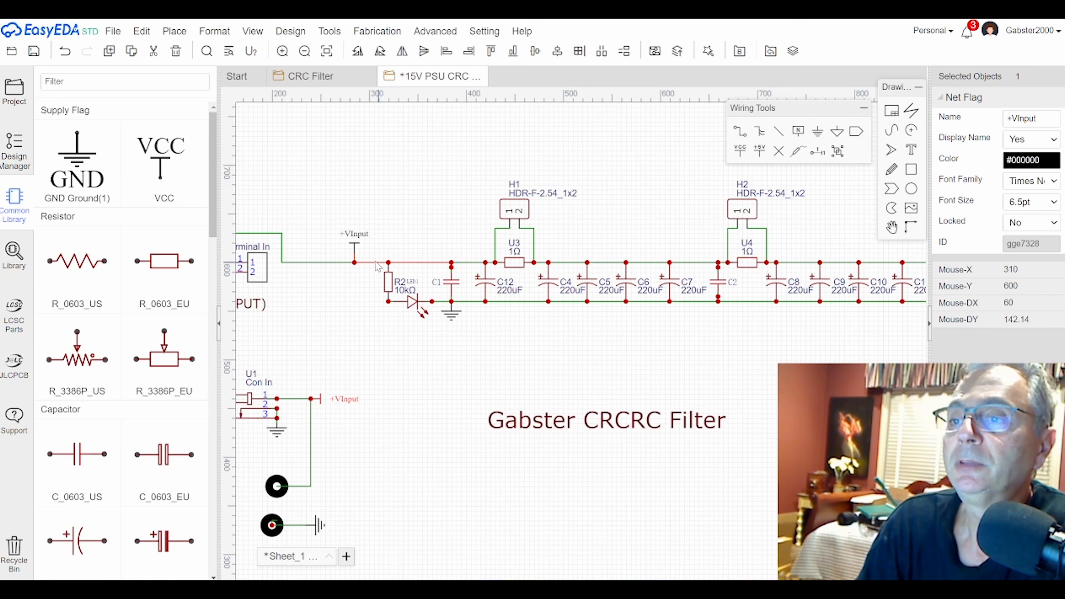
left_click_drag(354, 247, 354, 264)
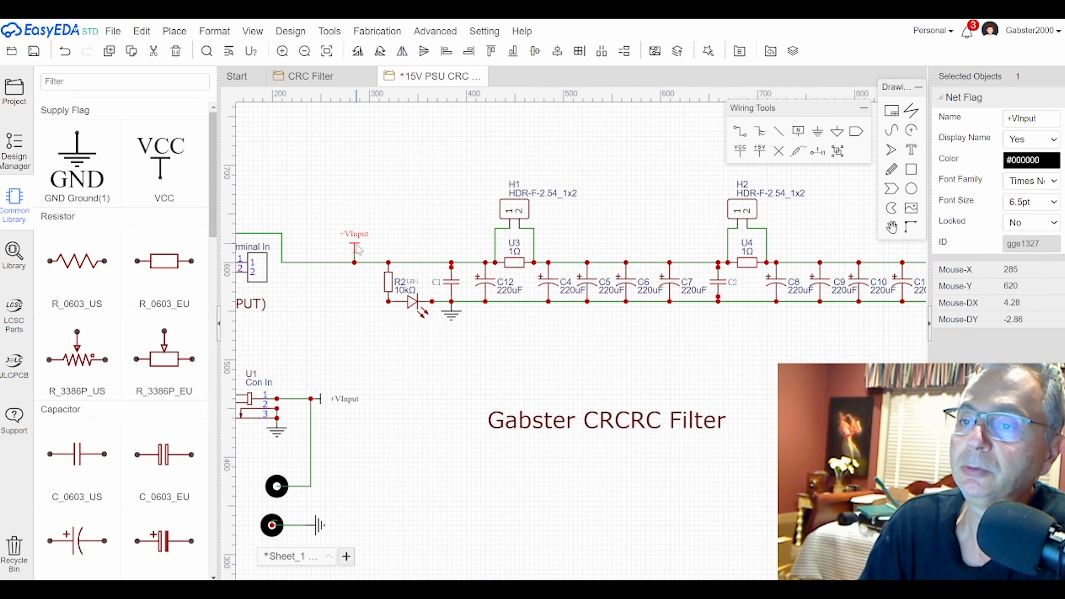
right_click_drag(377, 341, 507, 358)
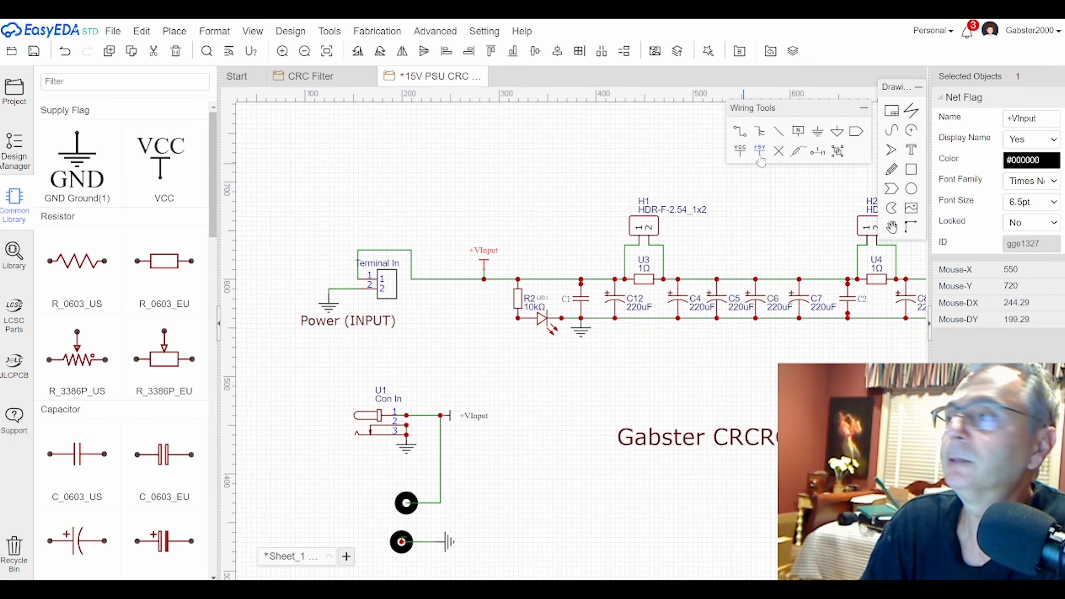
Step: Try wiring the U1 connector's positive junction directly to the upper rail at the +VInput flag, and undo that wire
left_click(739, 133)
left_click(440, 416)
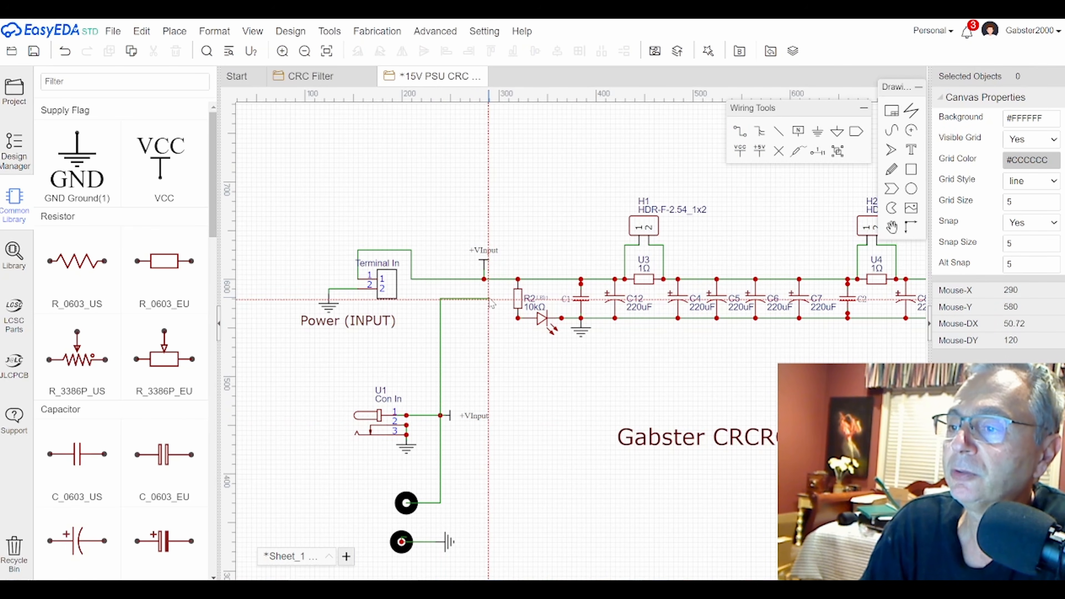
left_click(486, 279)
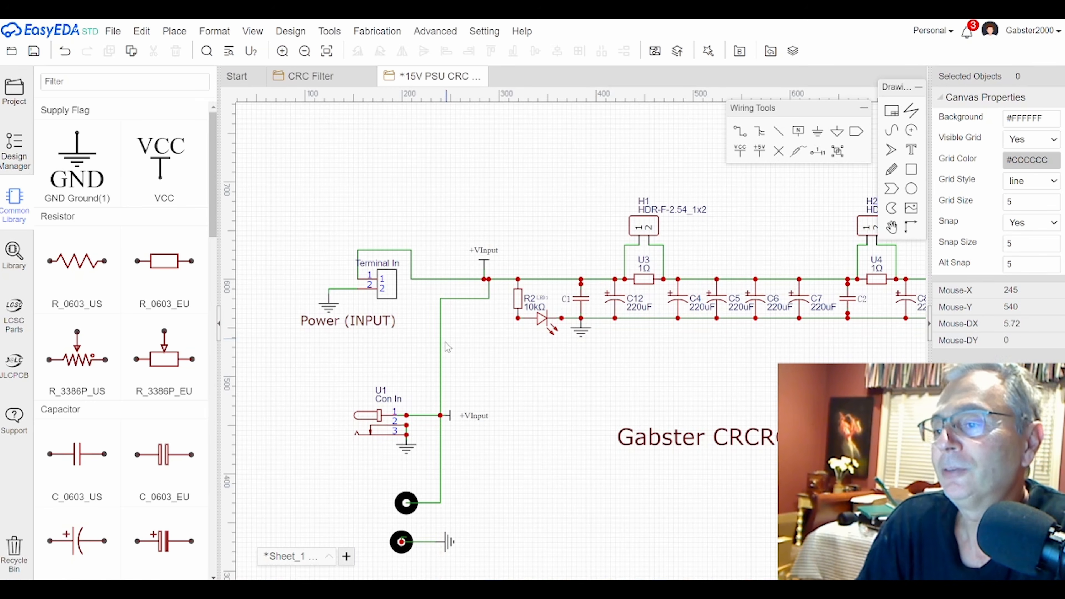
left_click(65, 51)
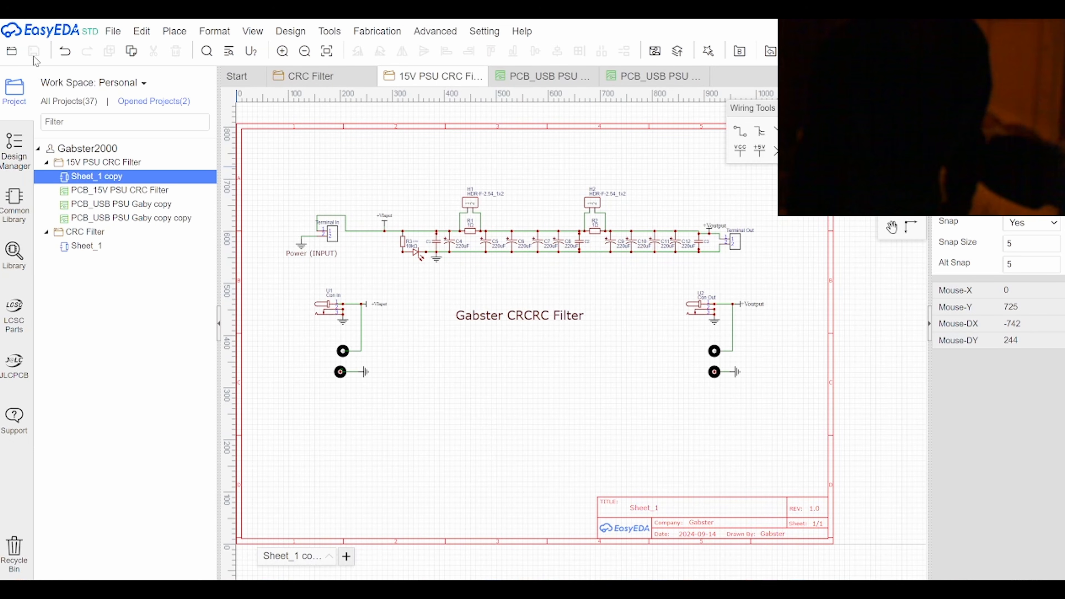
Step: Convert the schematic to a PCB with a rectangular outline starting at X 0, 56 mm wide and about 75 mm high, and save it
mouse_move(285, 35)
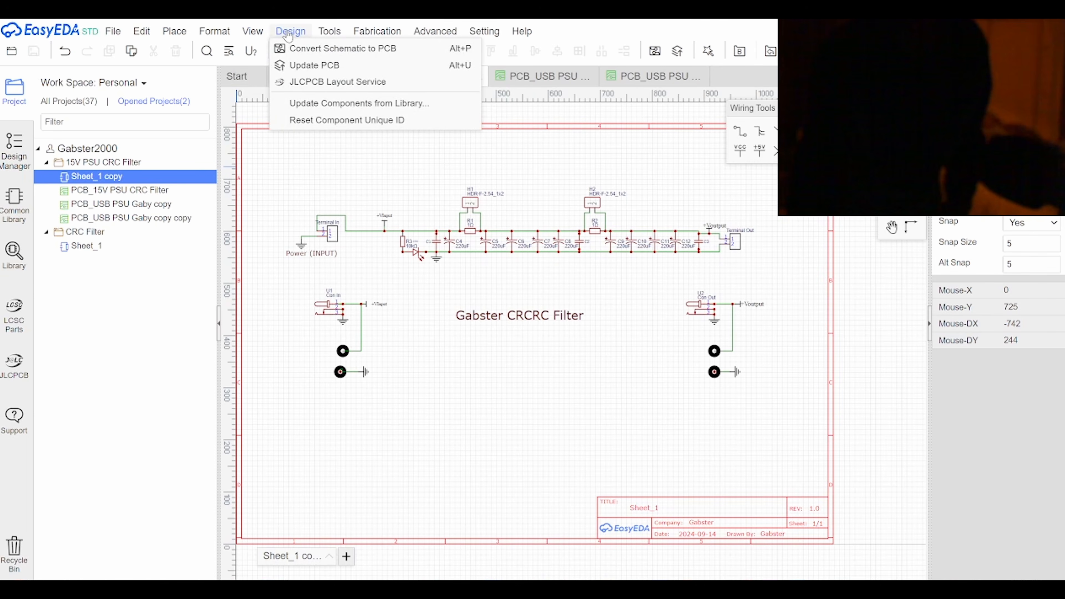
left_click(316, 49)
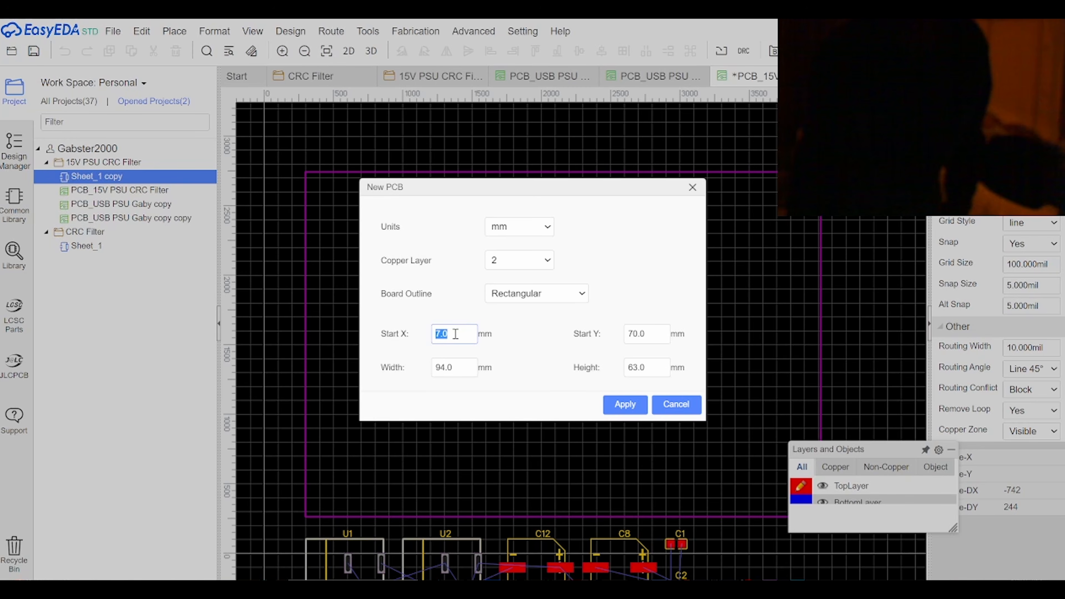
left_click(510, 351)
double_click(459, 367)
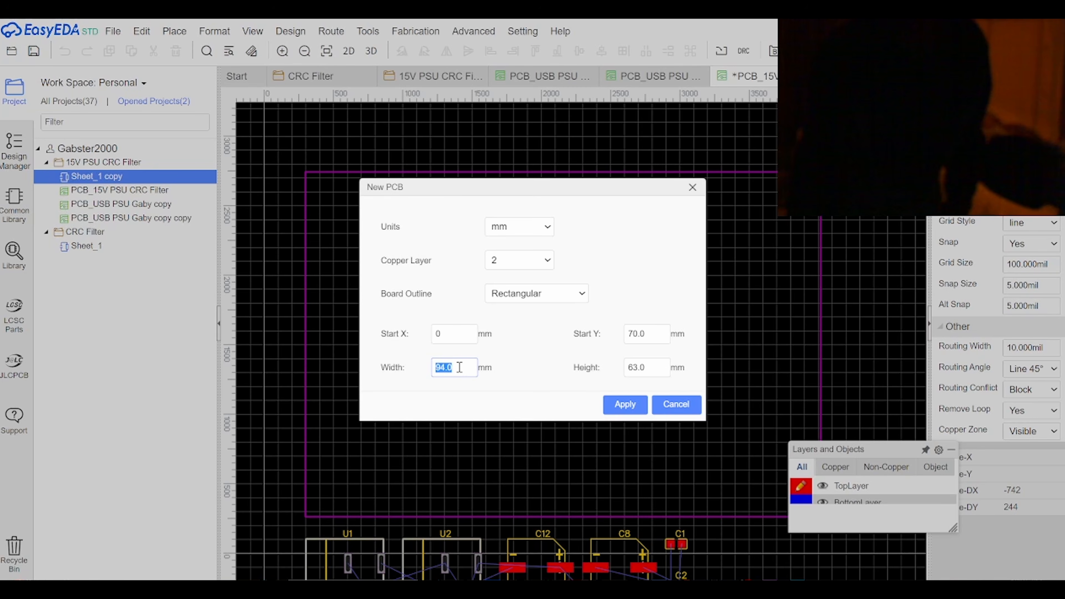
type("56")
double_click(650, 369)
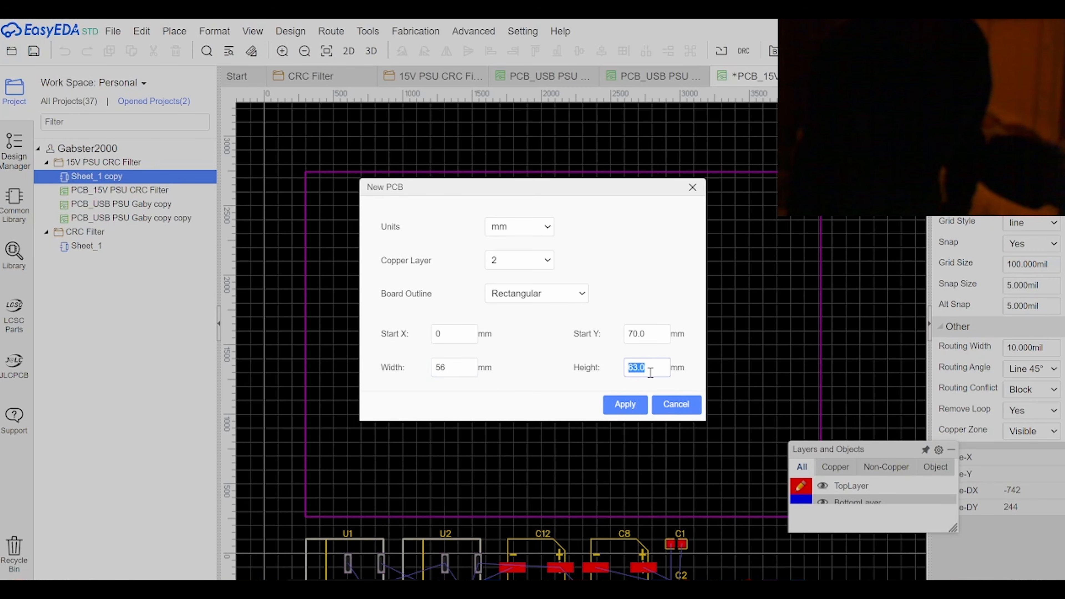
type("7")
double_click(647, 333)
type("7")
left_click(626, 406)
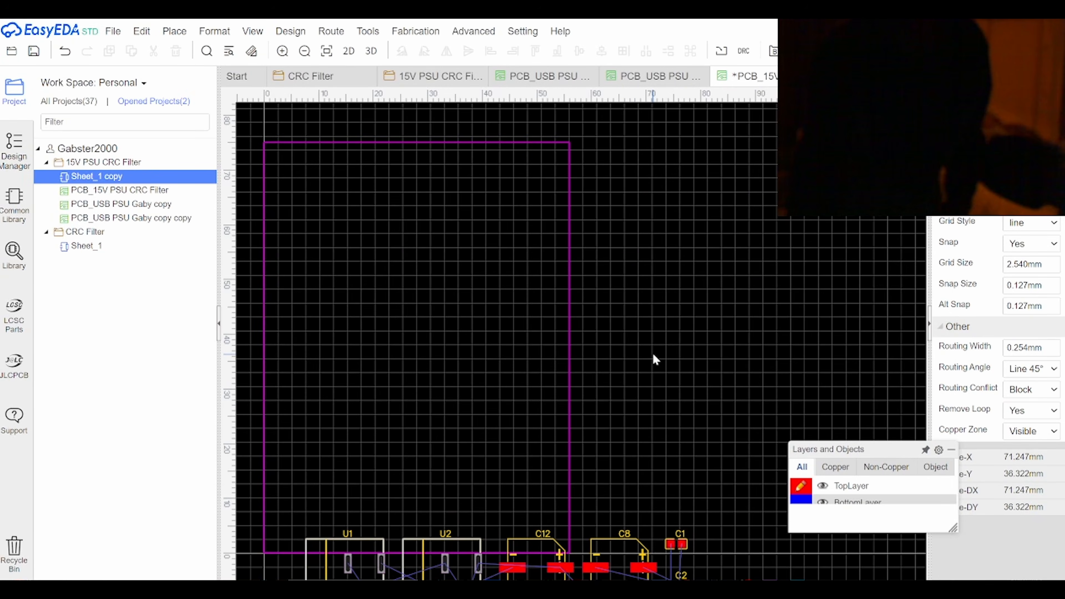
scroll(653, 360, "down", 2)
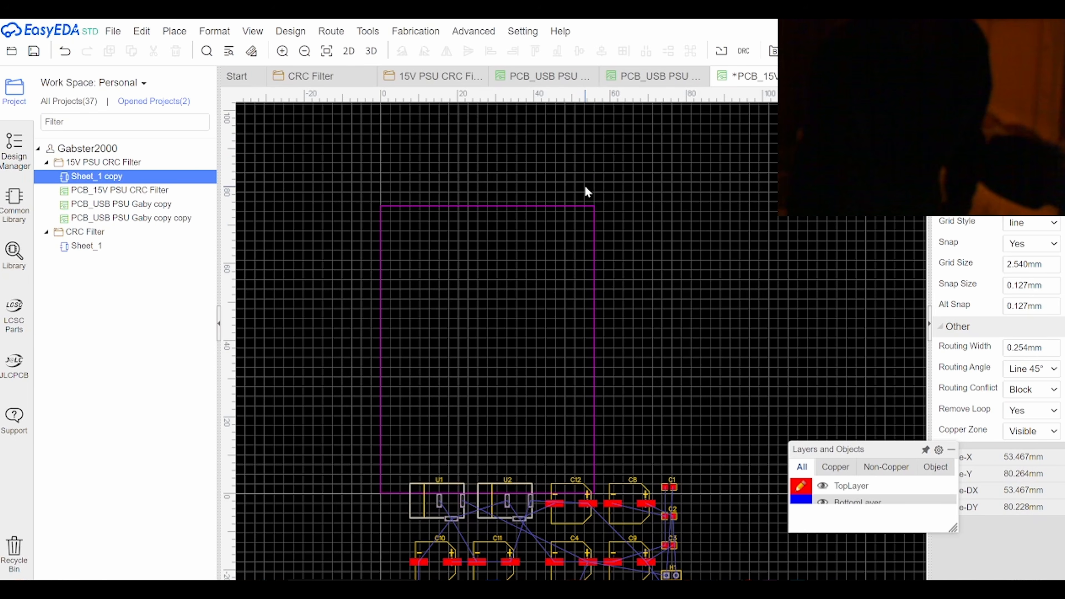
key("ctrl+s")
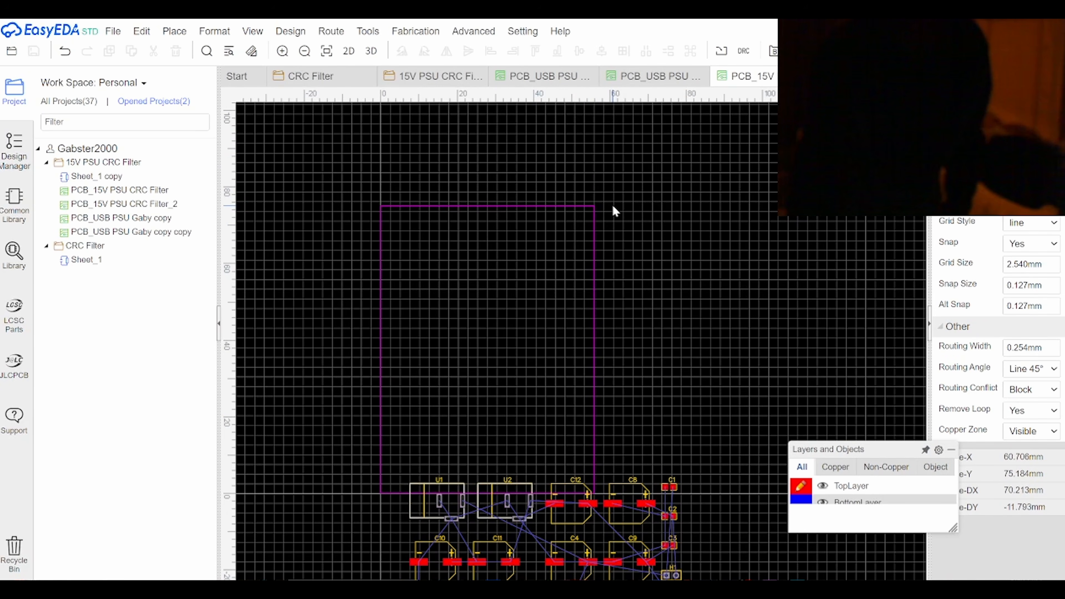
Step: Set the PCB canvas grid size to 1 mm and the snap size to 0.1 mm
right_click(649, 243)
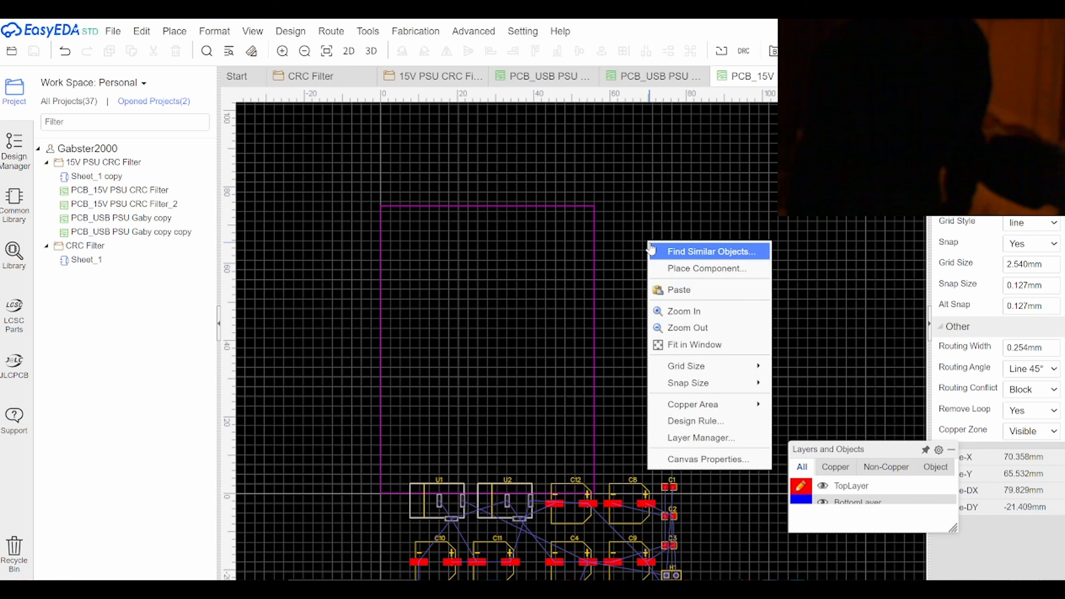
left_click(688, 458)
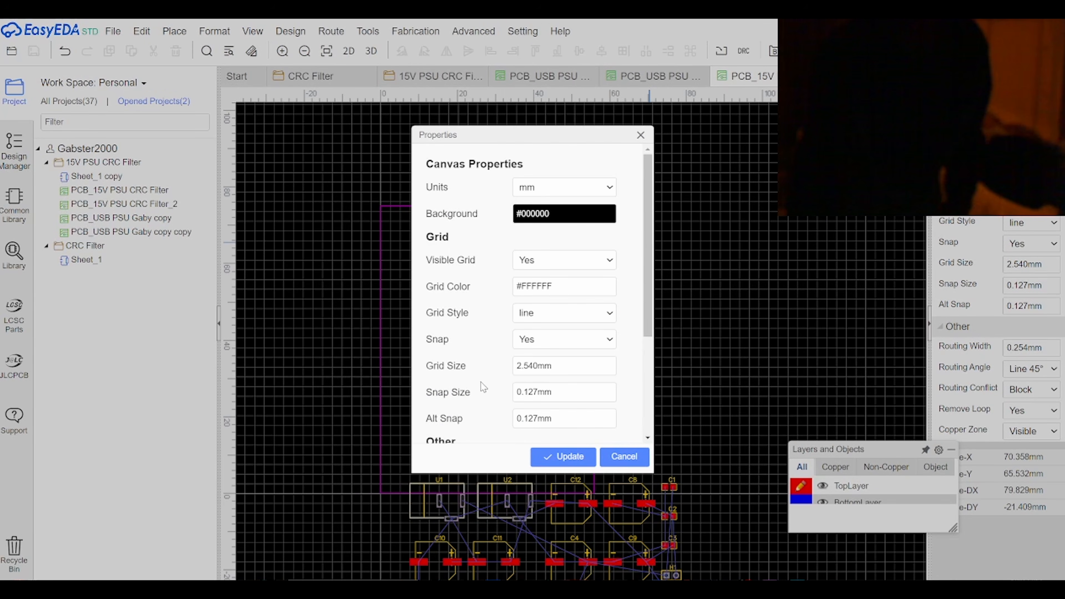
double_click(527, 368)
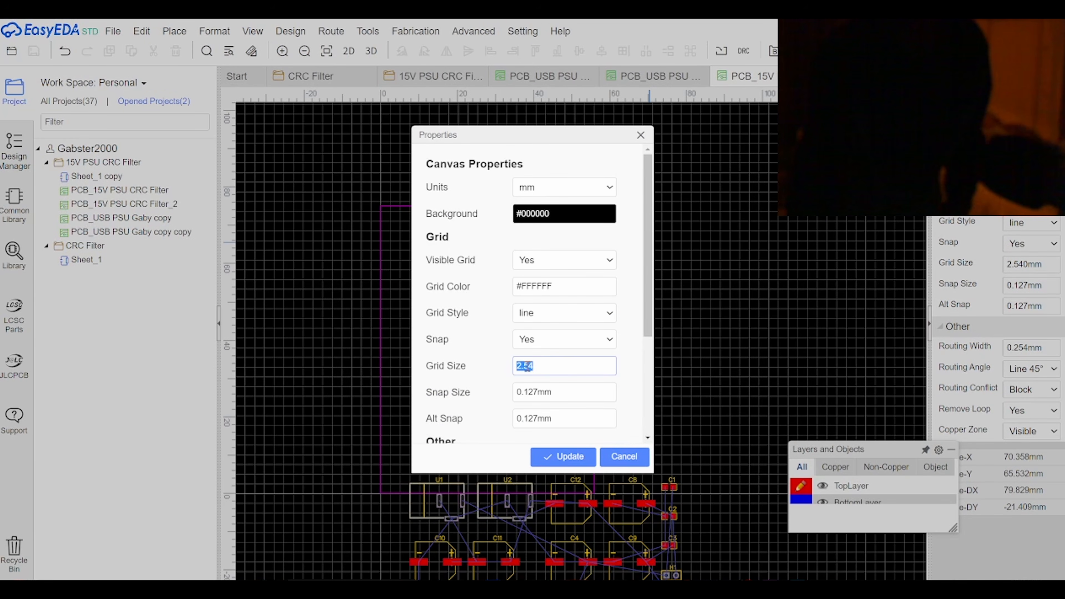
type("1")
double_click(538, 393)
type("0")
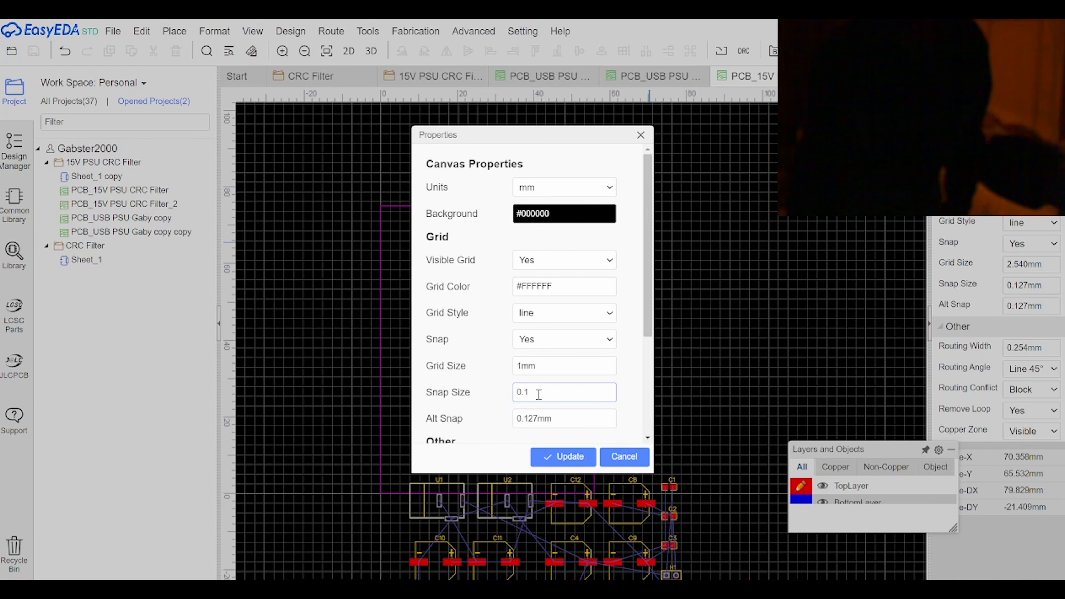
left_click(562, 457)
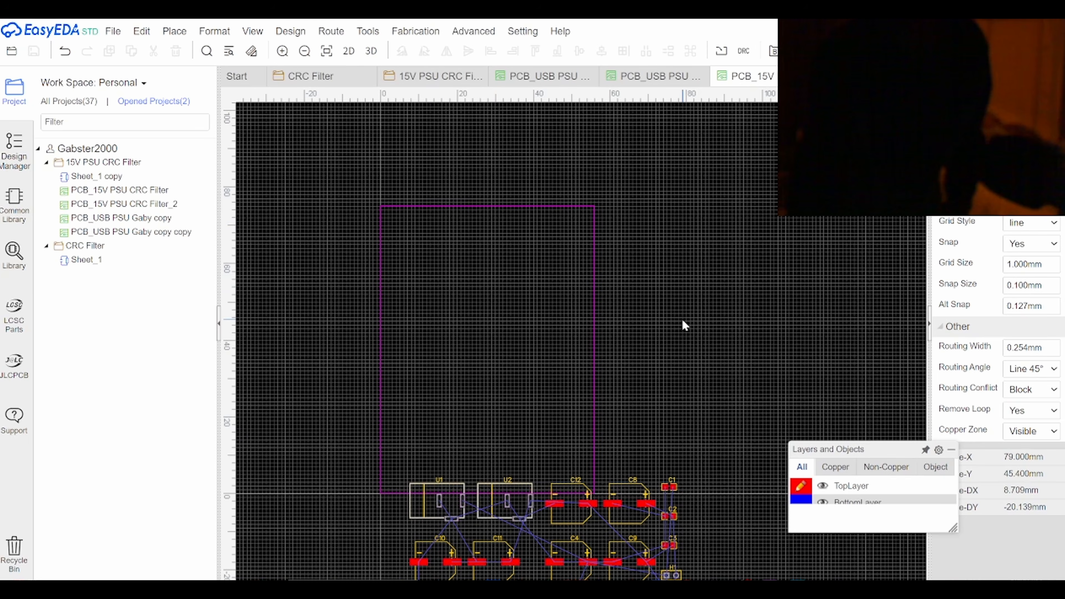
Step: Move connector U1 to the board outline's upper-left corner and U2 to its upper-right corner, rotating U2 to 180 degrees
scroll(507, 174, "down", 2)
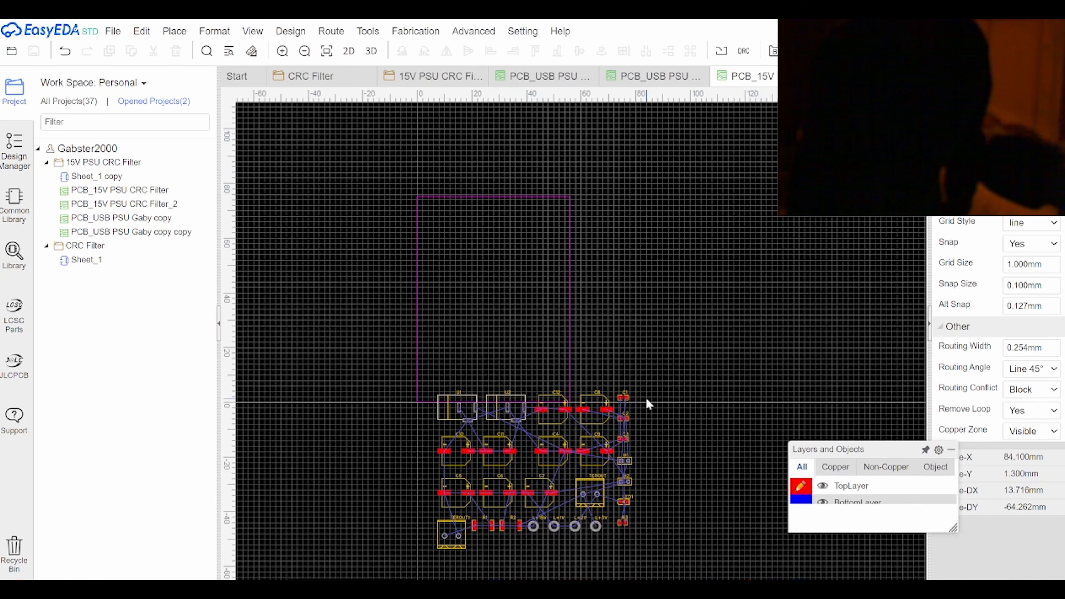
left_click_drag(471, 396, 440, 208)
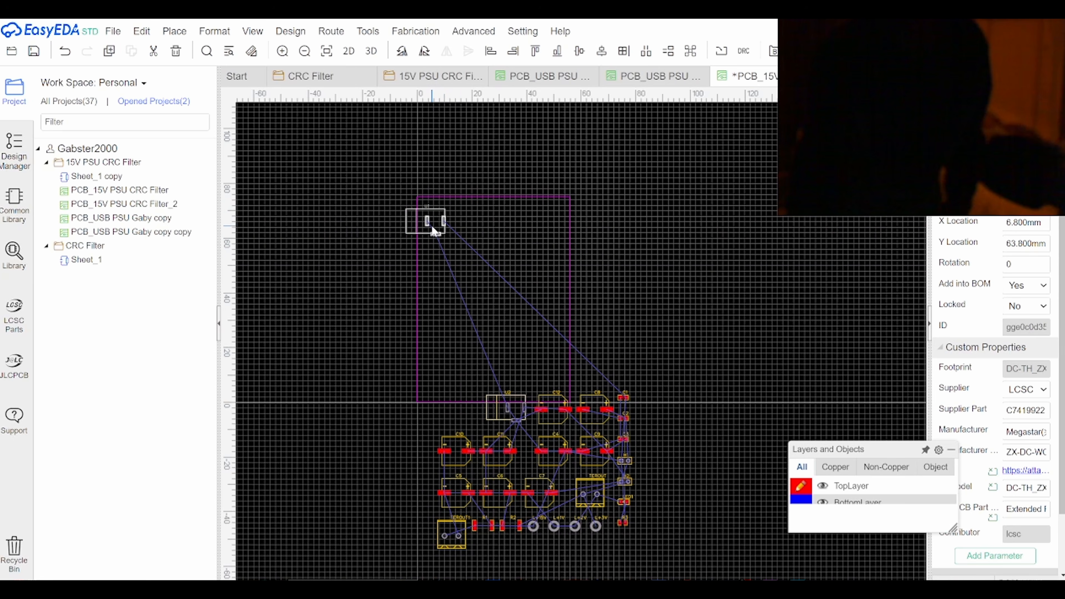
left_click_drag(525, 413, 553, 230)
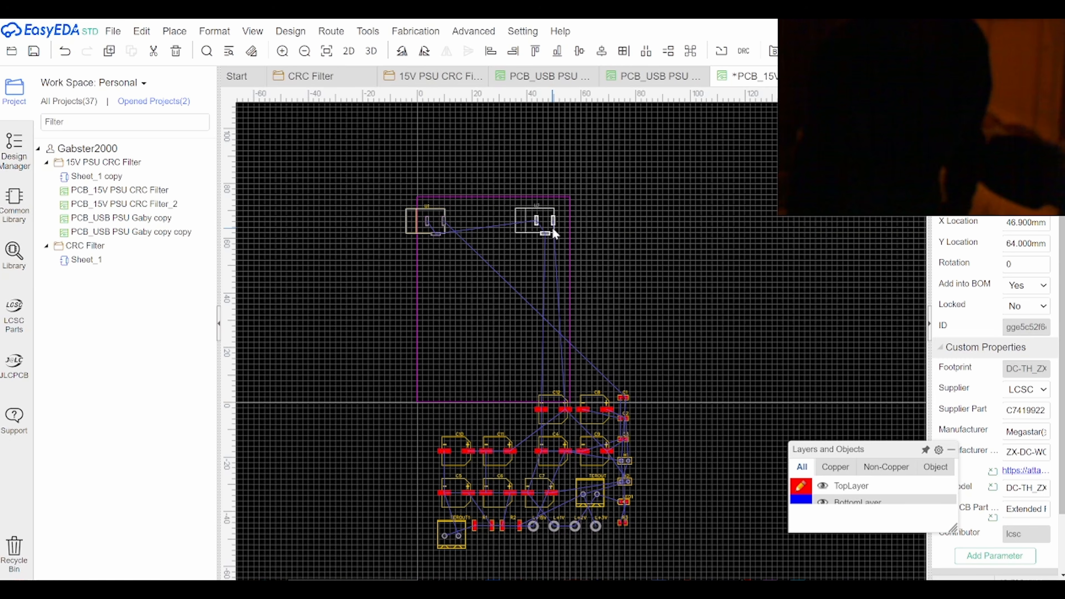
key("space")
key("space")
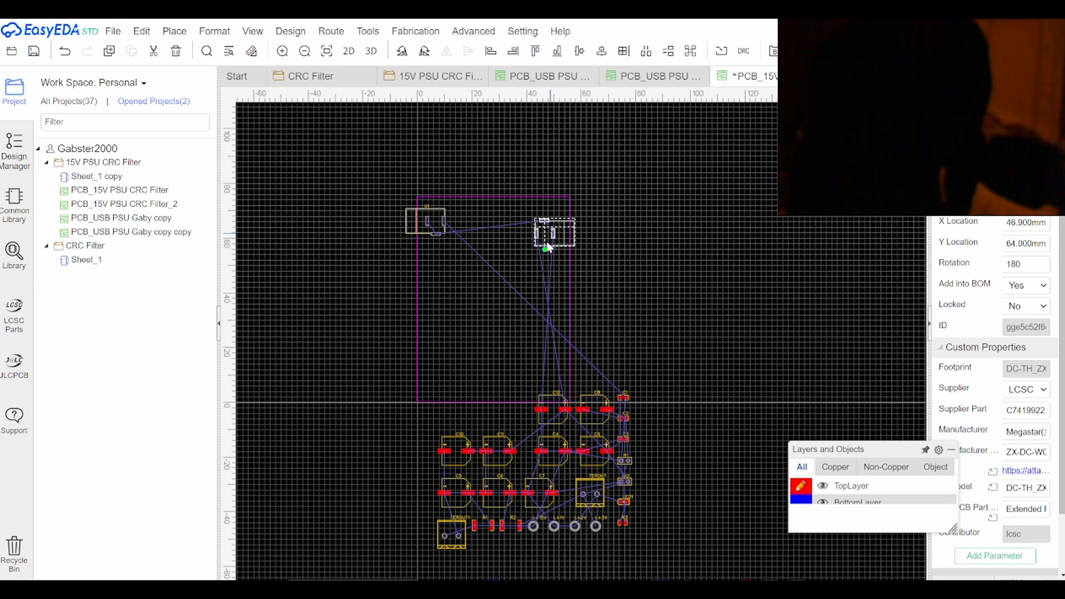
Step: Align connector U2 level with U1 at about X 48.7 mm, Y 68.3 mm, and place the lower-left screw terminal rotated at the board's left edge below U1
mouse_move(549, 245)
left_mouse_down()
mouse_move(566, 233)
mouse_move(557, 238)
left_mouse_up()
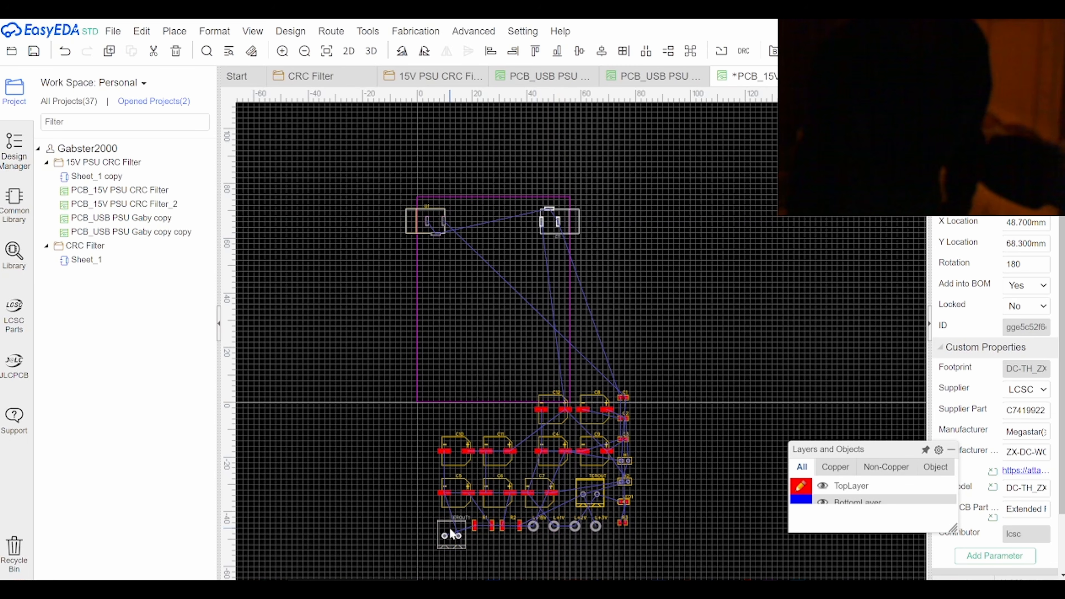
left_click_drag(451, 535, 435, 292)
key("space")
key("space")
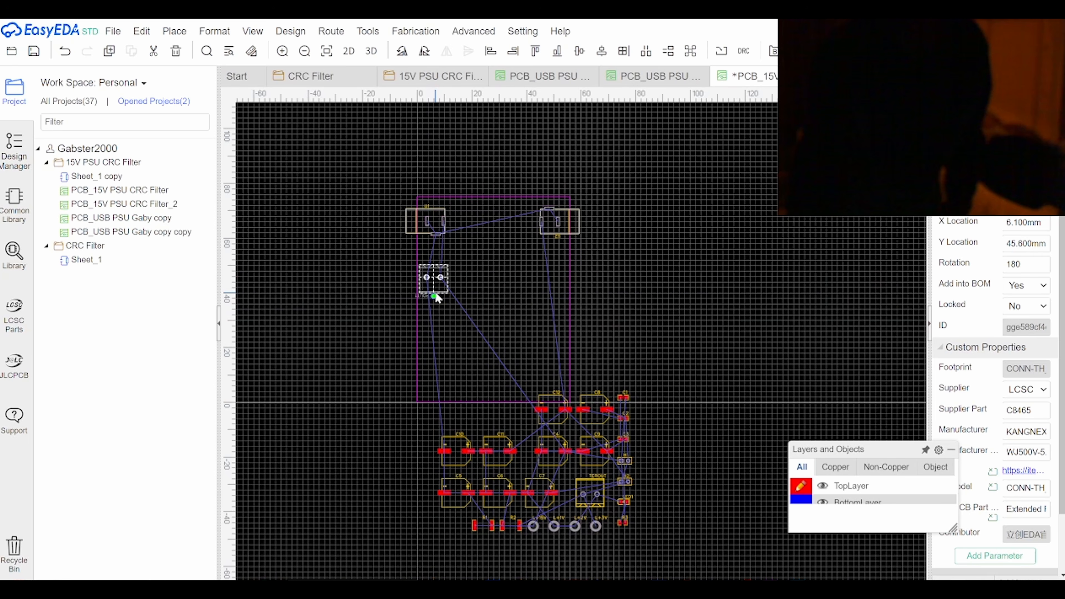
key("space")
key("space")
key("space")
left_click_drag(444, 281, 444, 256)
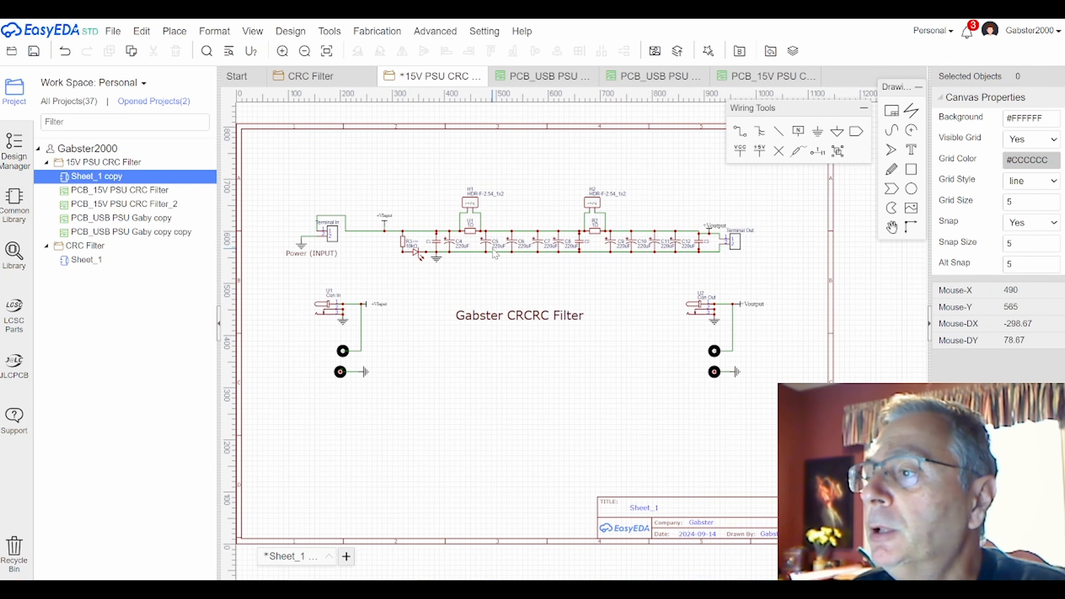
Step: Change the prefix of the 1 Ω resistor under header H1 to R1 in the schematic and save it
left_click(470, 237)
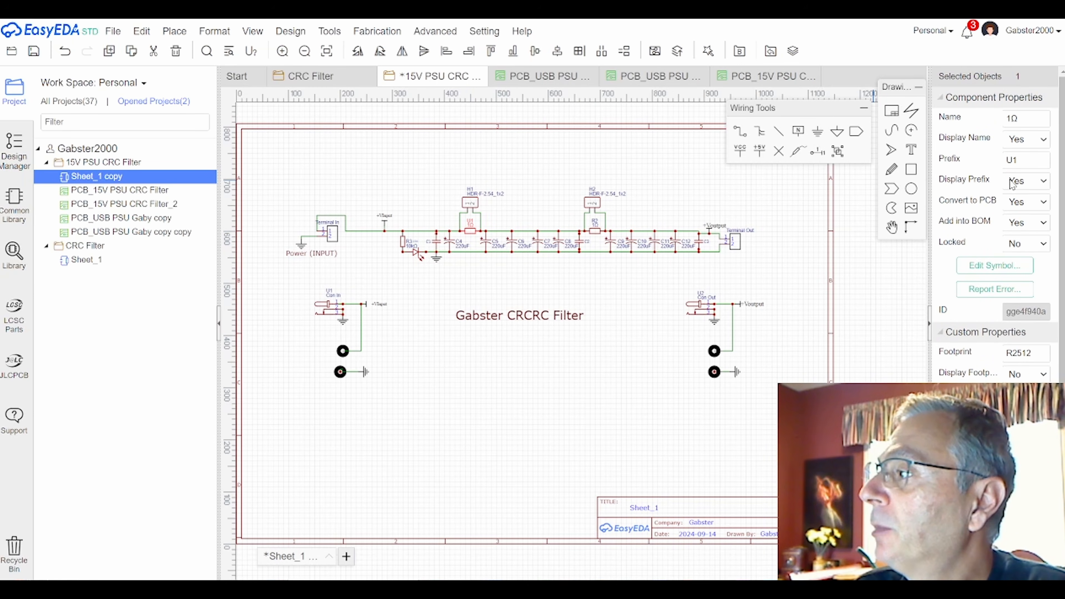
double_click(1018, 159)
type("R1")
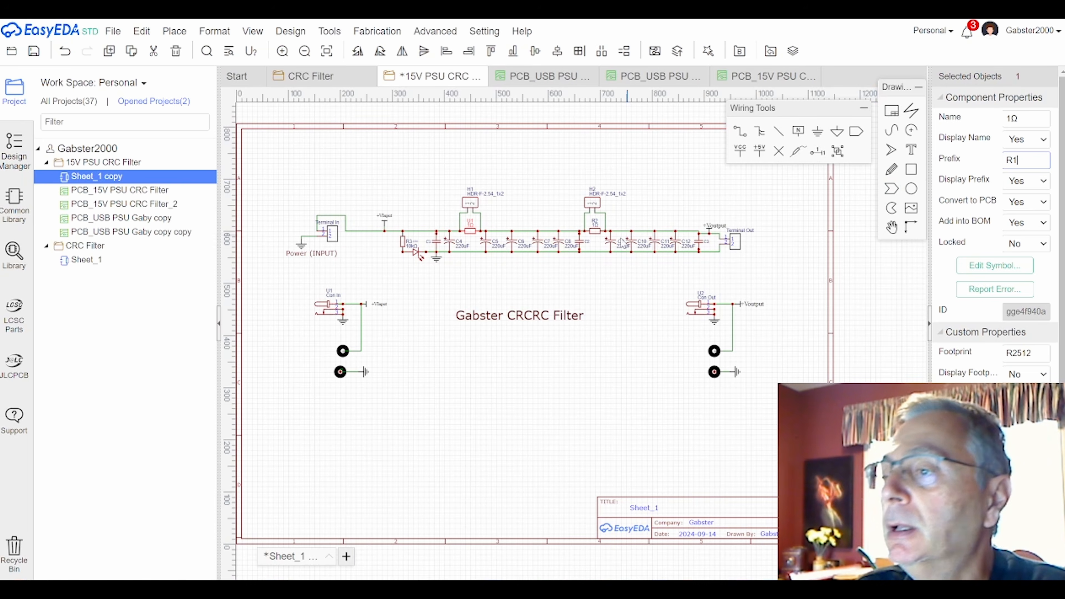
left_click(524, 270)
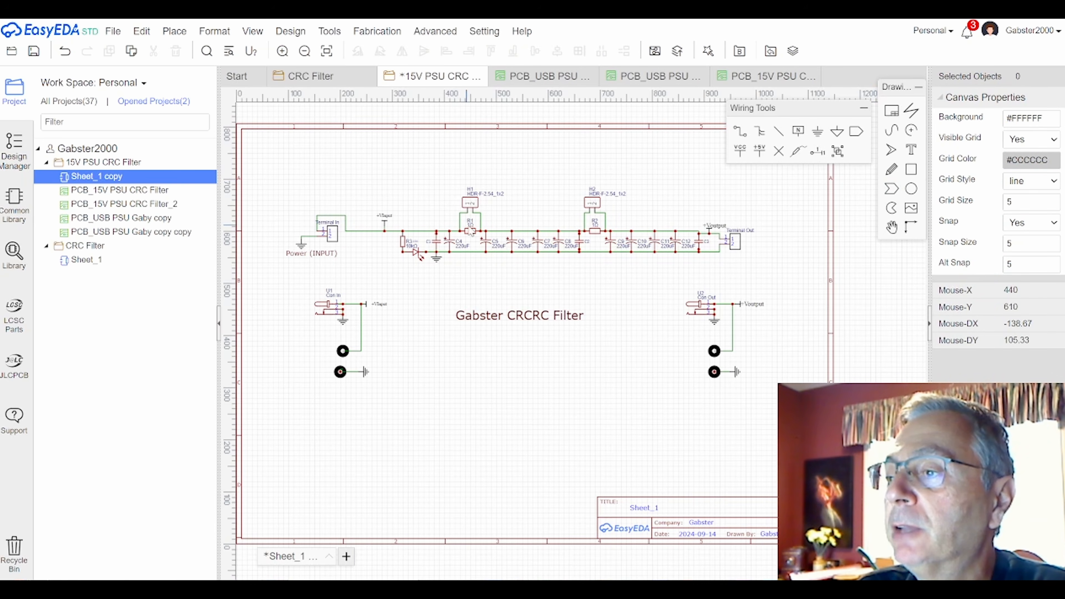
scroll(472, 222, "up", 3)
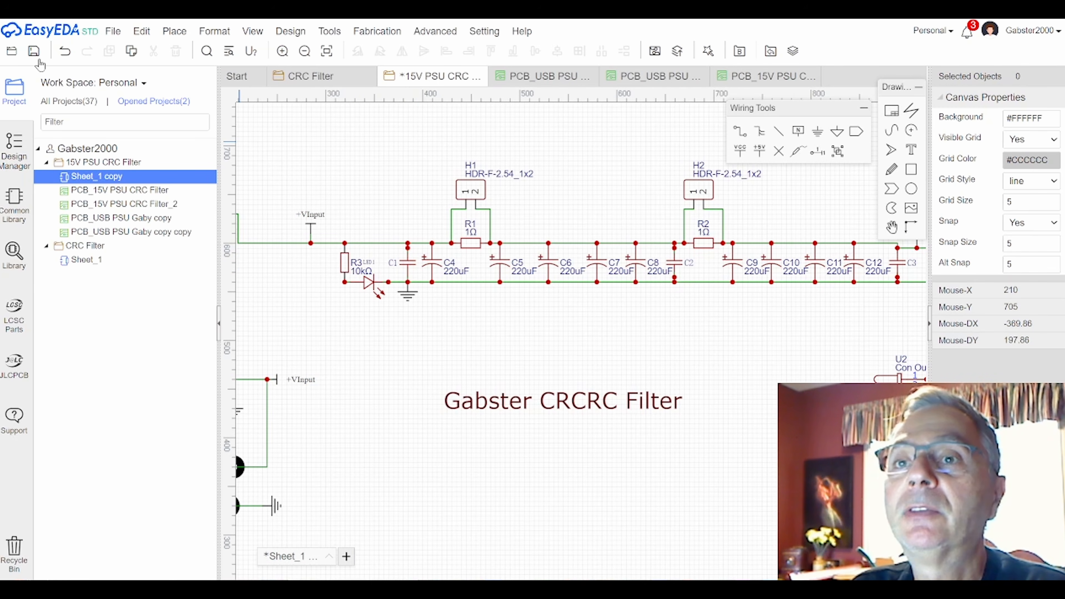
left_click(35, 52)
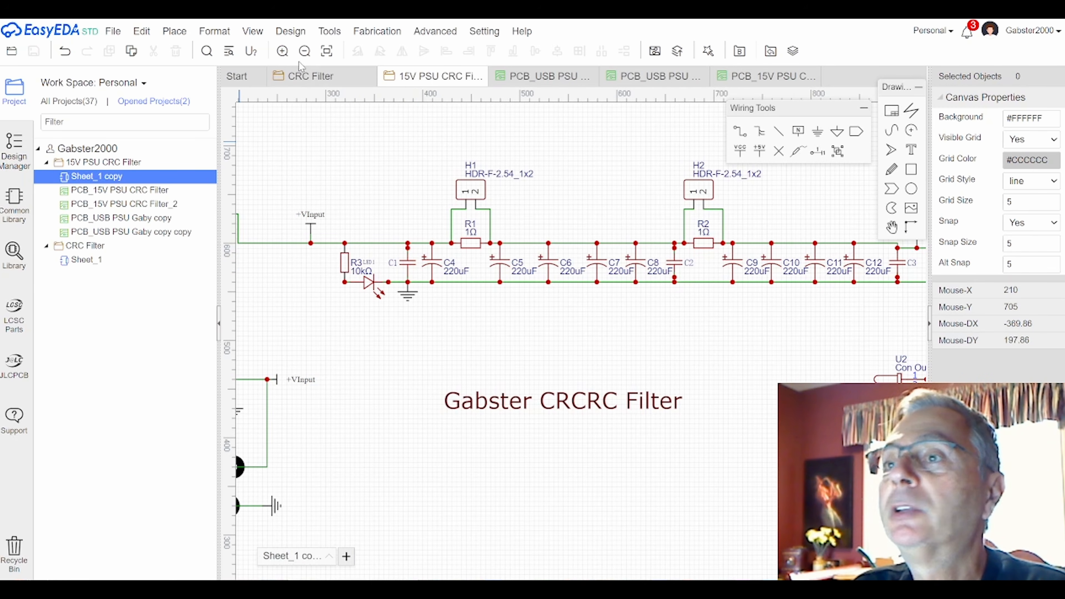
Step: Run Update PCB on PCB_USB PSU Gaby copy and turn off the visible grid on that board
left_click(291, 31)
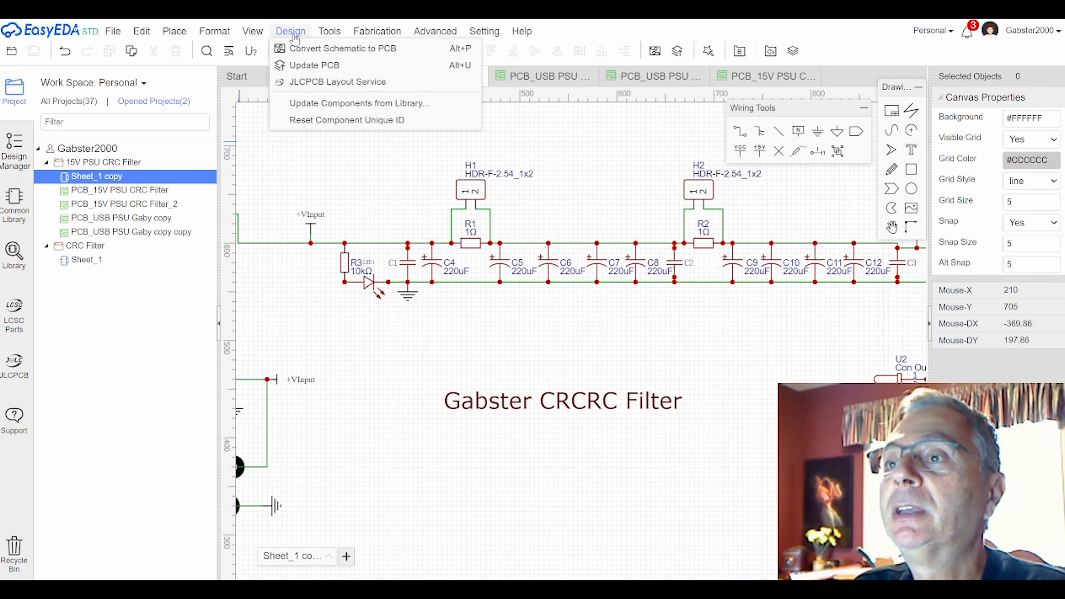
left_click(304, 67)
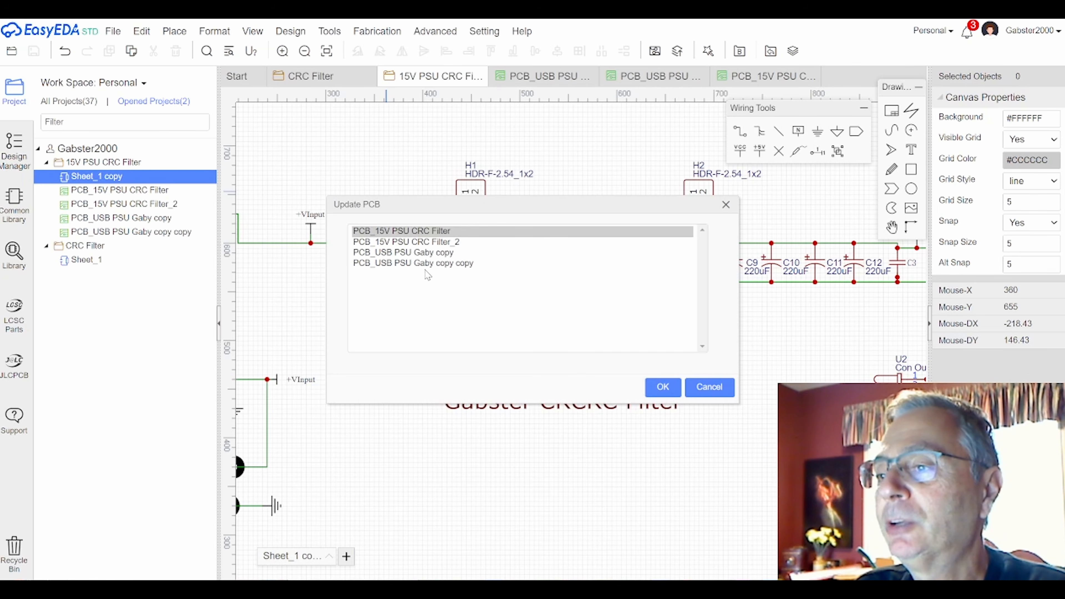
double_click(403, 252)
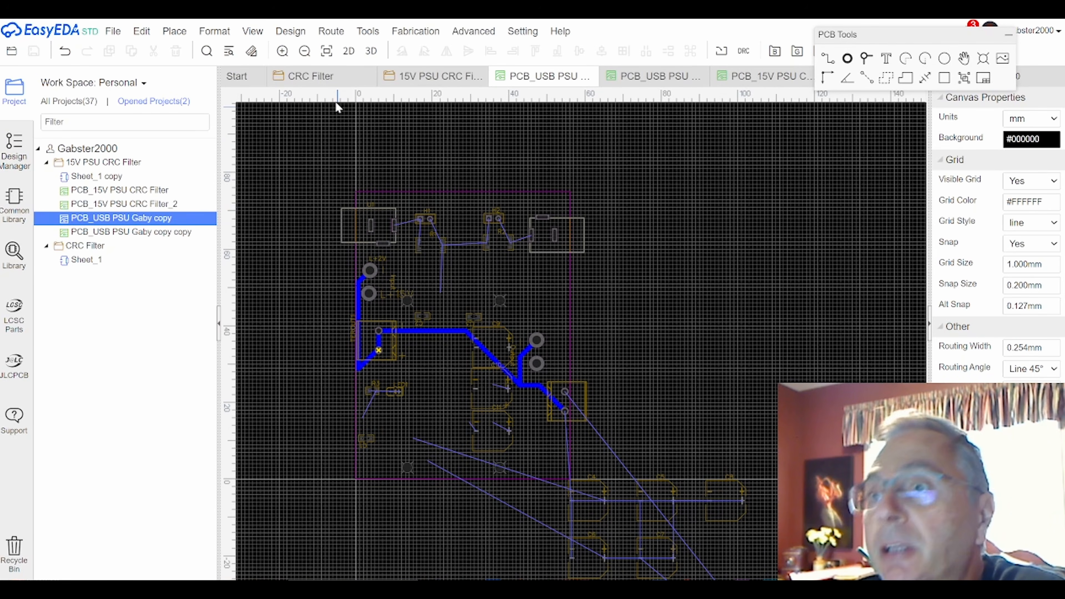
left_click(280, 32)
mouse_move(252, 32)
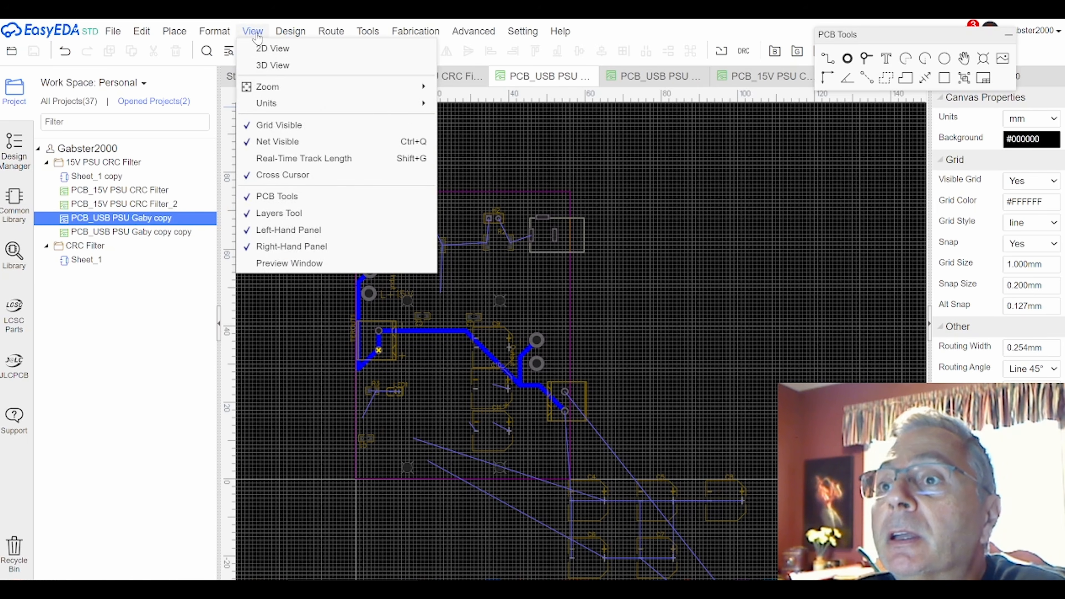
left_click(259, 126)
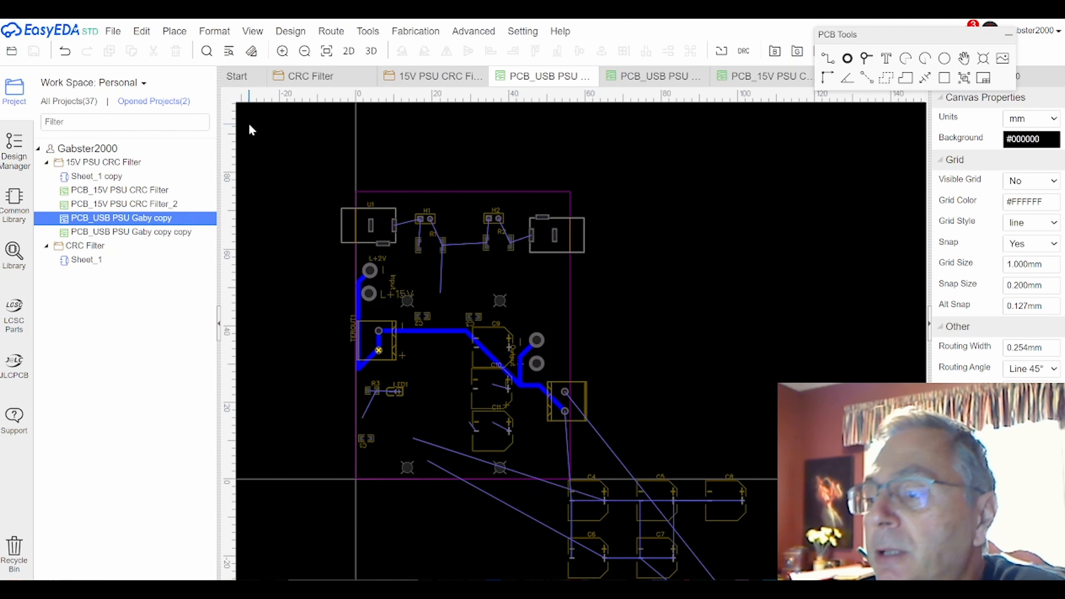
Step: Move capacitor C4 into the board's lower-left area at about X 10.8 mm, Y 14 mm, and check its place in the schematic
scroll(618, 285, "down", 1)
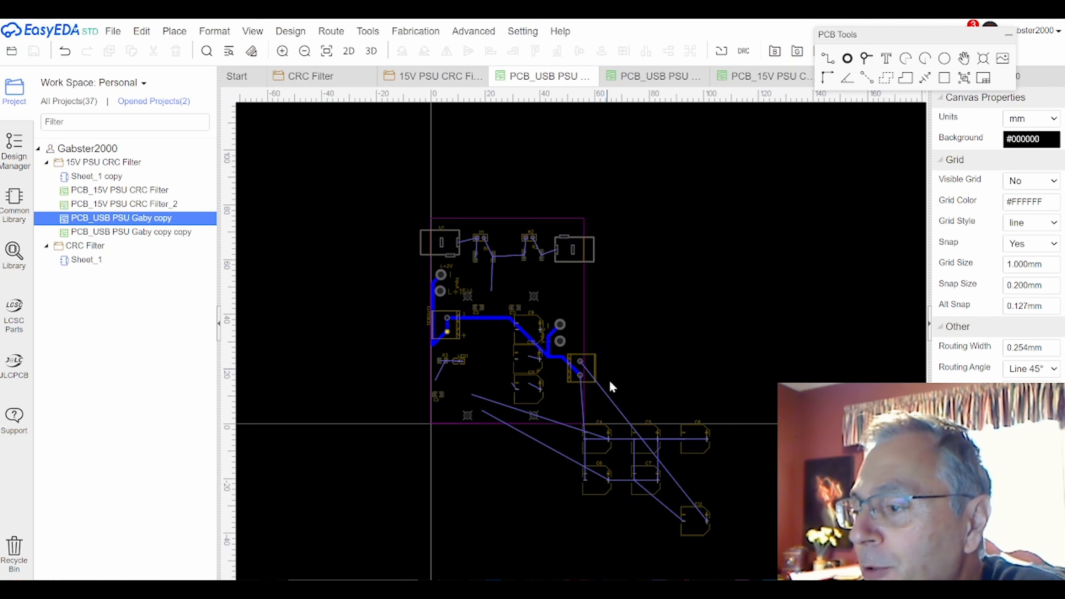
scroll(659, 541, "up", 1)
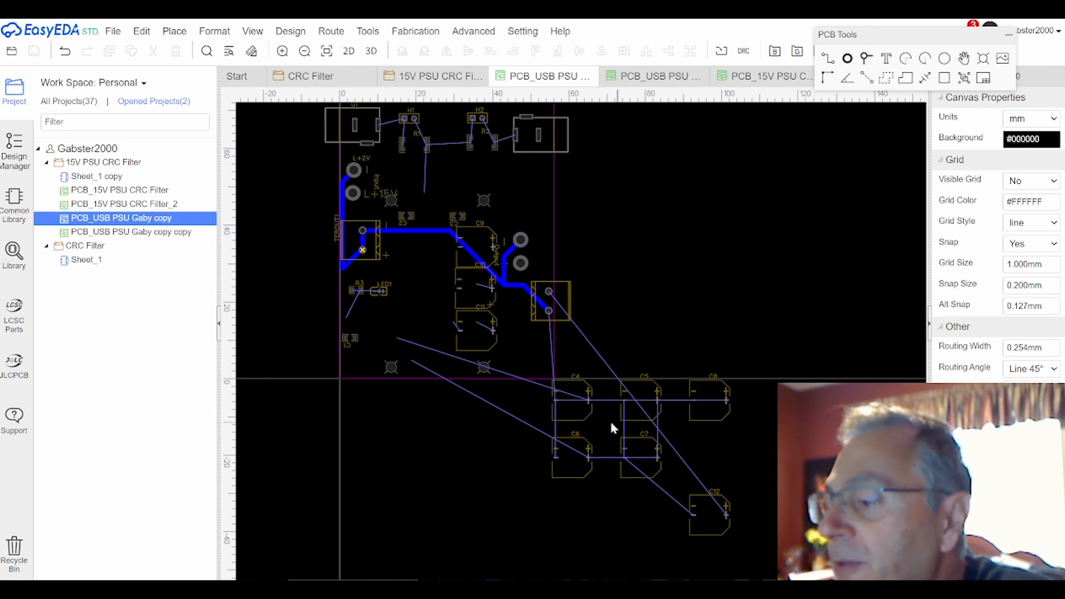
left_click_drag(575, 413, 385, 338)
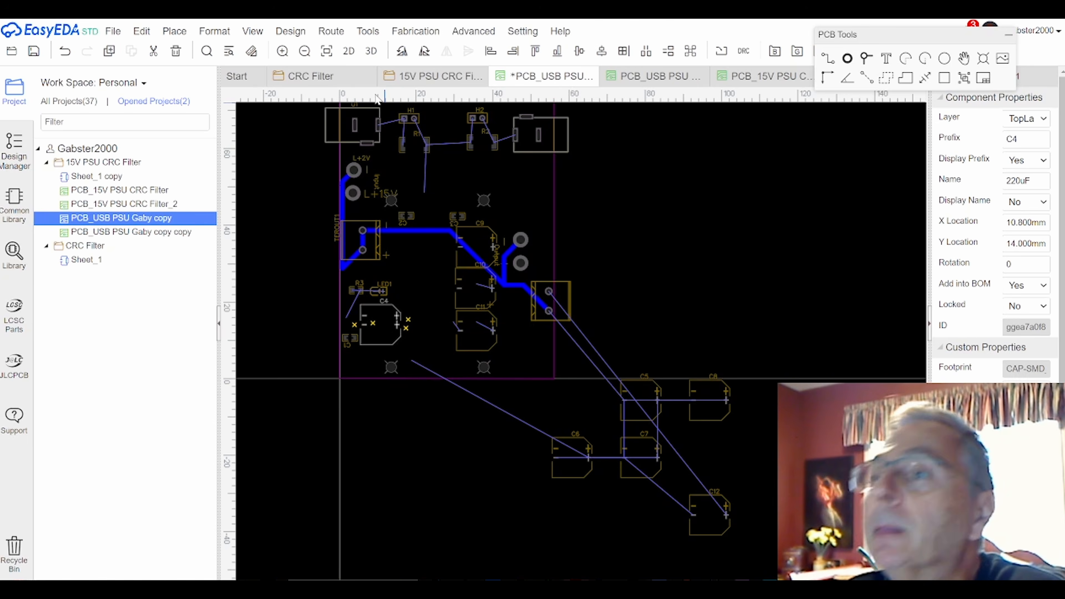
left_click(420, 82)
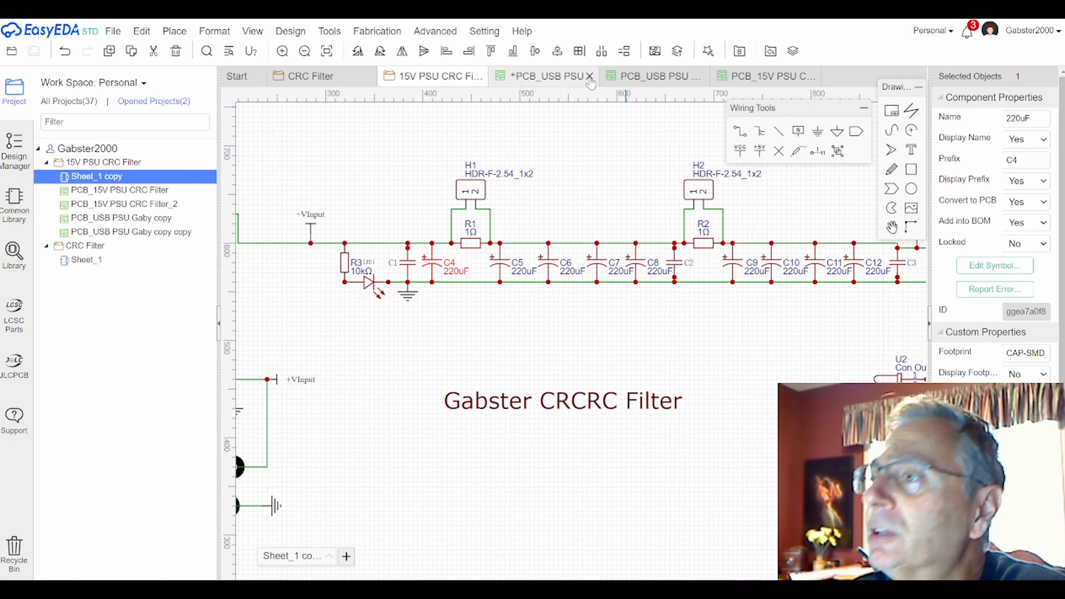
left_click(575, 80)
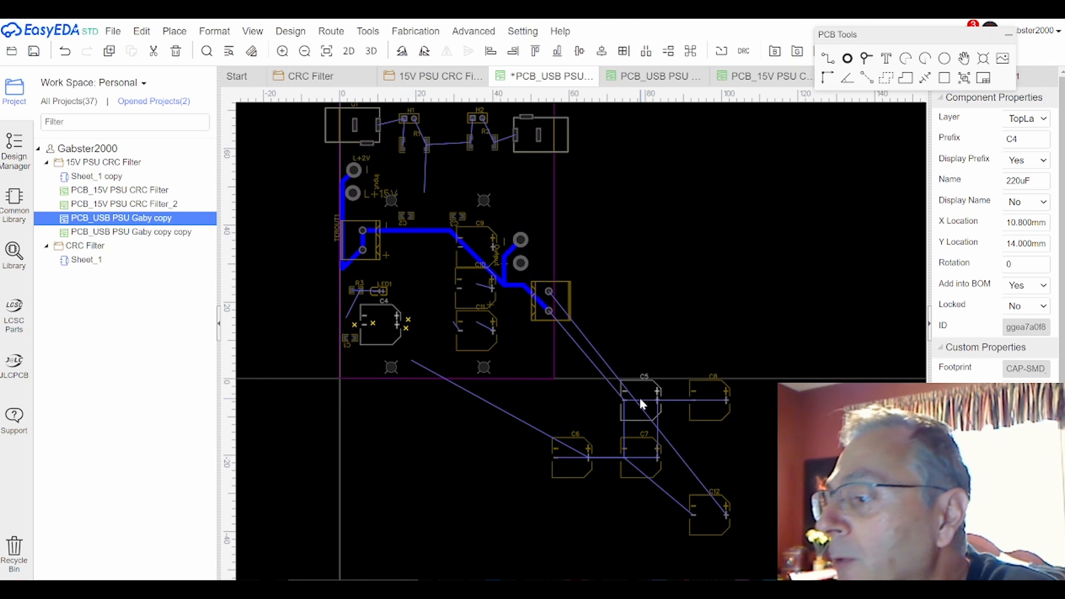
Step: Place capacitor C5 at about X 23 mm, Y 46.8 mm rotated to 180 degrees, with C2 and C3 moved up beneath resistors R1 and R2
left_click_drag(641, 404, 426, 245)
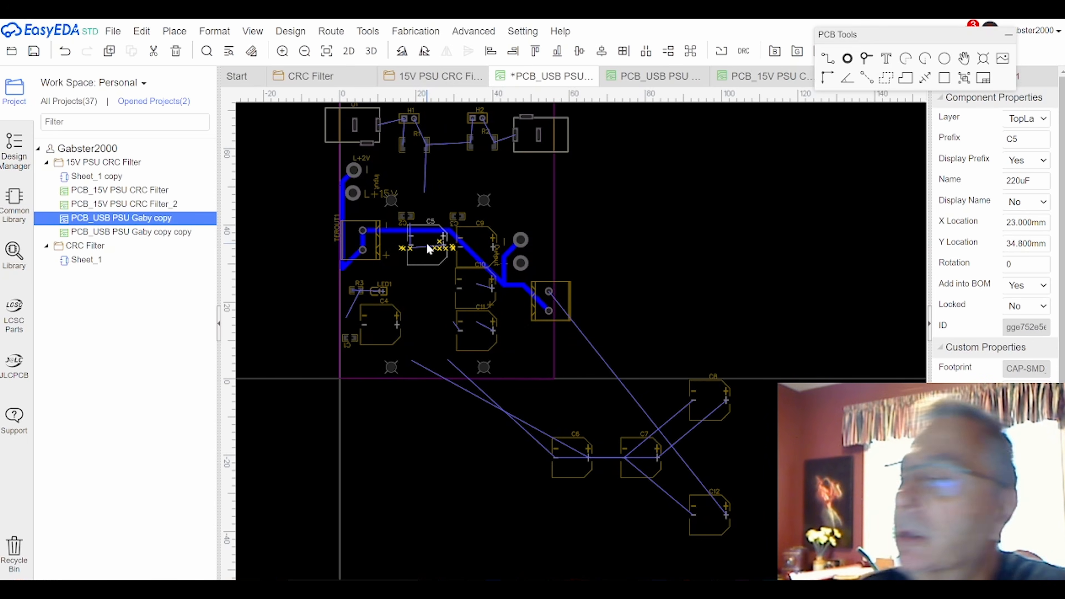
key("space")
key("space")
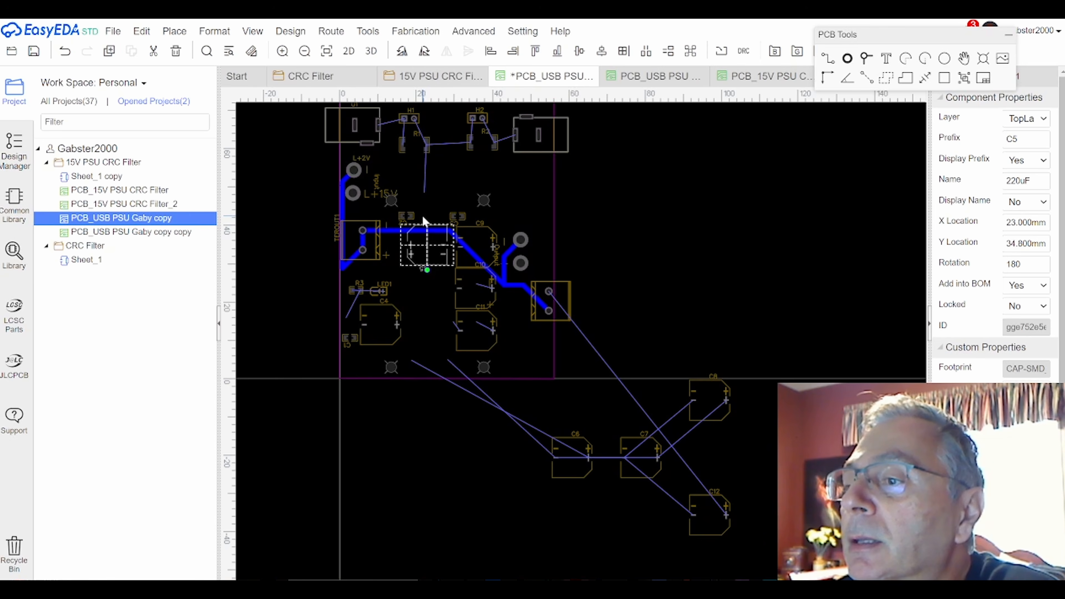
left_click_drag(404, 214, 414, 161)
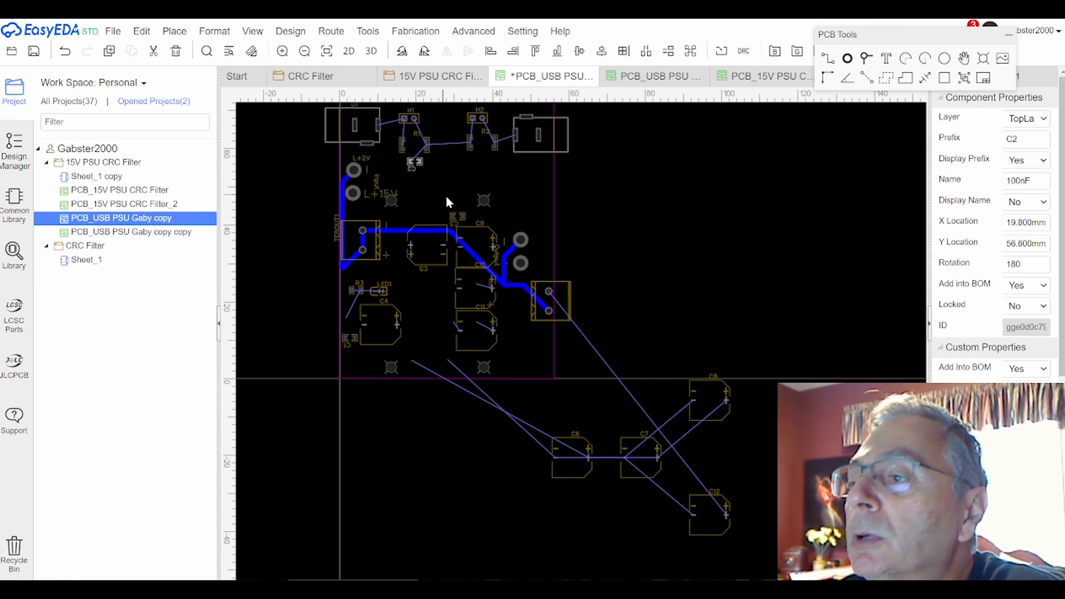
left_click_drag(458, 217, 485, 159)
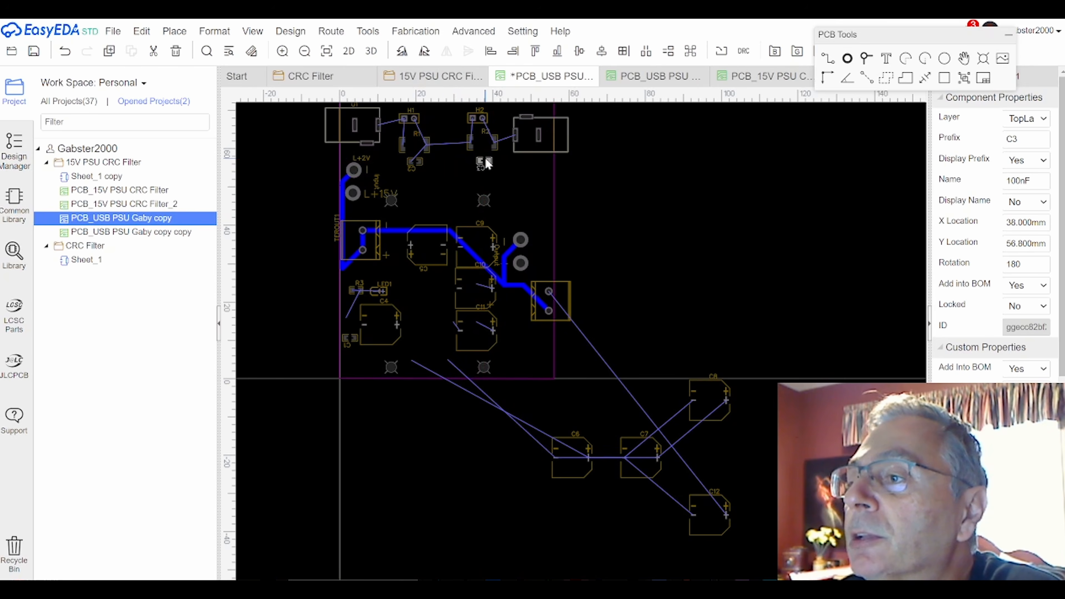
left_click_drag(431, 236, 432, 192)
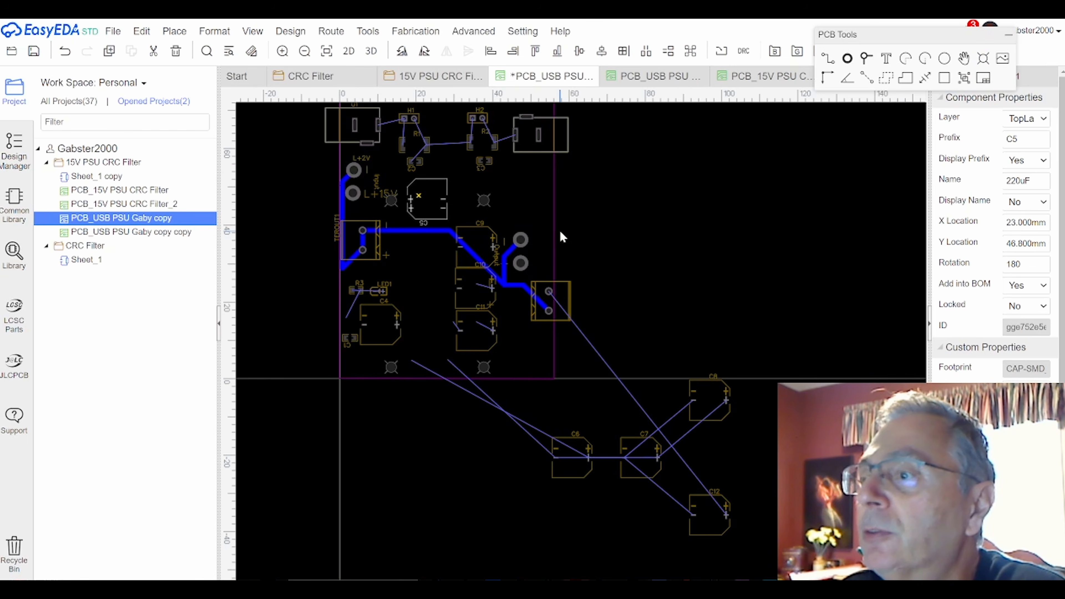
Step: Move the four mounting holes out toward the board's corners and shift connectors U1 and U2 down to clear the upper holes
scroll(560, 233, "down", 1)
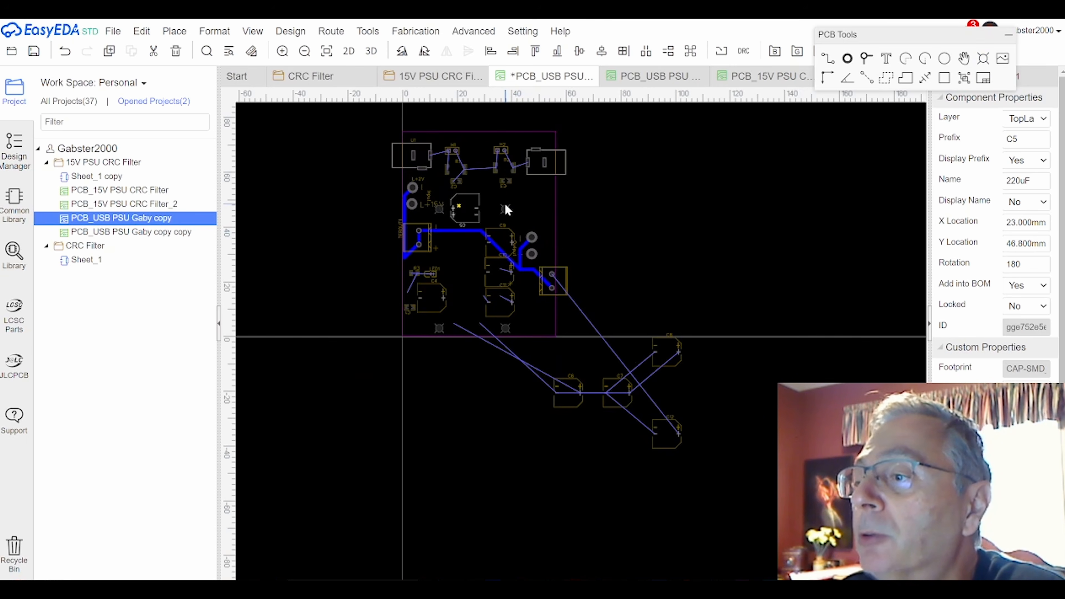
left_click_drag(505, 208, 543, 137)
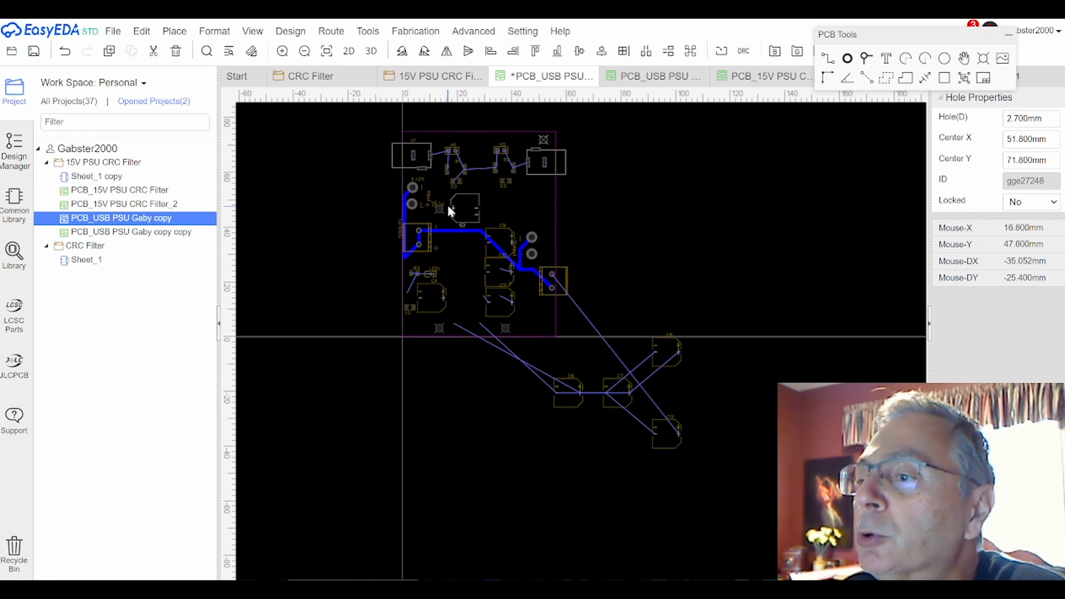
left_click_drag(439, 205, 431, 135)
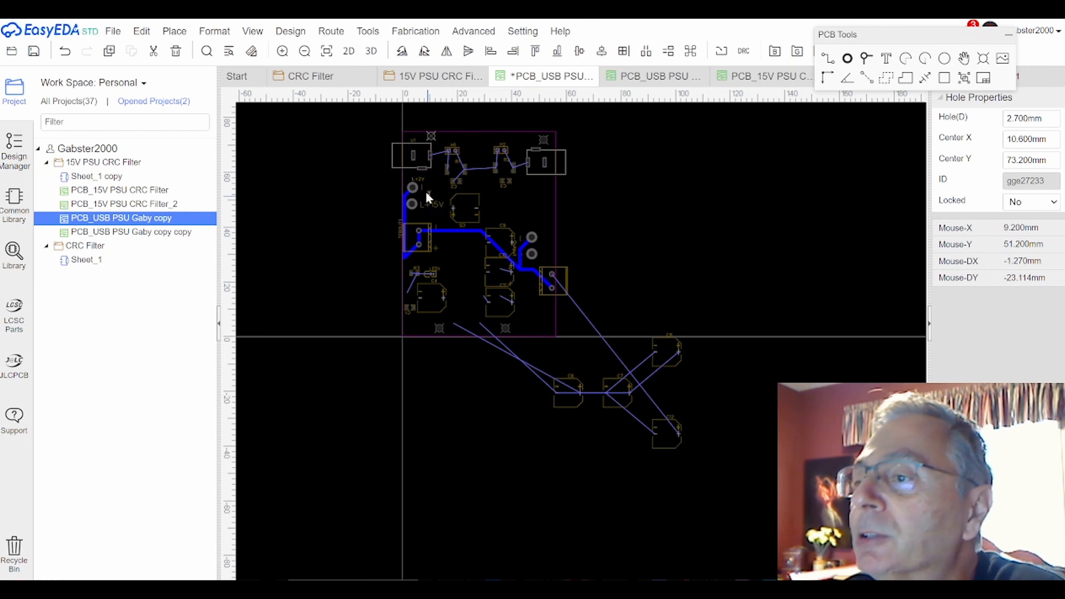
left_click(420, 167)
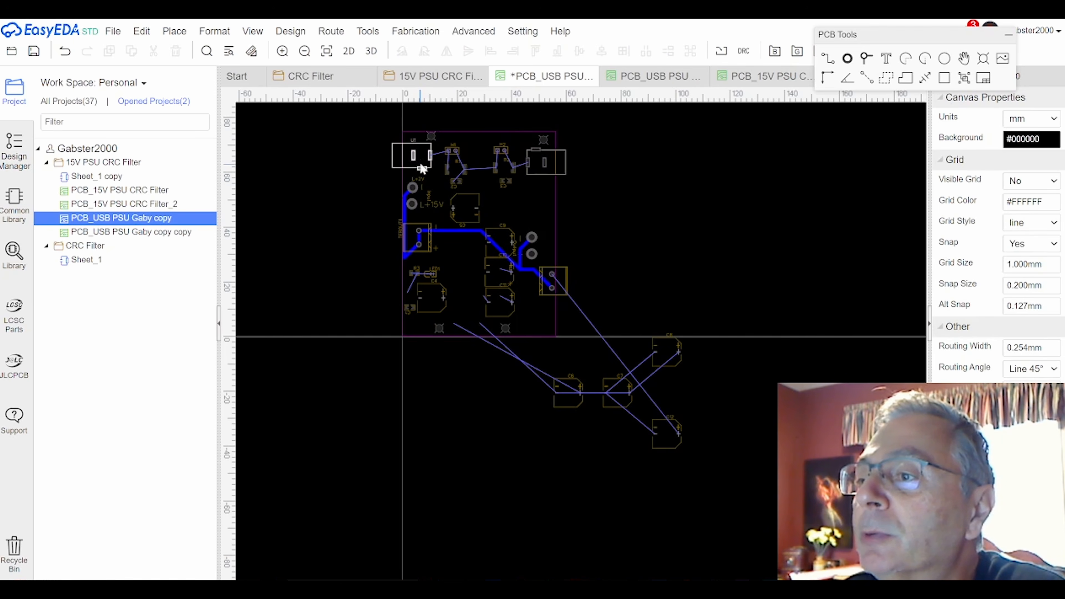
left_click(422, 165)
left_click_drag(423, 164, 423, 140)
left_click_drag(540, 167, 537, 174)
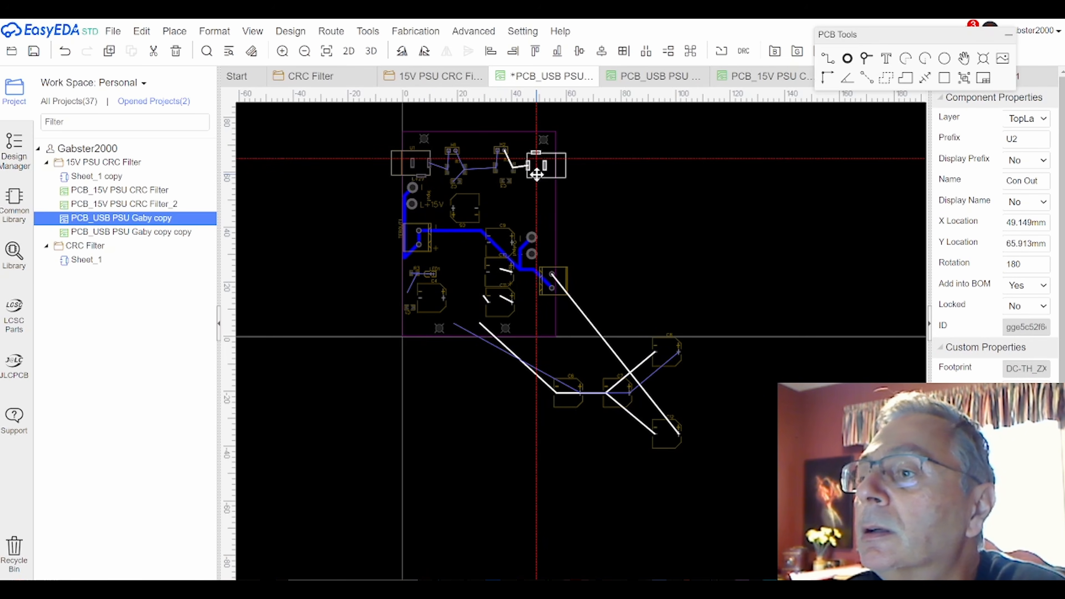
left_click_drag(536, 173, 537, 173)
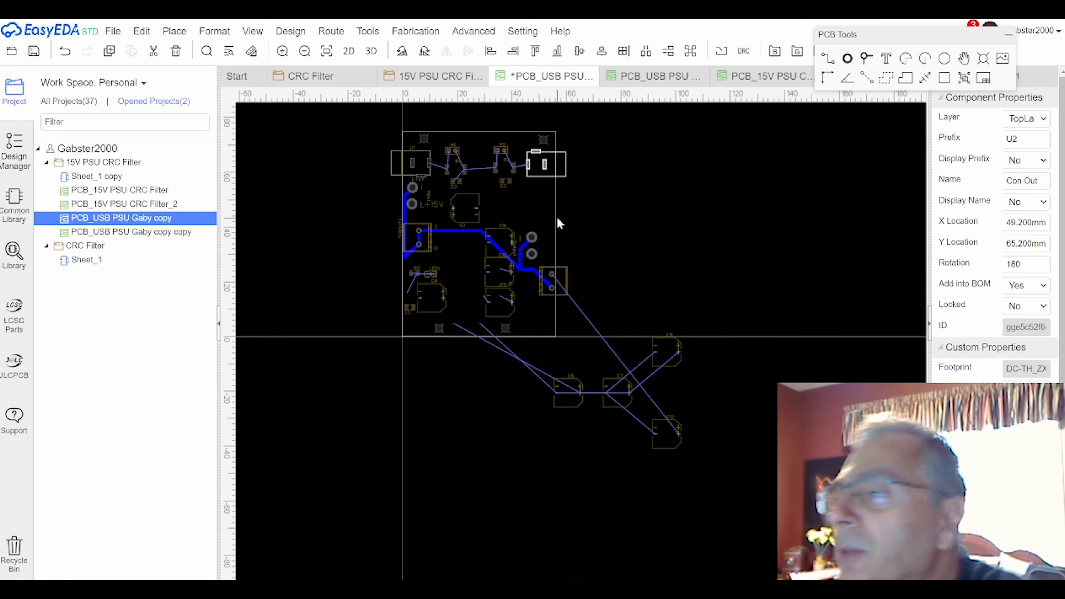
left_click_drag(508, 329, 537, 329)
left_click_drag(439, 328, 422, 327)
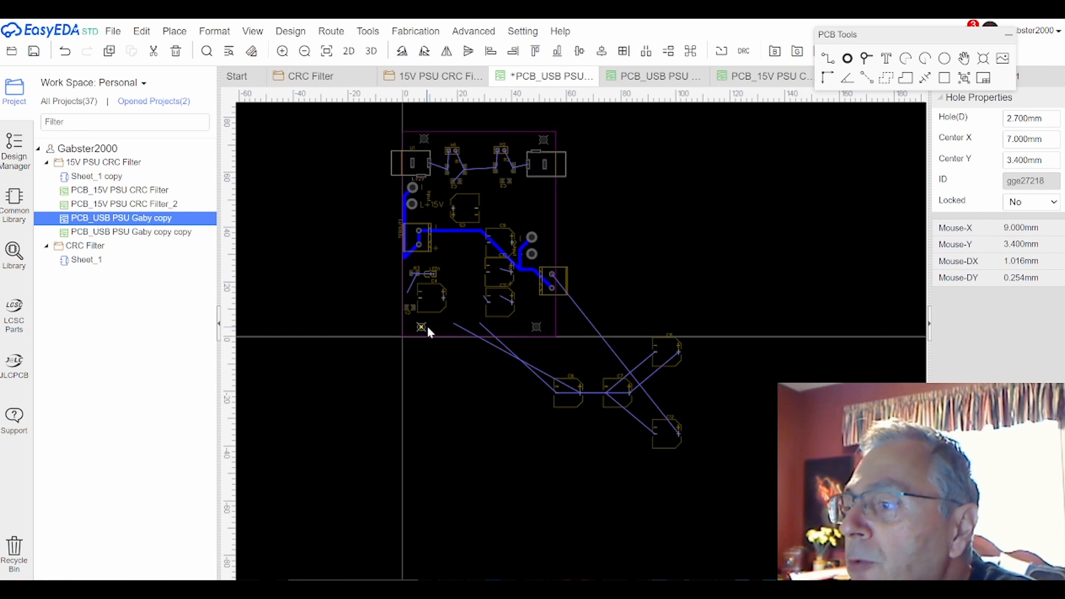
Step: Try adding a hole at about X 48.8 mm, Y 46 mm, and delete it
left_click(983, 62)
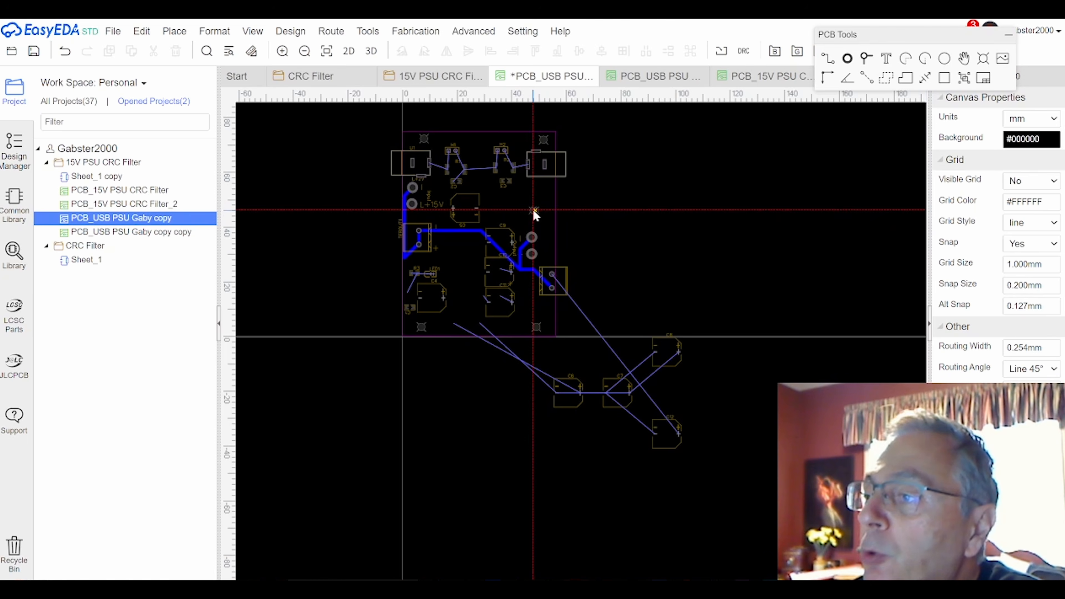
key("Escape")
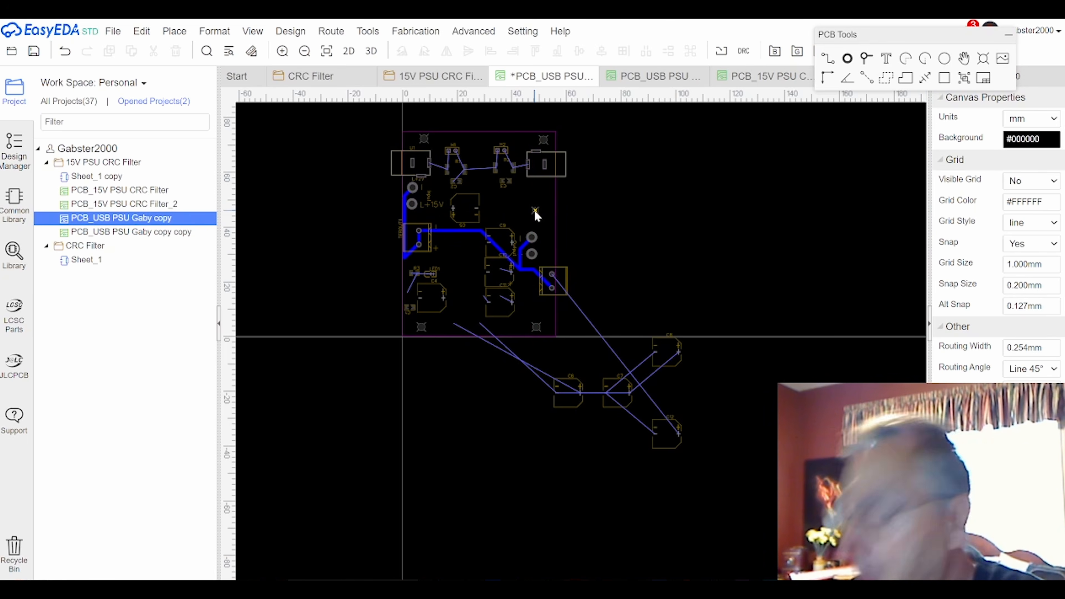
left_click(535, 210)
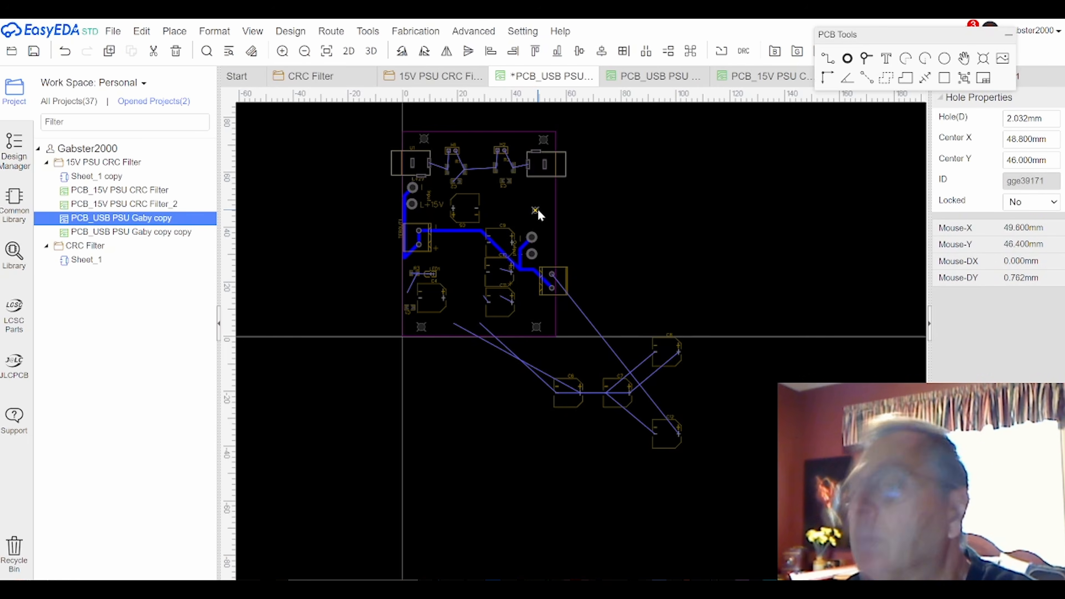
key("Delete")
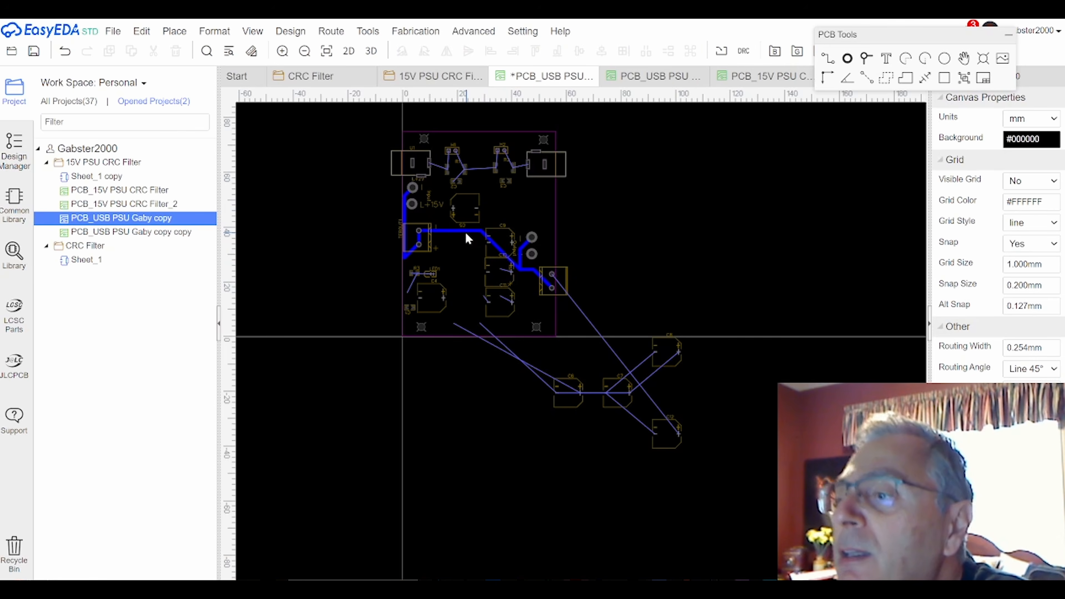
Step: Stack capacitors C6, C7 and C8 in a column below C5, each rotated to 180 degrees, with C8 at about X 24.2 mm, Y 7 mm
left_click_drag(566, 393, 467, 259)
key("space")
key("space")
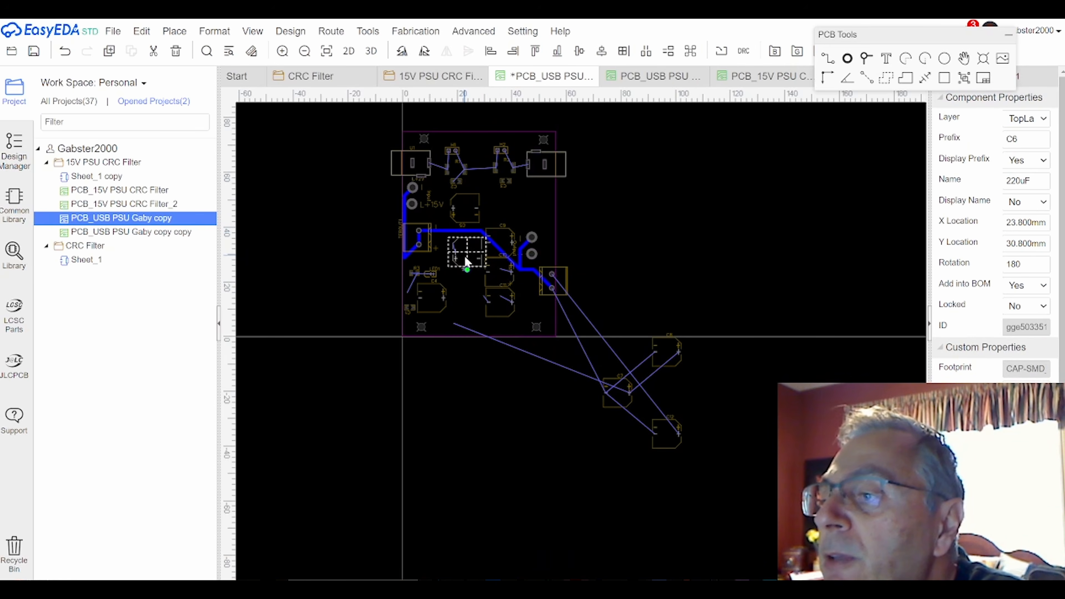
left_click(609, 394)
key("space")
key("space")
left_click_drag(614, 397, 465, 288)
left_click(675, 360)
key("space")
key("space")
left_click_drag(671, 356, 471, 318)
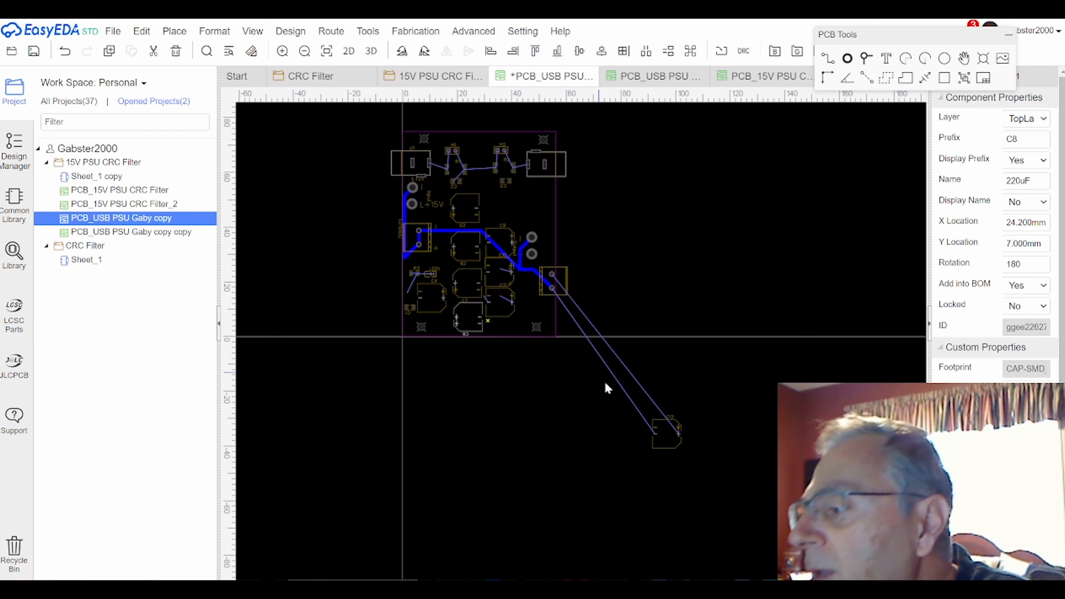
Step: Start a second capacitor column beside C5, with C9 at about X 38.2 mm, Y 46.8 mm and C10 at about X 38.2 mm, Y 34 mm
left_click_drag(513, 242, 519, 208)
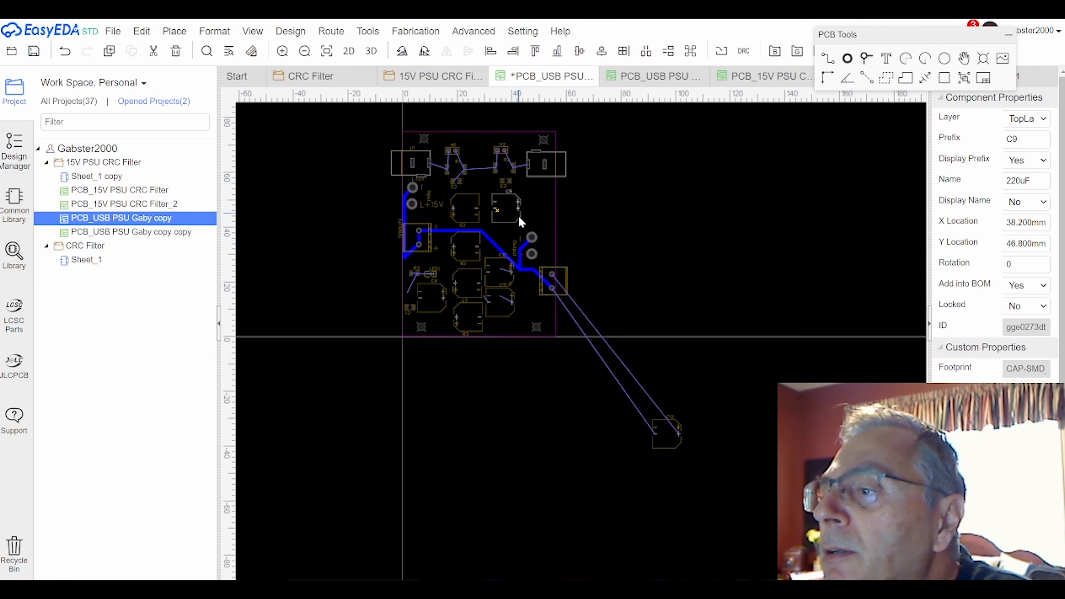
left_click_drag(508, 266, 509, 248)
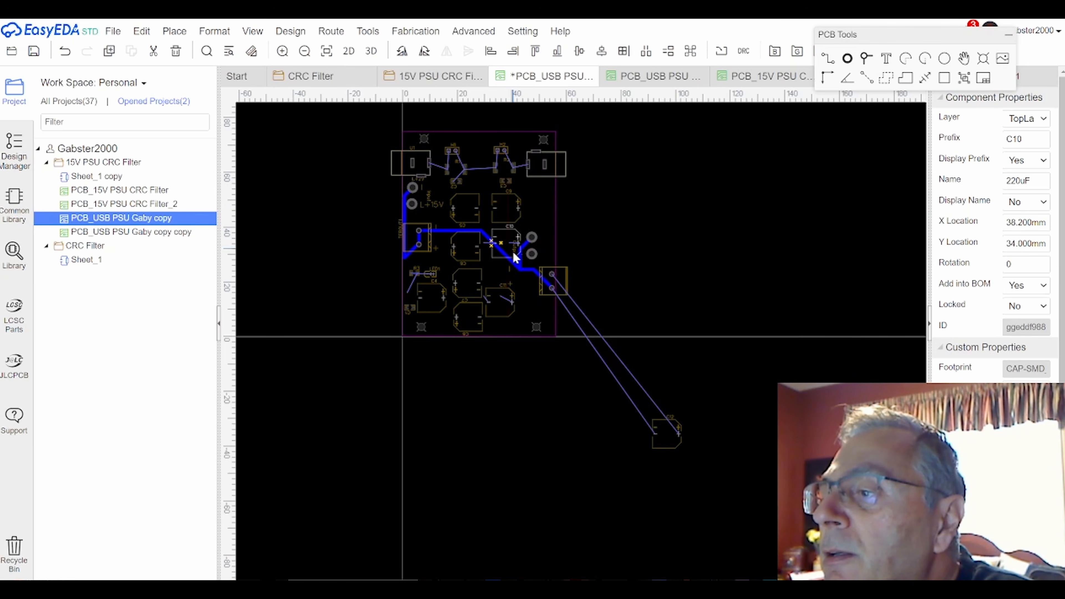
Step: Move capacitors C11 and C12 into the right-hand capacitor column on the board, stacked below C10
left_click_drag(505, 304, 513, 285)
left_click_drag(667, 432, 497, 315)
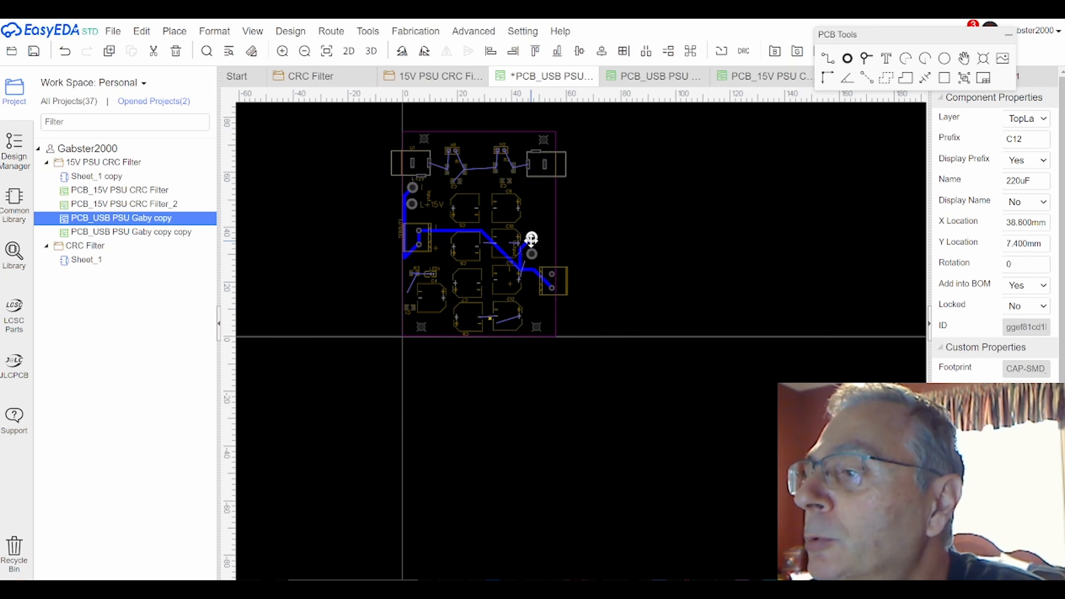
Step: Move the output terminal block to the board's right edge, level with the input terminal block, and save the PCB
left_click(536, 231)
left_click(532, 239)
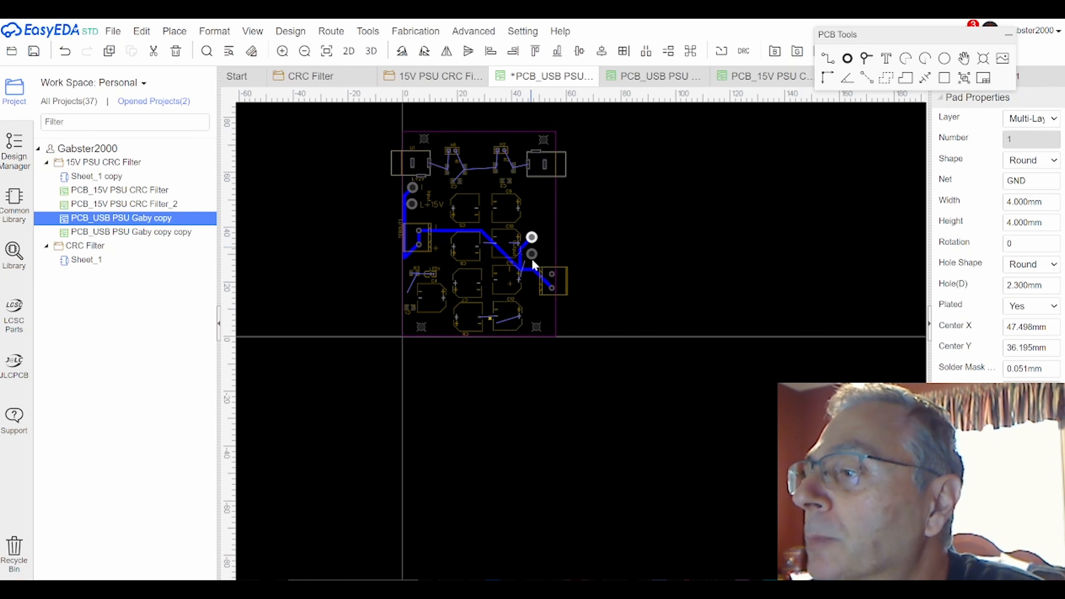
left_click_drag(540, 280, 544, 239)
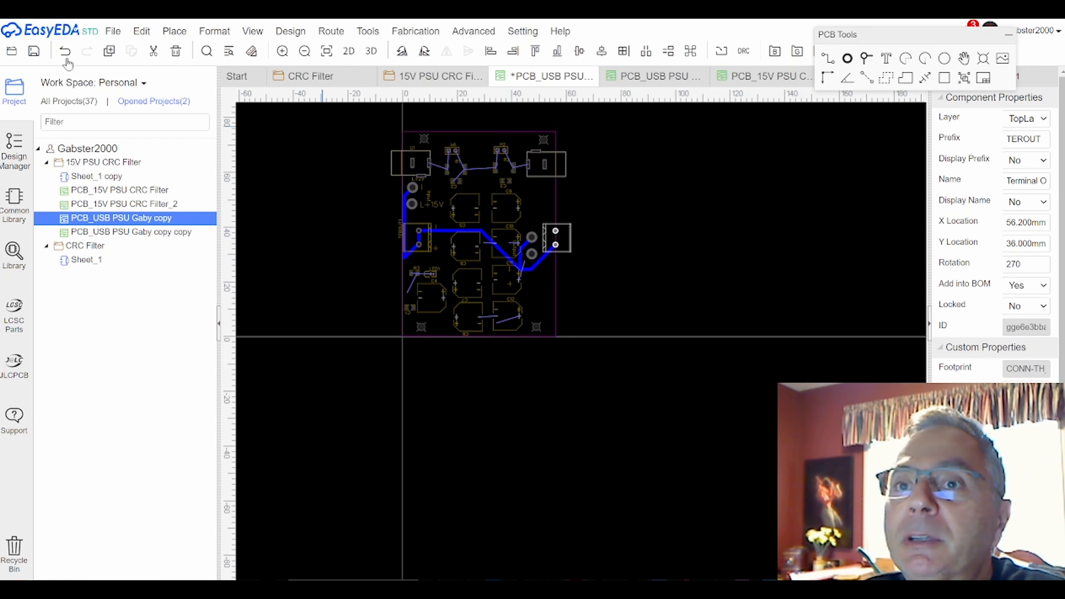
left_click(34, 52)
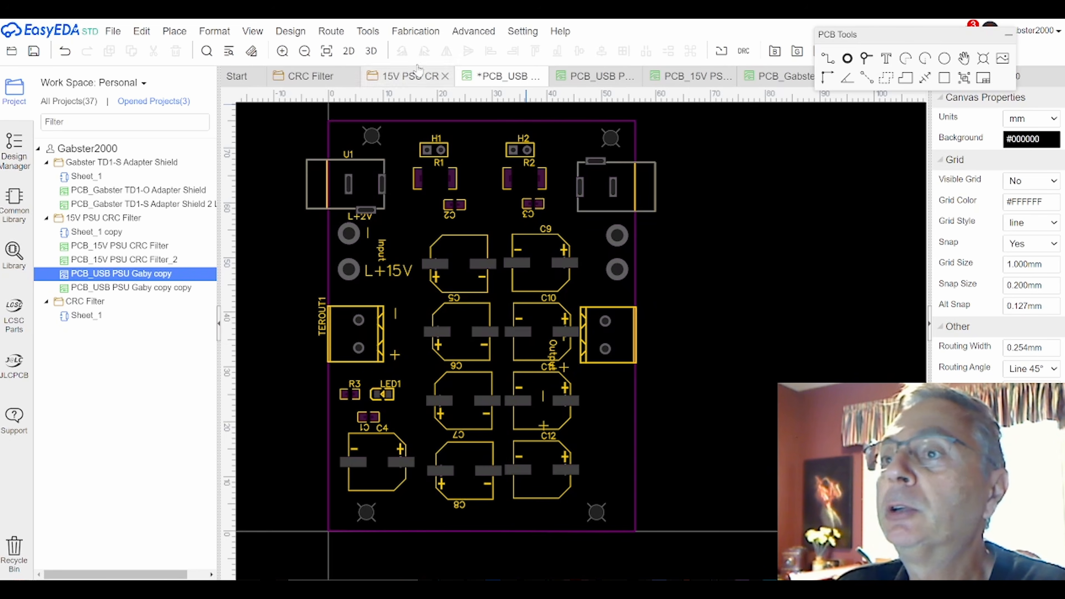
Step: Auto-route the board with the Cloud router on all layers, with real-time display enabled
left_click(338, 35)
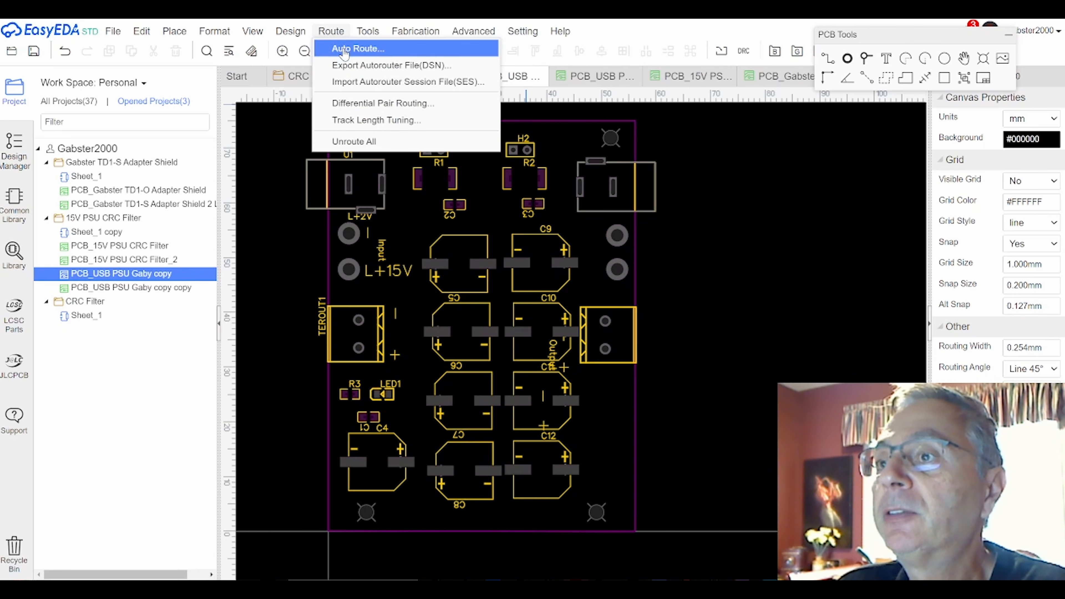
left_click(350, 49)
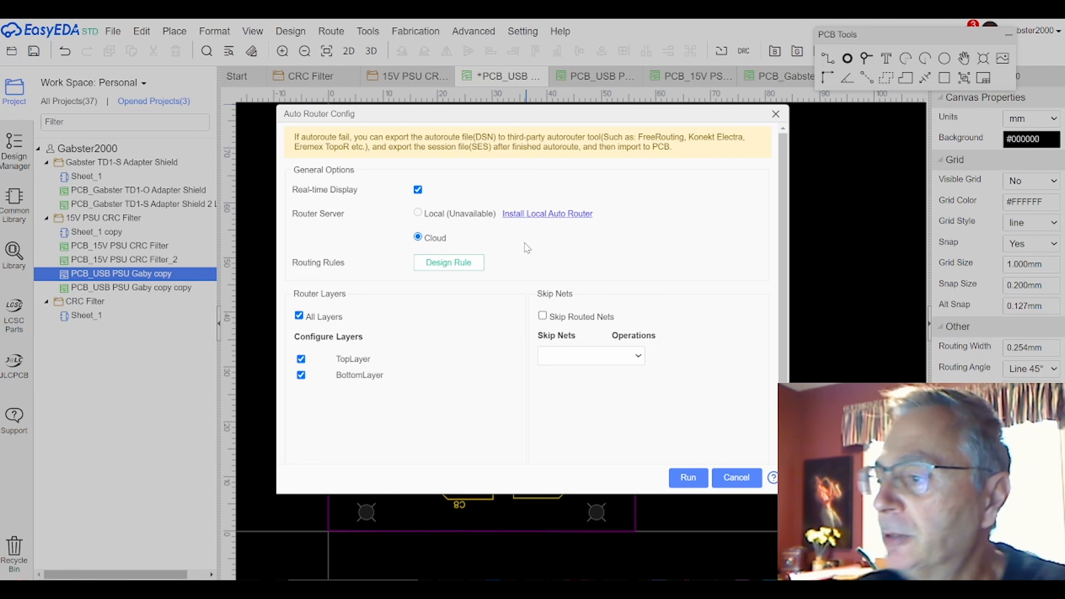
left_click(686, 481)
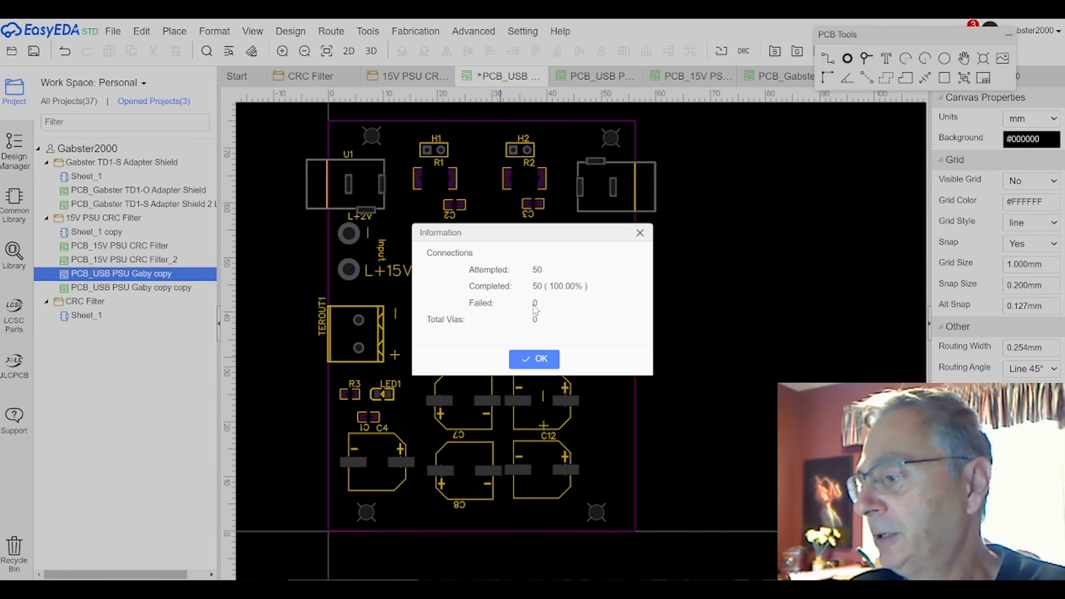
left_click(538, 363)
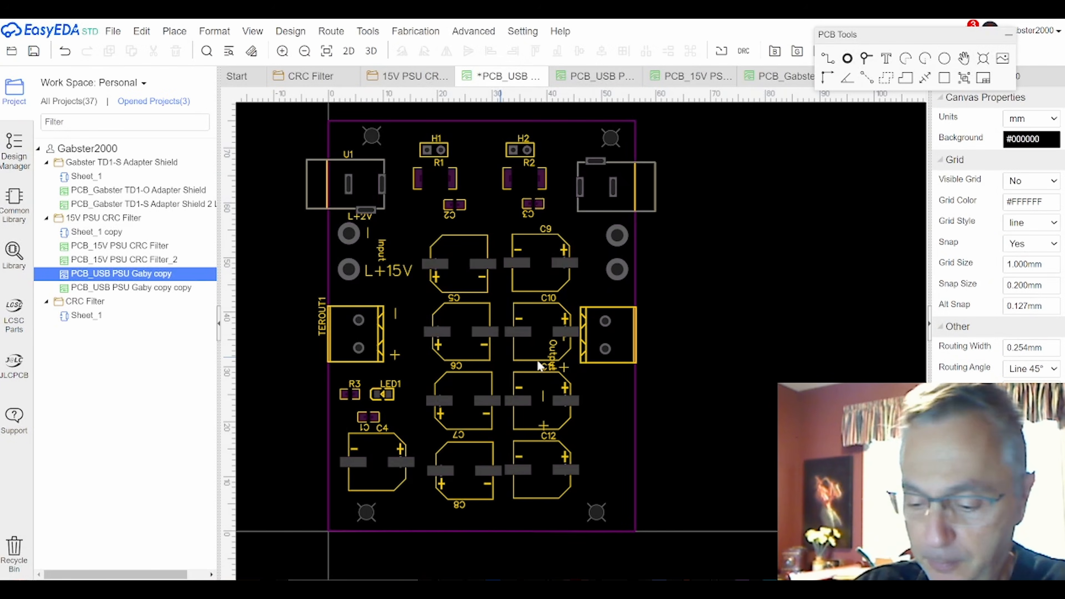
mouse_move(825, 359)
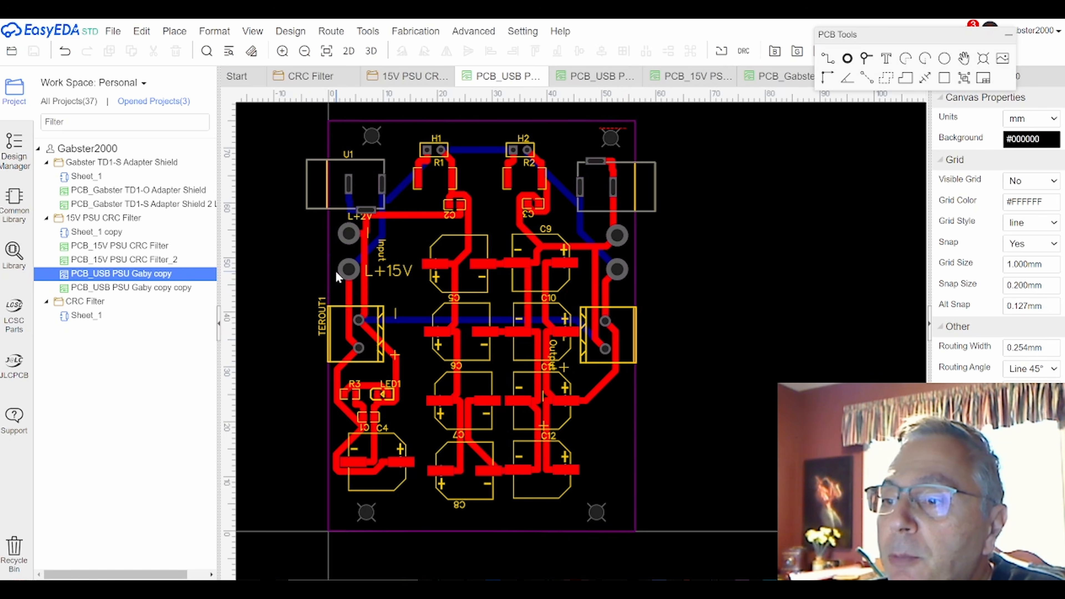
Step: Highlight the nets of the two large input pads to check which components they connect to
left_click(348, 272)
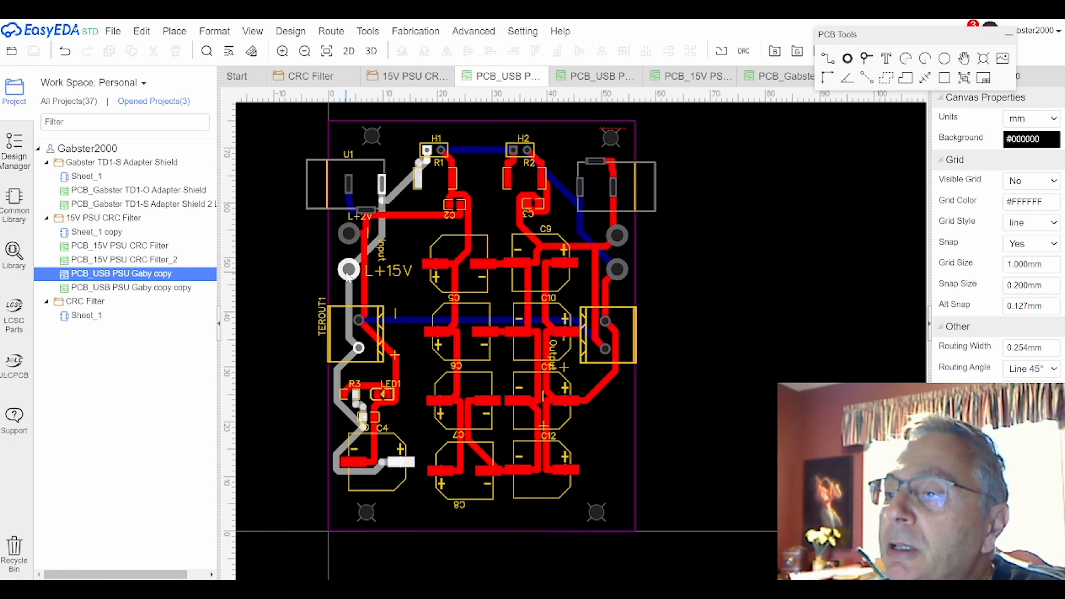
left_click(346, 236)
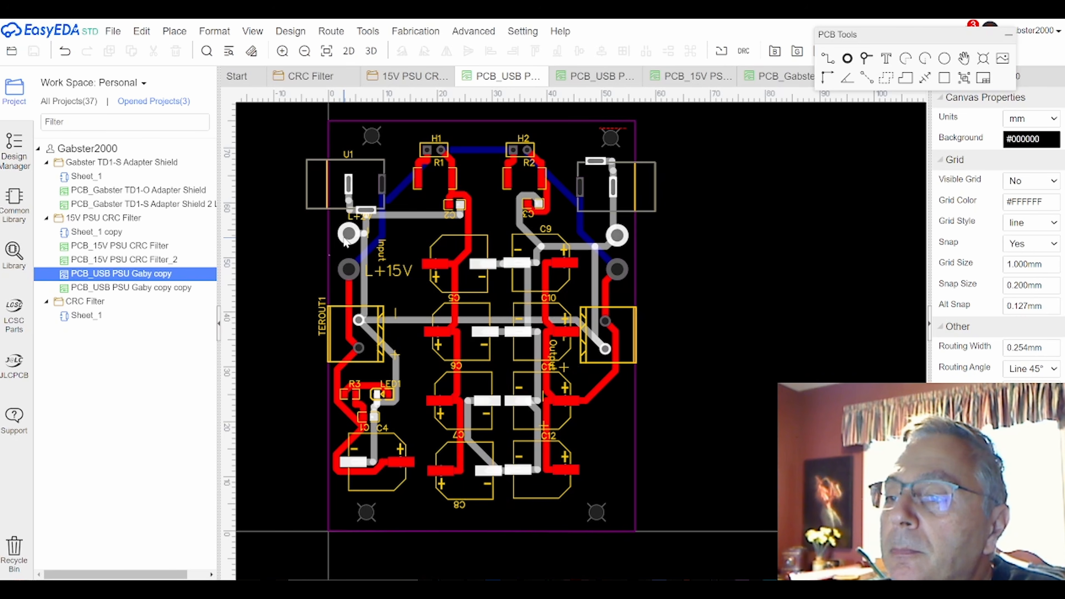
left_click(348, 271)
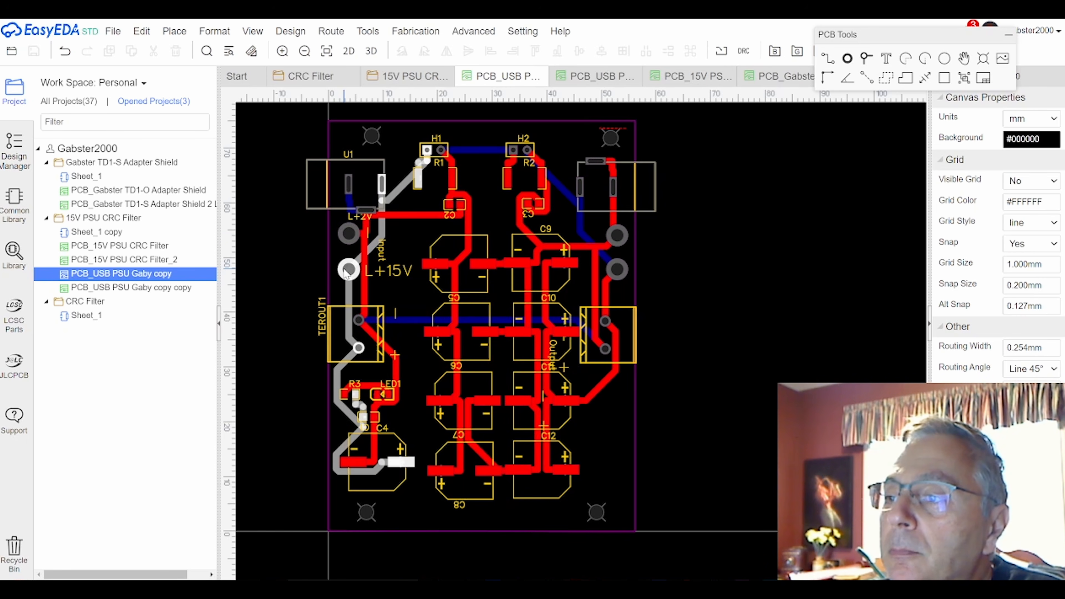
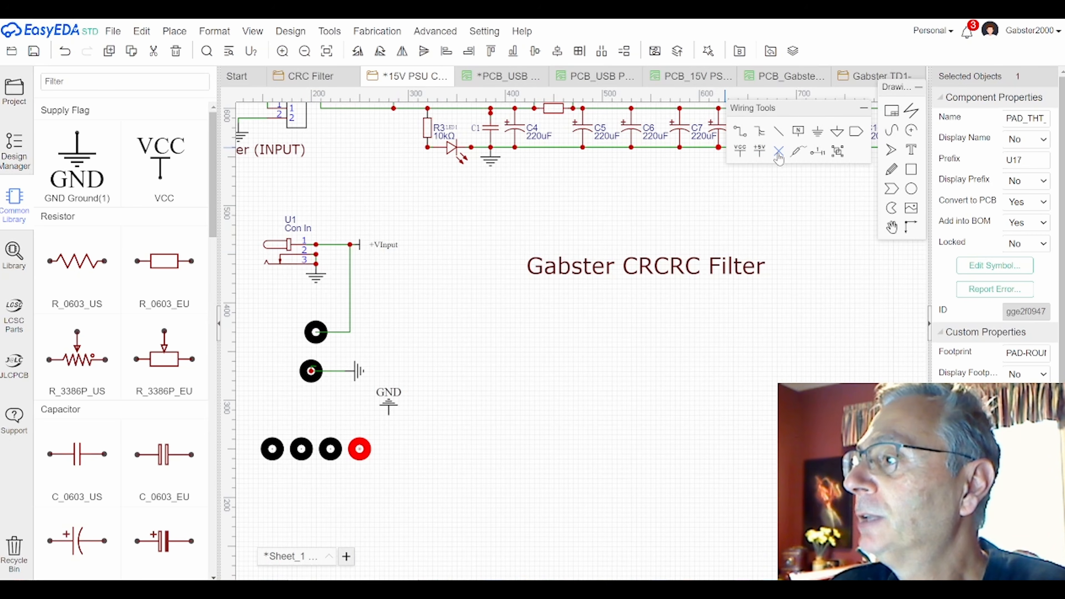
Step: Try to place a no-connect flag directly on the rightmost of the four unused pads in the schematic, and delete the flag
left_click(778, 153)
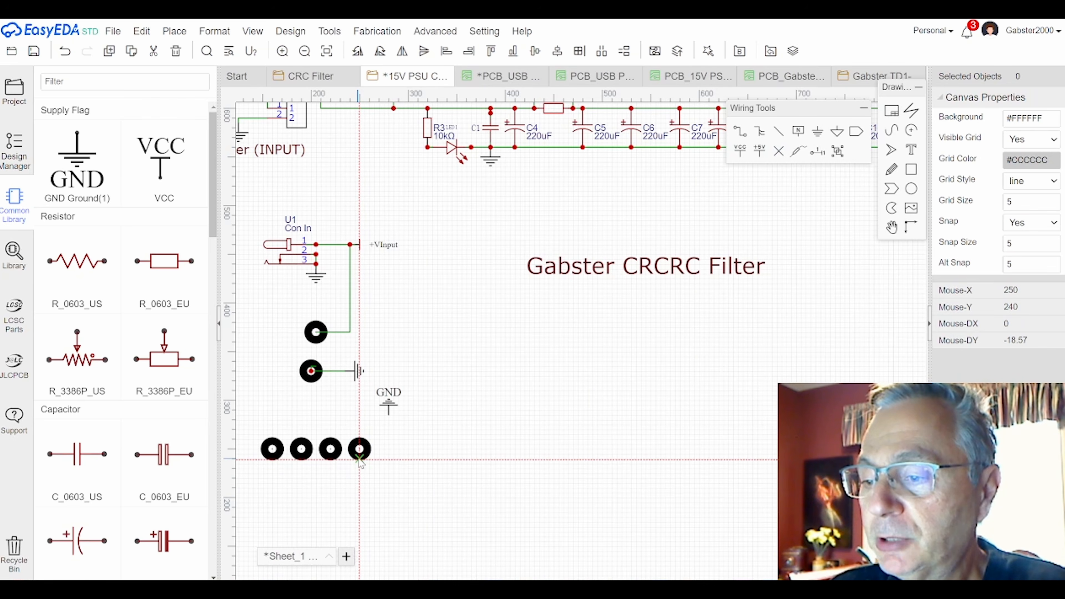
left_click(360, 462)
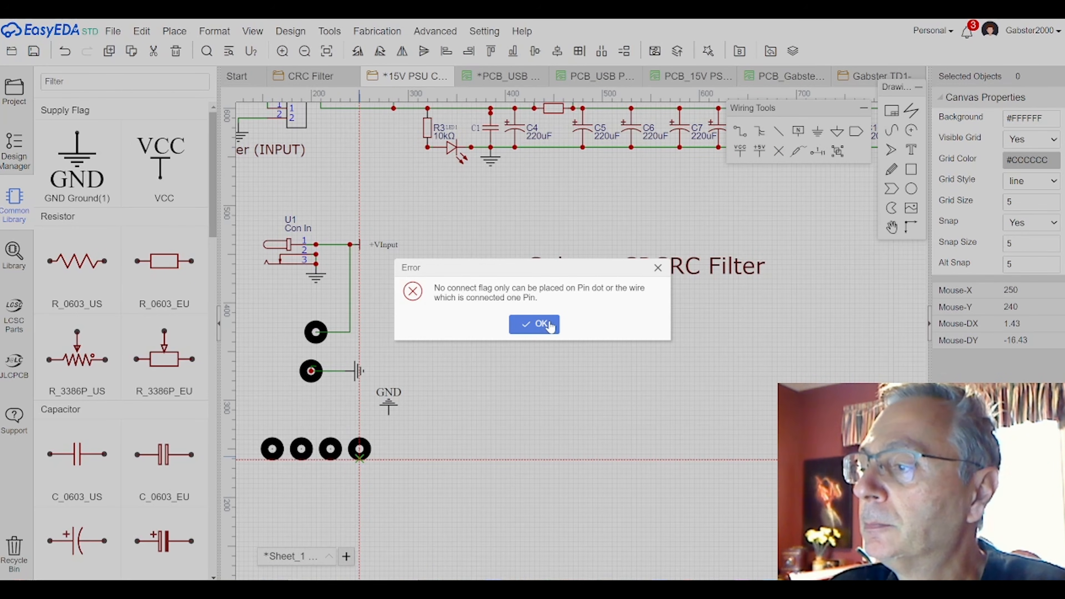
left_click(540, 324)
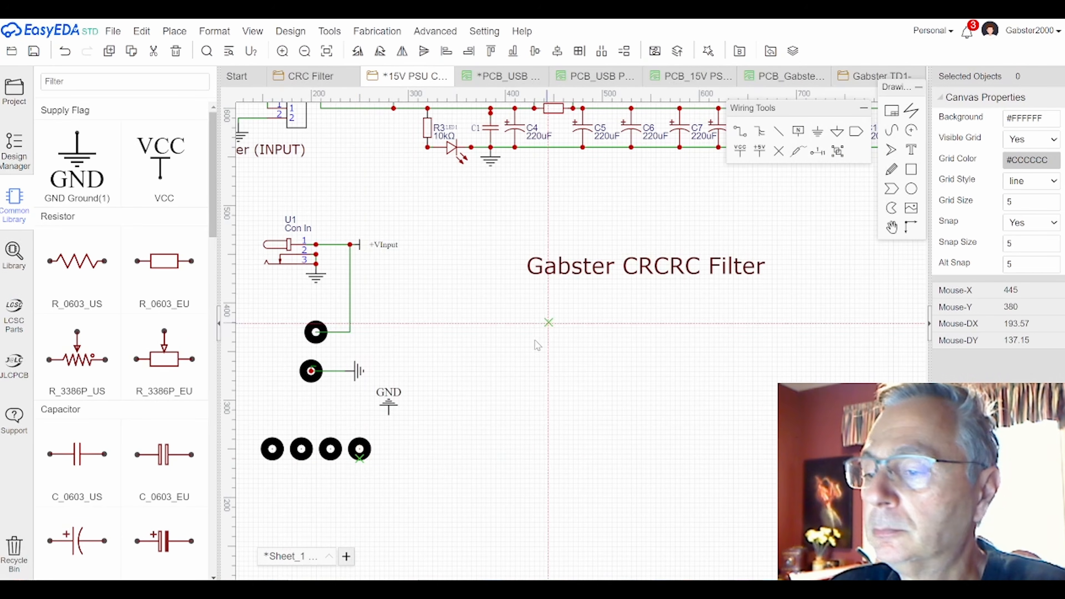
left_click(361, 461)
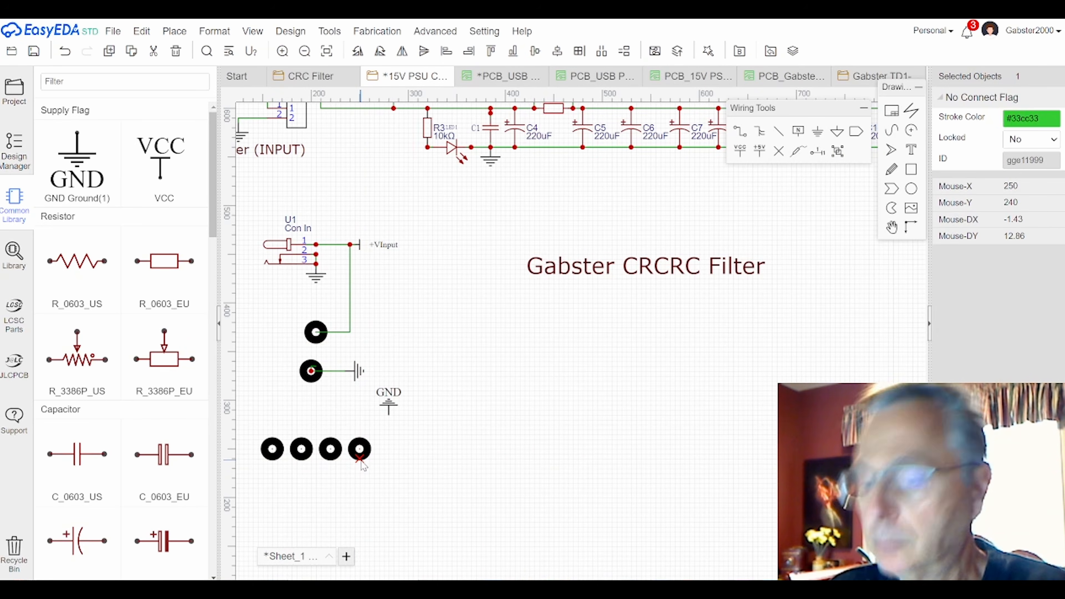
key("Escape")
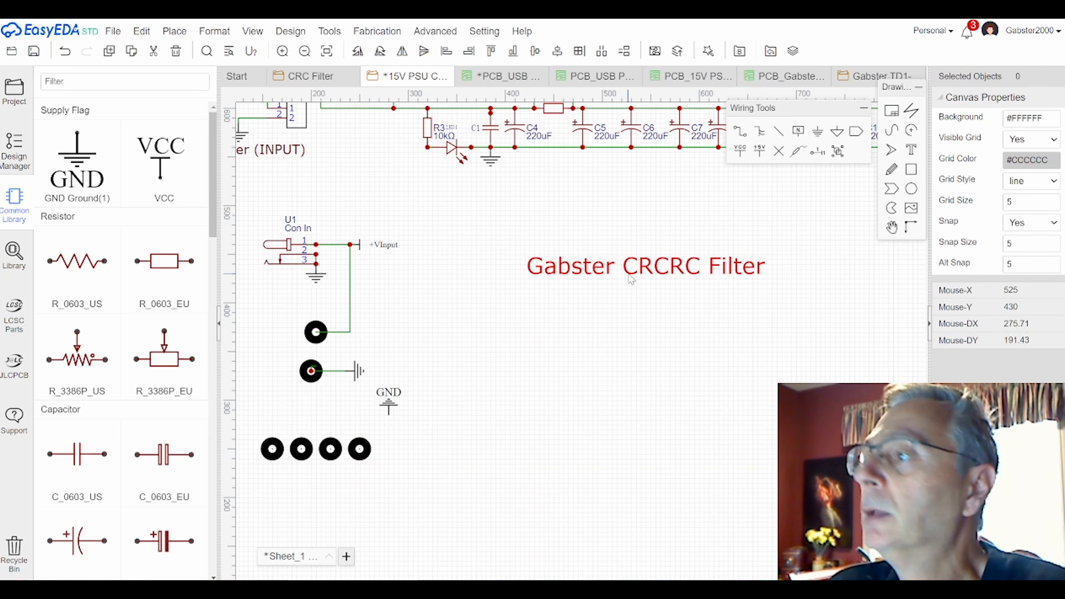
Step: Draw a short vertical wire stub down from each of the two rightmost unused pads in the schematic
left_click(740, 131)
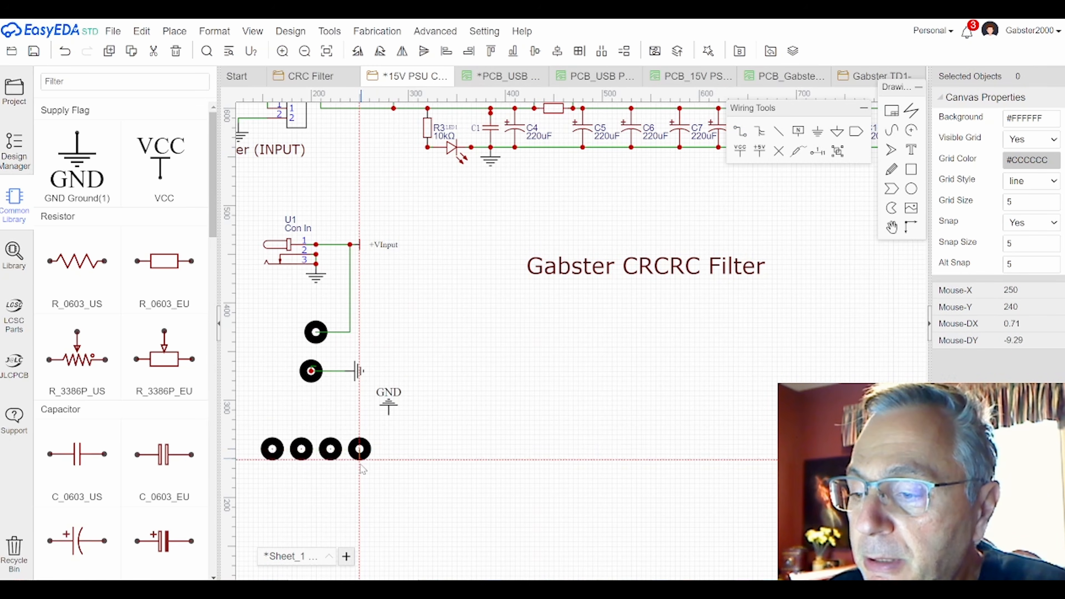
left_click(359, 474)
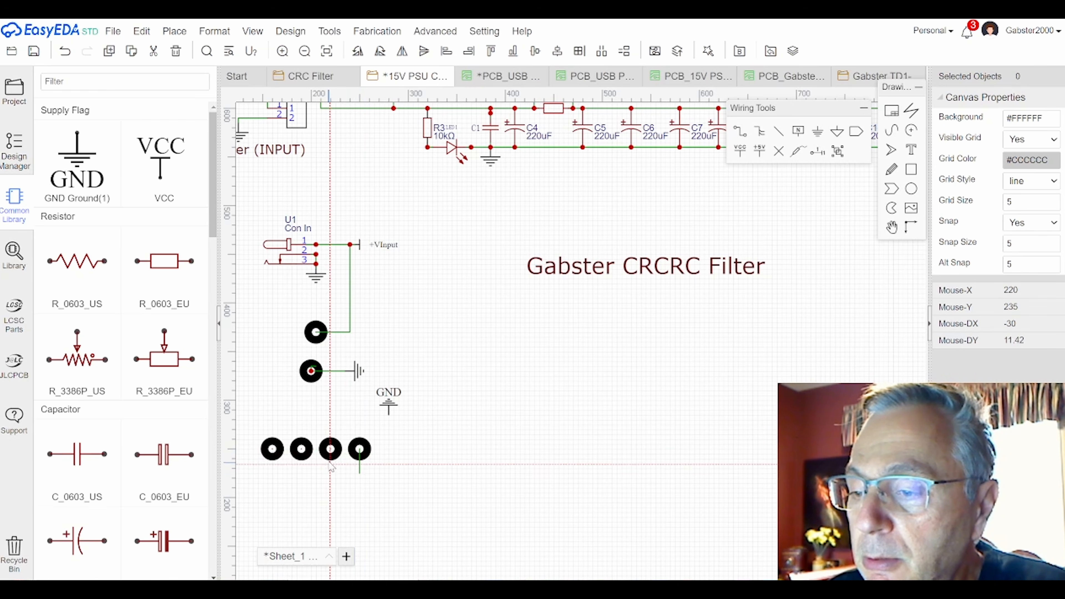
left_click(331, 449)
left_click(329, 474)
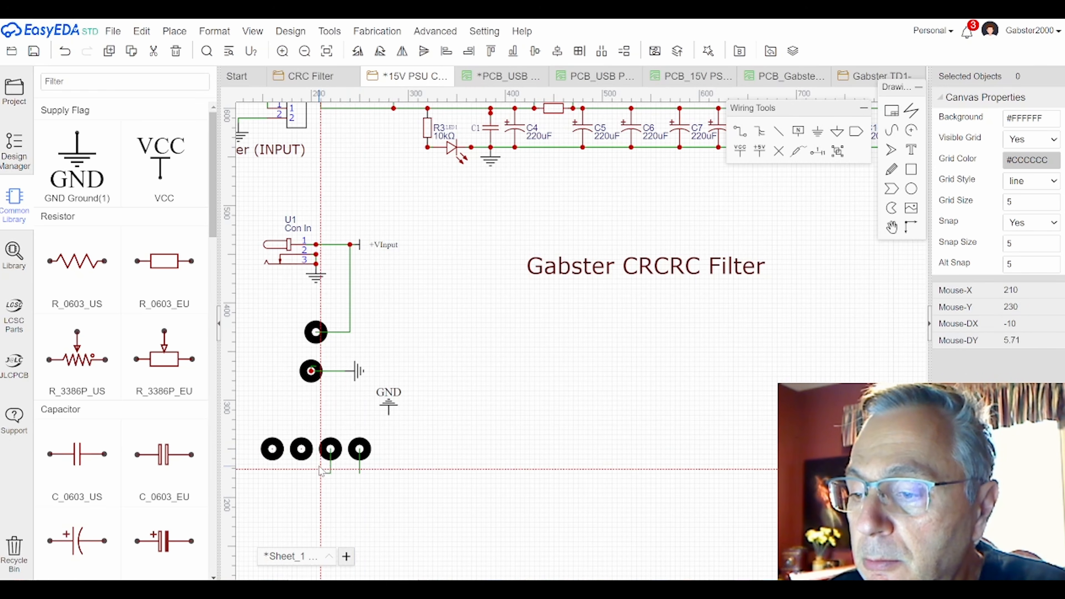
right_click(331, 470)
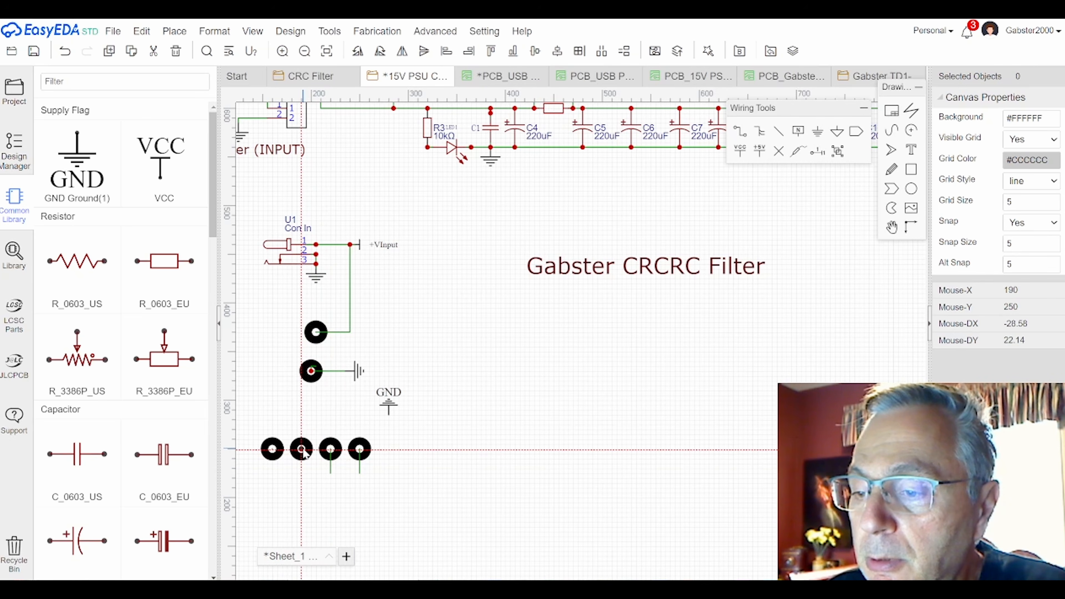
left_click(301, 450)
left_click(302, 475)
left_click(293, 479)
right_click(293, 479)
key("ctrl+z")
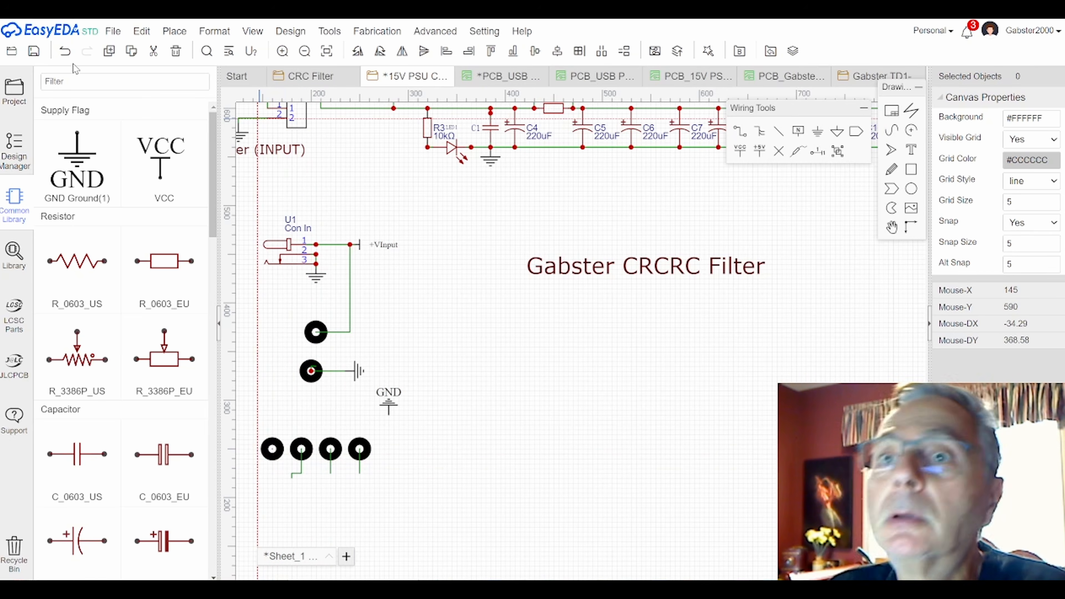
Step: Draw matching straight wire stubs down from the two leftmost unused pads
left_click(301, 450)
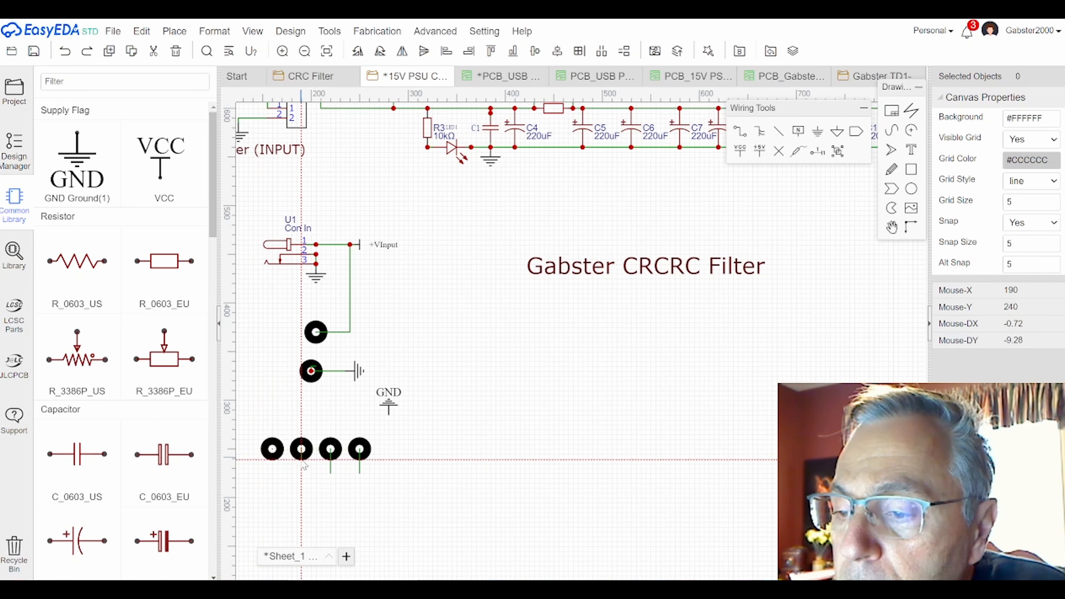
left_click(300, 475)
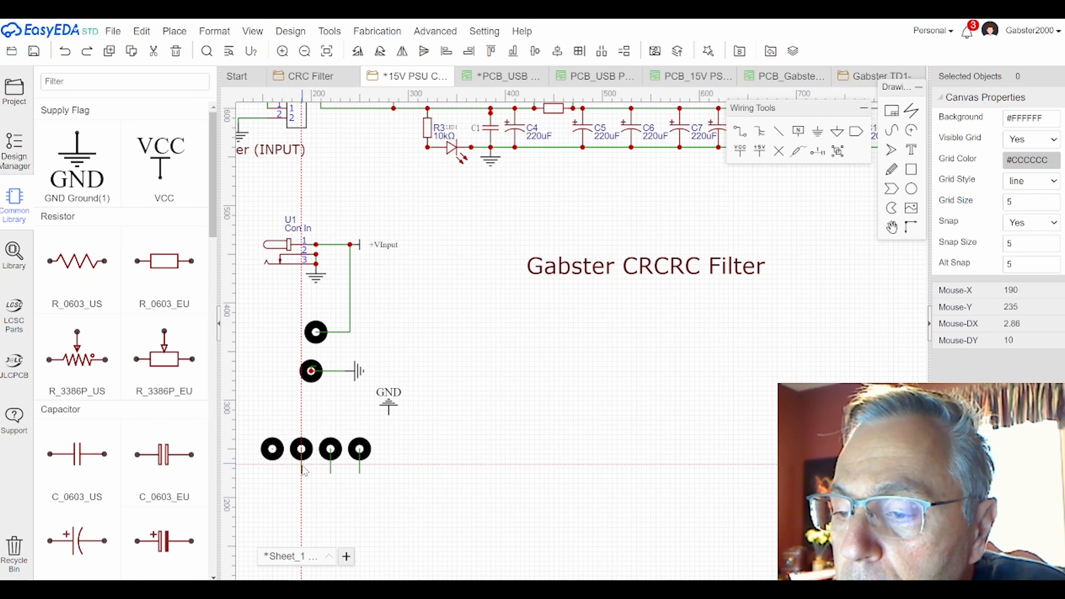
right_click(302, 476)
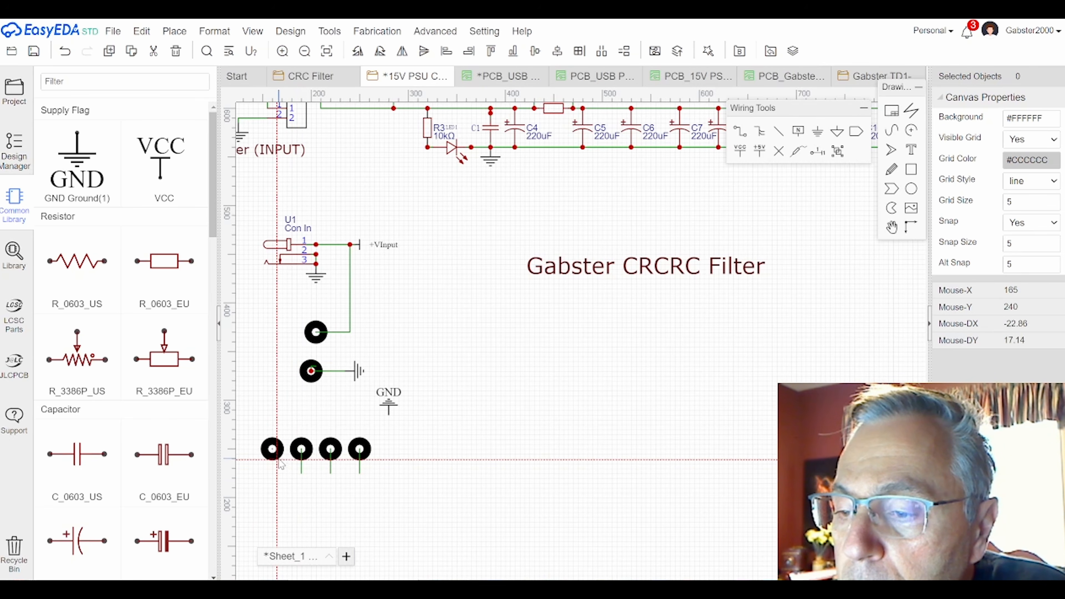
left_click(272, 450)
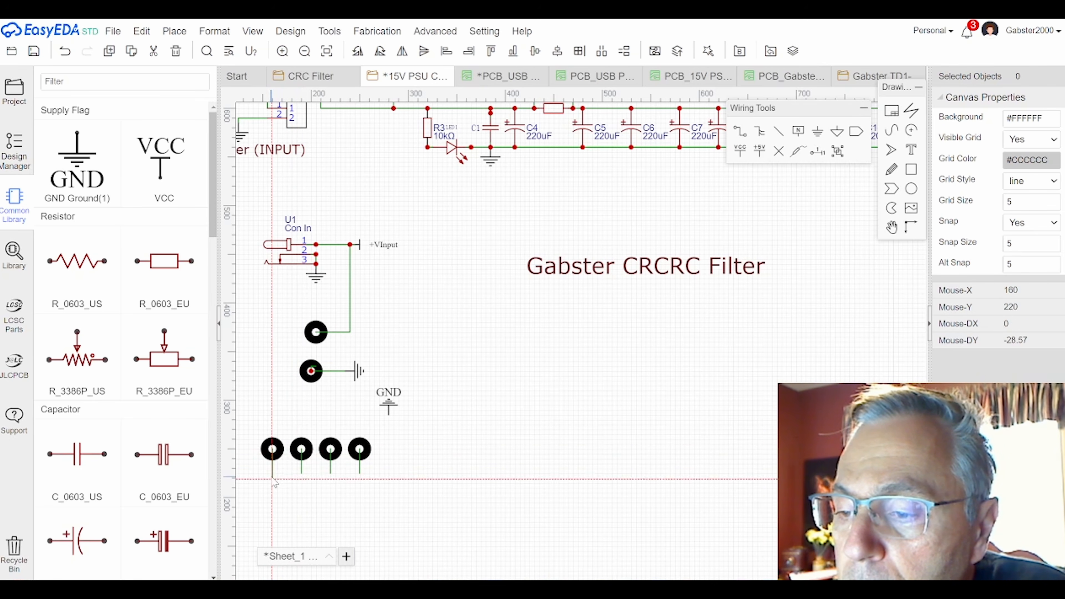
right_click(273, 475)
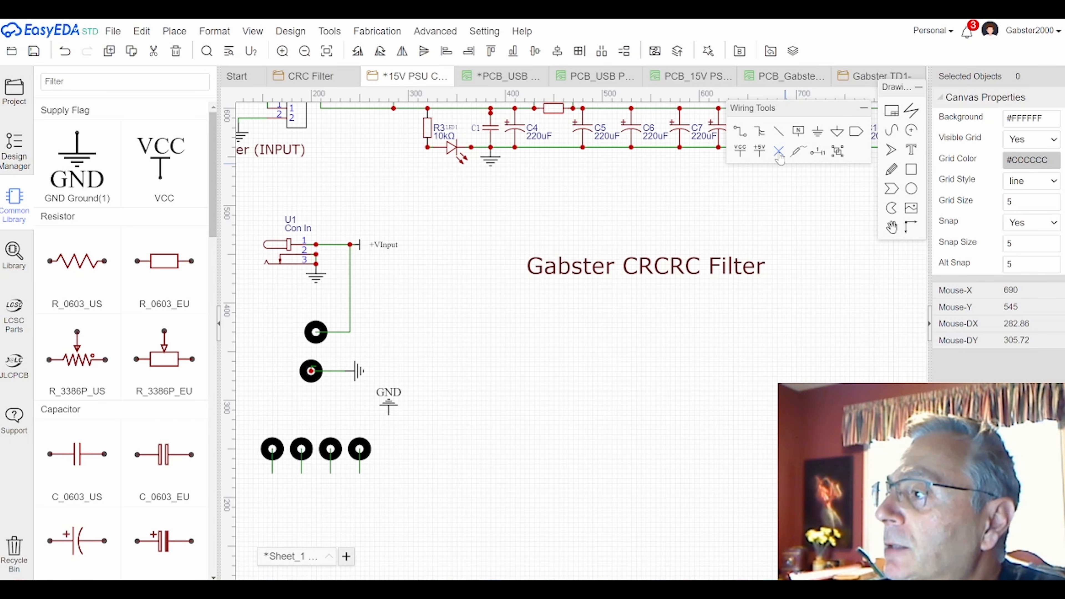
Step: Place a no-connect flag at the lower end of each of the four pad wire stubs
left_click(779, 152)
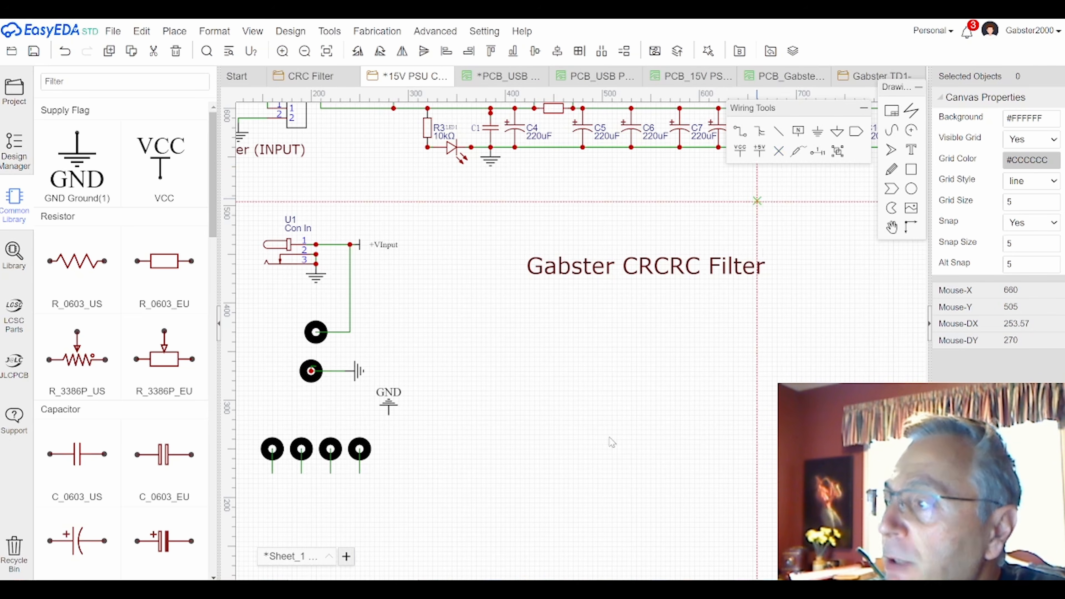
left_click(359, 474)
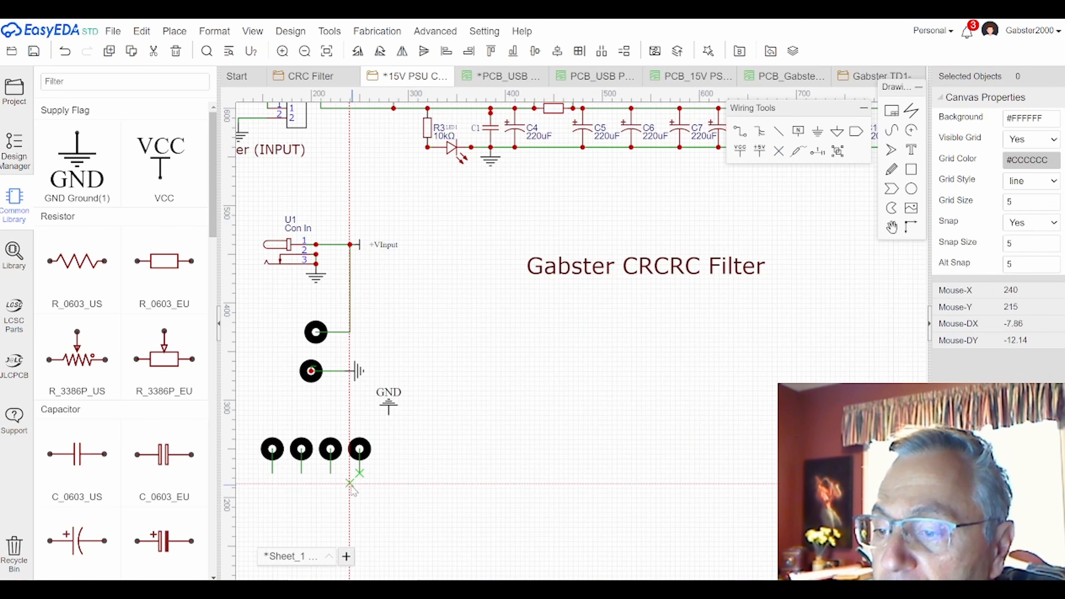
left_click(330, 474)
left_click(302, 474)
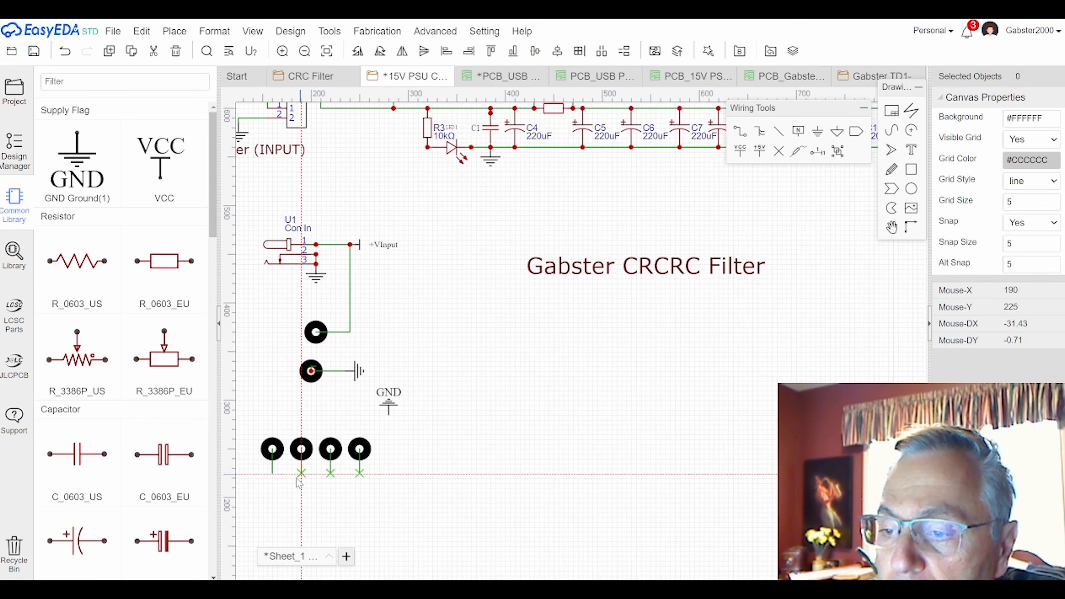
left_click(272, 474)
key("Escape")
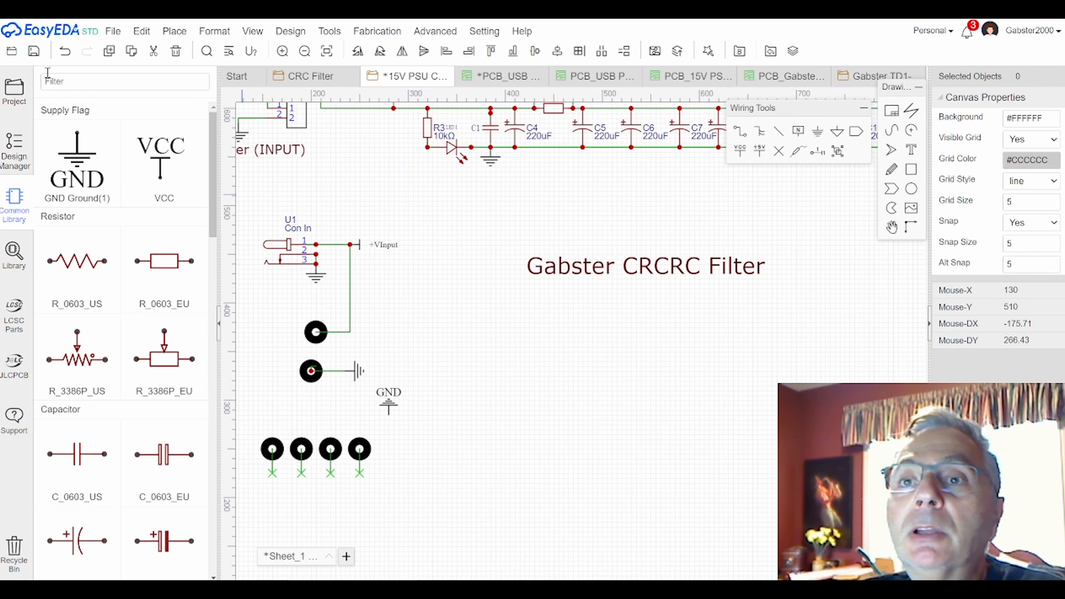
Step: Save the schematic and update the PCB_USB PSU Gaby copy layout with the four unconnected pads
left_click(33, 51)
left_click(292, 34)
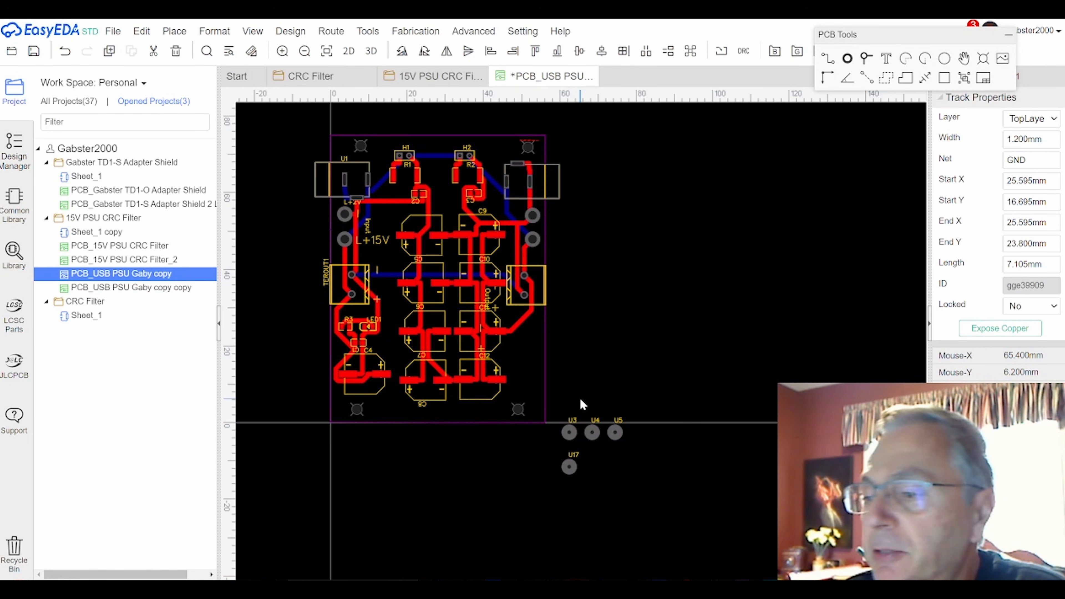
Step: Delete the mounting hole in the lower-right corner of the board outline
left_click(517, 361)
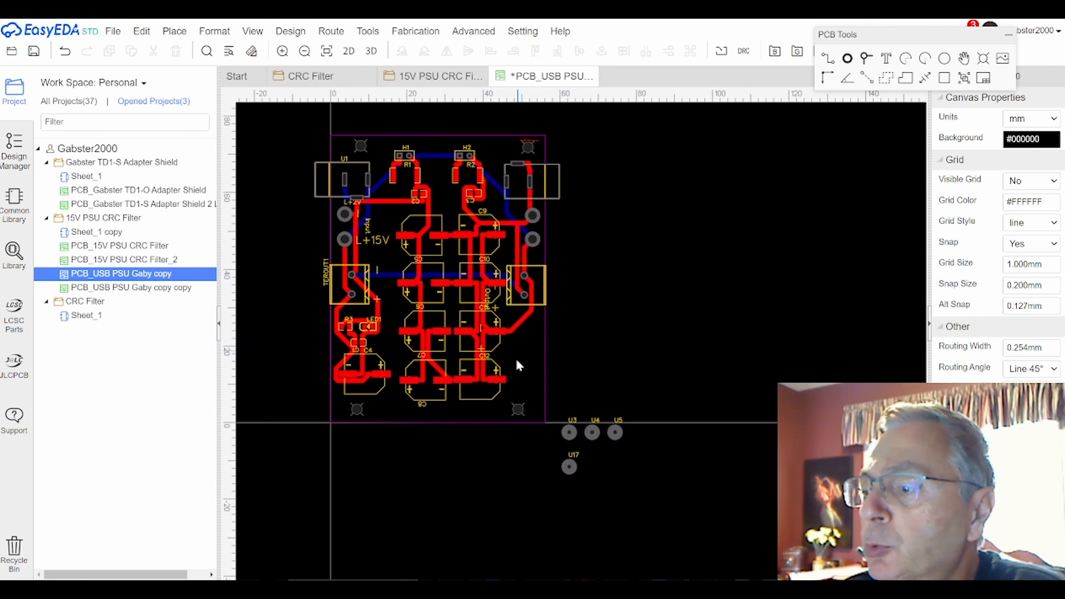
left_click(515, 410)
key("Delete")
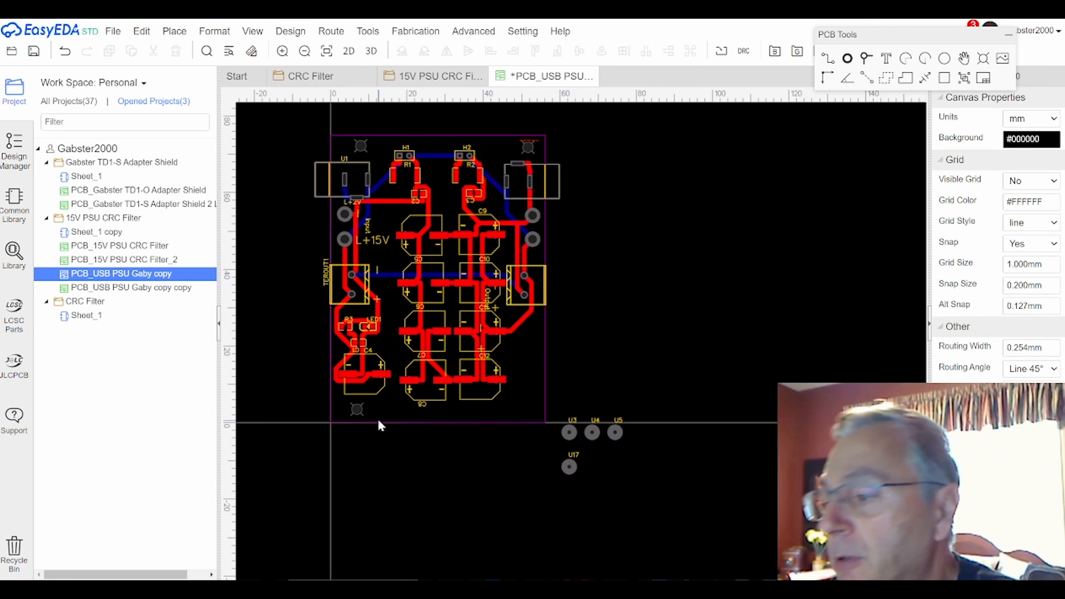
Step: Delete the mounting holes in the lower-left, upper-right and upper-left corners of the board outline, including the leftover marking in the upper-right corner
left_click(357, 410)
key("Delete")
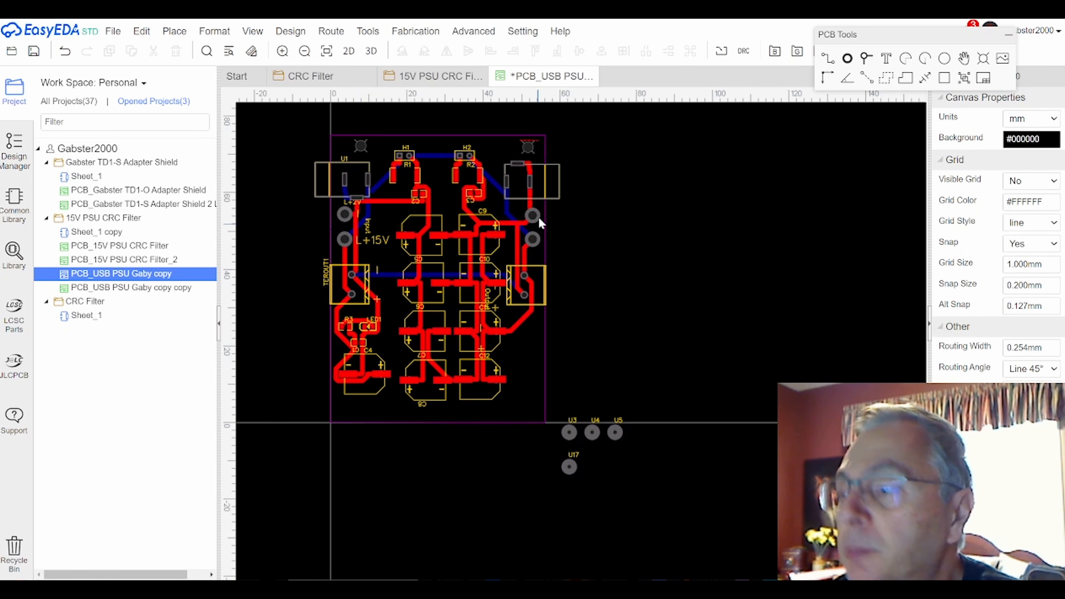
left_click(530, 147)
key("Delete")
left_click(357, 145)
key("Delete")
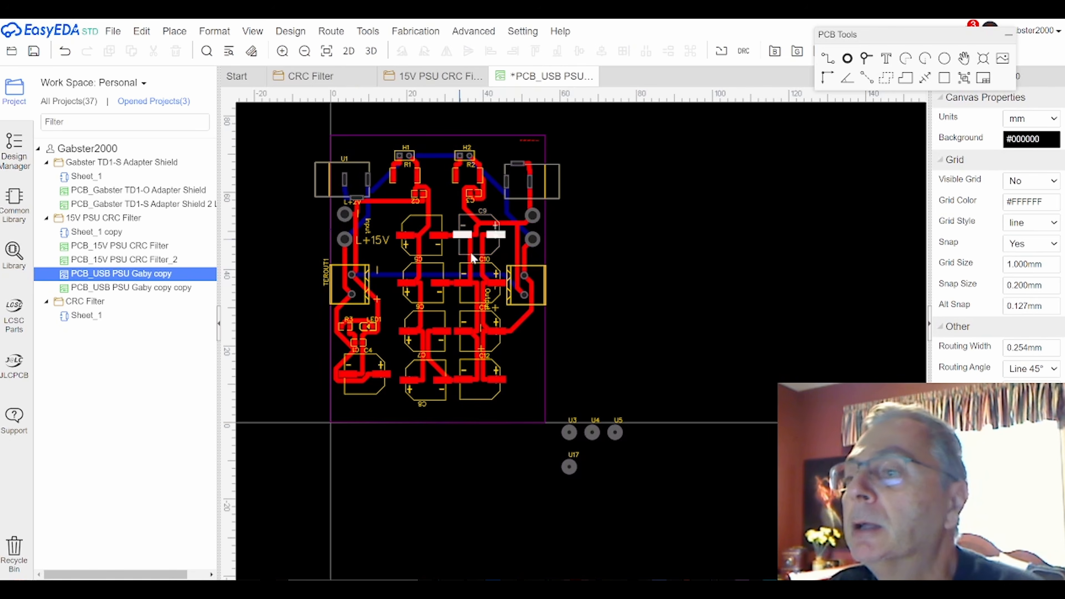
left_click(527, 141)
key("Delete")
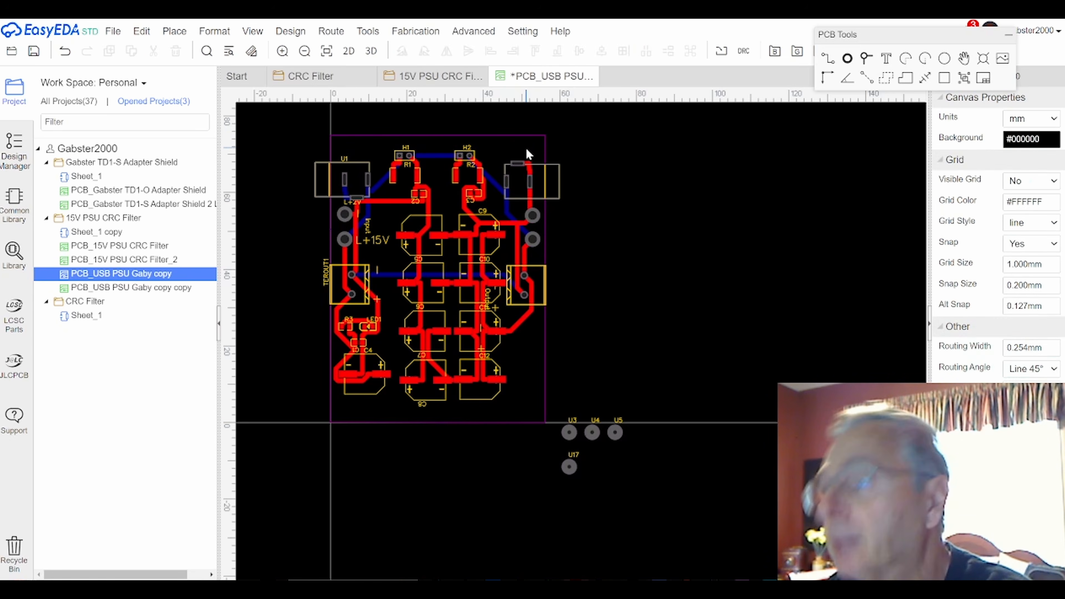
Step: Move pads U3, U17, U4 and U5 into the board's four corners, with U4 and U5 level at Y 72.000 mm
left_click_drag(569, 432, 352, 410)
left_click_drag(570, 467, 532, 412)
left_click_drag(587, 437, 346, 144)
left_click_drag(615, 432, 530, 146)
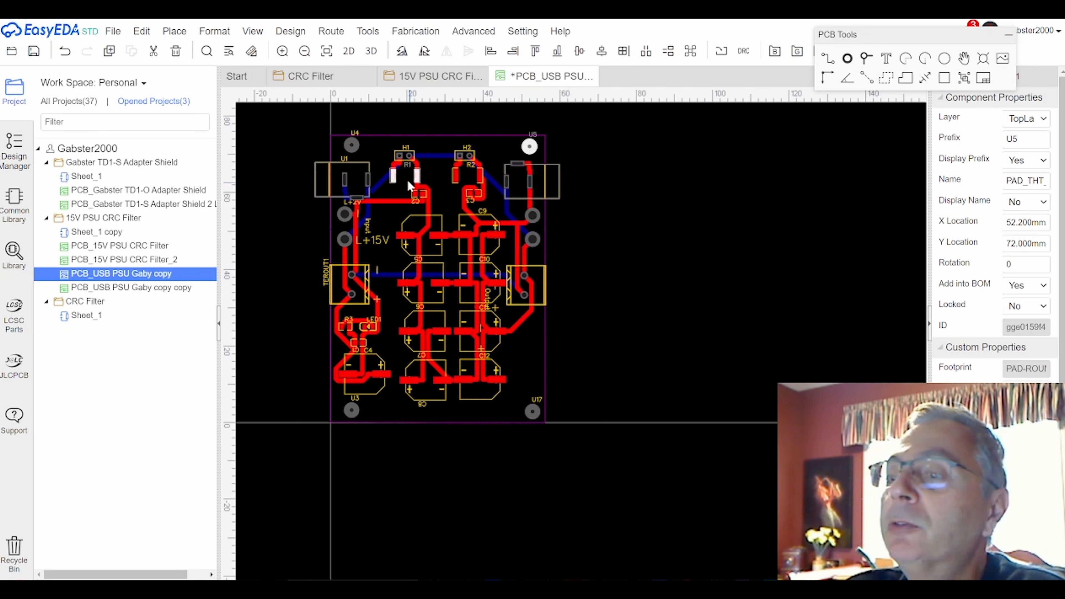
left_click_drag(352, 148, 352, 146)
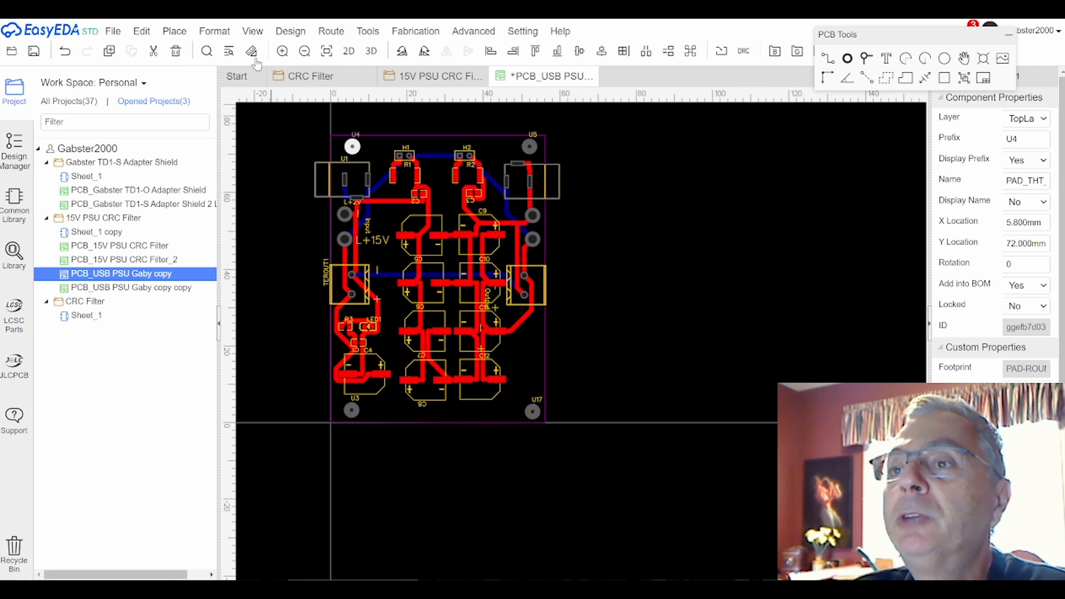
Step: Measure the distance between the centres of pads U4 and U5 along the board's upper edge
left_click(252, 51)
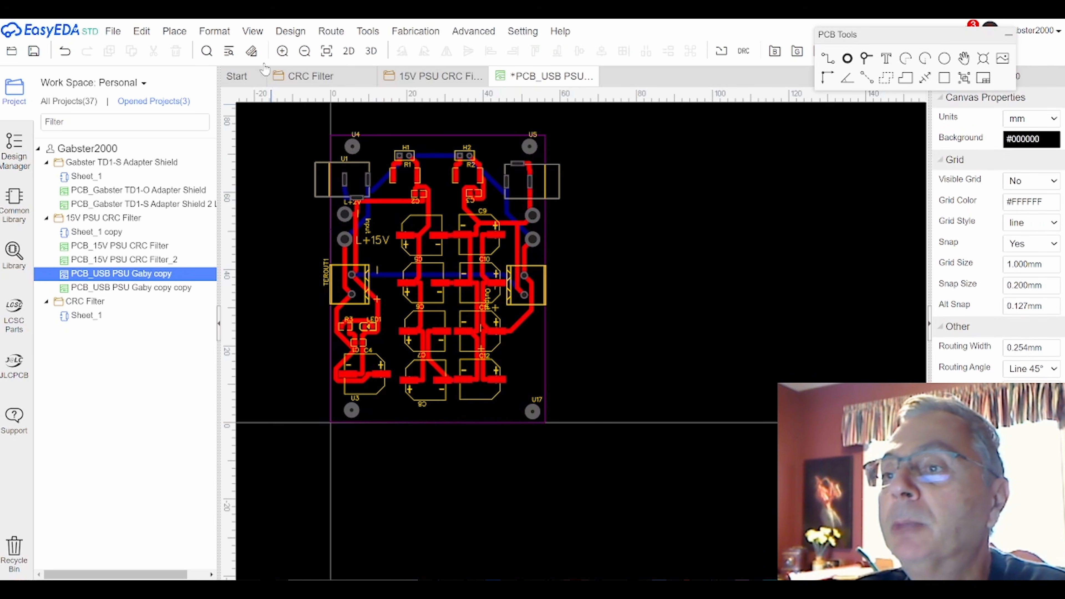
left_click(353, 146)
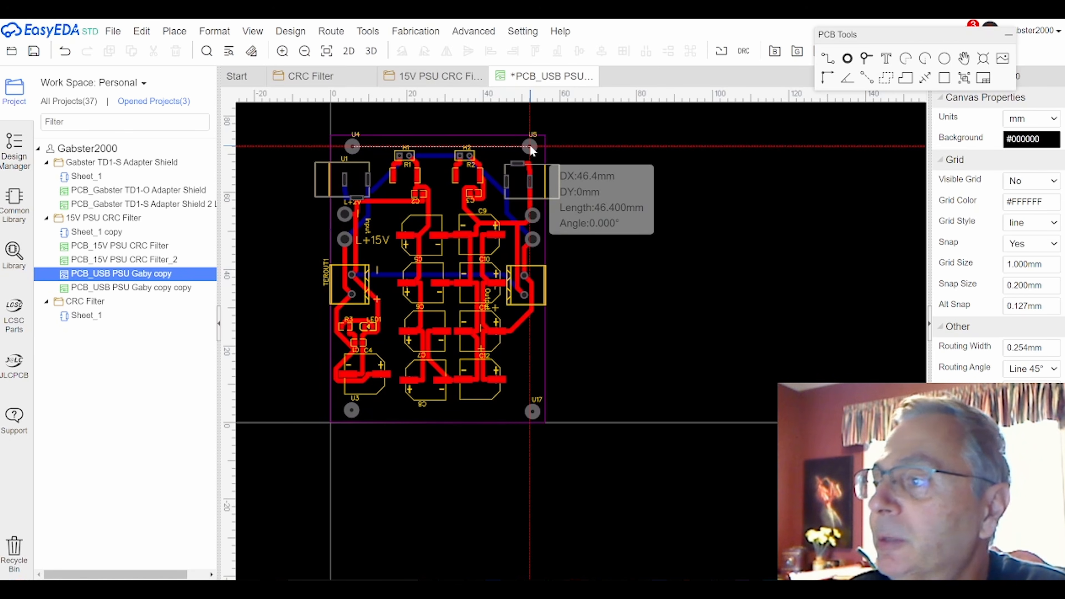
right_click(529, 147)
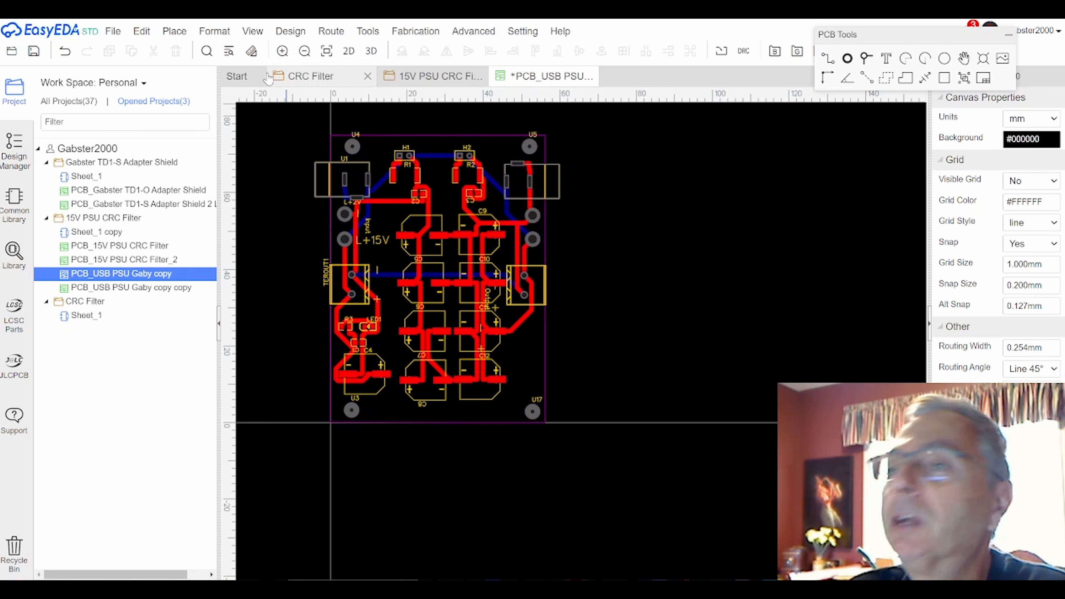
Step: Make the grid visible on the PCB canvas
left_click(263, 36)
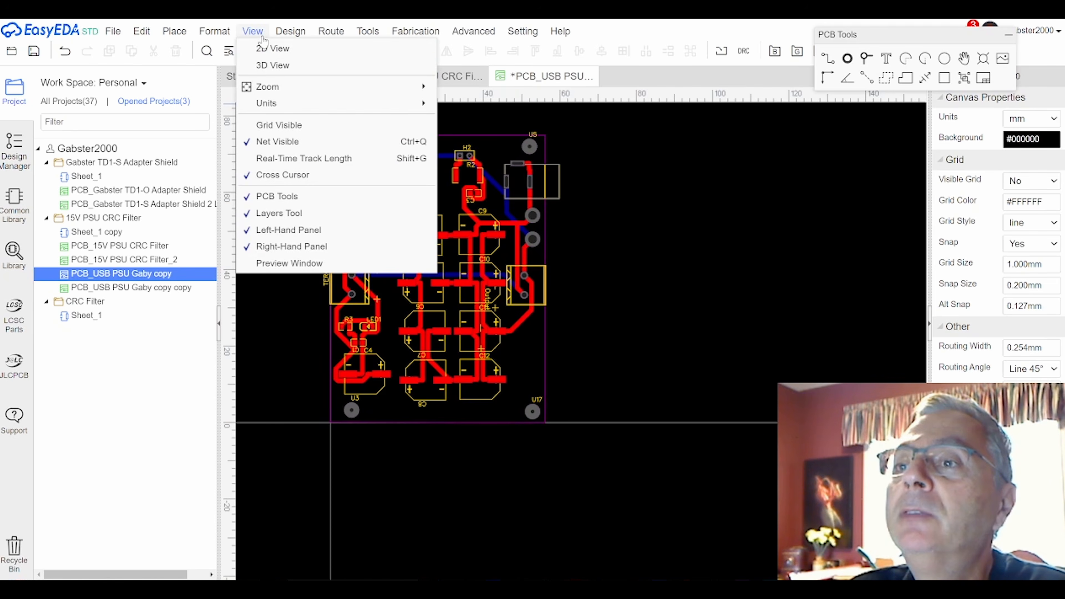
left_click(270, 123)
scroll(466, 102, "up", 2)
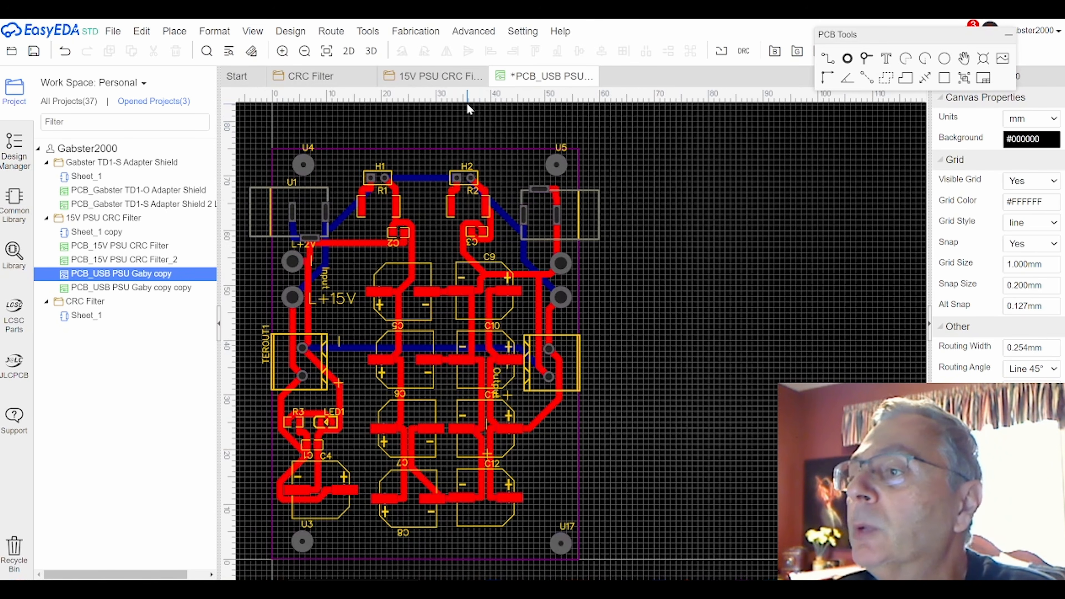
scroll(467, 105, "down", 1)
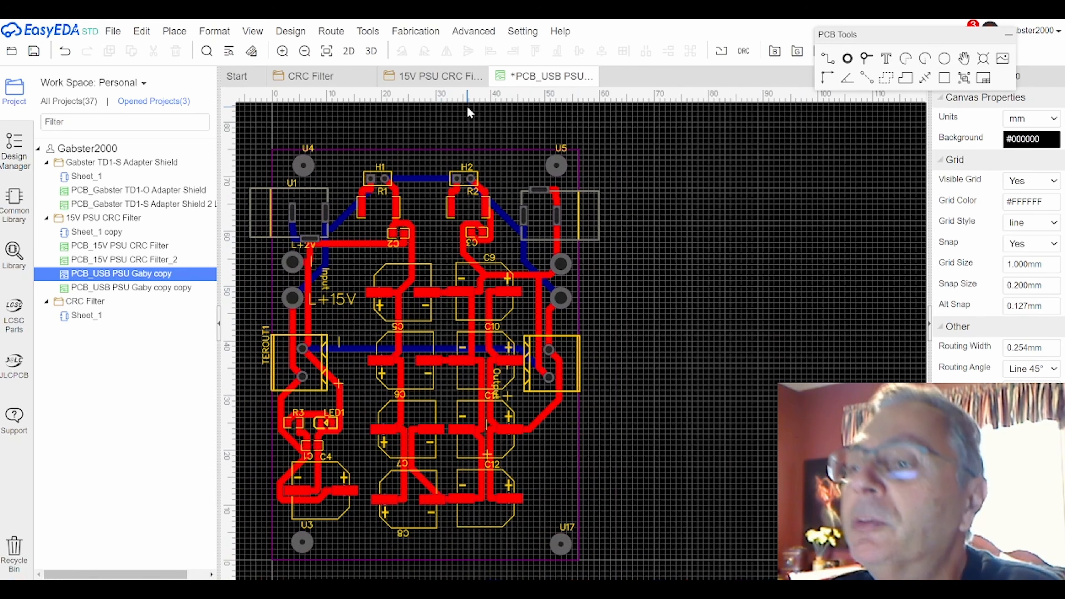
Step: Shift pad U4 outward and lower U4 and U5 to Y 71.200 mm, with U5 at X 51.800 mm
left_click_drag(307, 167, 298, 165)
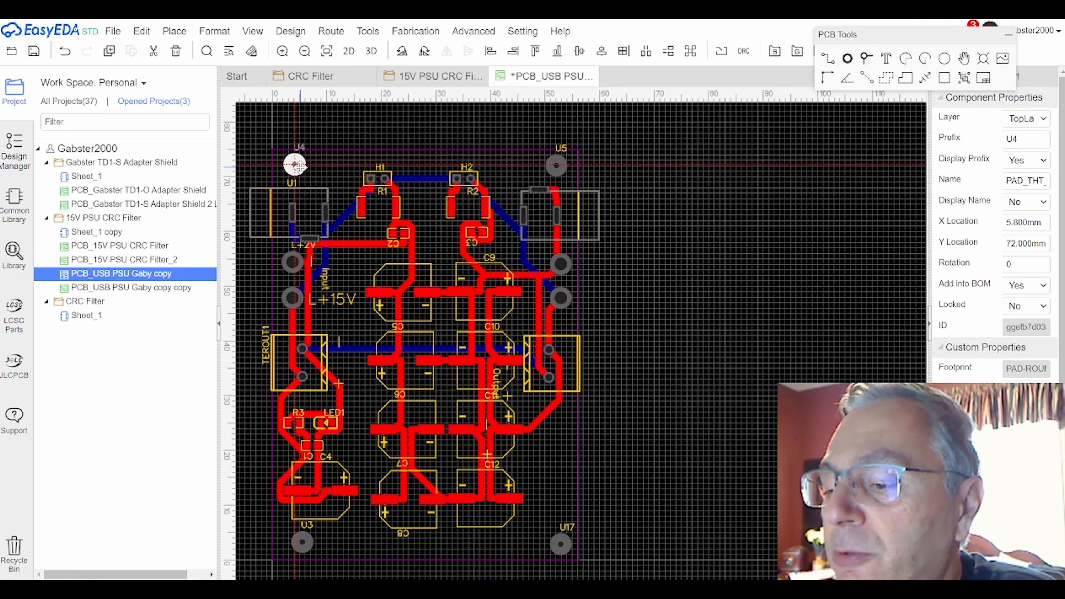
left_click_drag(298, 167, 300, 175)
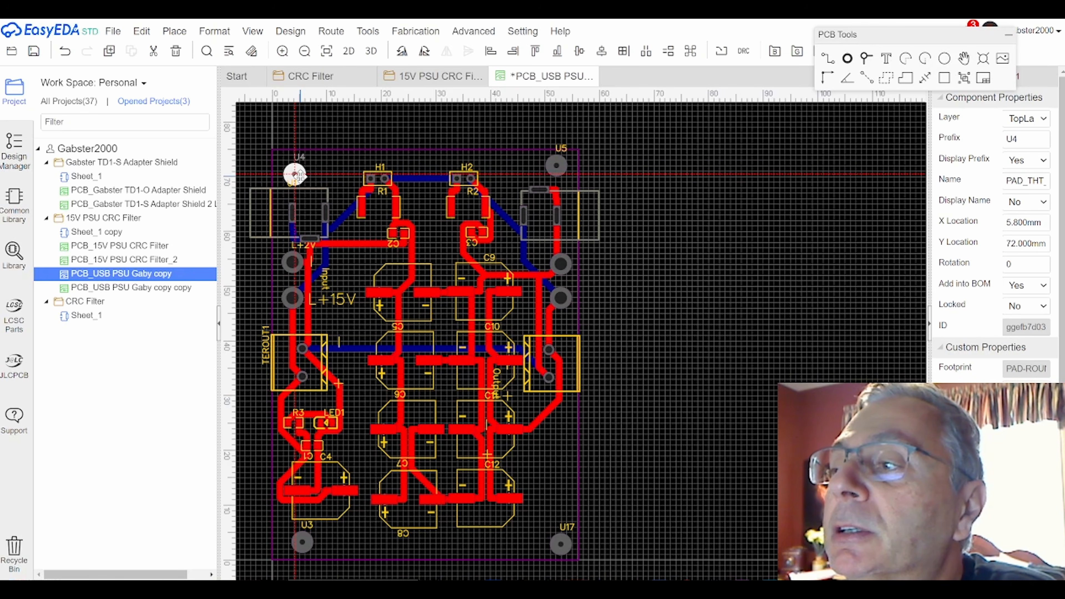
left_click_drag(300, 177, 298, 169)
left_click(558, 166)
left_click_drag(564, 165, 561, 169)
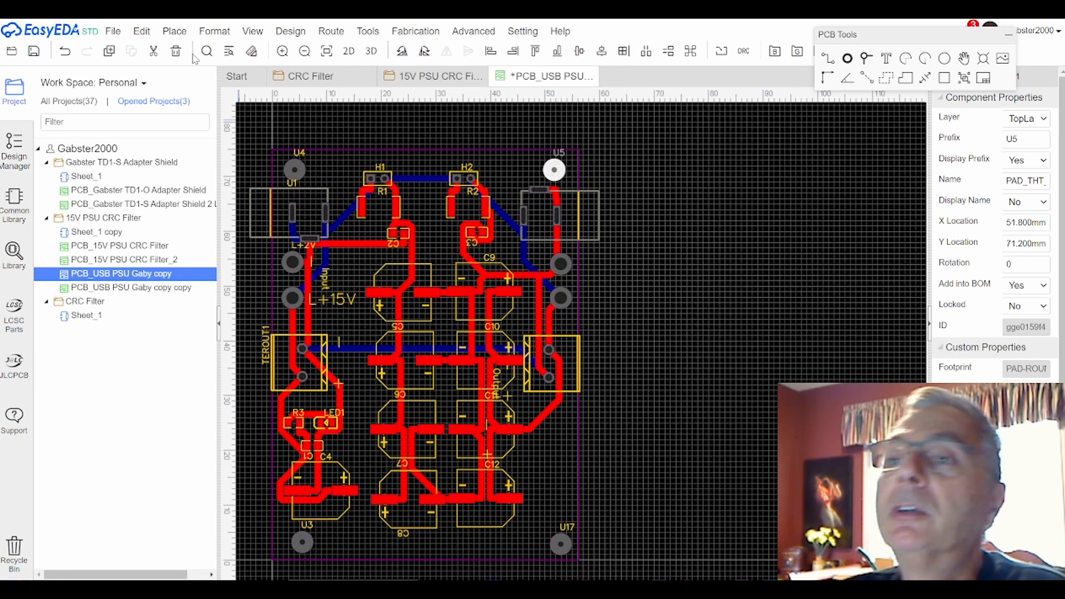
Step: Measure the new centre-to-centre spacing between pads U4 and U5
left_click(251, 52)
left_click(295, 169)
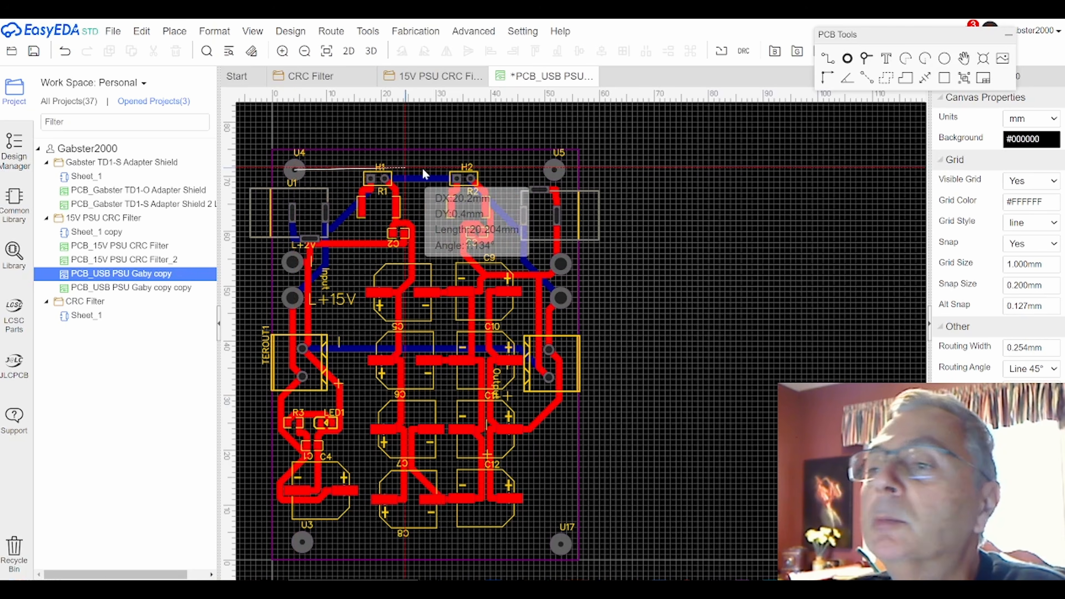
right_click(556, 170)
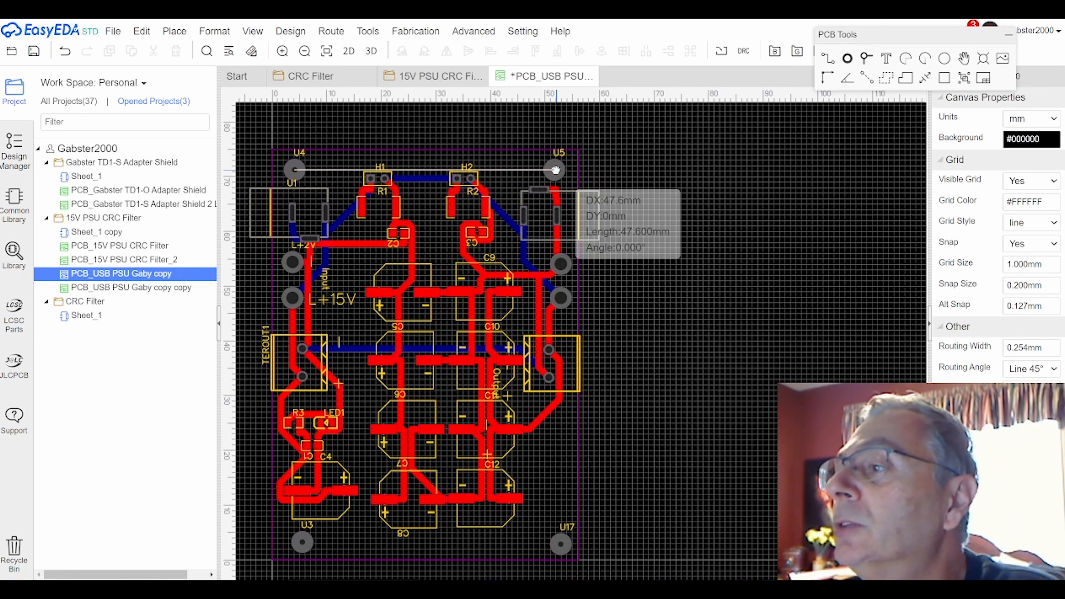
Step: Move pad U5 outward to X 53.000 mm, Y 71.400 mm and pad U4 to X 2.800 mm, Y 71.200 mm
left_click(563, 171)
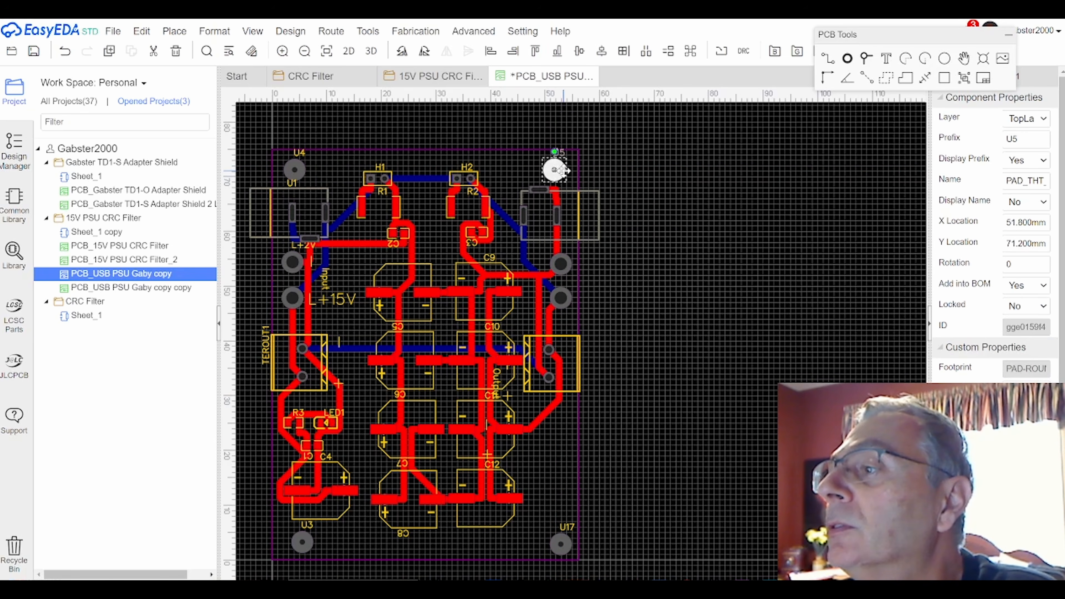
left_click_drag(564, 171, 570, 169)
left_click_drag(295, 169, 279, 172)
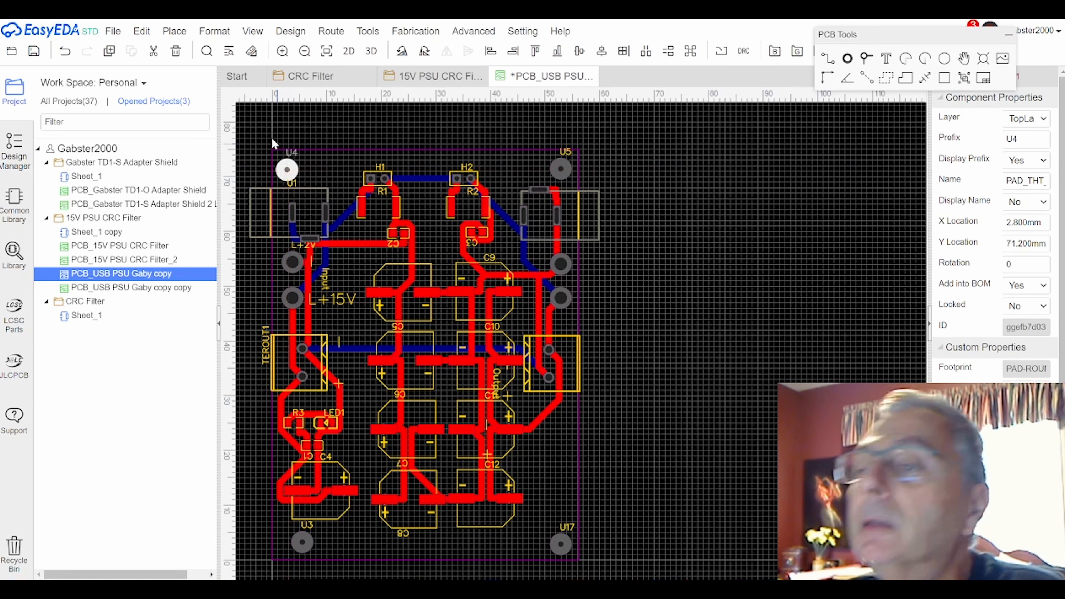
Step: Measure the U4–U5 spacing and shift pad U4 inward to X 3.400 mm
left_click(250, 51)
left_click(287, 170)
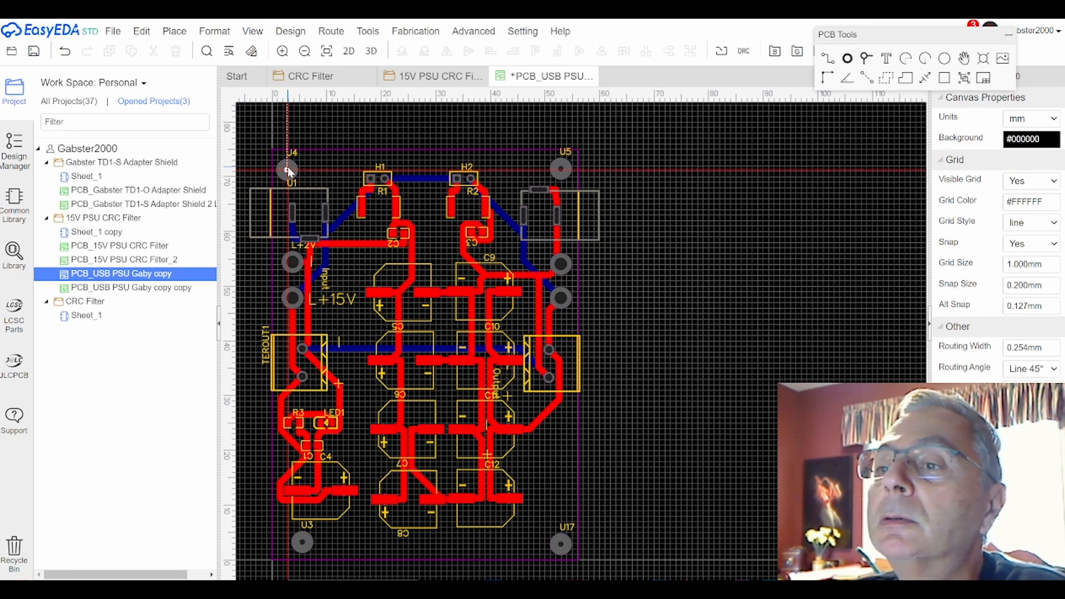
right_click(560, 169)
left_click_drag(297, 172, 300, 172)
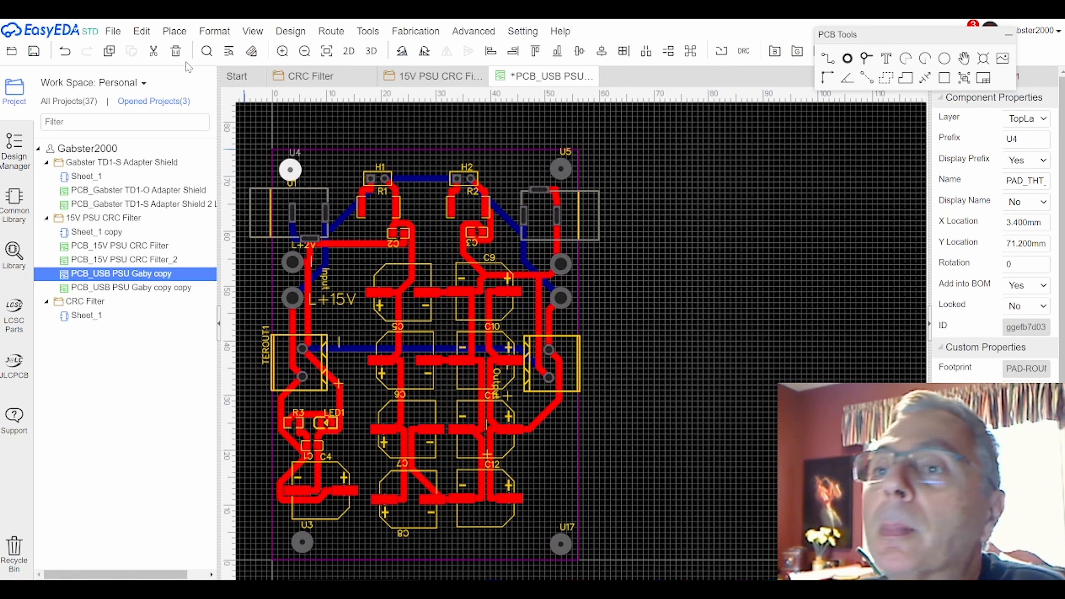
Step: Measure the spacing again and shift pad U5 inward to X 52.400 mm, Y 71.400 mm
left_click(250, 54)
left_click(289, 170)
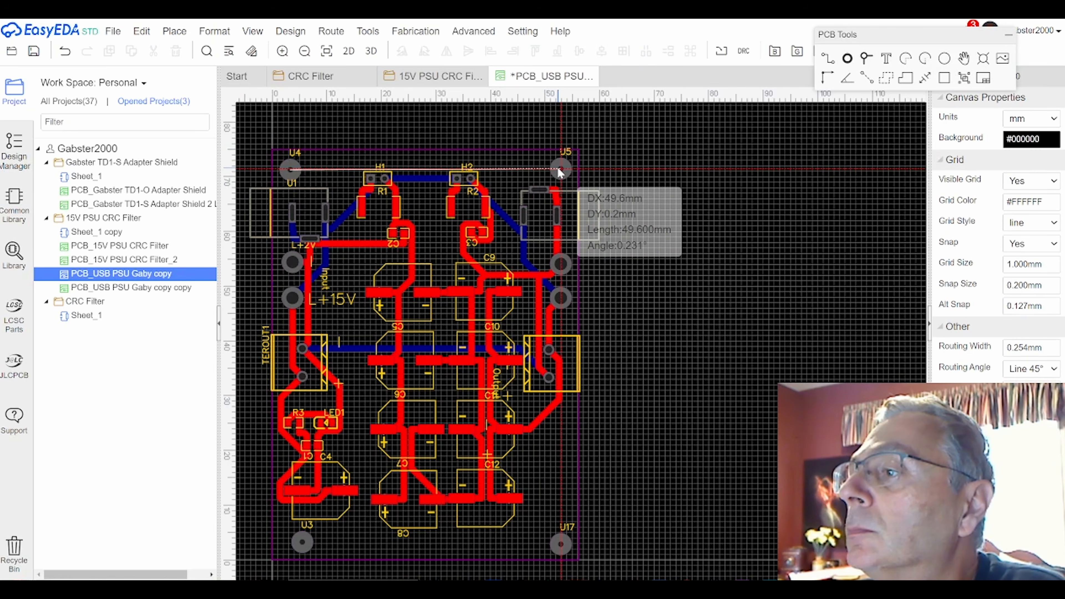
key("Escape")
left_click(560, 169)
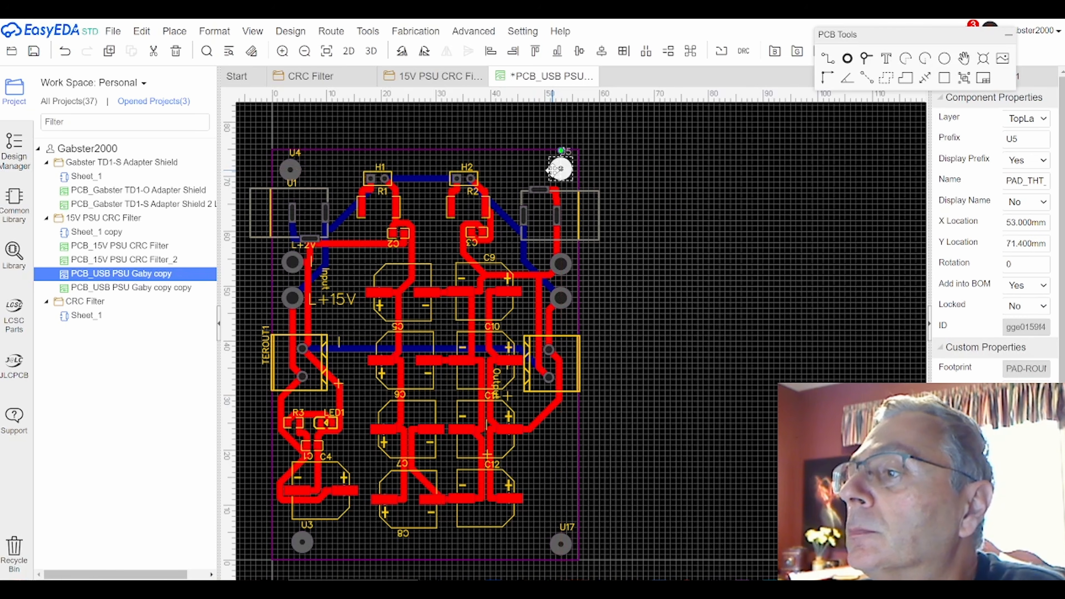
left_click_drag(552, 169, 549, 170)
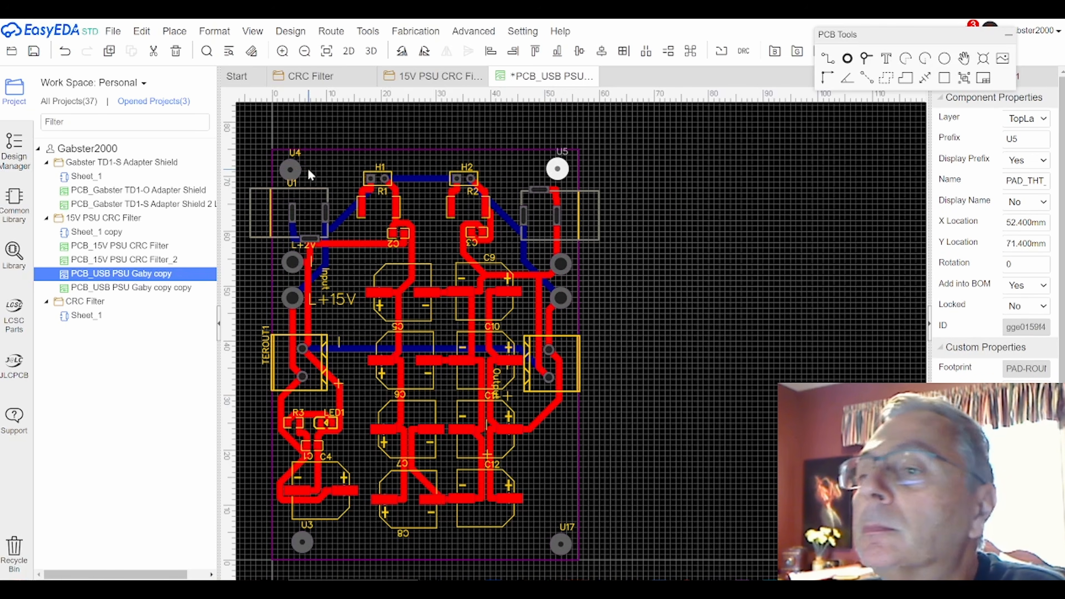
Step: Measure the centre-to-centre distance from the repositioned pad U4 to pad U5
left_click(291, 171)
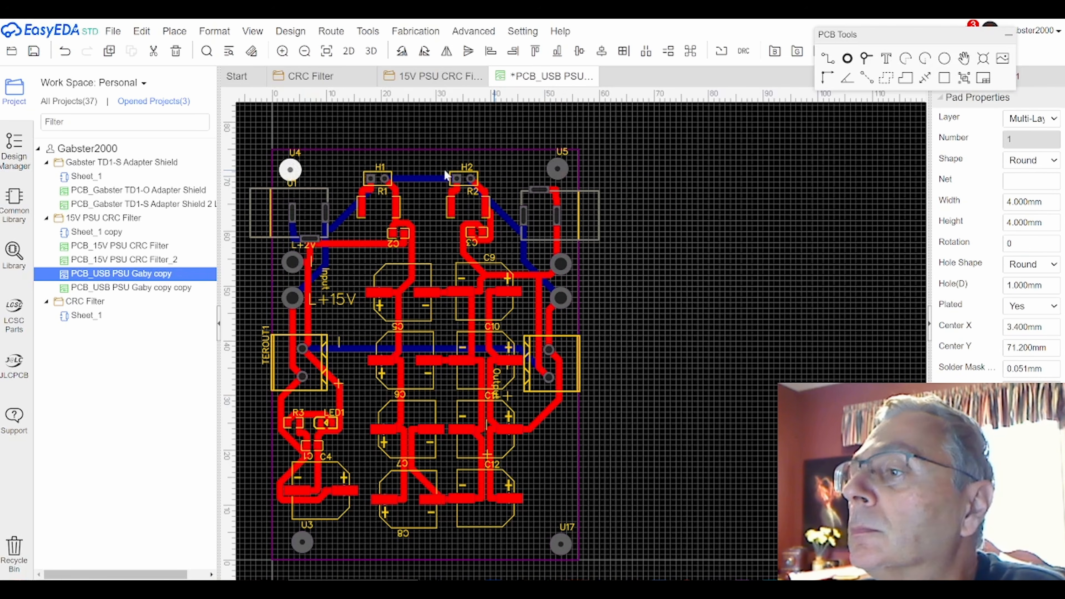
key("m")
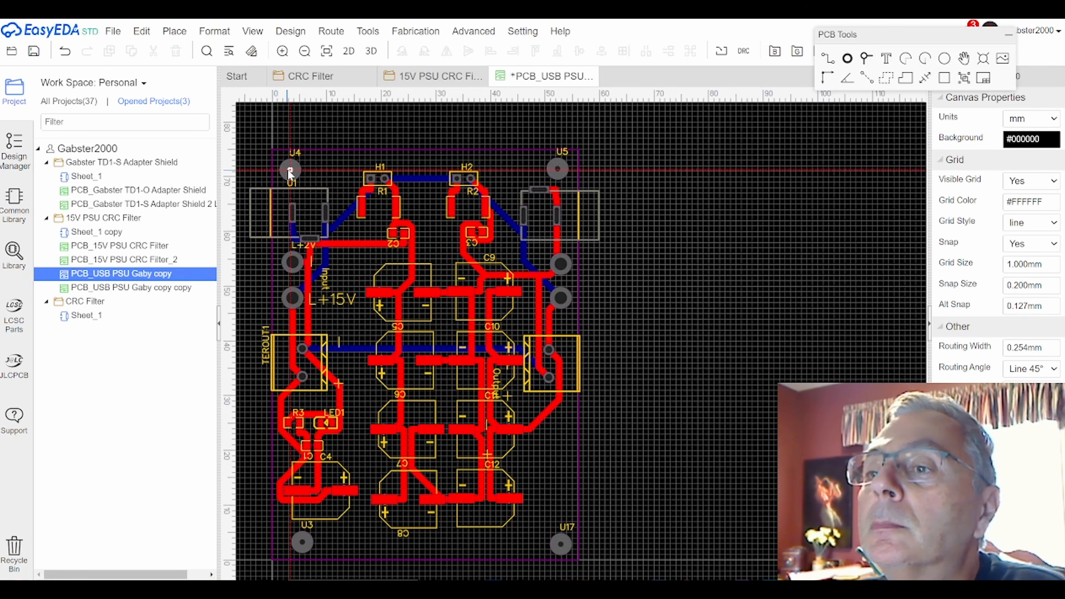
left_click(290, 170)
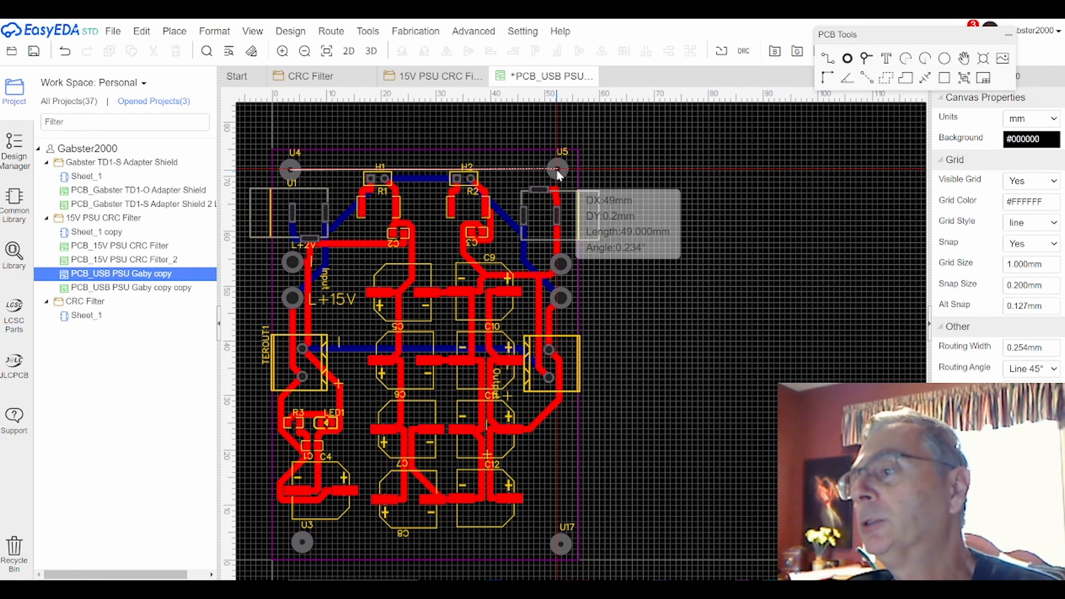
left_click(556, 169)
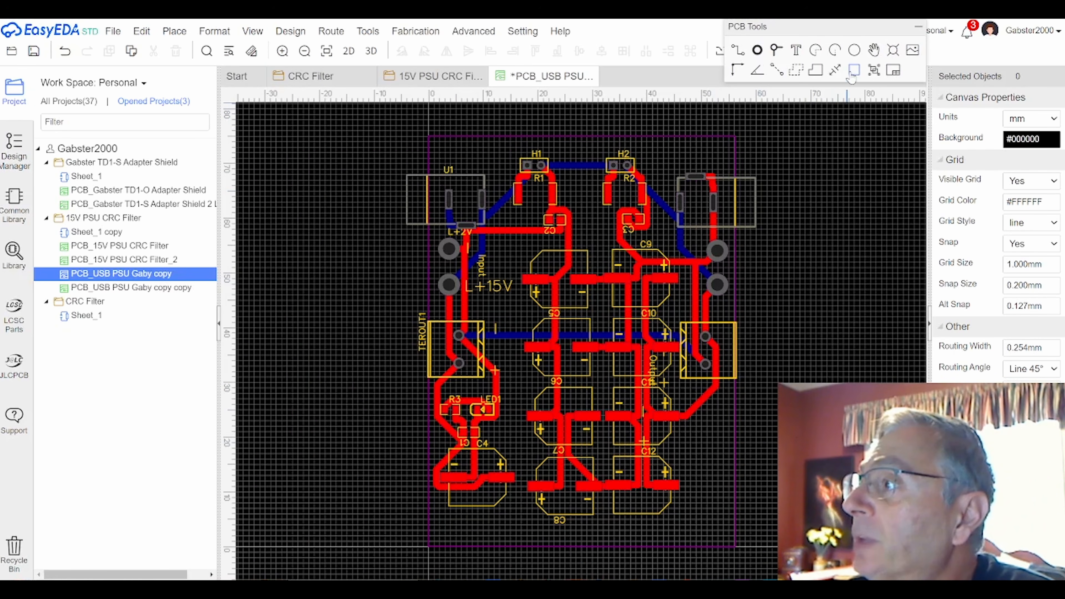
Step: Place four new standalone rectangular top-layer pads, one near each corner inside the board outline
left_click(758, 52)
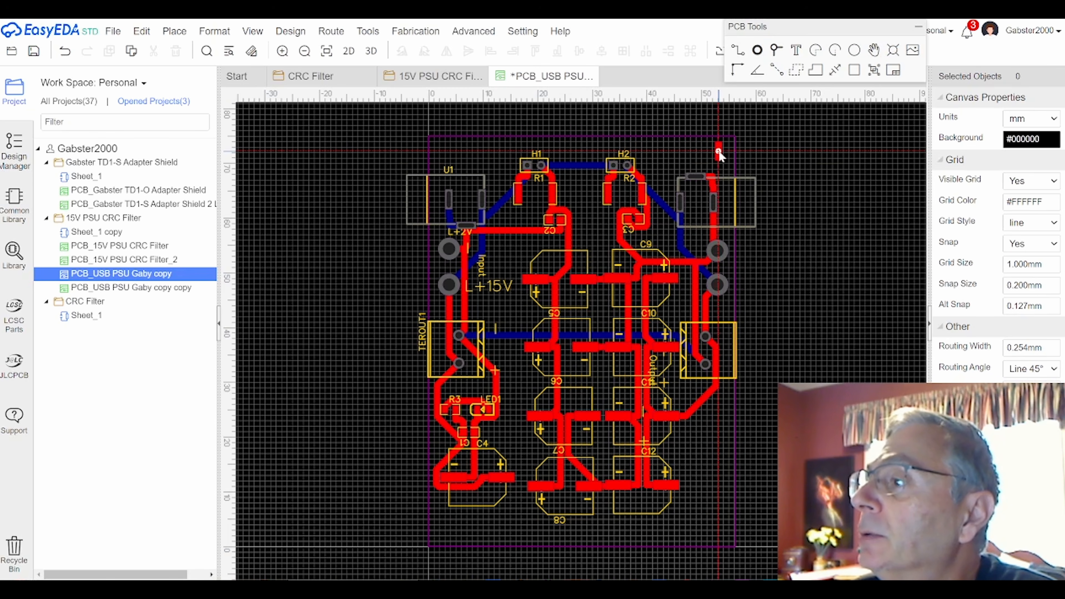
left_click(719, 149)
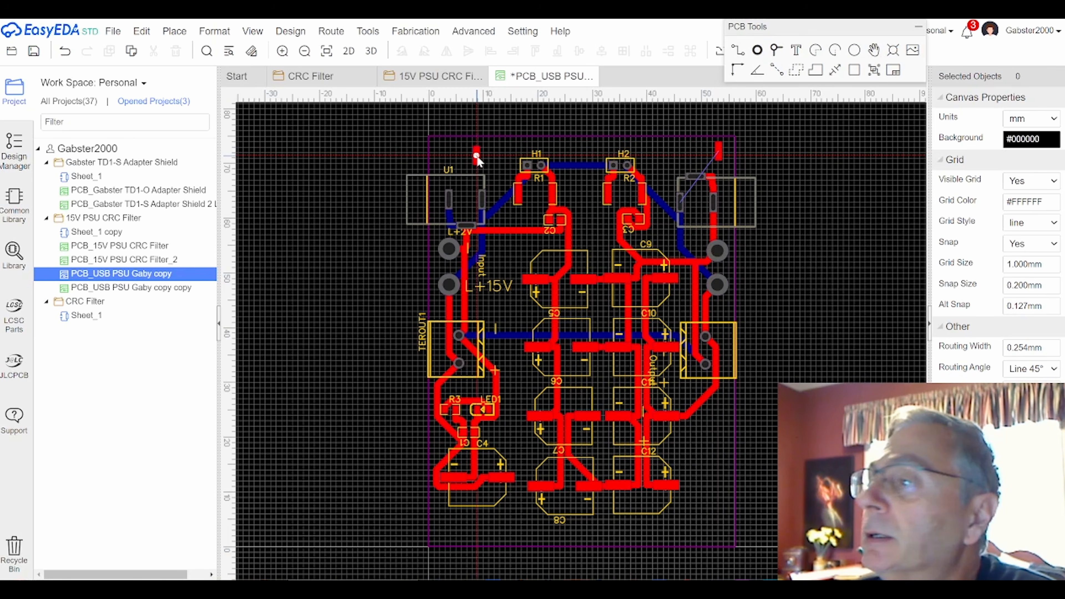
left_click(455, 154)
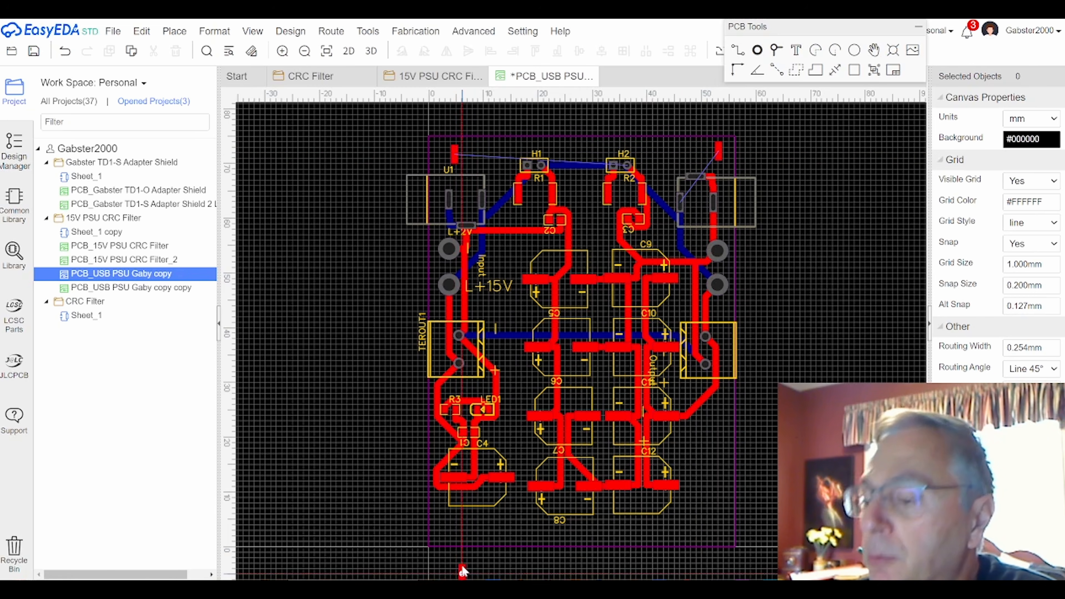
left_click(463, 526)
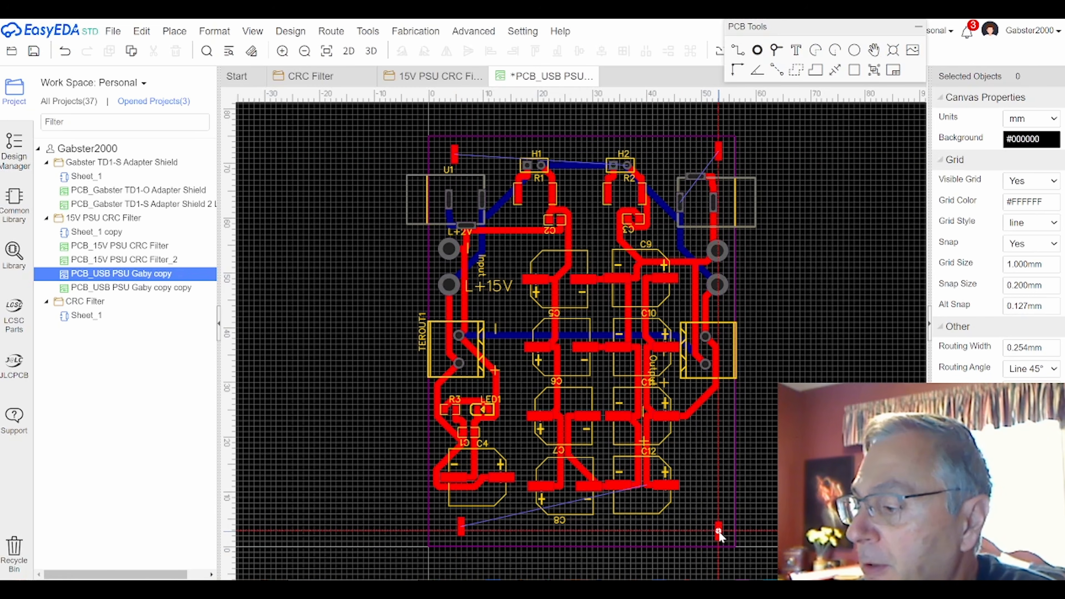
left_click(718, 529)
key("Escape")
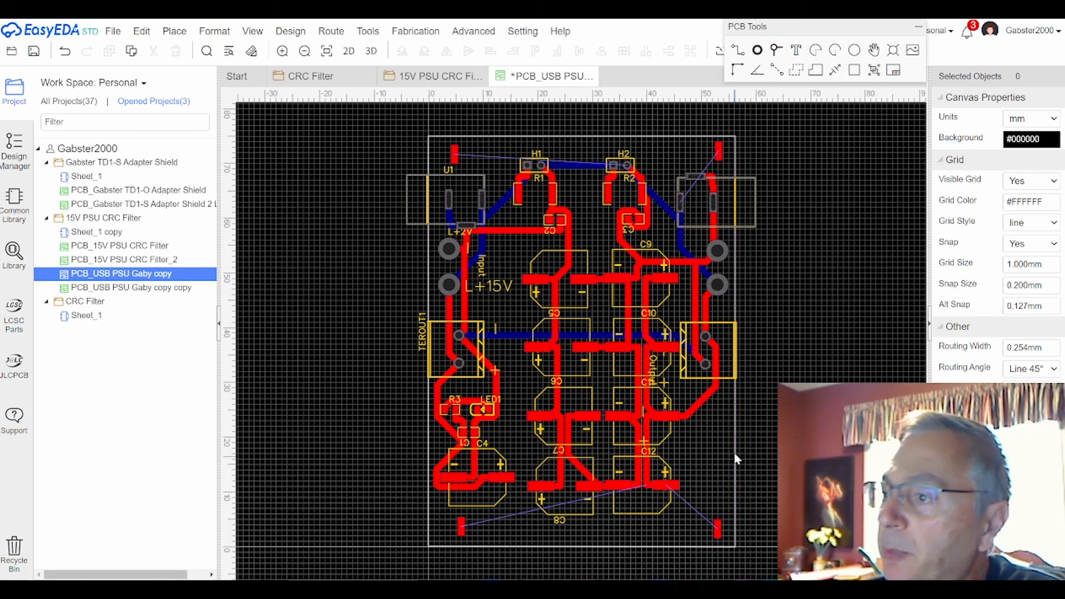
Step: Select all four rectangular corner pads together and set their width to 6 mm
left_click(718, 534)
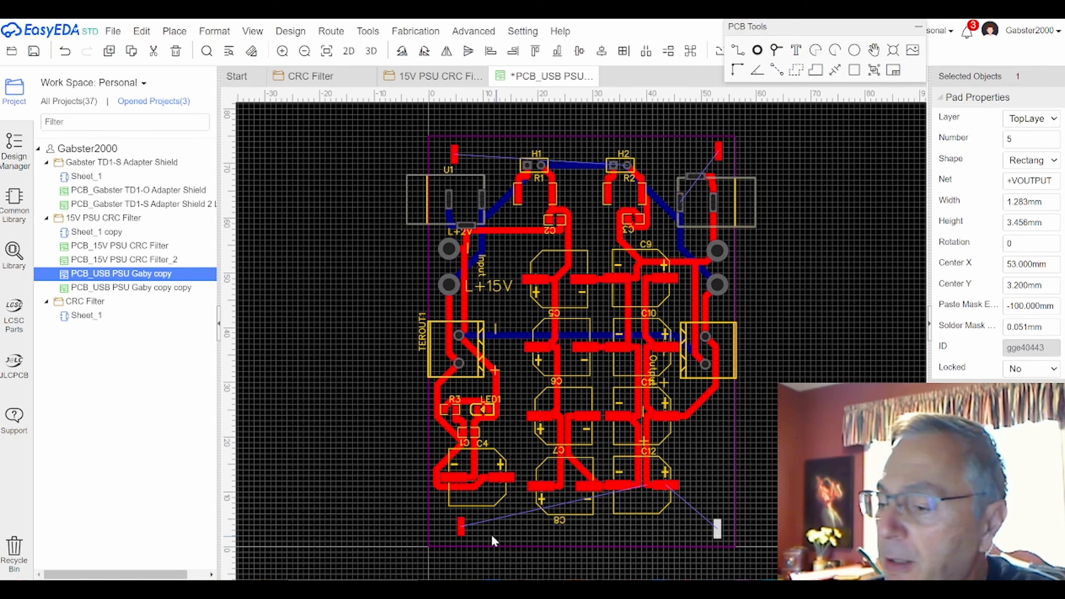
left_click(461, 531, "ctrl")
left_click(455, 161, "ctrl")
left_click(716, 152, "ctrl")
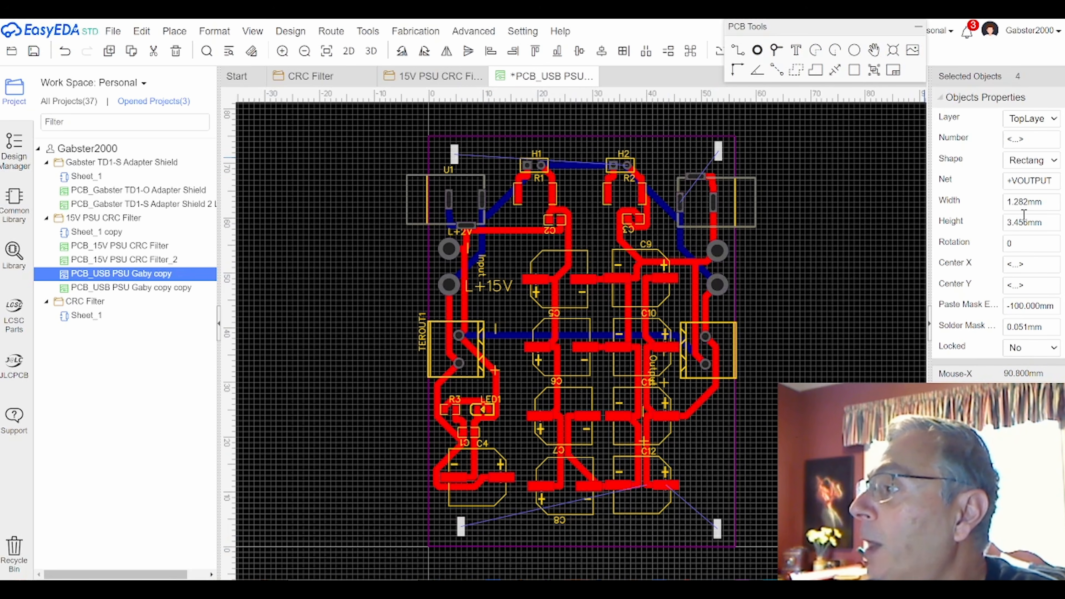
left_click(1026, 205)
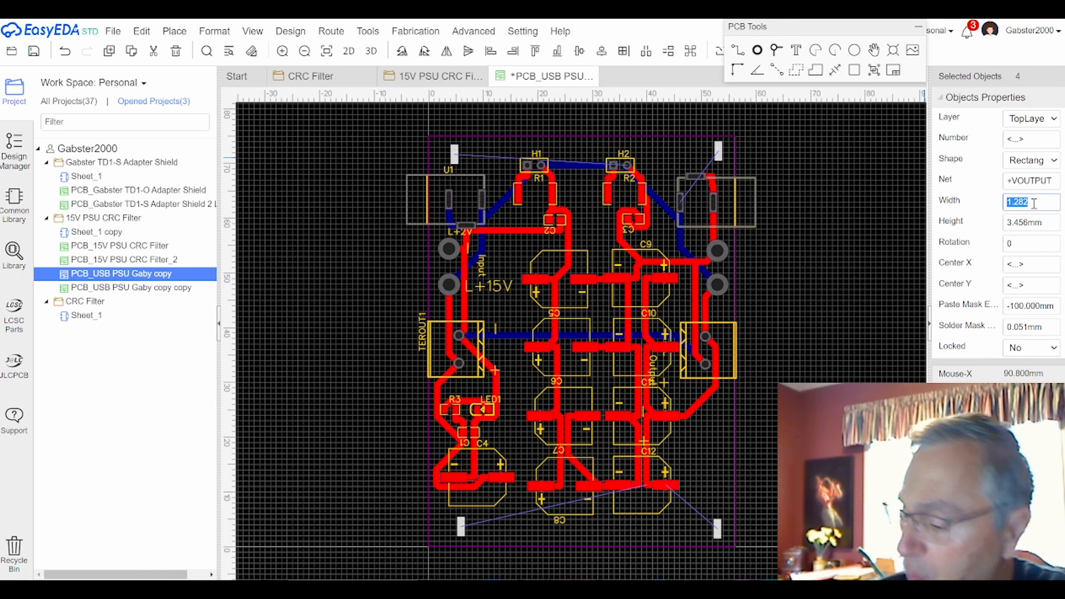
type("6")
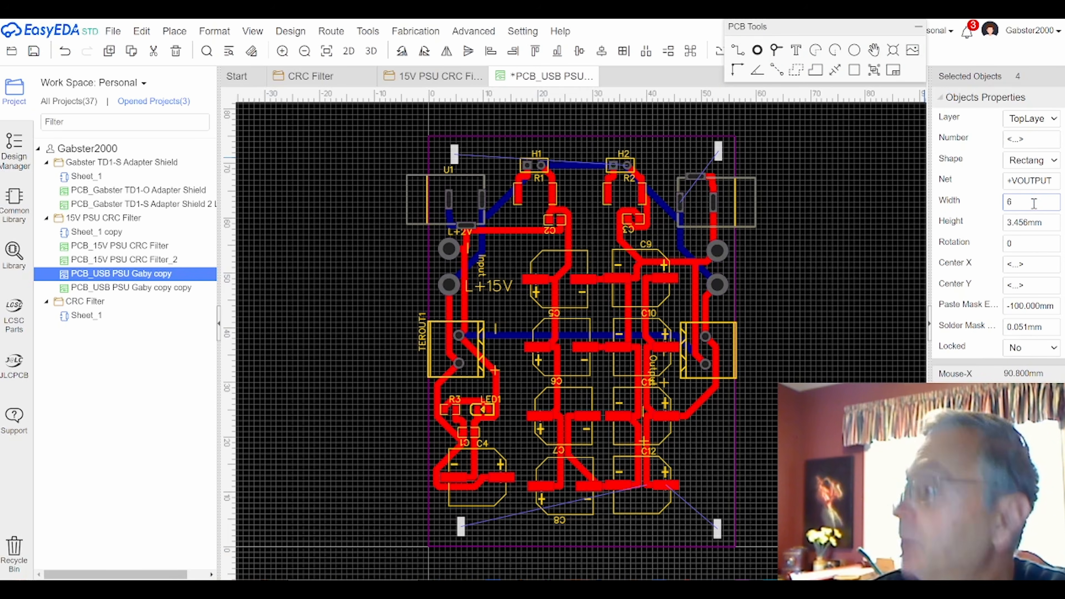
key("Return")
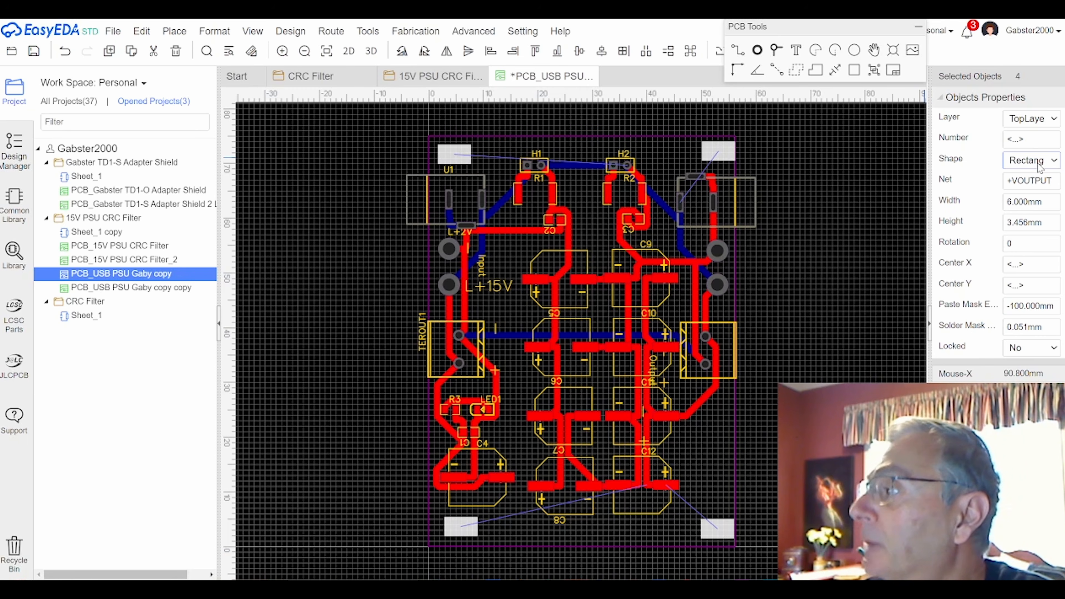
Step: Change the shape of the four selected corner pads to Oval
left_click(1023, 197)
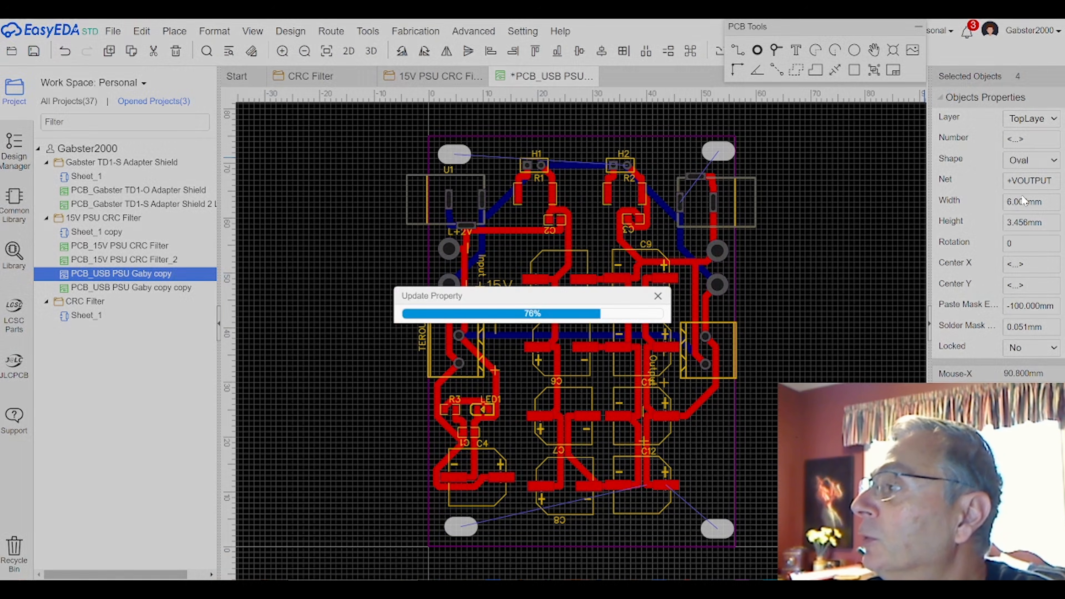
left_click(1030, 181)
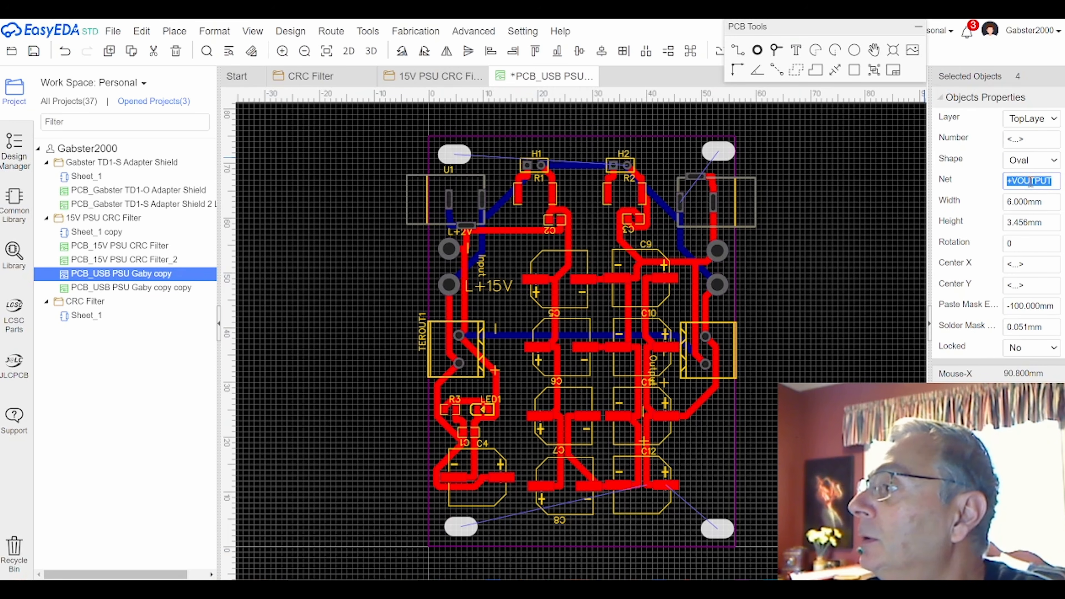
left_click(1034, 163)
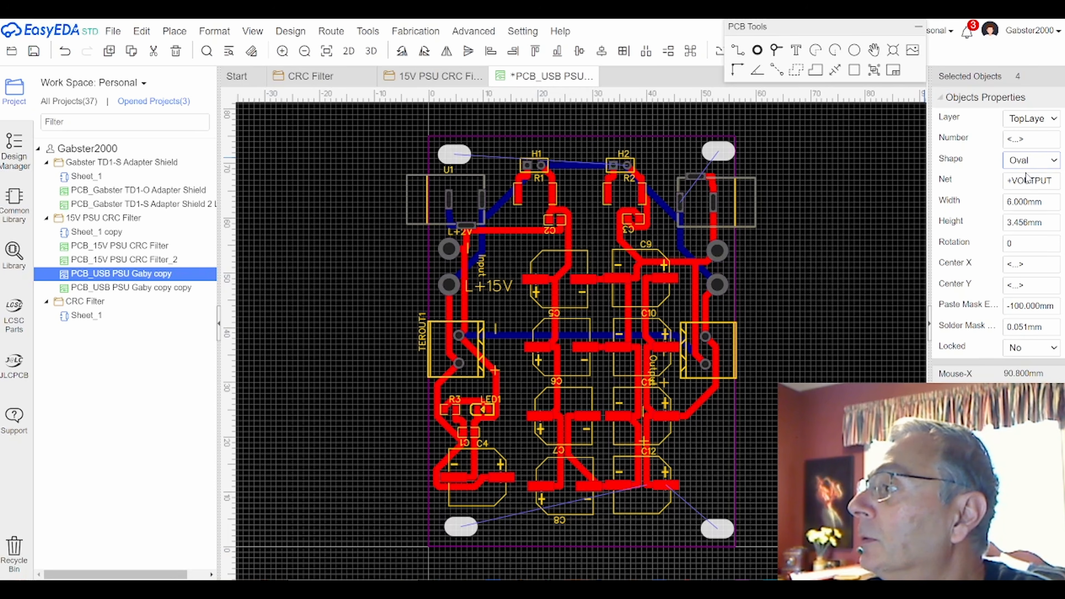
left_click(1026, 178)
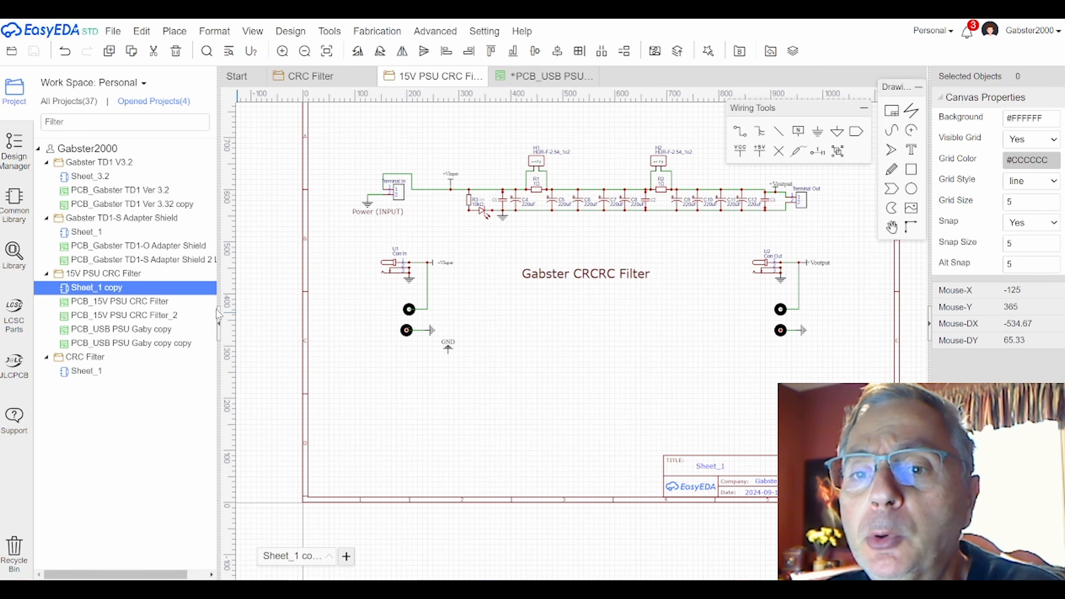
Step: Search the component library for the symbol HOLE_D3M5_D7M0_PAD_PTH from the 15V PSU CRC Filter schematic
left_click(21, 260)
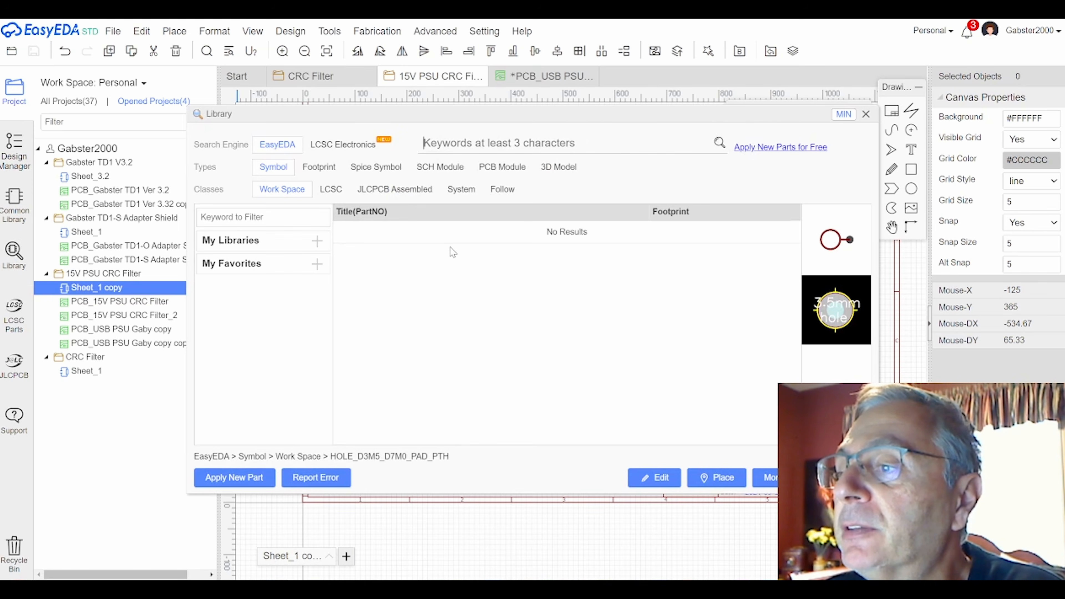
type("HOLE_D3M5_D7M0_PAD_PTH")
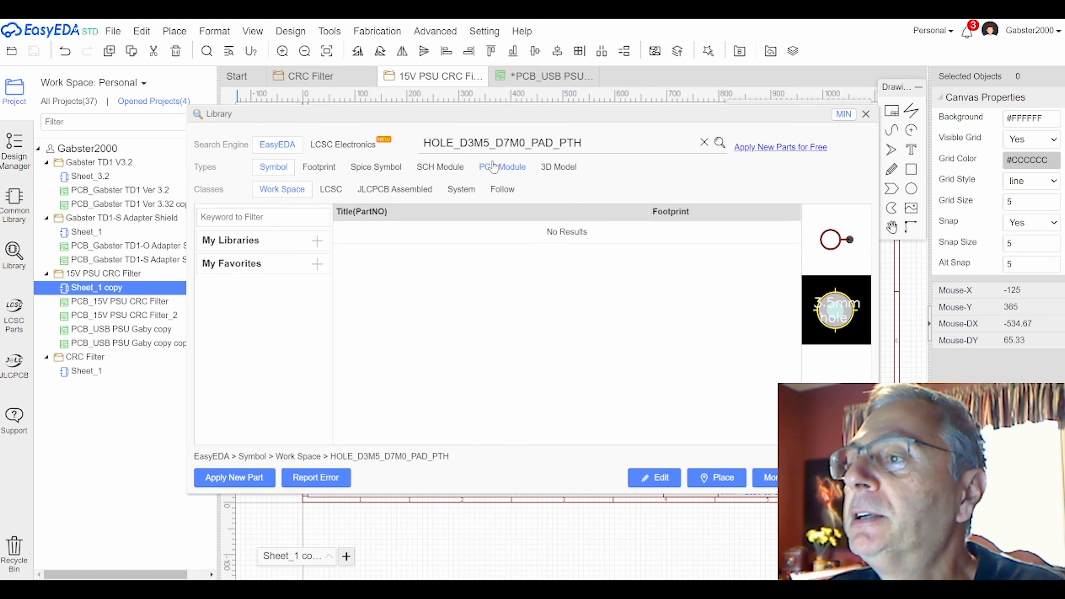
left_click(720, 143)
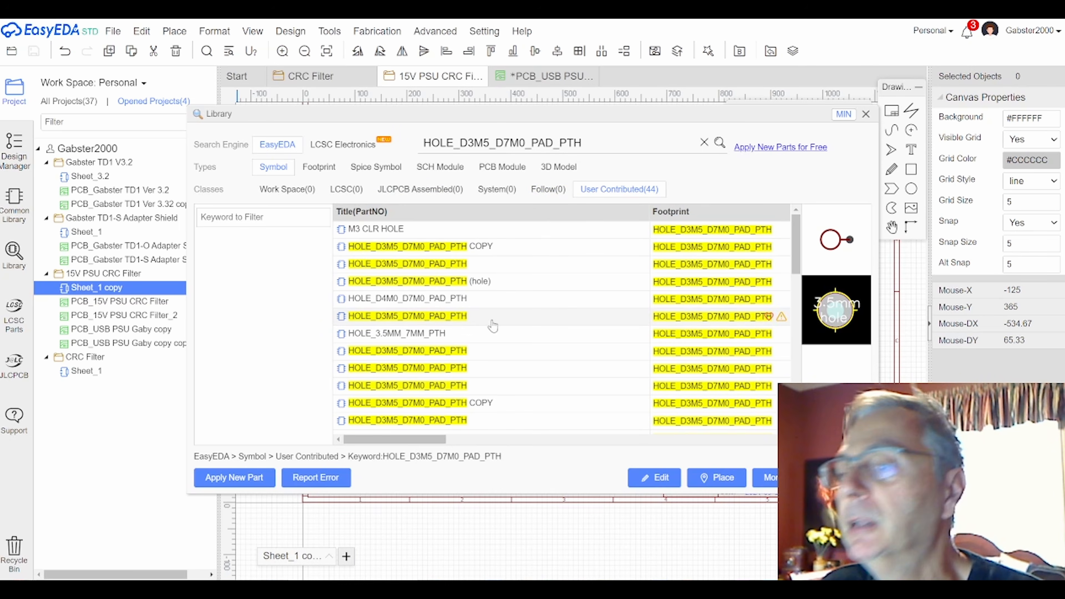
Step: Place four HOLE_D3M5_D7M0_PAD_PTH COPY symbols in a row in the empty area below the input connector circuit
left_click(410, 252)
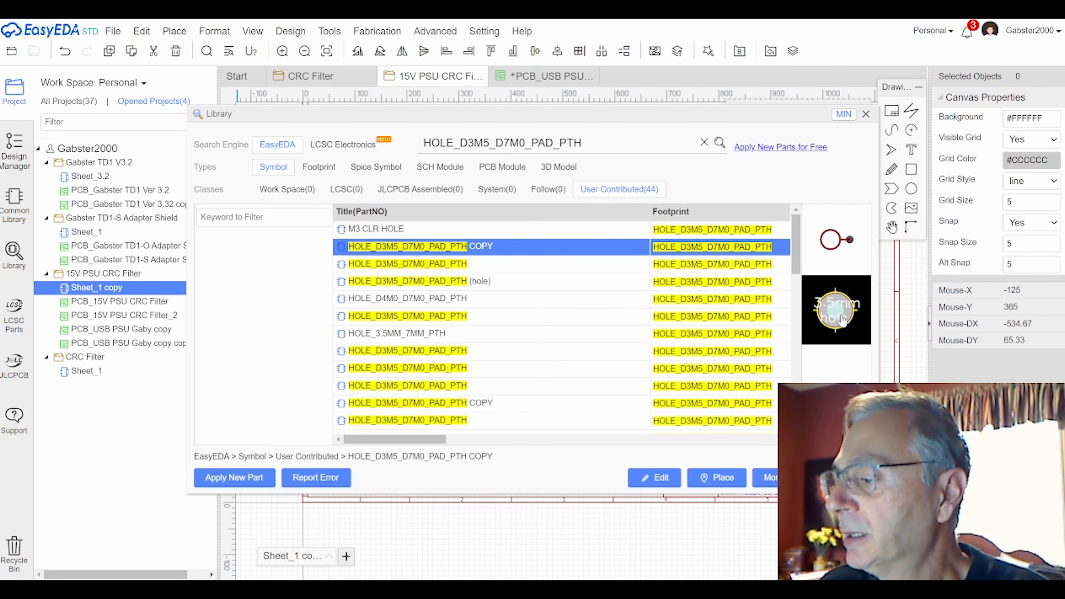
left_click(716, 477)
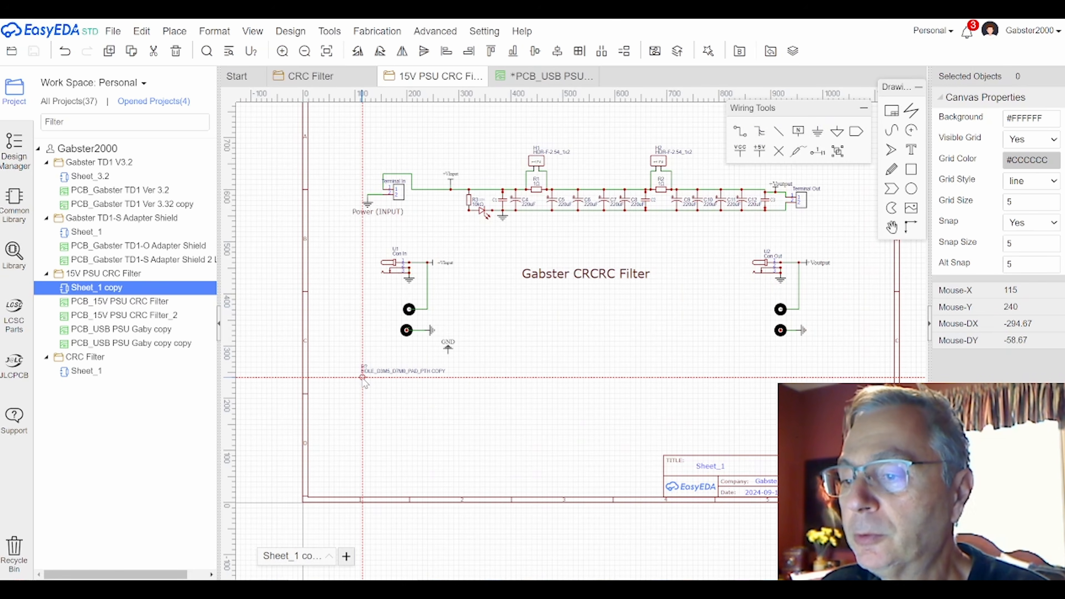
left_click(363, 378)
left_click(375, 377)
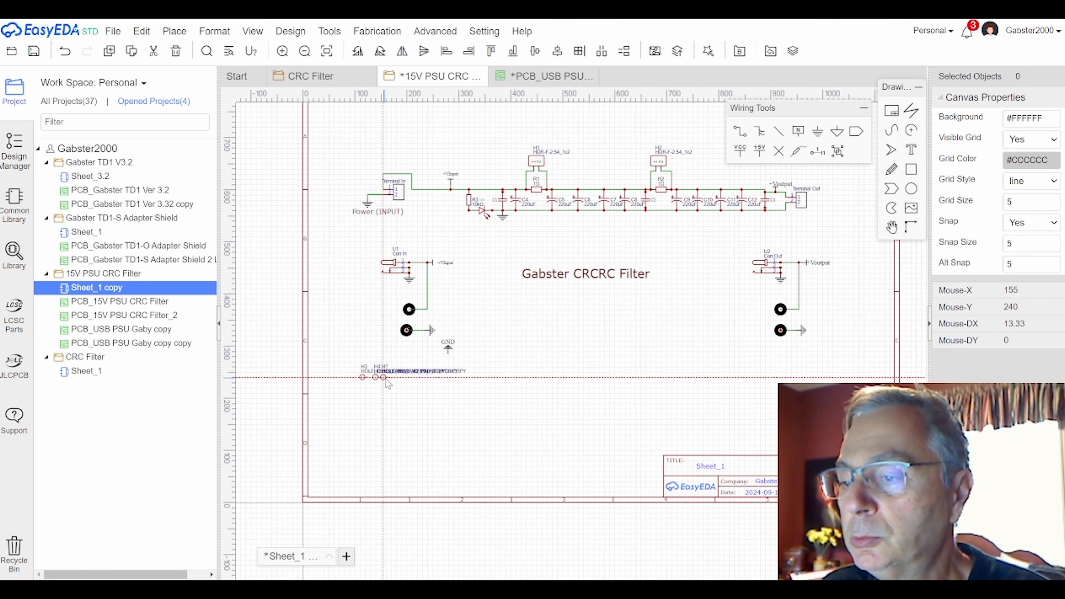
left_click(393, 377)
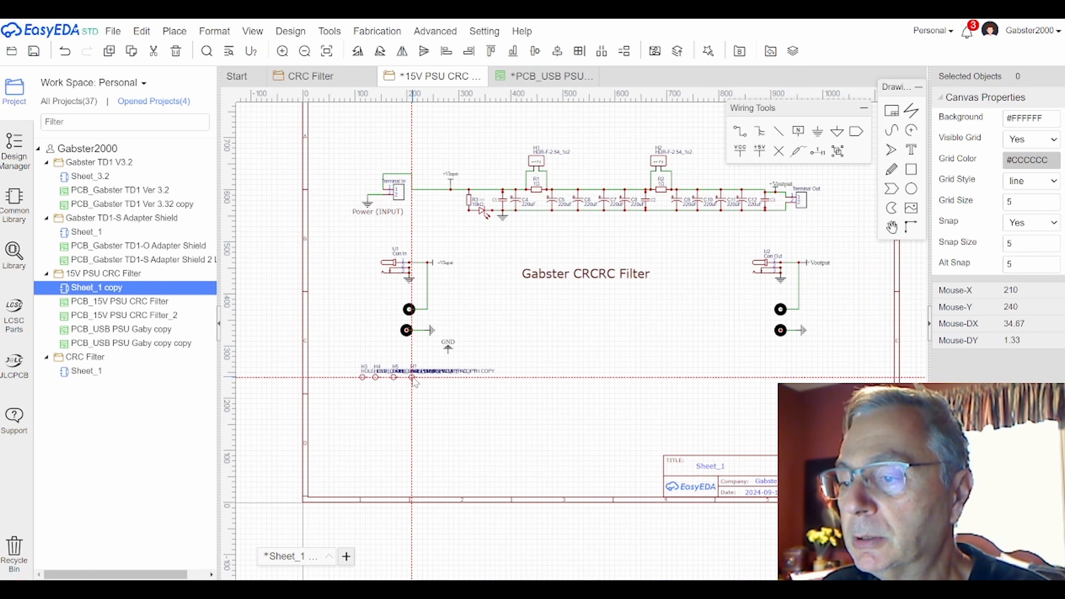
left_click(412, 377)
key("Escape")
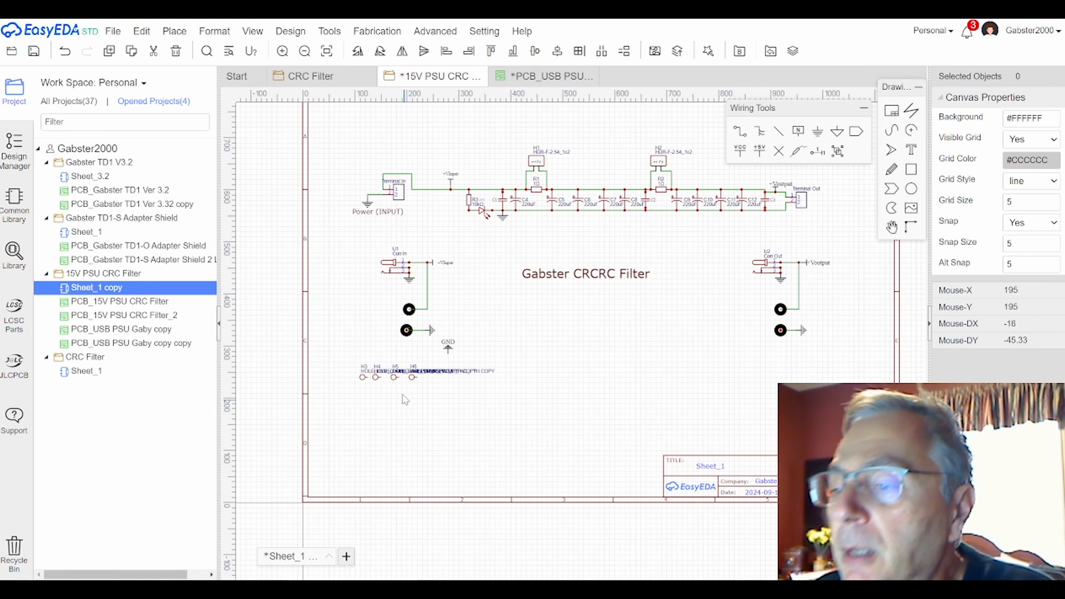
Step: Stack hole symbols H4, H5 and H6 in a column beneath H3 so their labels no longer overlap
scroll(407, 408, "up", 3)
left_click_drag(353, 326, 311, 375)
left_click_drag(397, 334, 305, 426)
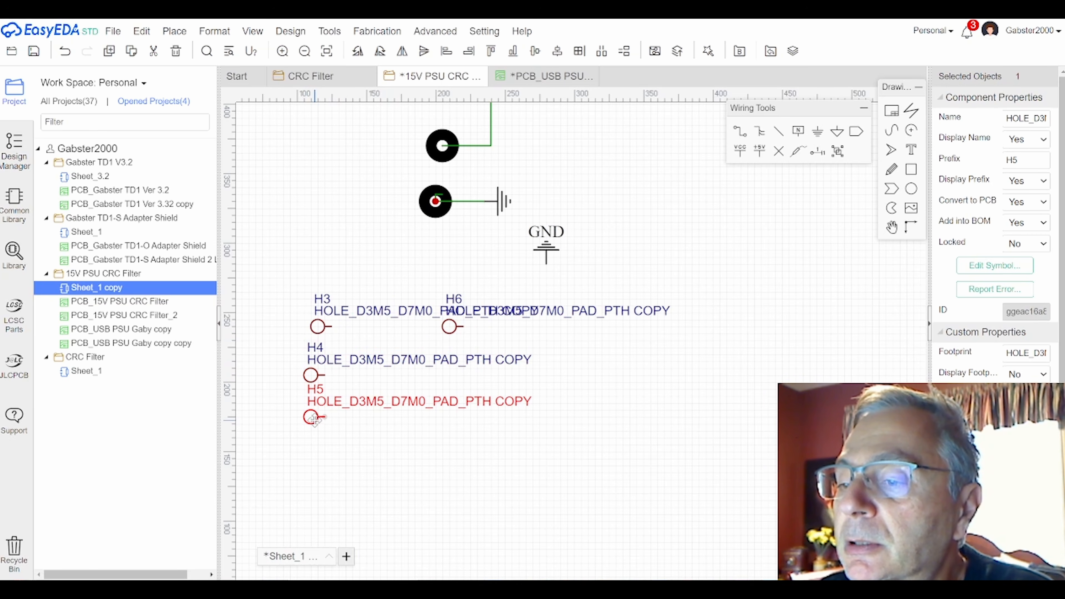
left_click_drag(458, 335, 312, 462)
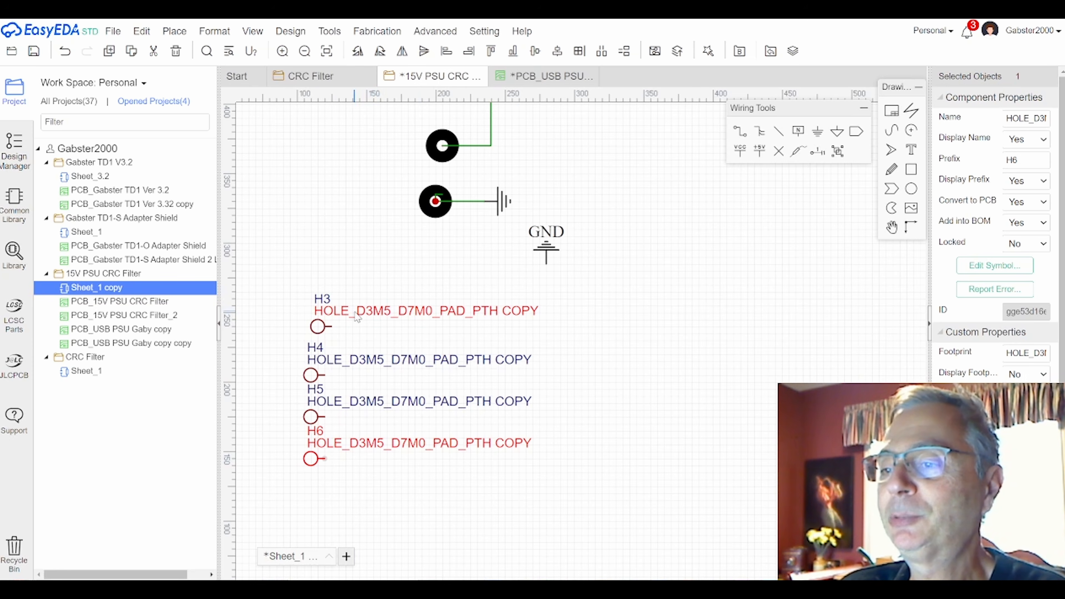
Step: Set Display Name to No for each of the hole symbols H3, H4, H5 and H6
left_click(332, 329)
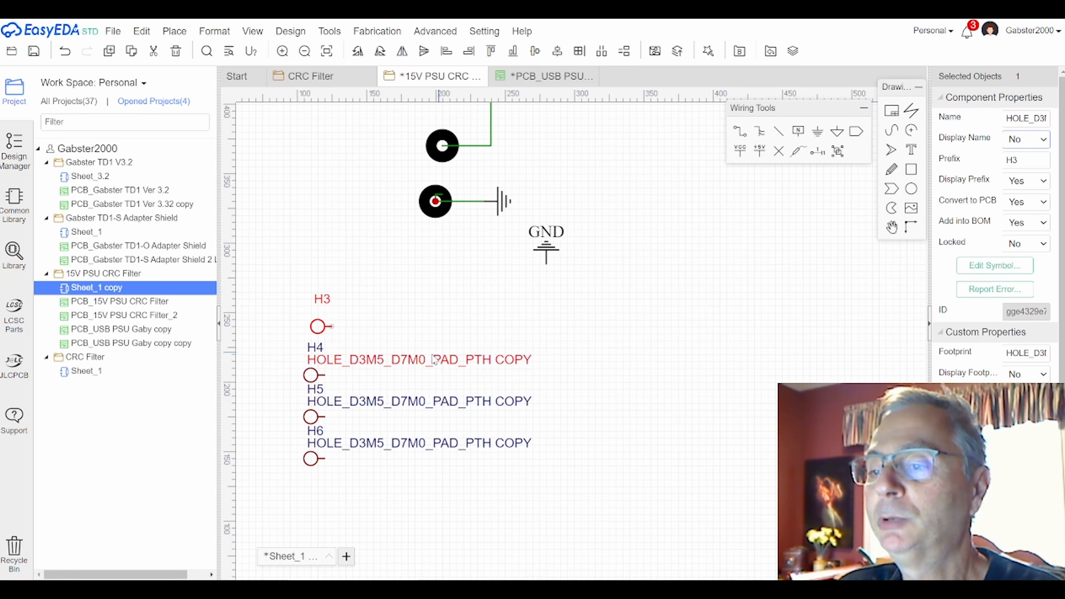
left_click(321, 376)
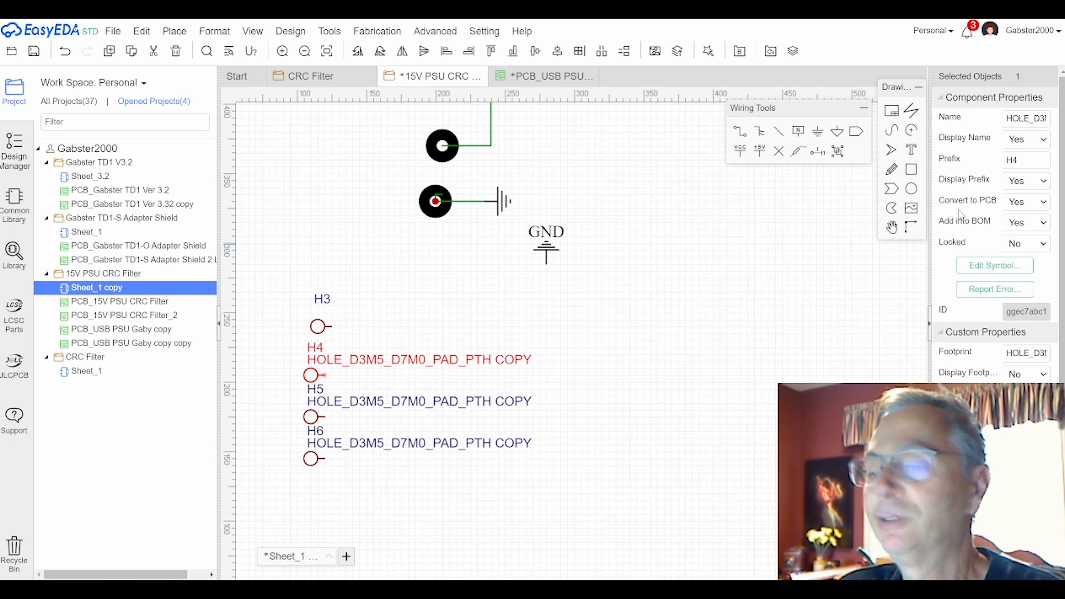
left_click(1044, 140)
left_click(1015, 165)
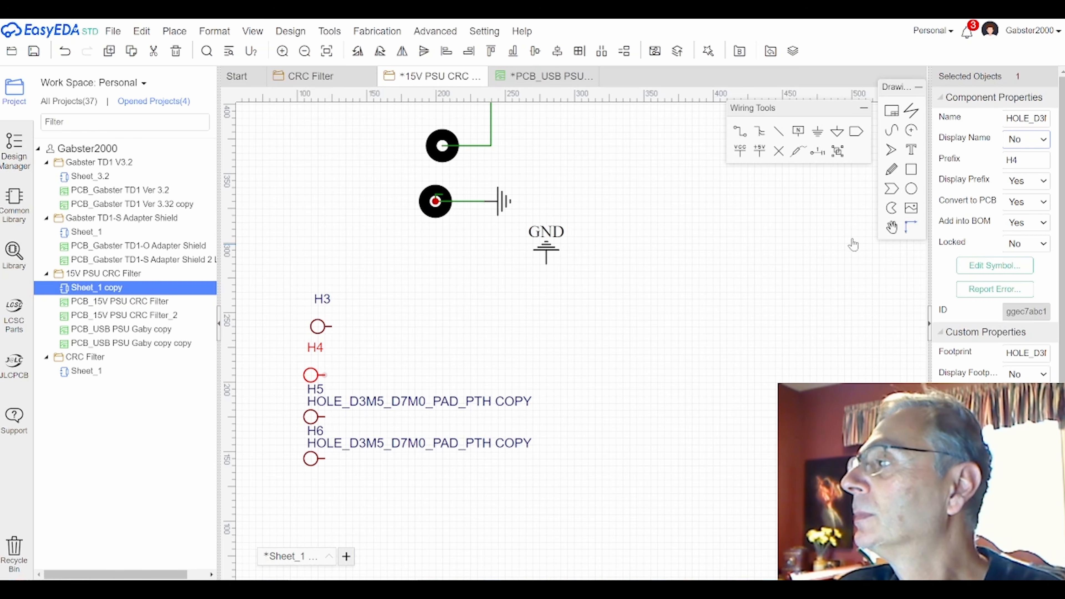
left_click(317, 417)
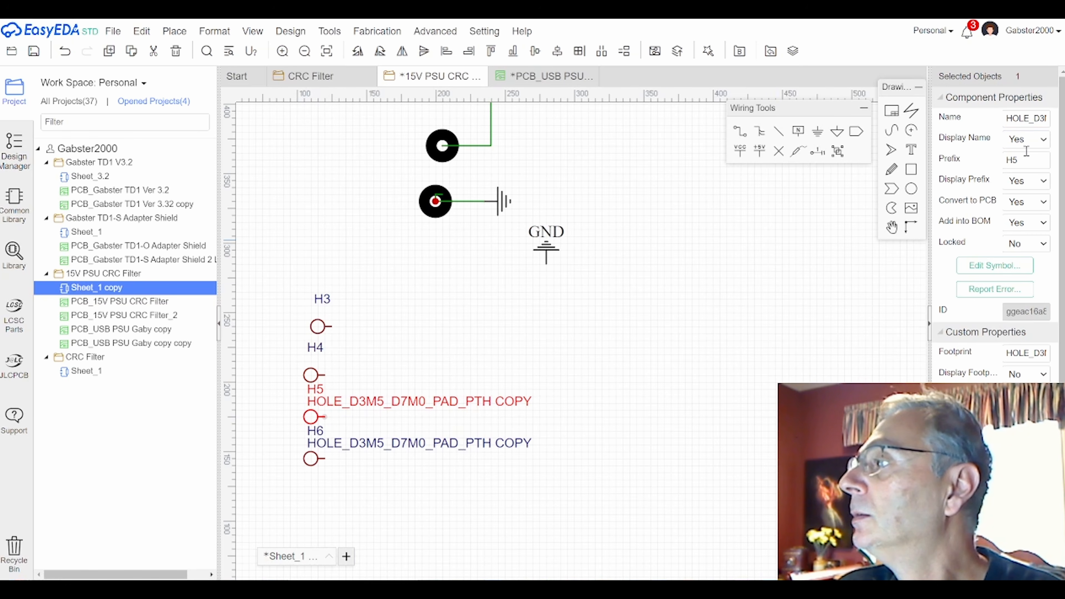
left_click(1043, 140)
left_click(1014, 166)
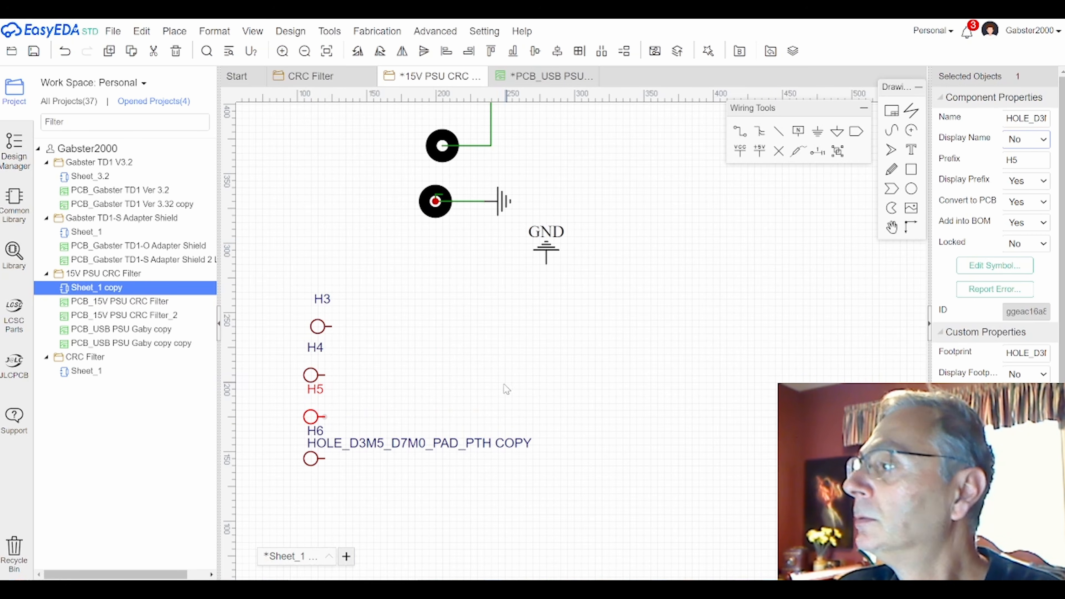
left_click(322, 458)
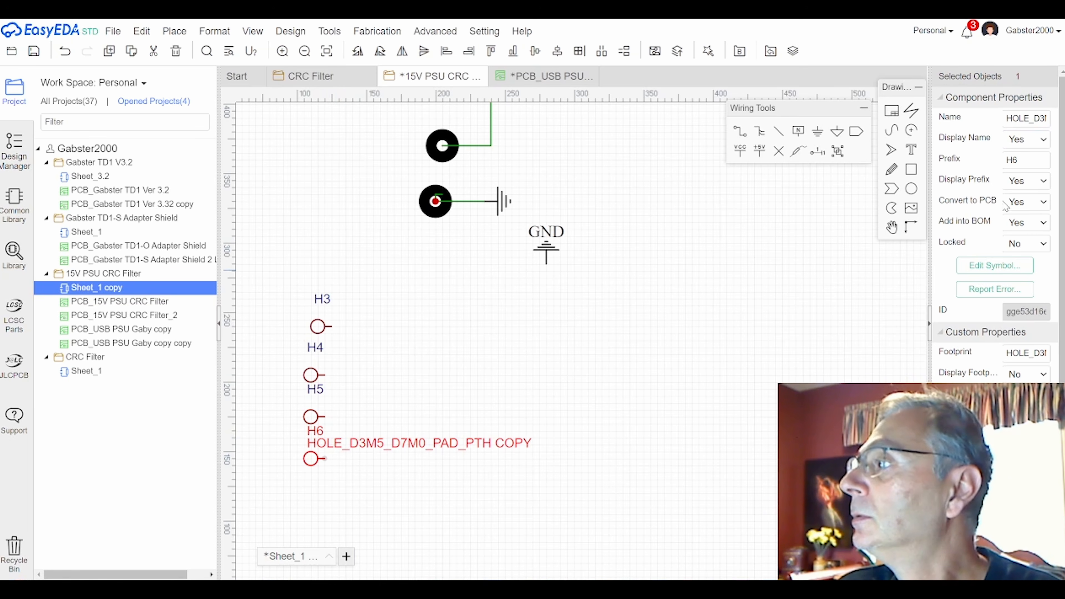
left_click(1043, 140)
left_click(1034, 166)
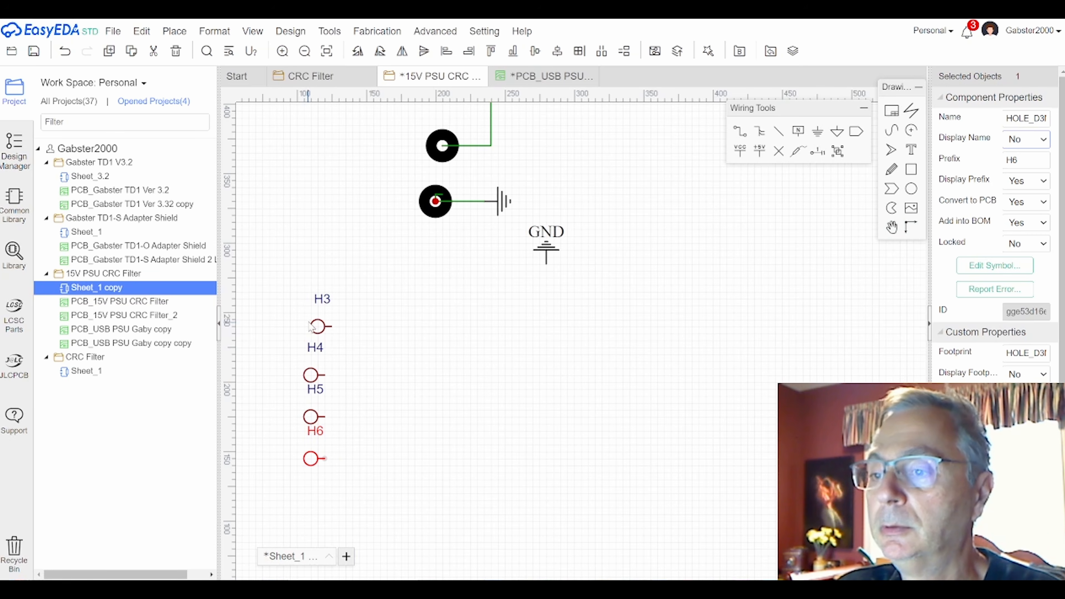
Step: Set Display Prefix to No for each of the hole symbols H3, H4, H5 and H6
left_click(322, 328)
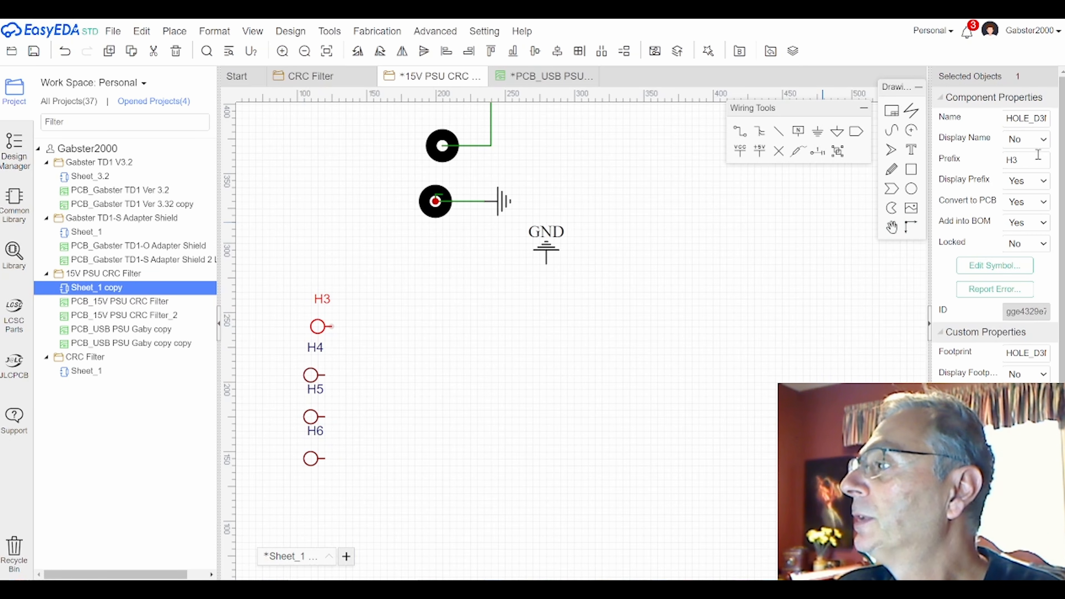
left_click(1016, 205)
left_click(314, 380)
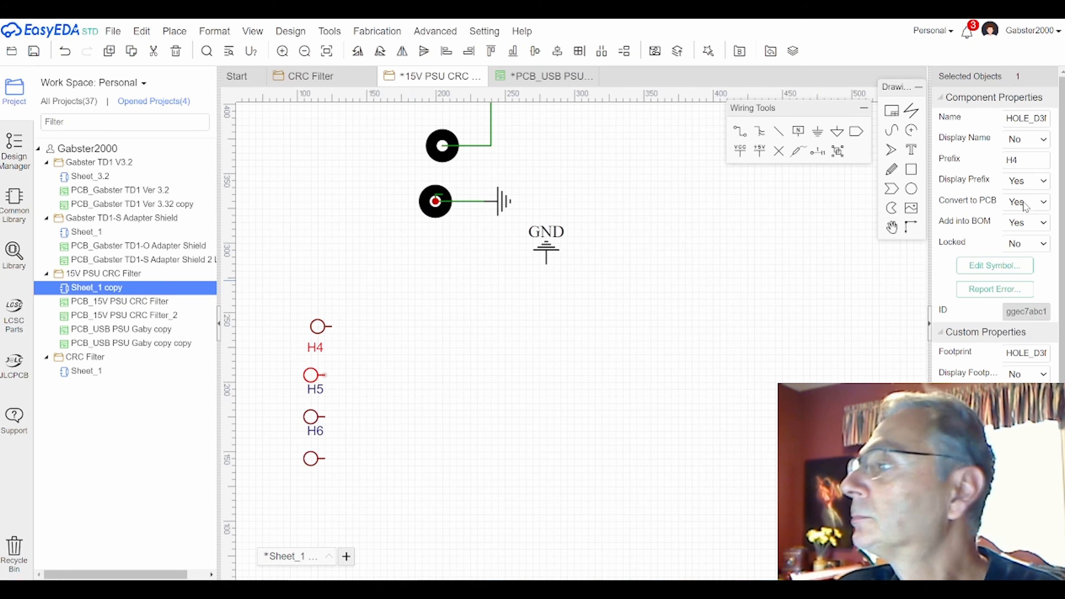
left_click(1038, 185)
left_click(1021, 207)
left_click(319, 416)
left_click(1030, 185)
left_click(1019, 208)
left_click(319, 460)
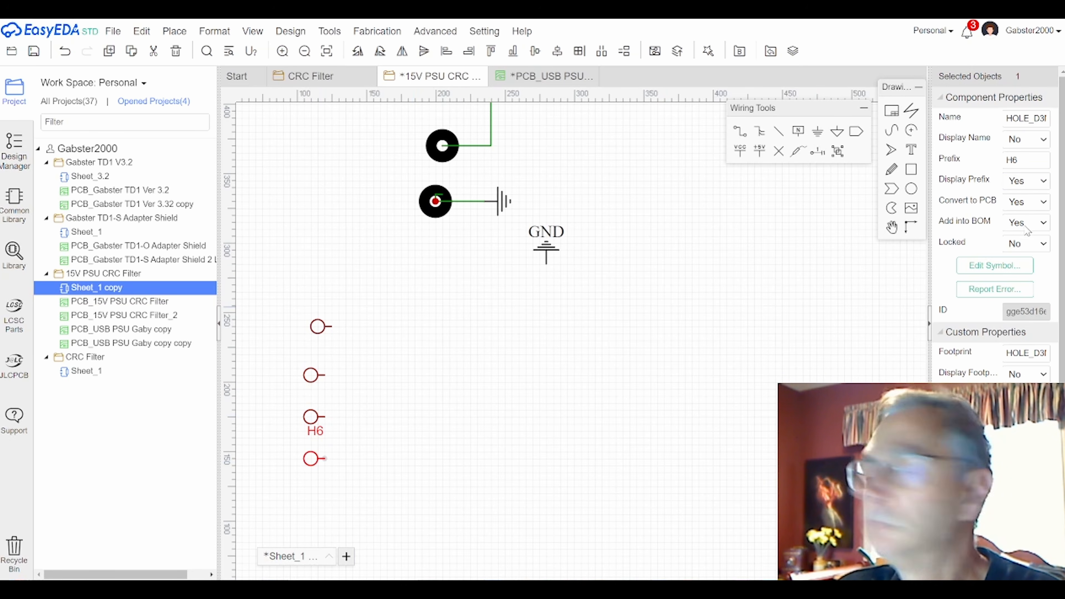
left_click(1037, 180)
left_click(1020, 208)
Step: Move the four hole symbols up into a compact, aligned and evenly spaced column below the input pads
left_click_drag(318, 326, 313, 257)
left_click_drag(304, 371, 311, 286)
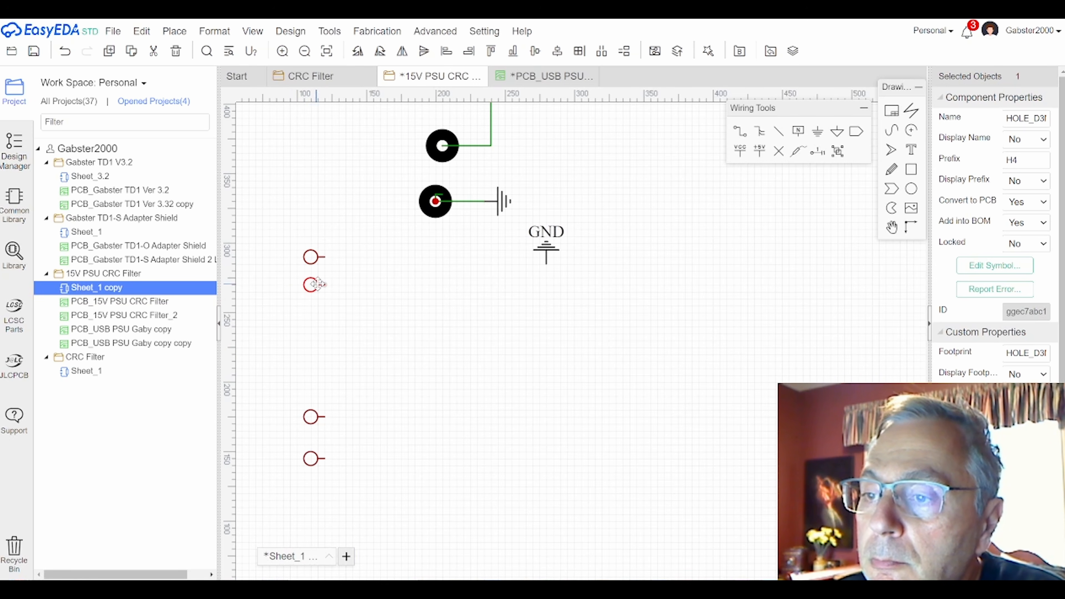
left_click_drag(312, 415, 311, 306)
left_click(316, 457)
left_click_drag(315, 456, 316, 348)
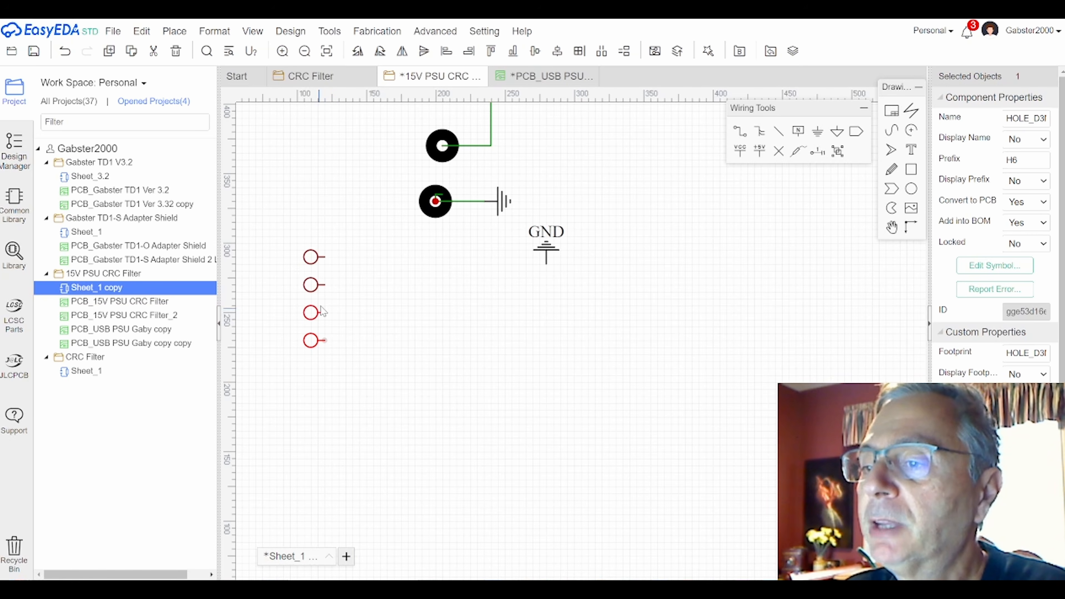
Step: Put a no-connect flag on the pin of each of the four hole symbols and save the schematic
left_click(778, 153)
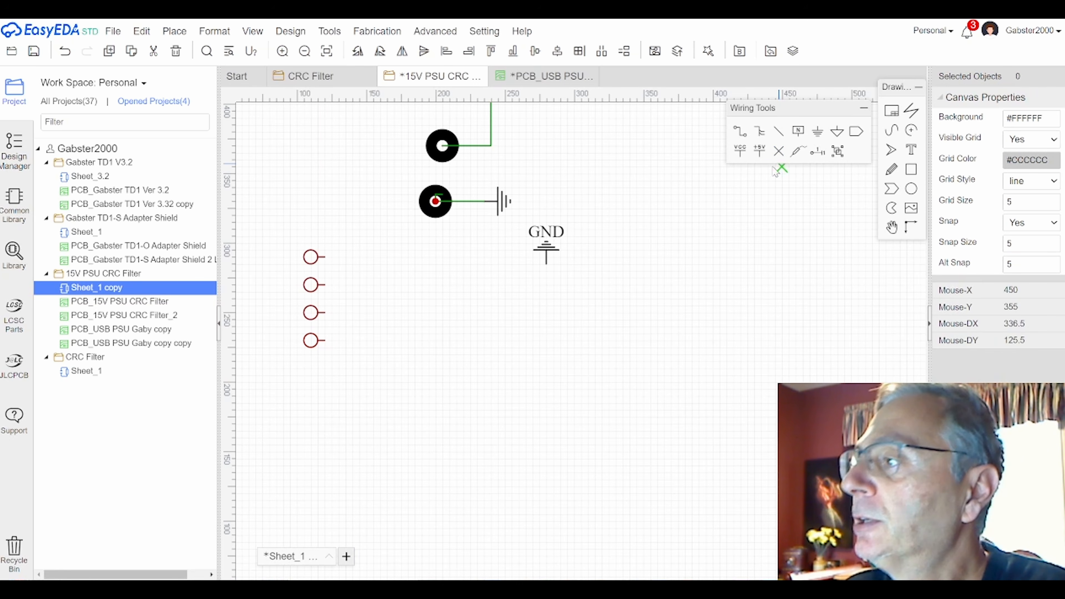
left_click(325, 258)
left_click(326, 285)
left_click(326, 313)
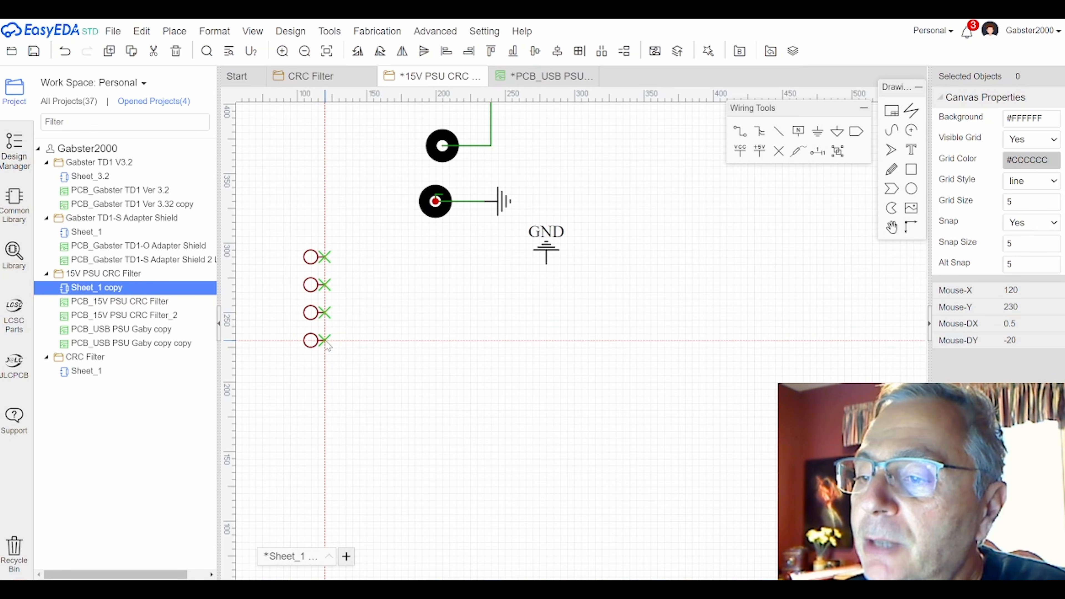
left_click(326, 340)
key("Escape")
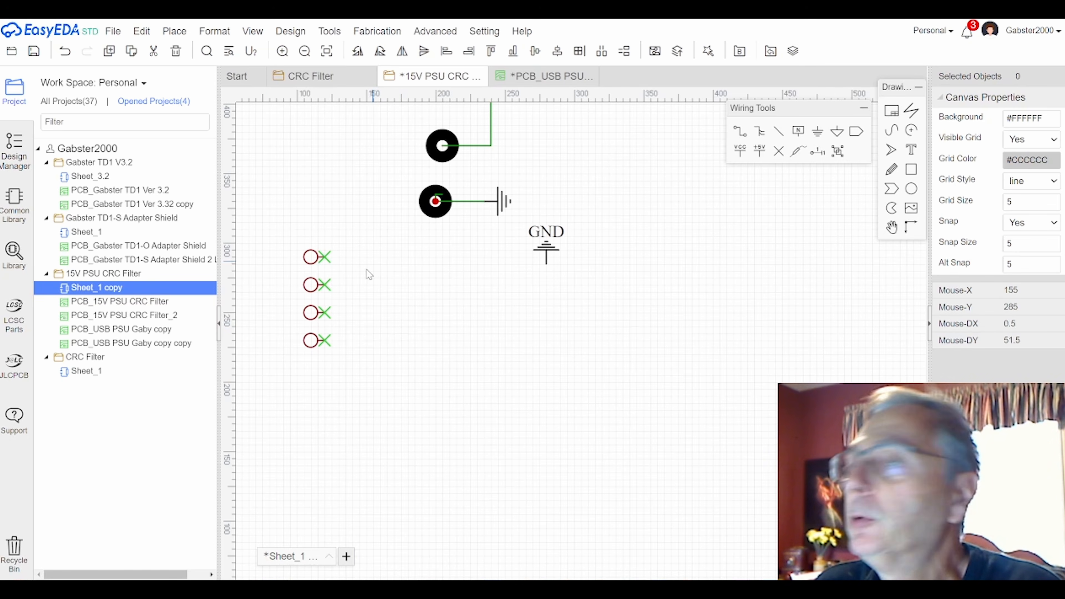
left_click(34, 54)
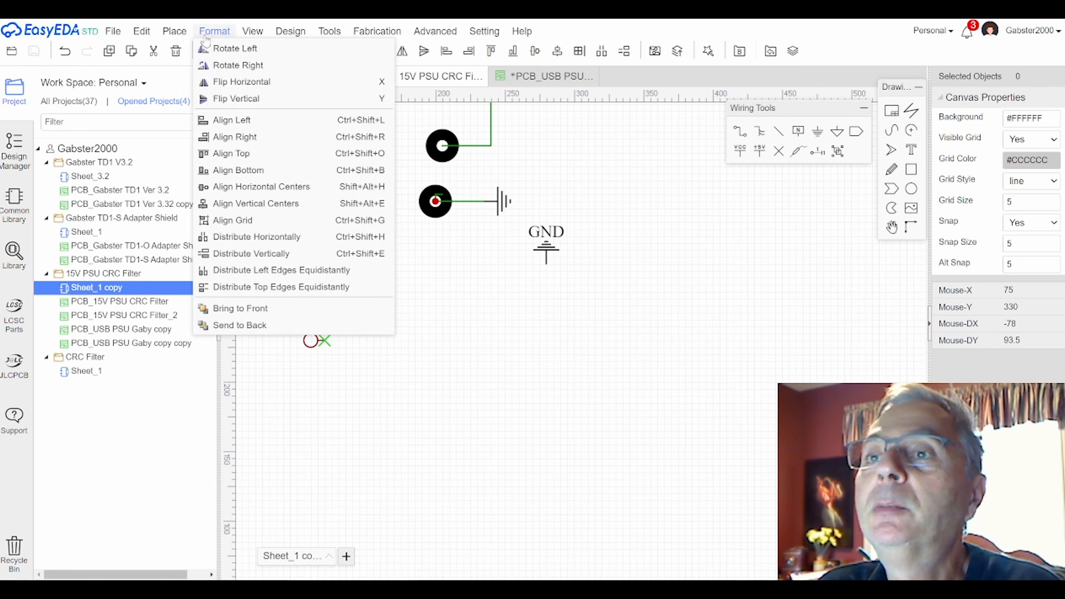
Step: Update the PCB_USB PSU Gaby copy board from the schematic and apply the changes that add H3, H4, H5 and H6
mouse_move(275, 39)
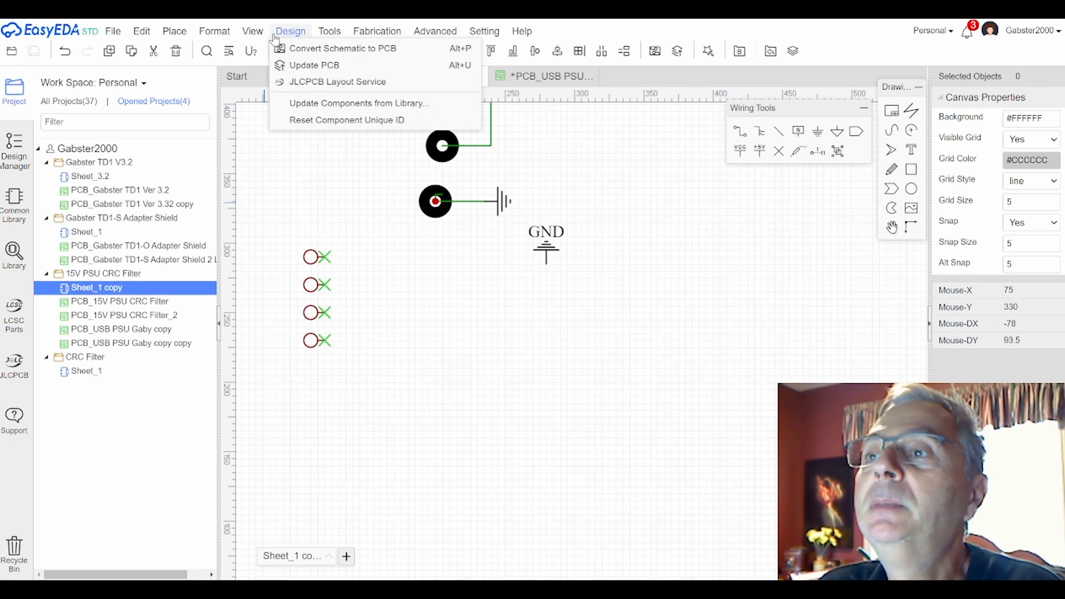
left_click(302, 65)
left_click(422, 253)
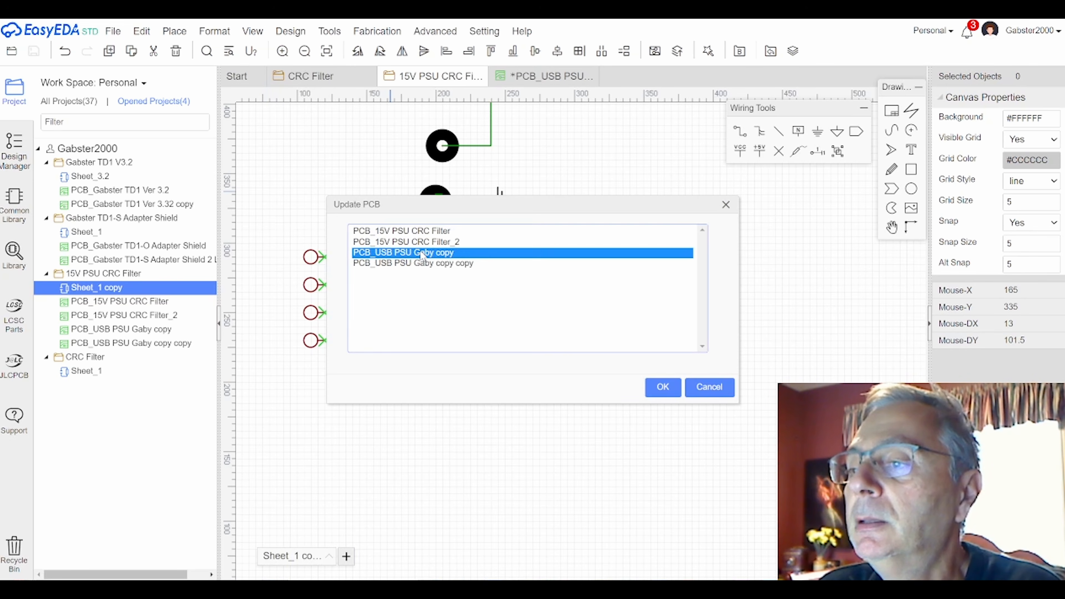
left_click(660, 386)
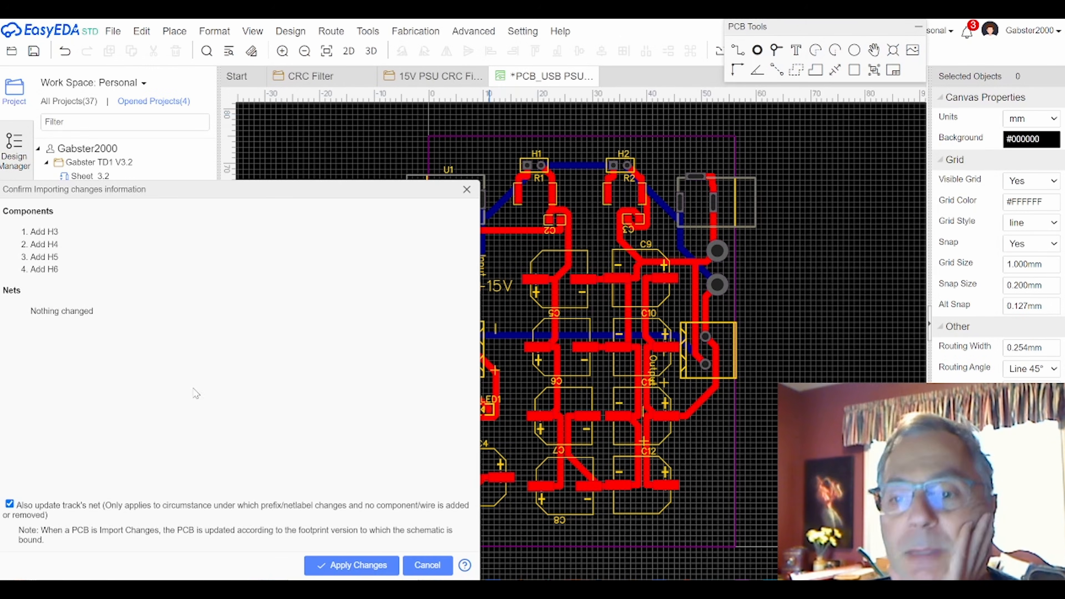
left_click(331, 568)
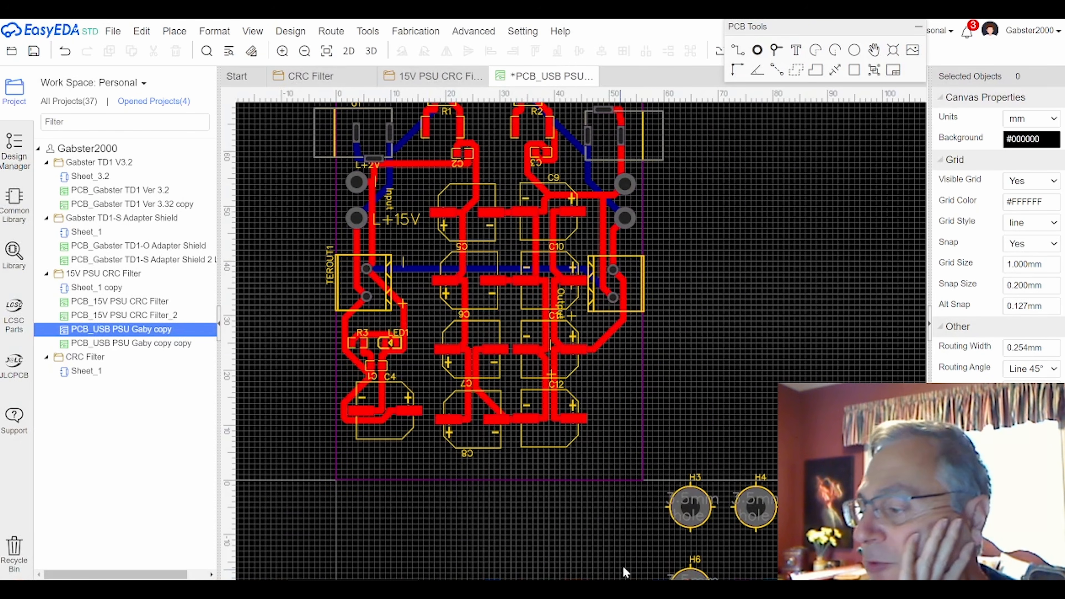
Step: Move the four imported holes onto the board near its corners: H3 and H4 along the upper edge, H5 and H6 along the lower edge
scroll(616, 571, "down", 2)
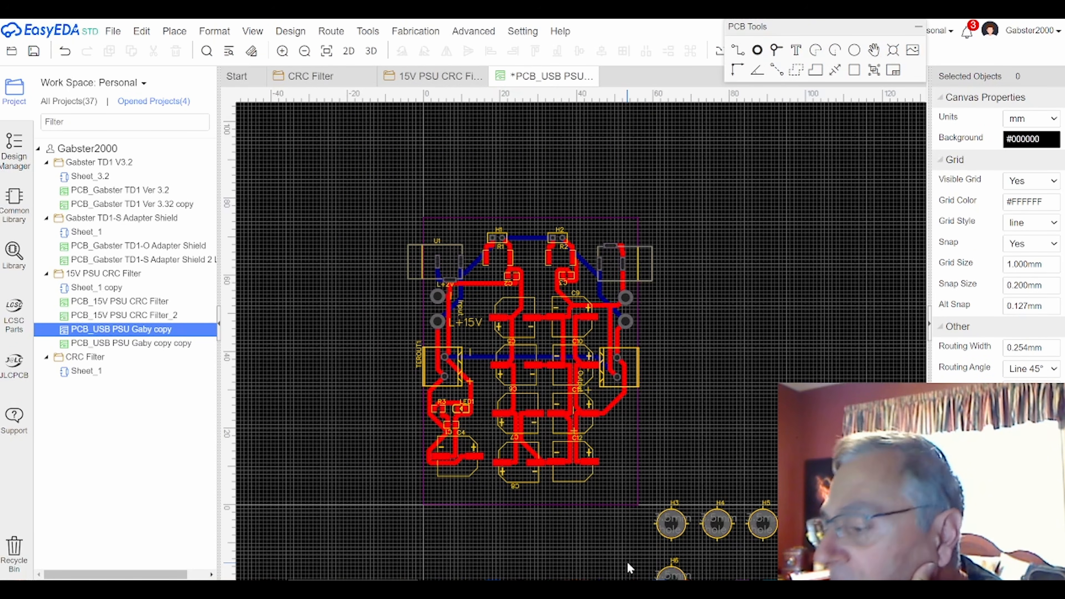
left_click_drag(674, 538, 453, 240)
left_click_drag(723, 520, 583, 192)
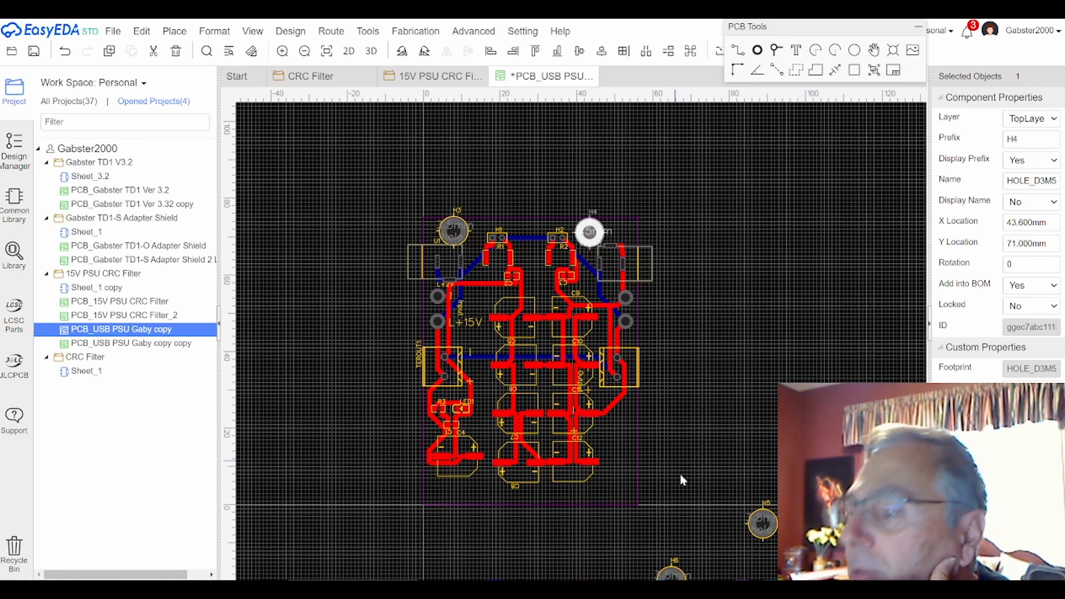
left_click_drag(762, 541, 447, 514)
left_click_drag(686, 575, 619, 495)
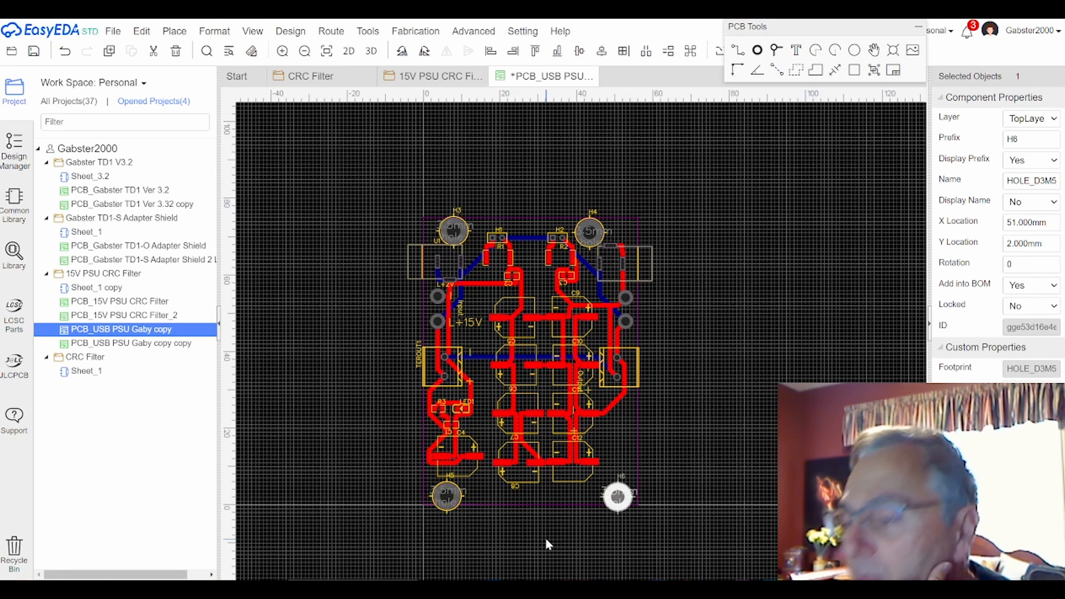
scroll(545, 539, "up", 2)
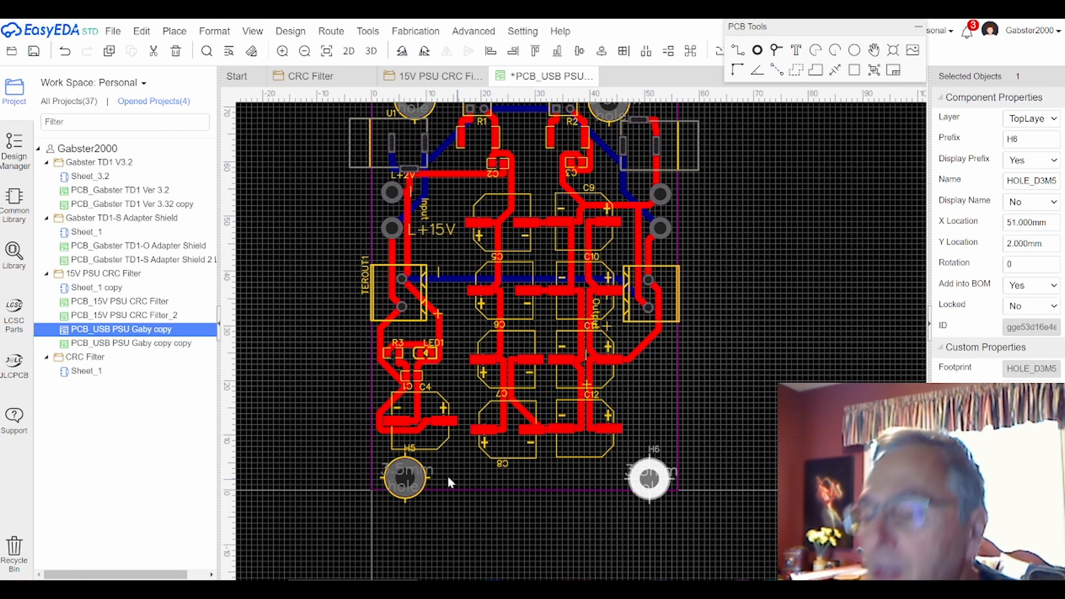
left_click(432, 472)
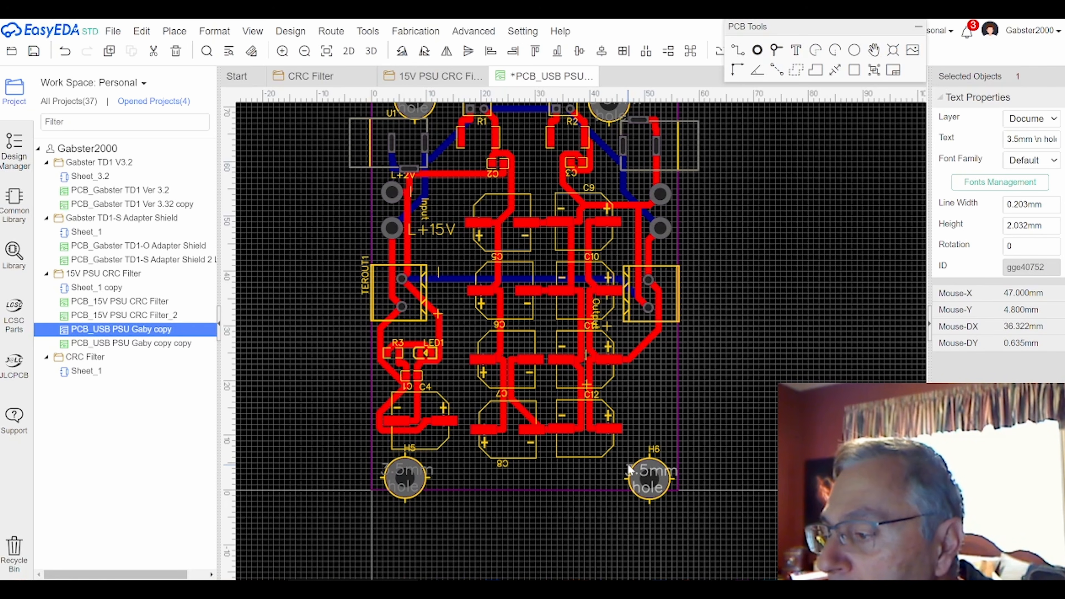
left_click(587, 493)
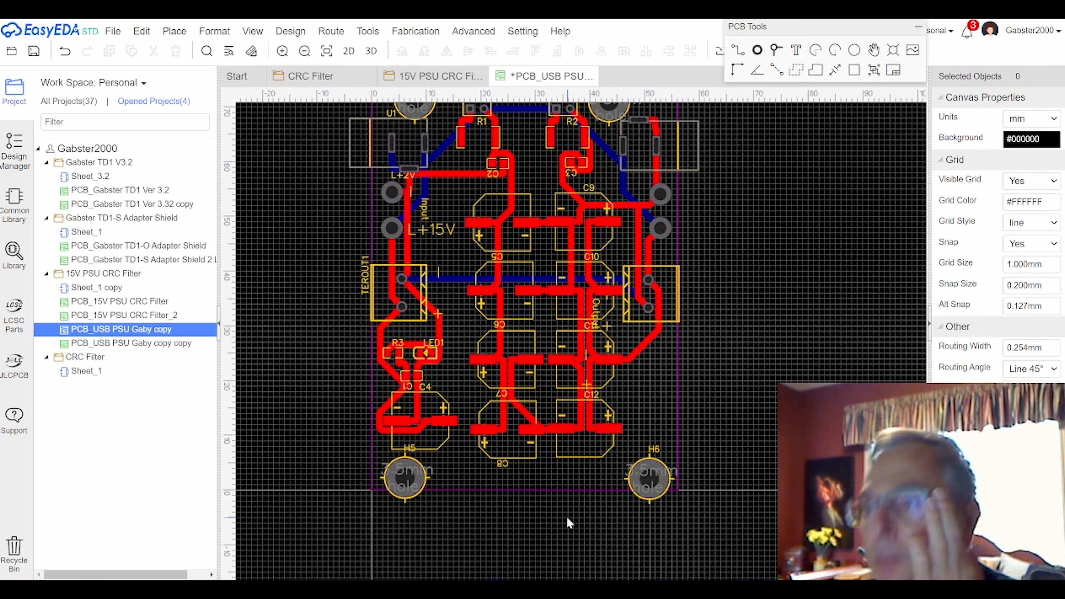
scroll(567, 522, "down", 2)
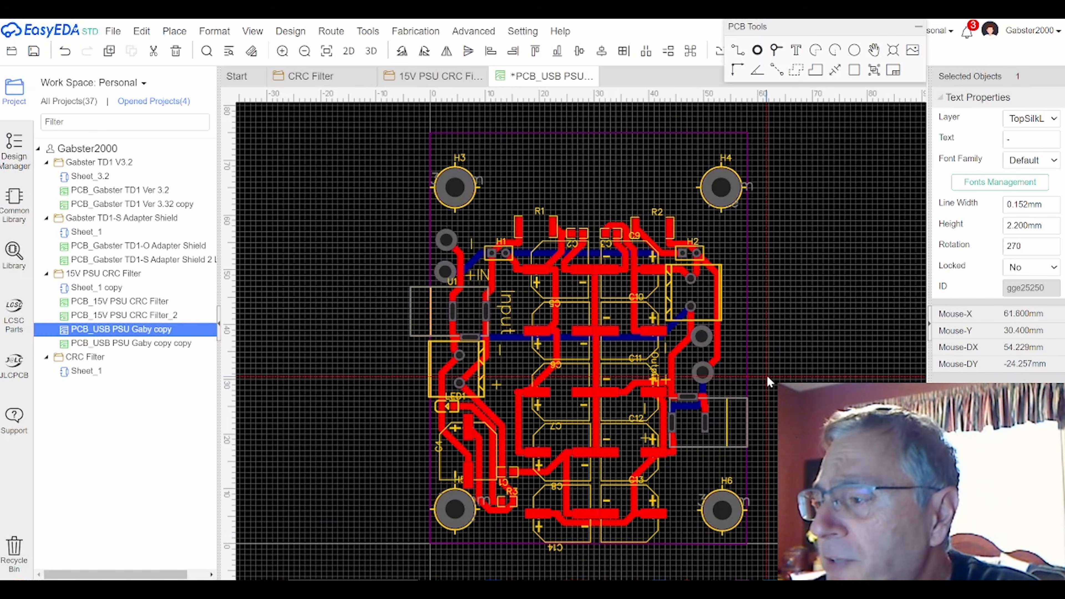
left_click(759, 385)
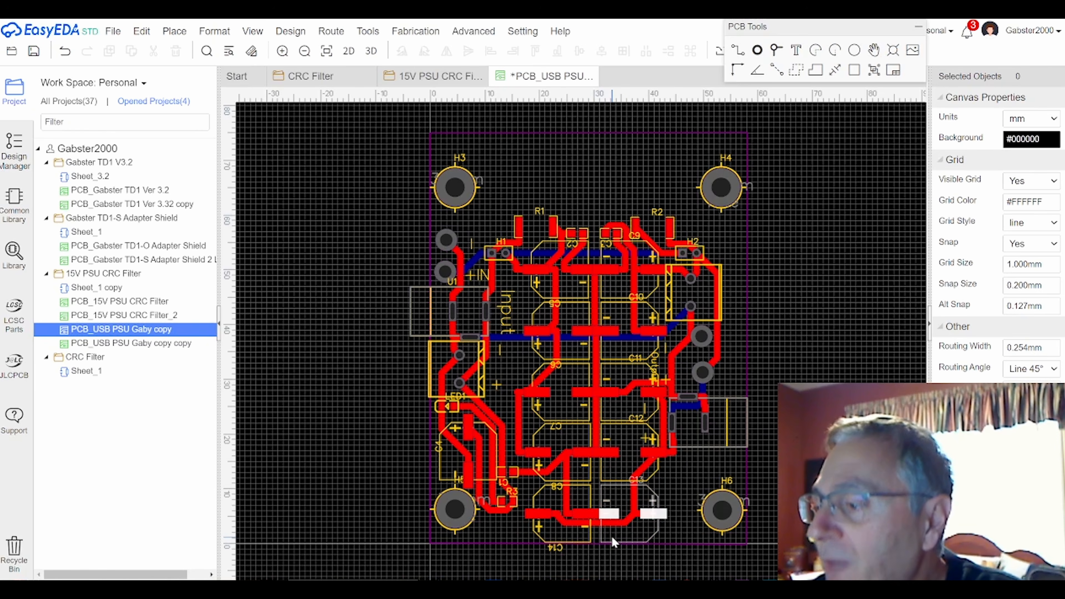
left_click(415, 31)
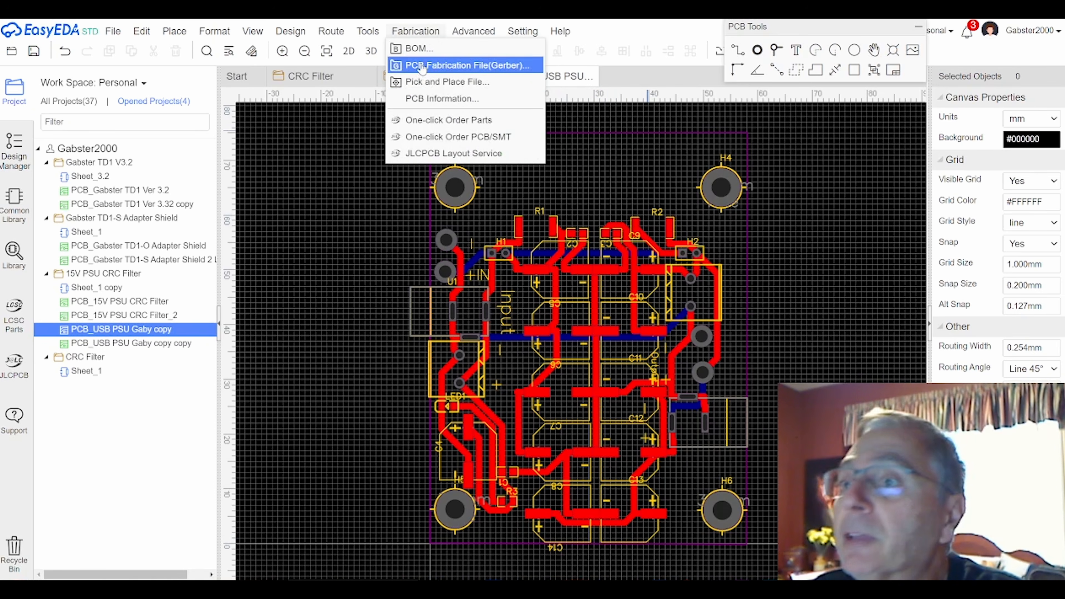
left_click(414, 81)
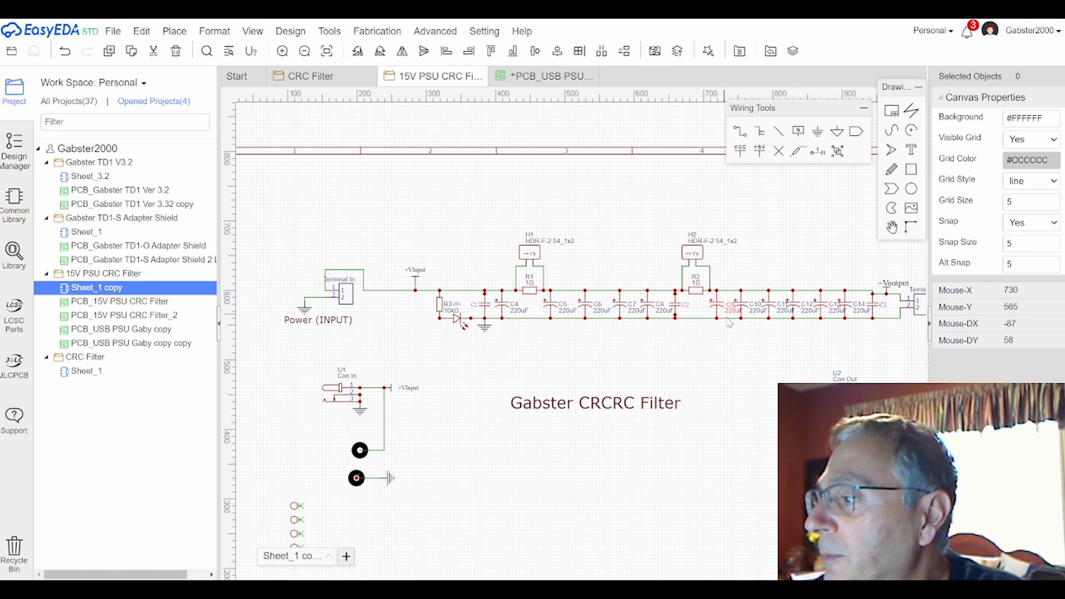
left_click(524, 77)
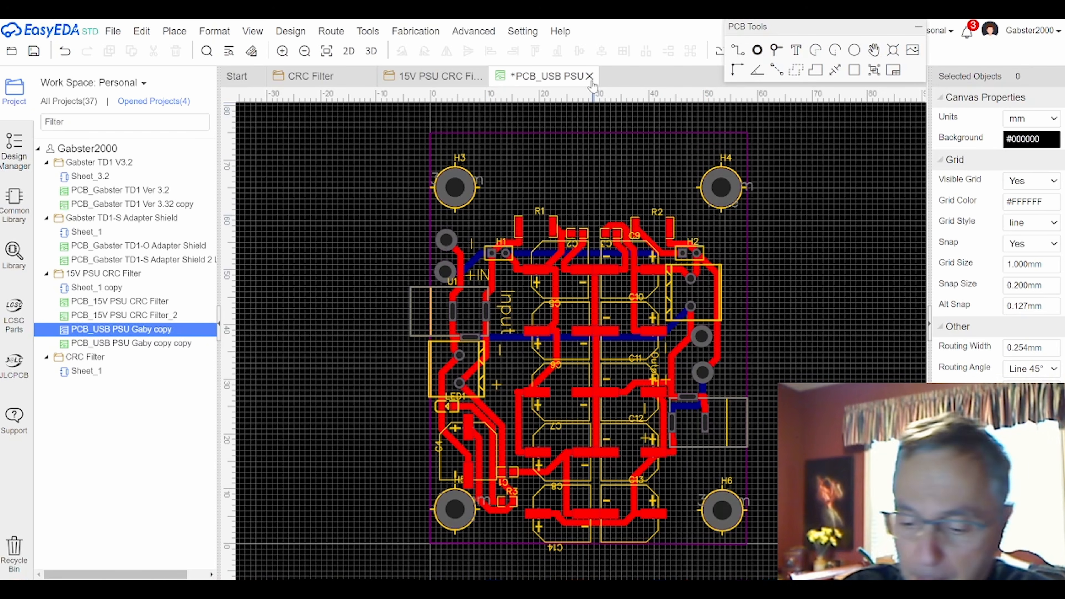
Step: Save the PCB and inspect the board in 3D, checking the corner holes, connectors and silkscreen labels from above
key("ctrl+s")
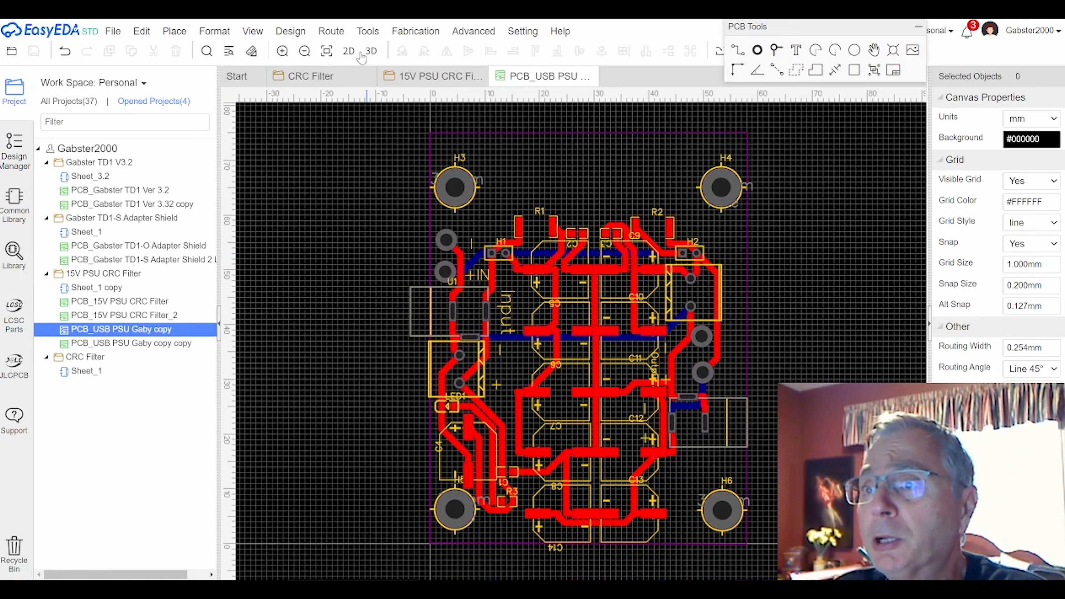
left_click(371, 51)
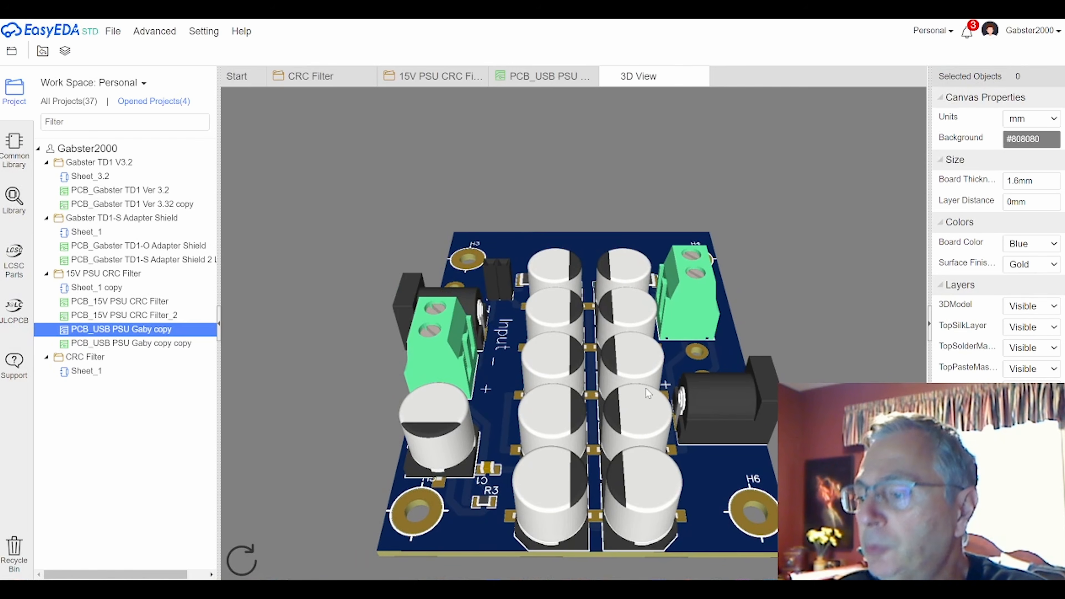
left_click_drag(545, 506, 602, 525)
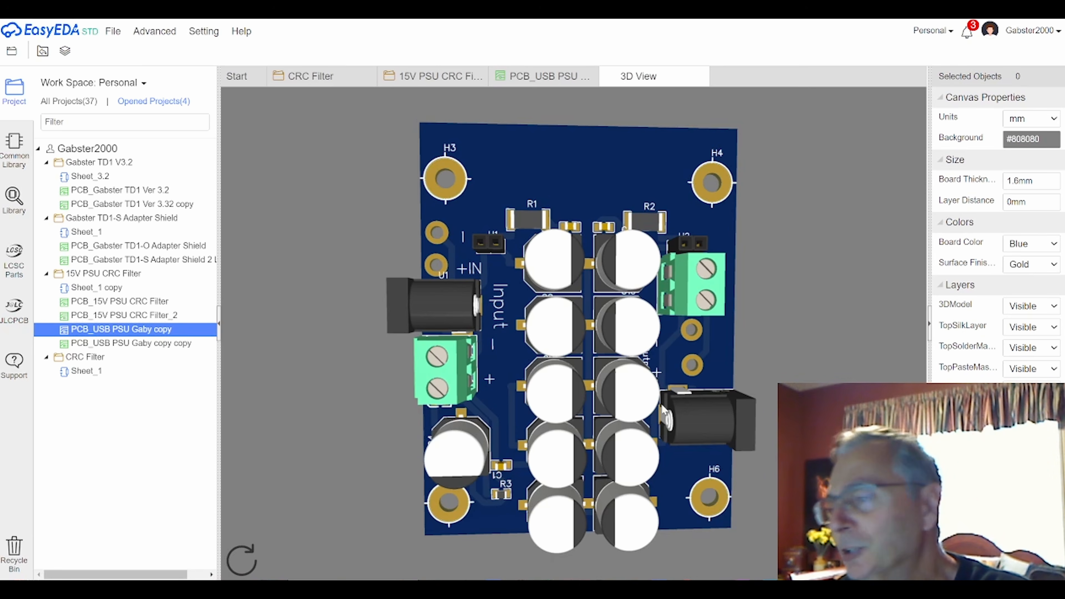
mouse_move(655, 346)
left_mouse_down()
mouse_move(608, 357)
mouse_move(637, 350)
left_mouse_up()
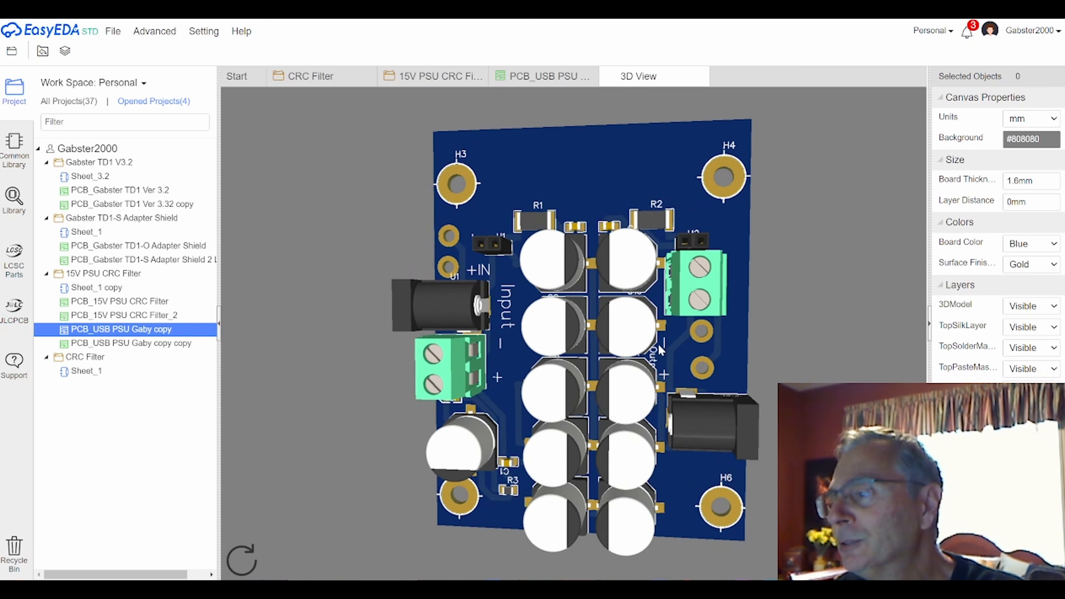
left_click_drag(595, 330, 622, 345)
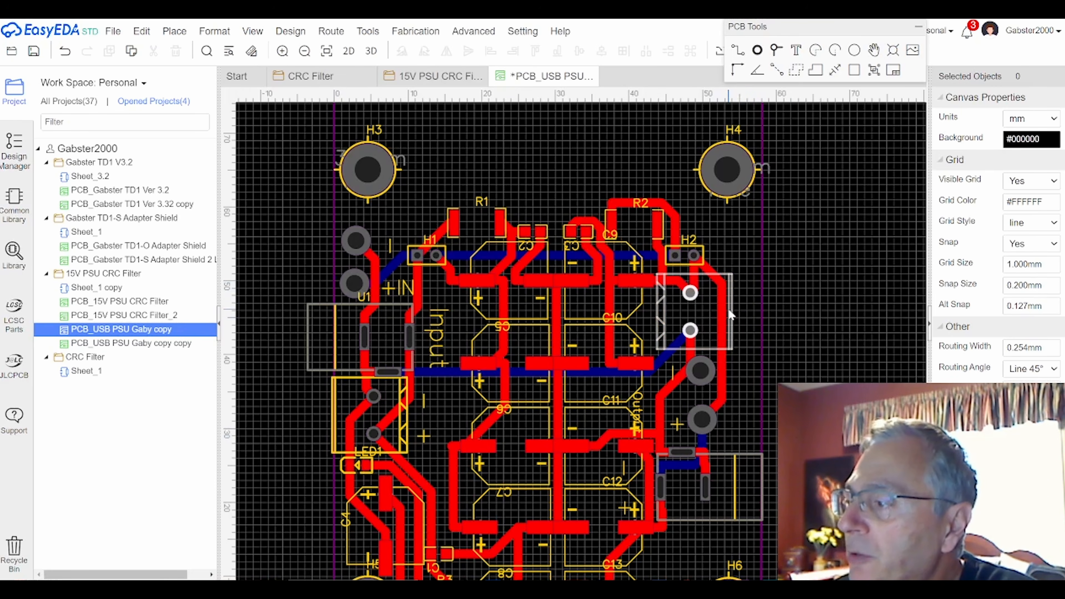
Step: Copy the minus and plus silkscreen marks beside the input screw terminal and paste them beside the output screw terminal
left_click(426, 435)
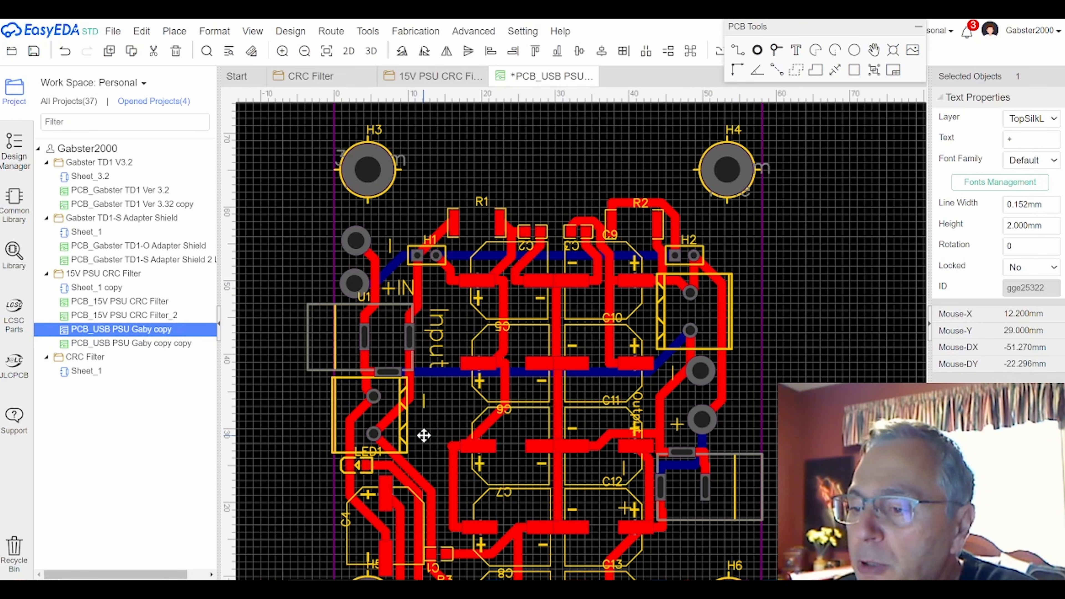
left_click(424, 403, "ctrl")
right_click(423, 404)
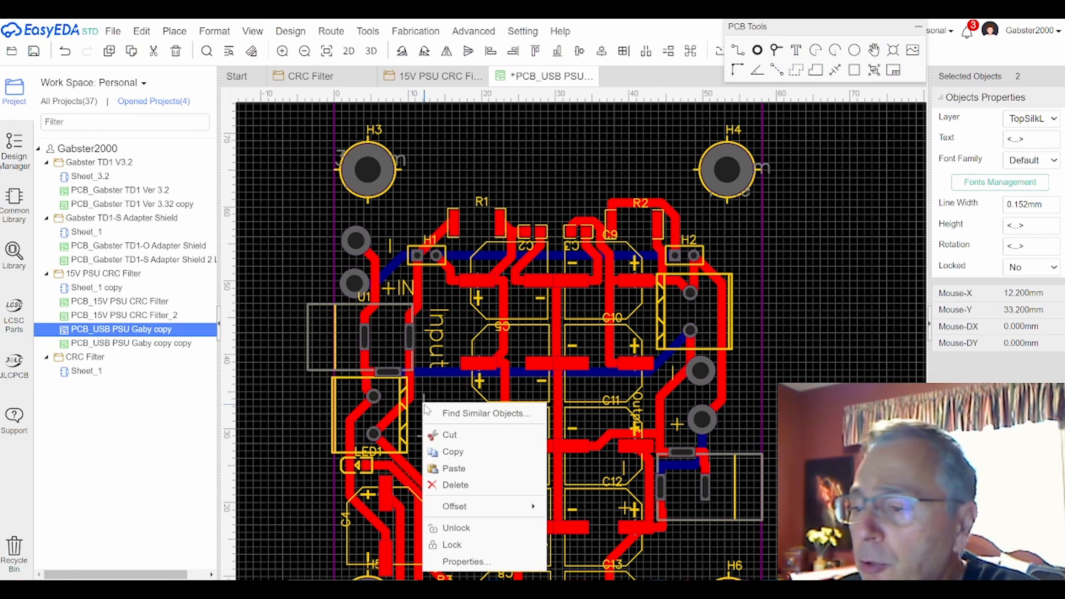
left_click(445, 452)
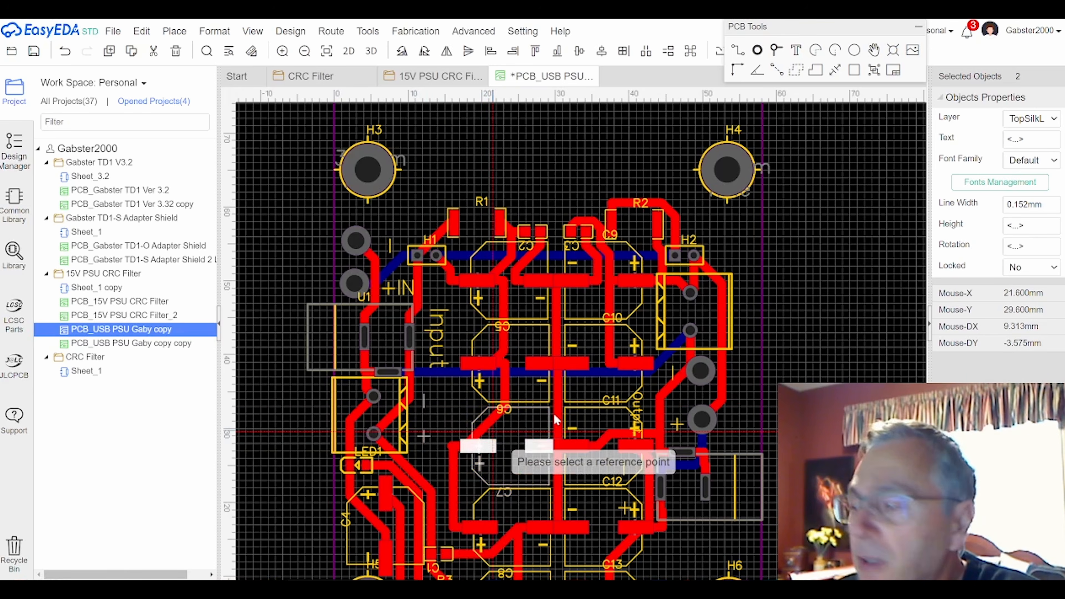
left_click(743, 317)
right_click(745, 315)
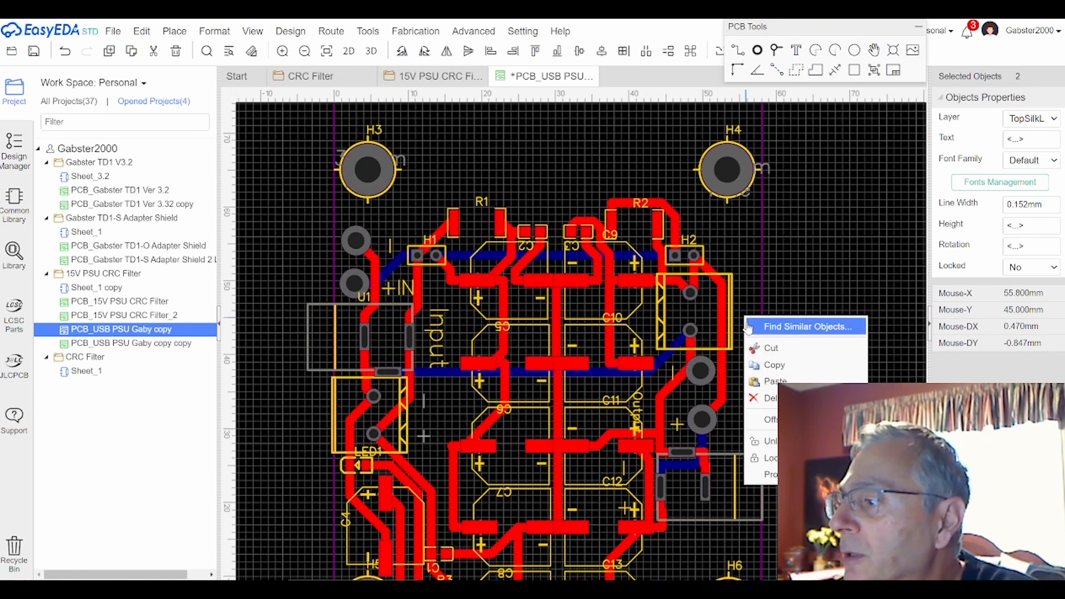
left_click(773, 380)
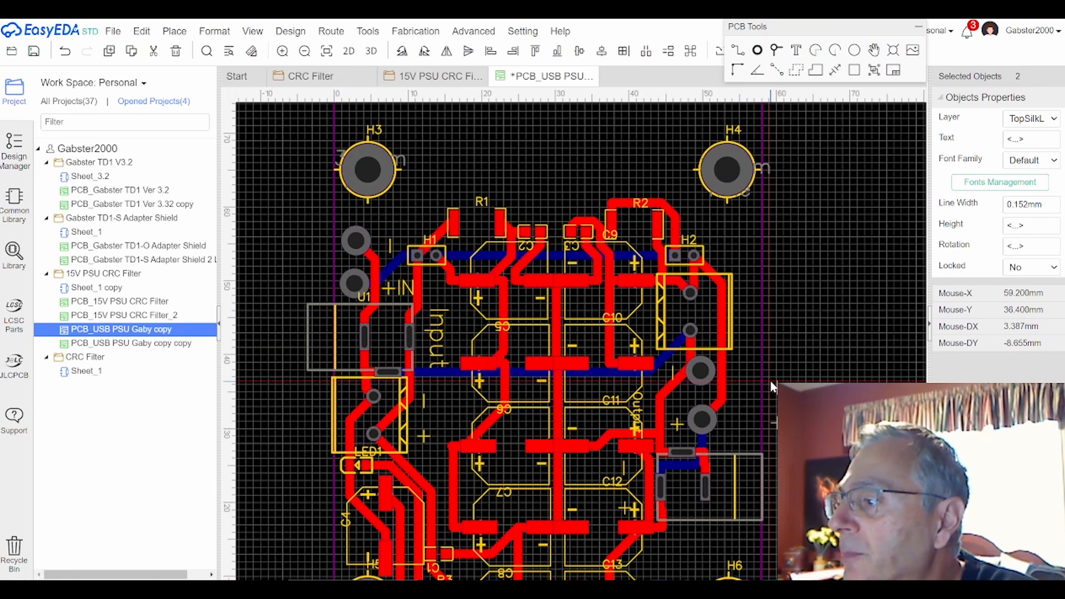
left_click(740, 290)
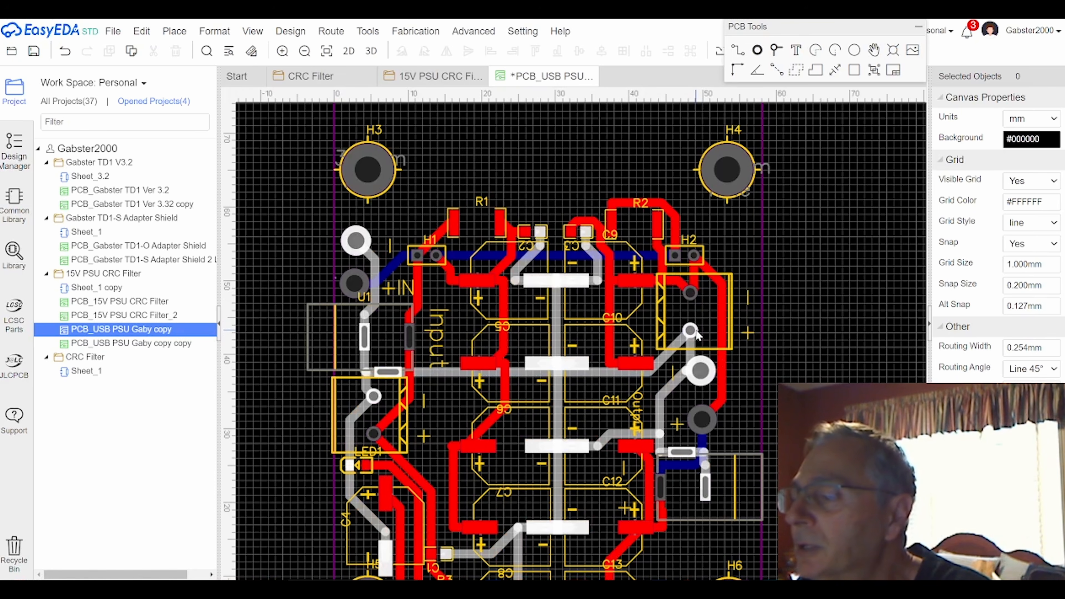
Step: Swap the two polarity marks beside the output terminal, placing the plus at the upper pin and the minus at the lower pin
left_click_drag(749, 331, 746, 279)
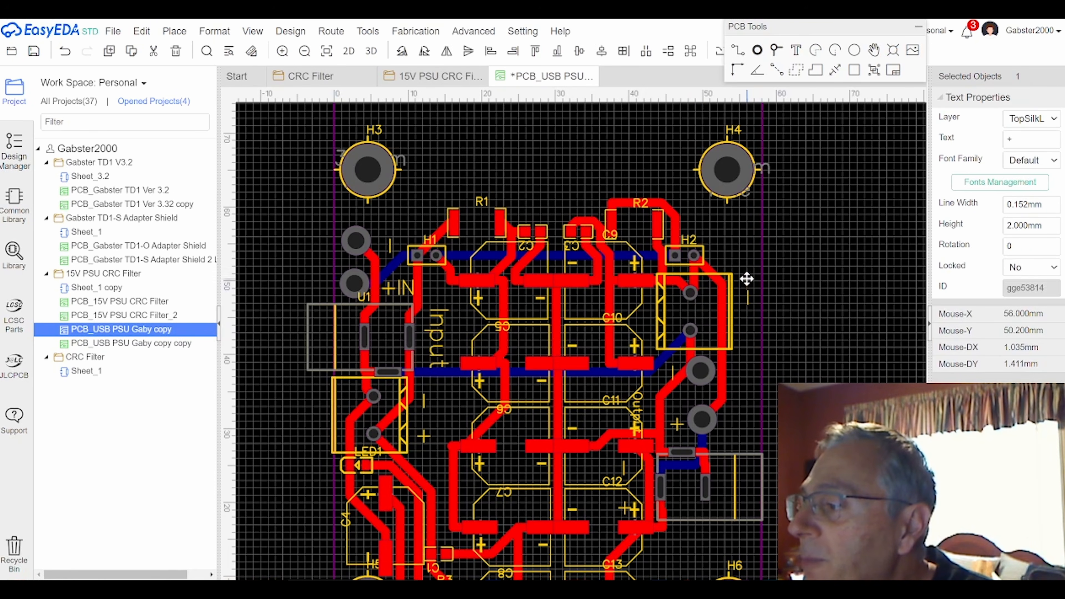
left_click(747, 296)
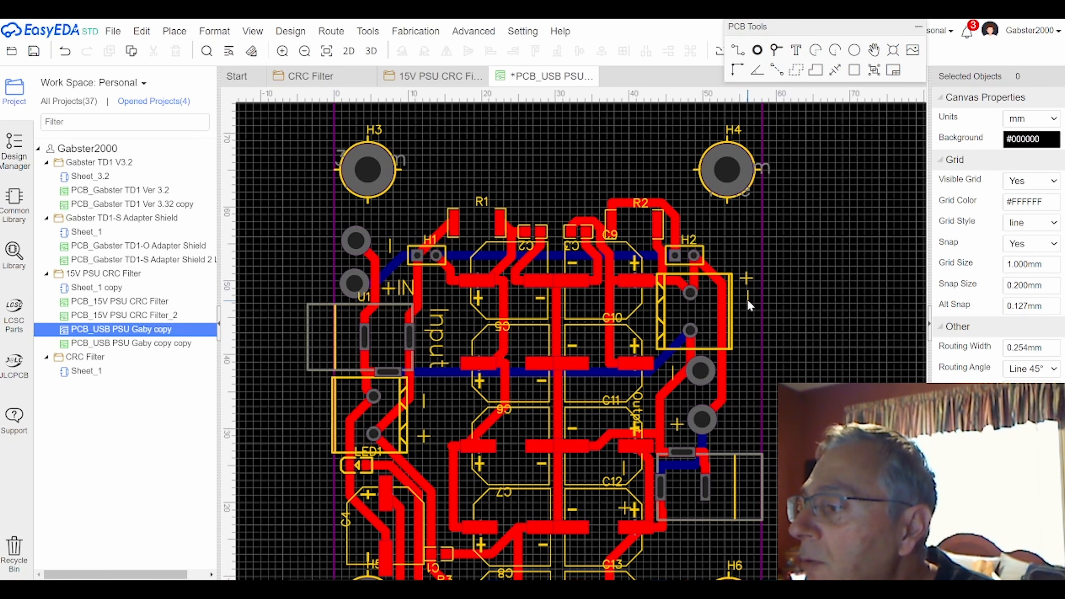
left_click_drag(747, 298, 745, 330)
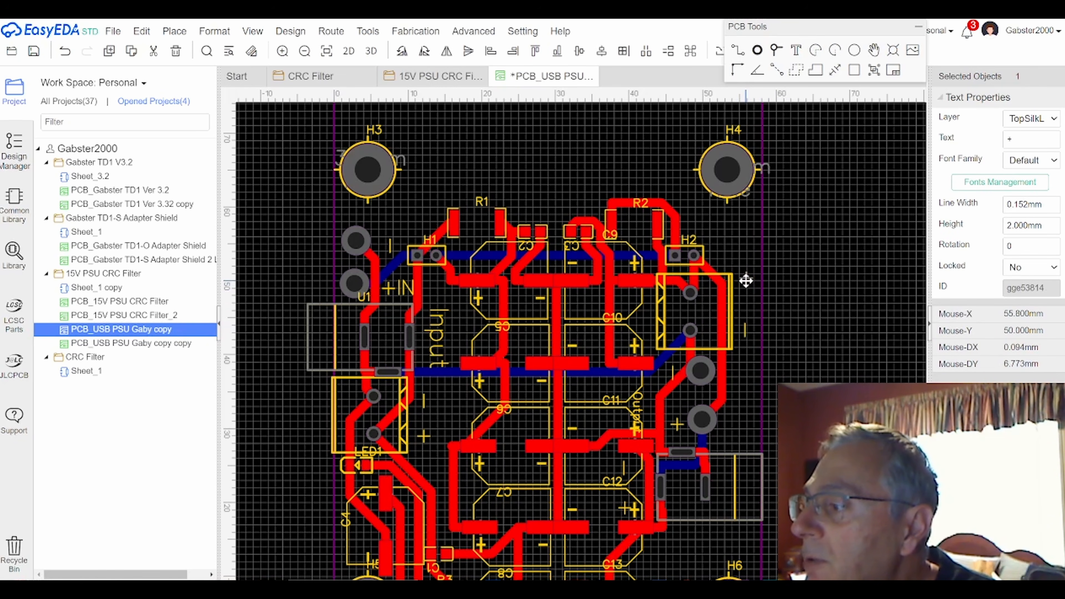
left_click(745, 297)
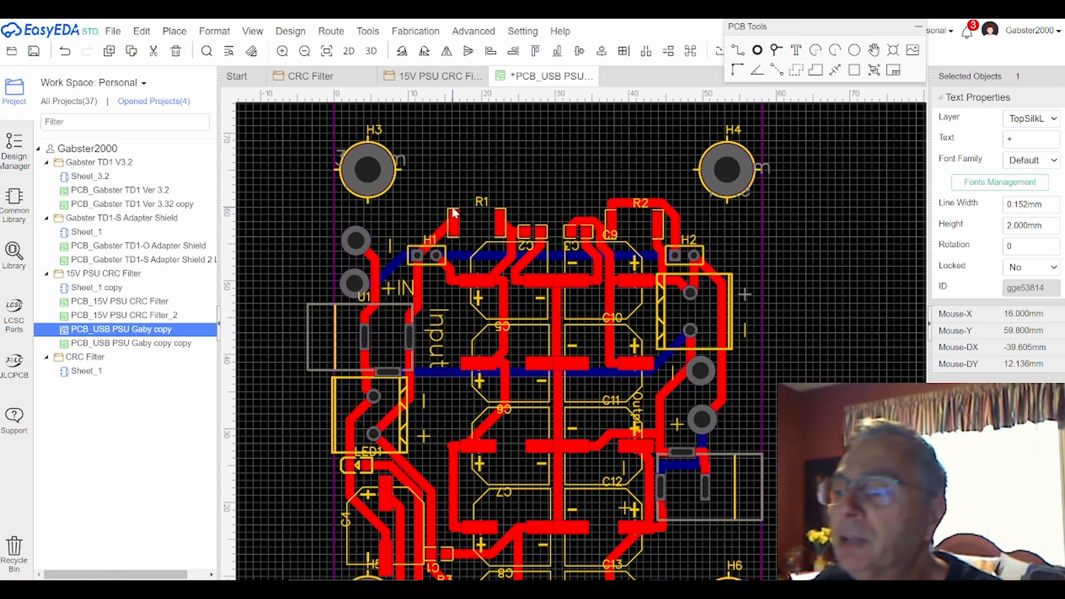
Step: Inspect the board in 3D from several angles, checking the polarity marks beside the terminals and the Input and Output labels
left_click(370, 51)
left_click_drag(535, 278, 570, 423)
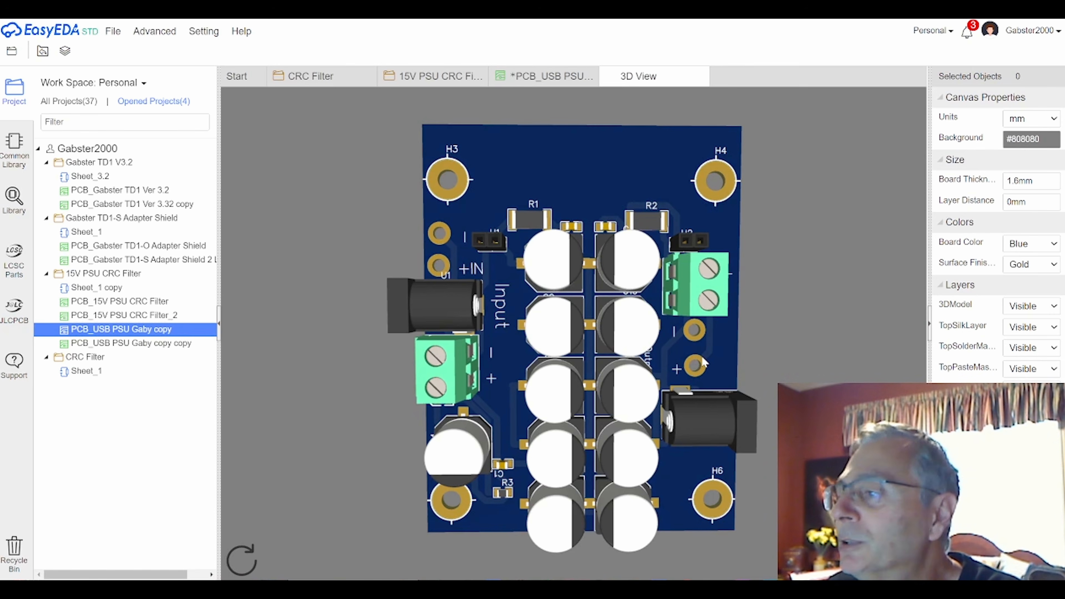
left_click_drag(696, 363, 694, 334)
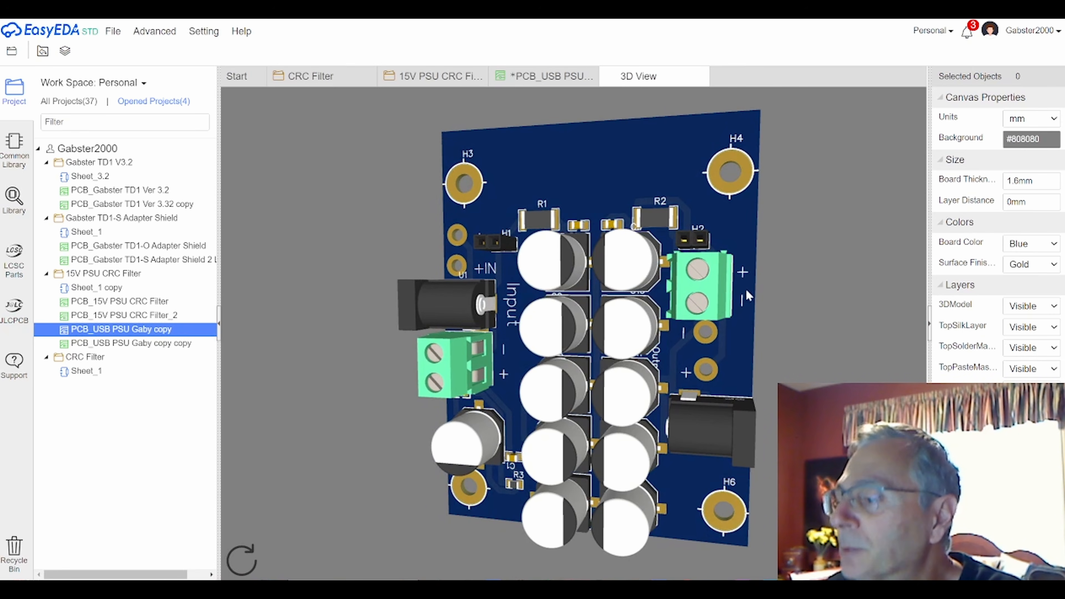
left_click_drag(611, 386, 700, 381)
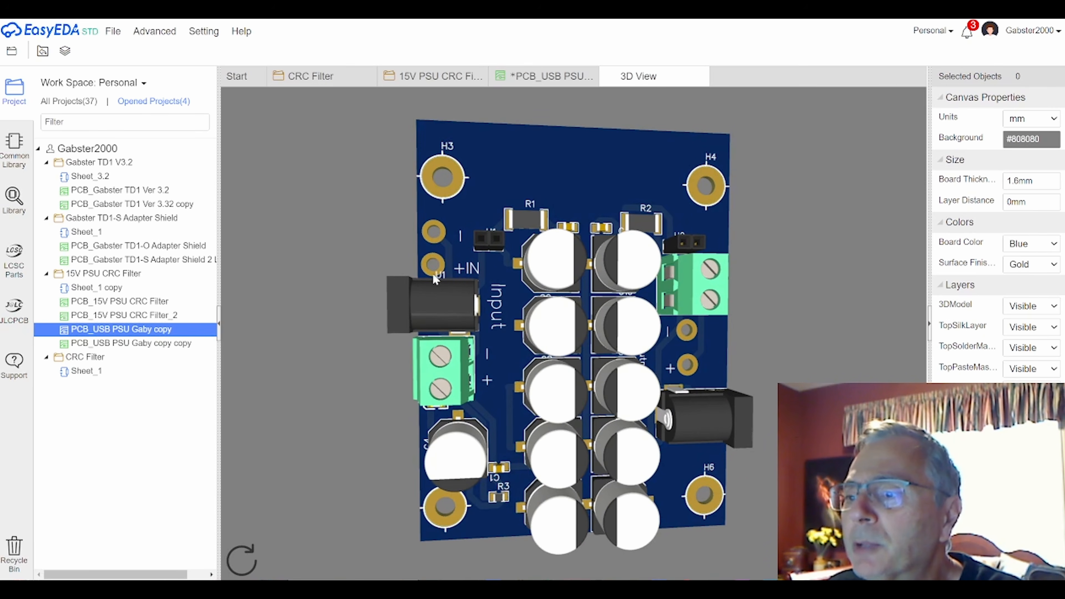
mouse_move(610, 360)
left_mouse_down()
mouse_move(592, 365)
mouse_move(603, 364)
left_mouse_up()
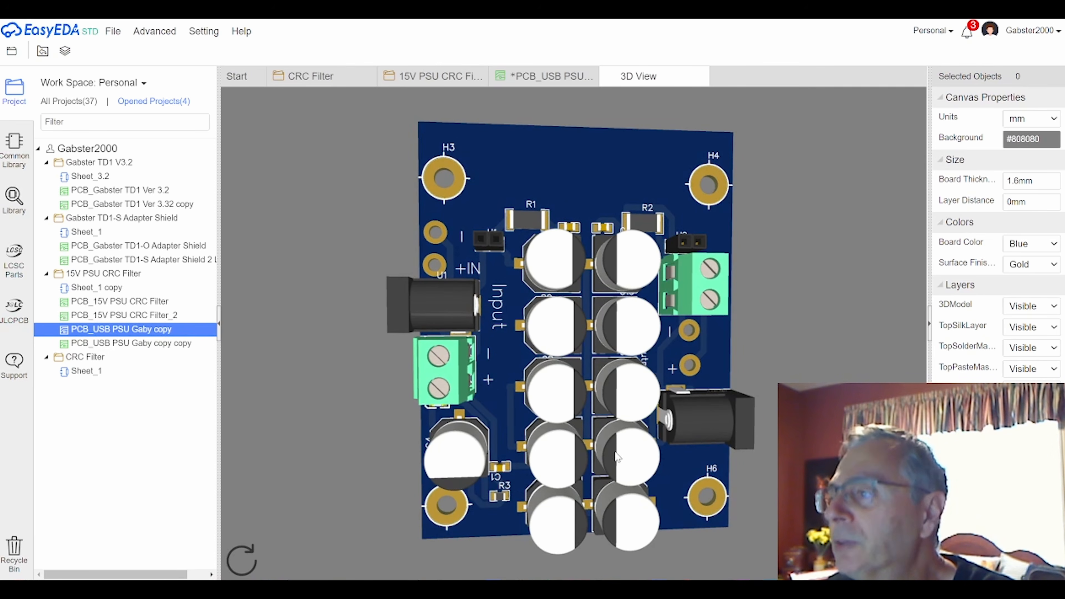
left_click_drag(606, 391, 602, 391)
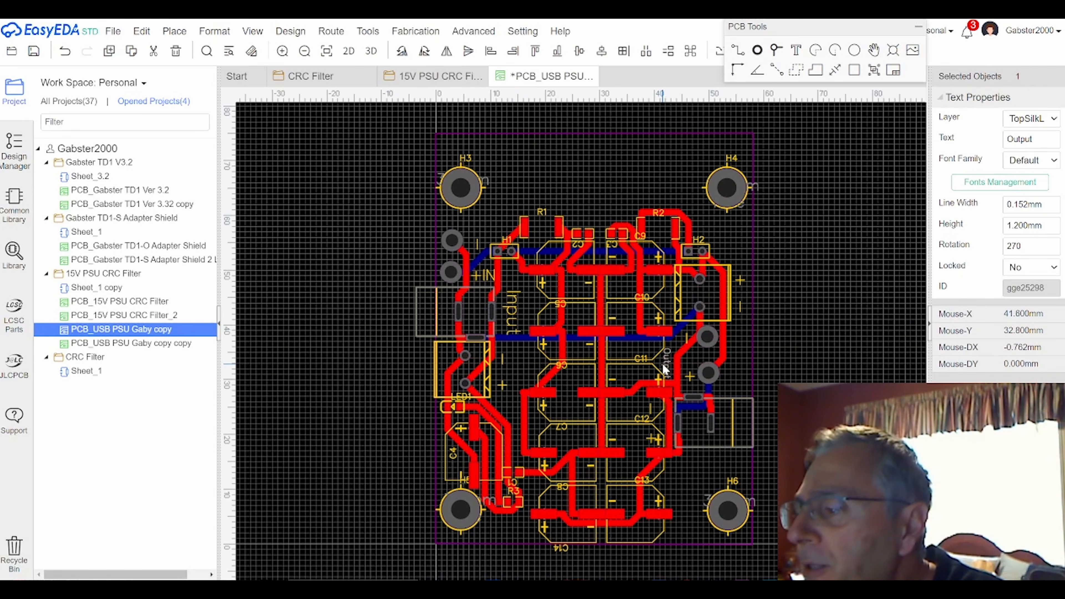
Step: Move the Output silkscreen label between the output pads and the board edge and set its text height to 2.5 mm
left_click_drag(666, 368, 737, 352)
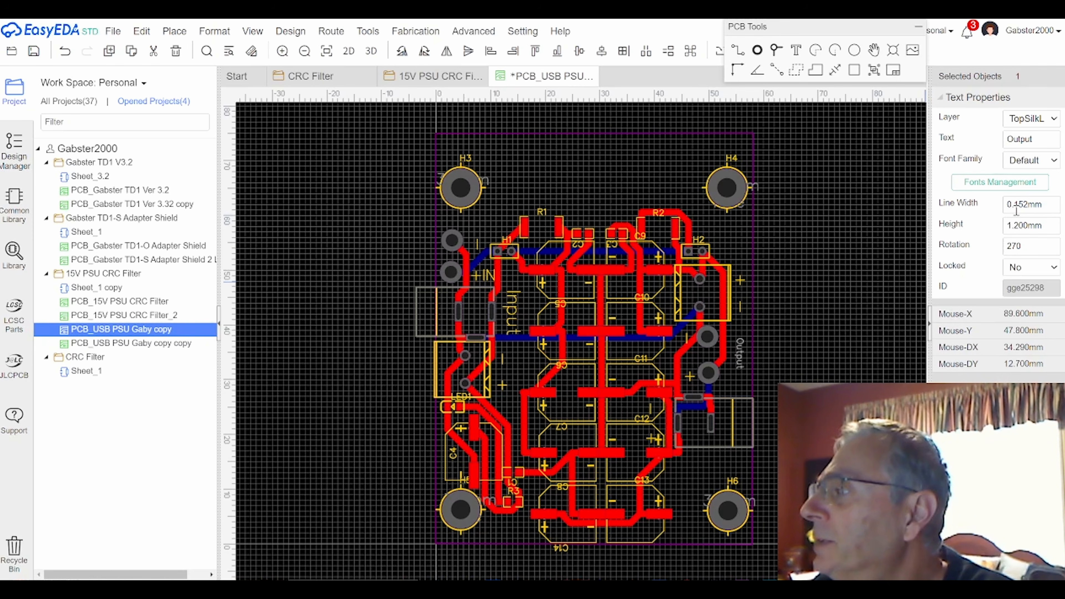
double_click(1016, 227)
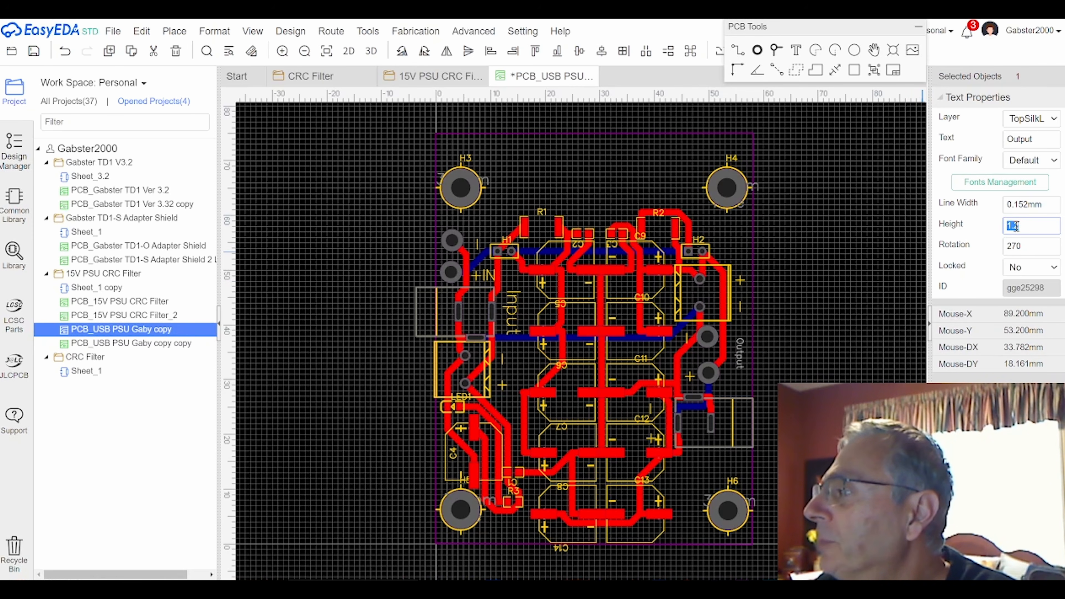
type("2.5")
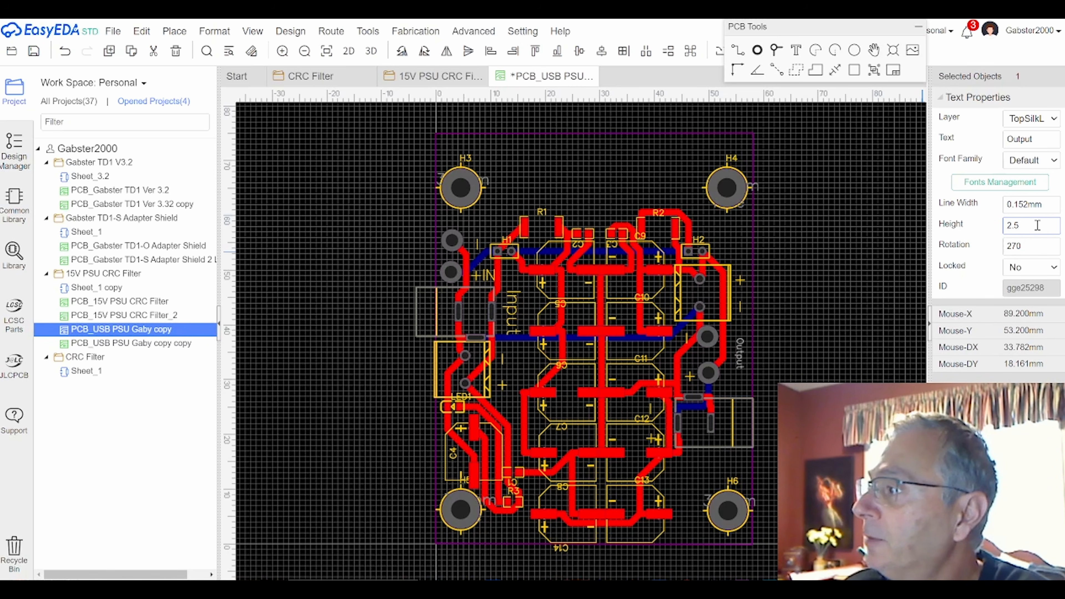
key("Return")
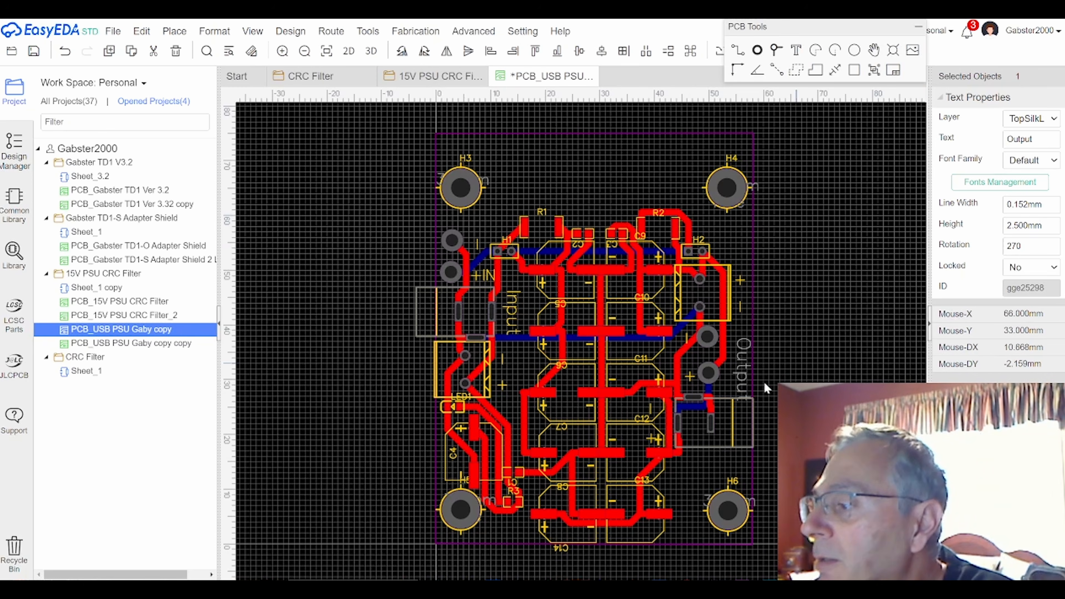
left_click_drag(740, 375, 736, 366)
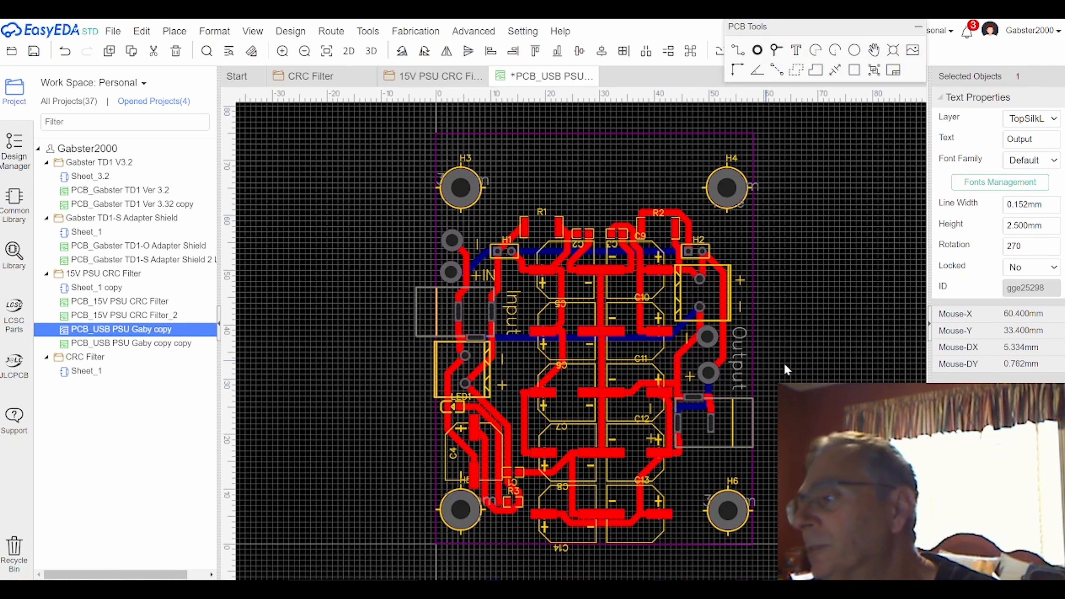
Step: Rotate the Output label to 90° and realign it beside the output pads, and move the Input label beside the input screw terminal
key("space")
key("space")
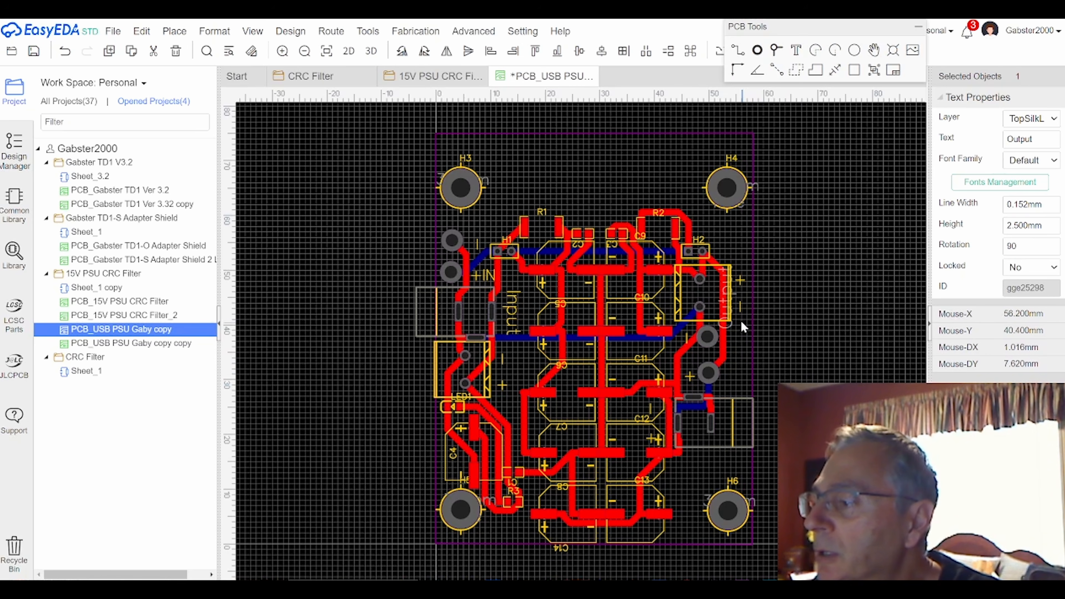
left_click_drag(730, 329, 743, 382)
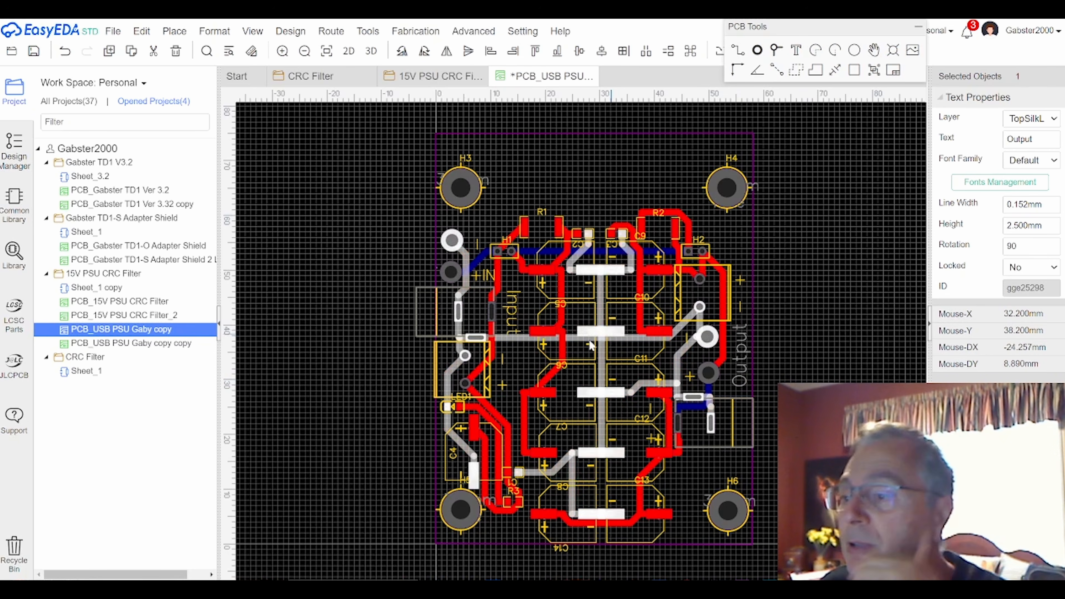
left_click_drag(514, 318, 514, 370)
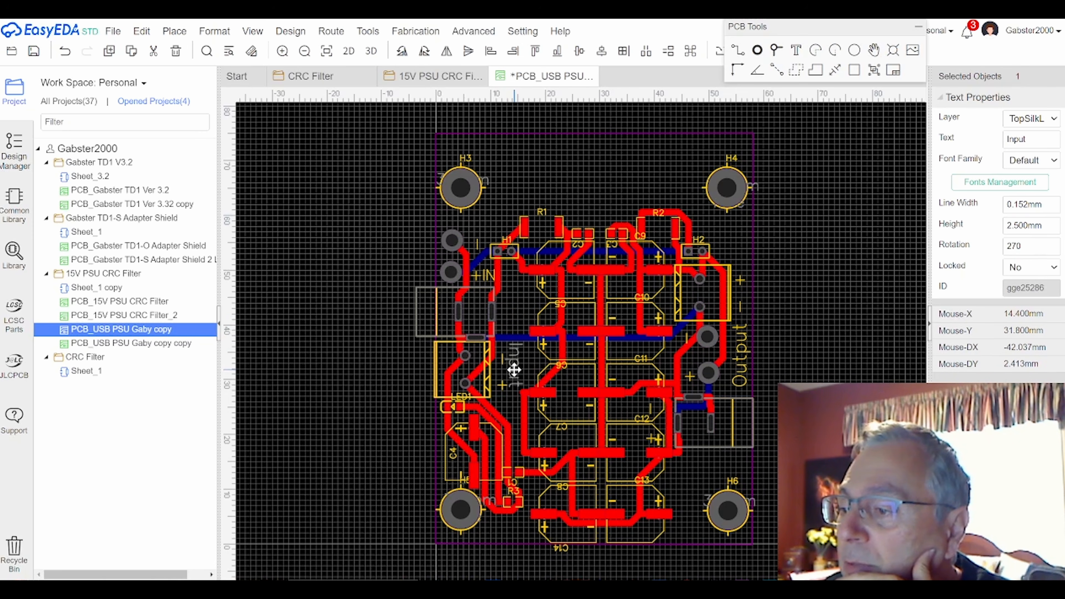
left_click_drag(513, 367, 515, 358)
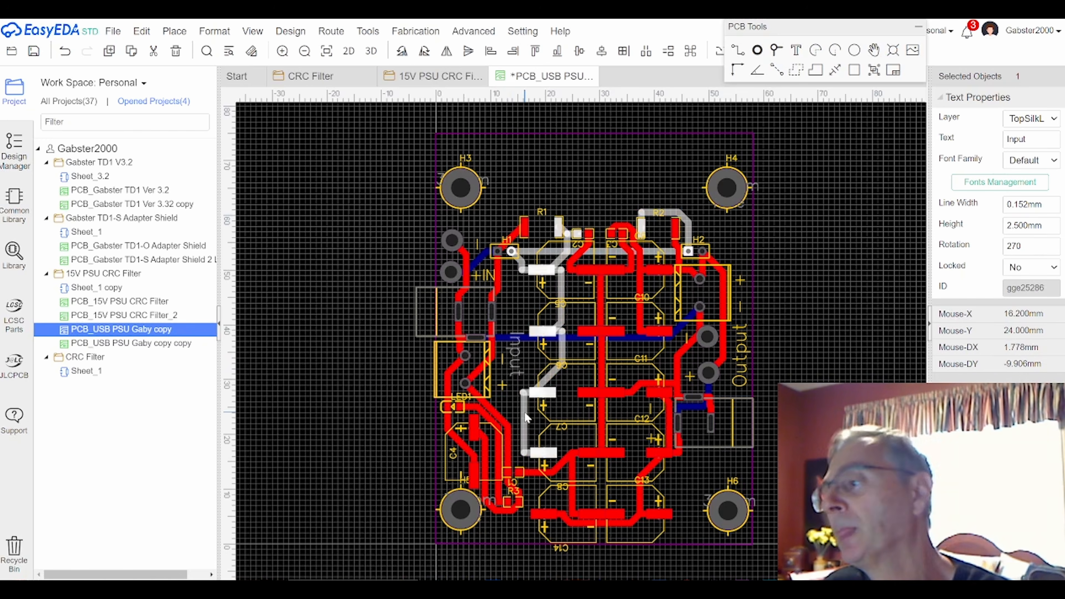
Step: Inspect the board in 3D from above, checking the placement and direction of the Input and Output labels
left_click(371, 51)
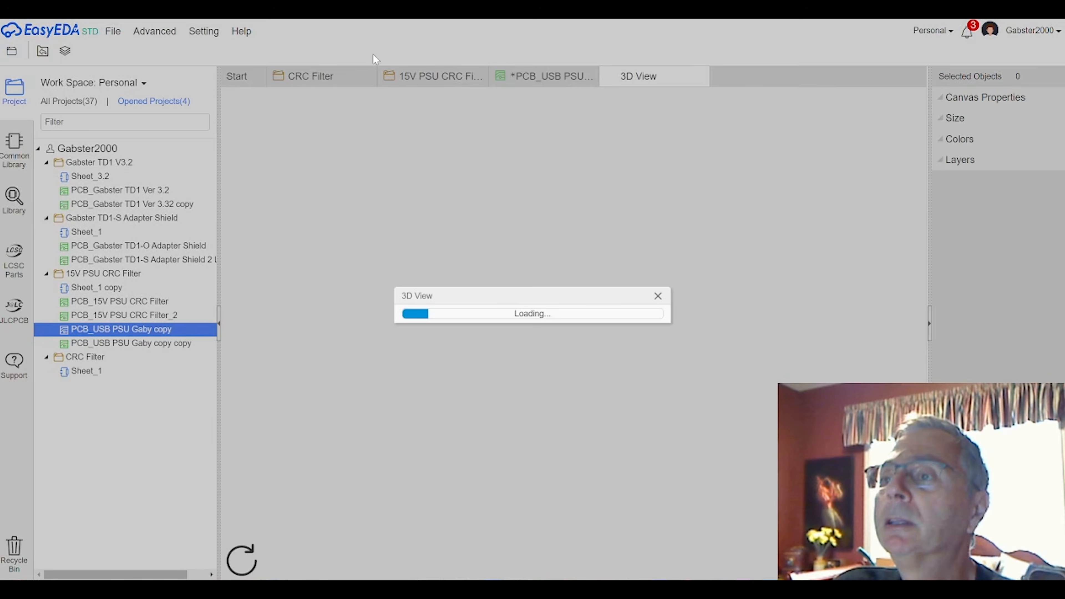
left_click_drag(562, 318, 571, 452)
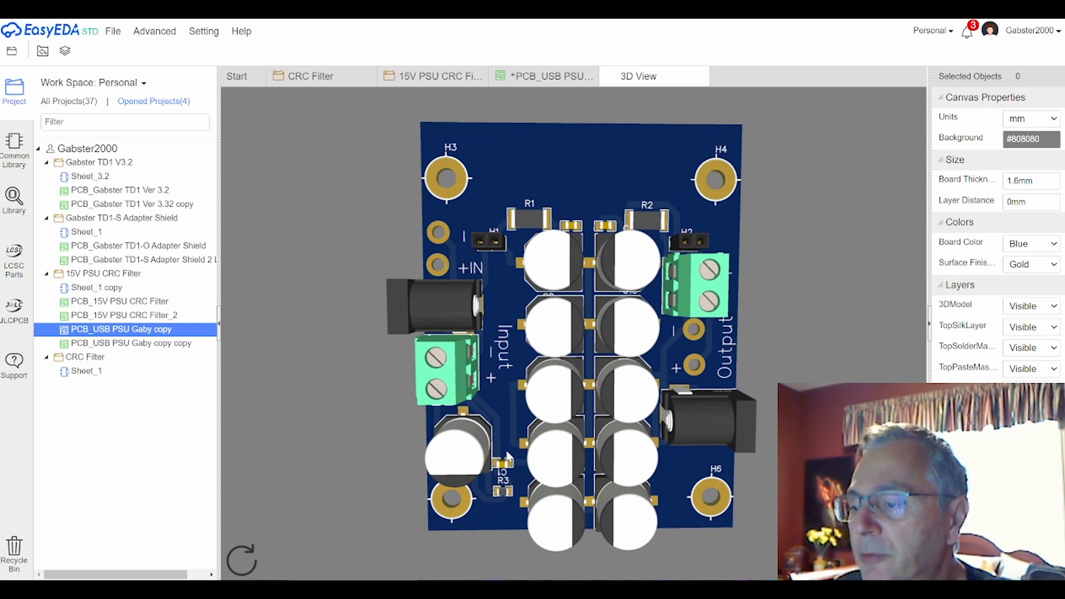
left_click_drag(655, 280, 634, 313)
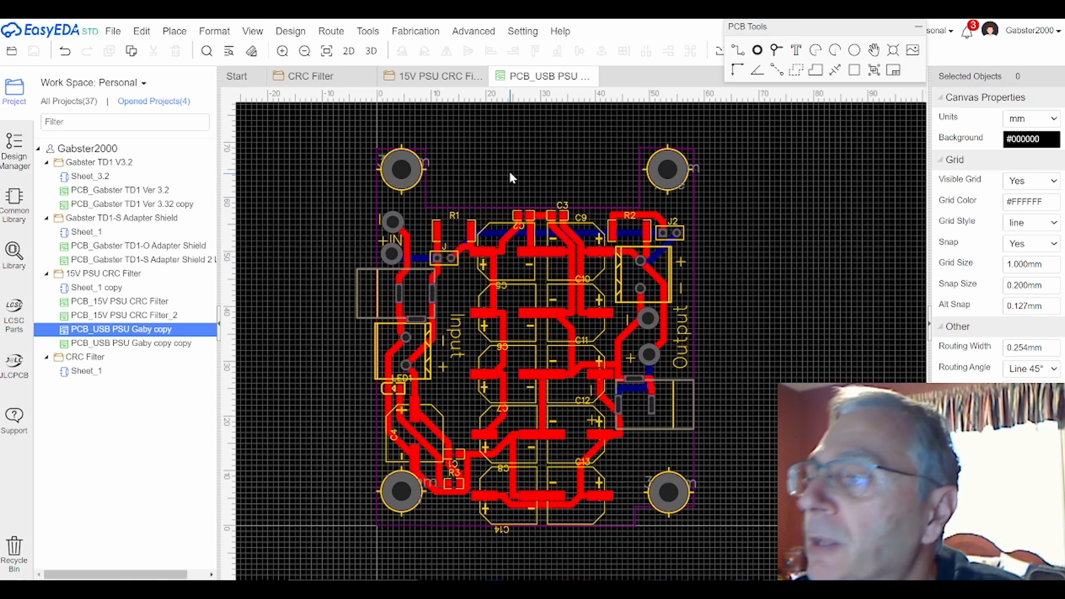
Step: Select the notched board outline, nudge its recessed edge between the two upper mounting holes, and save the PCB
left_click(431, 207)
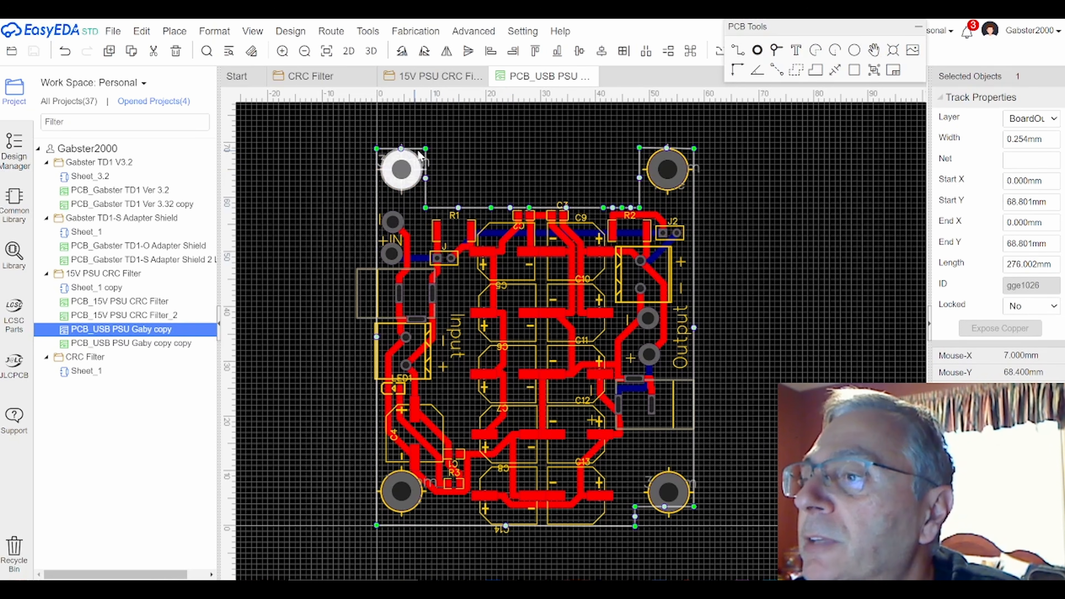
mouse_move(490, 208)
left_mouse_down()
mouse_move(491, 198)
mouse_move(492, 207)
left_mouse_up()
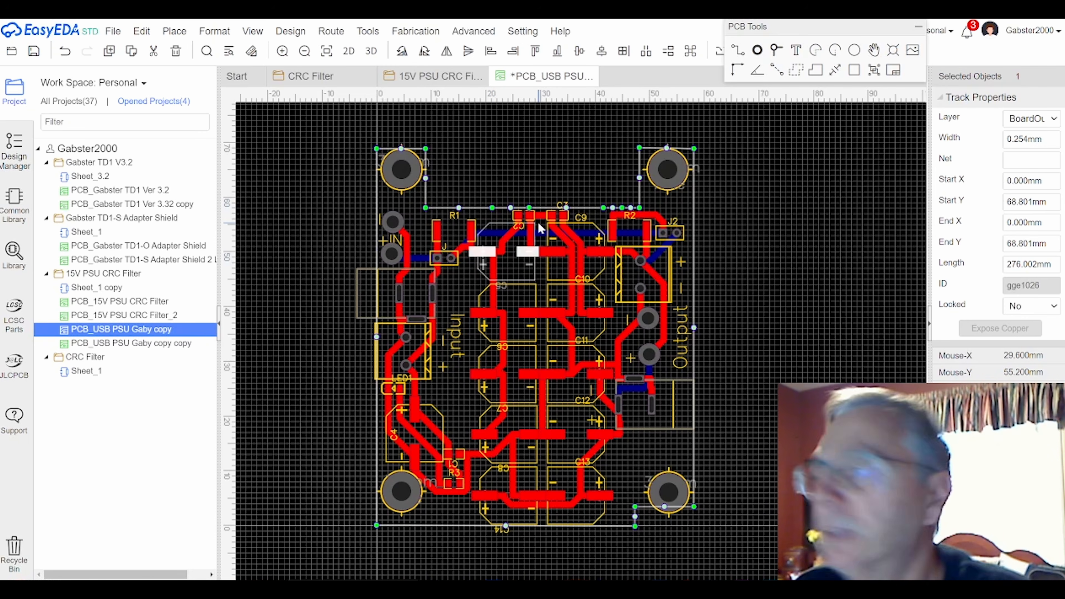
key("ctrl+s")
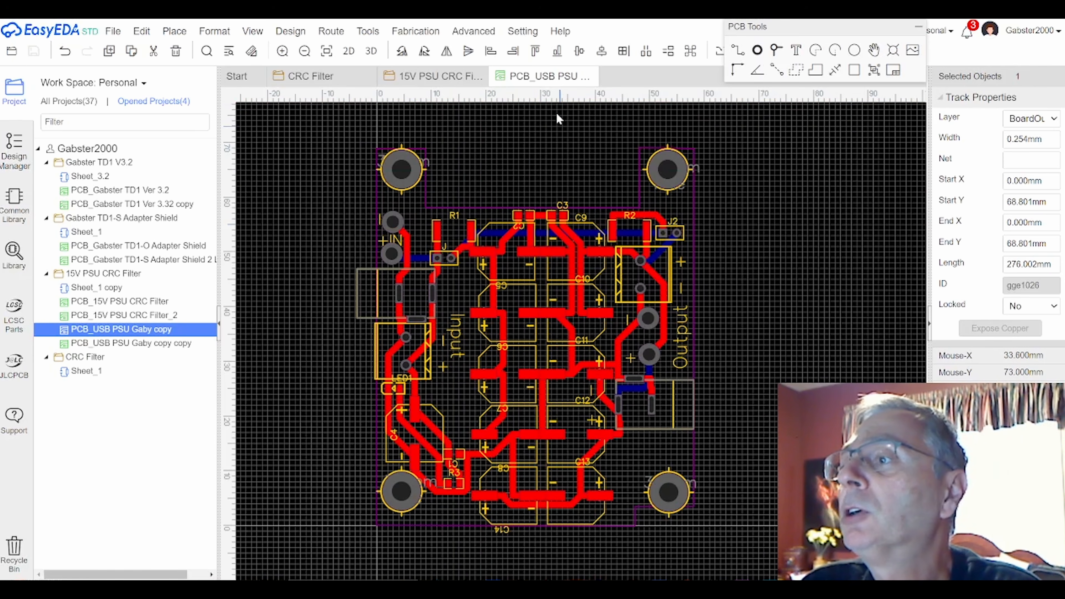
Step: Inspect the notched board in 3D, checking the cut-outs beside the mounting holes, the connectors and the silkscreen labels
left_click(371, 52)
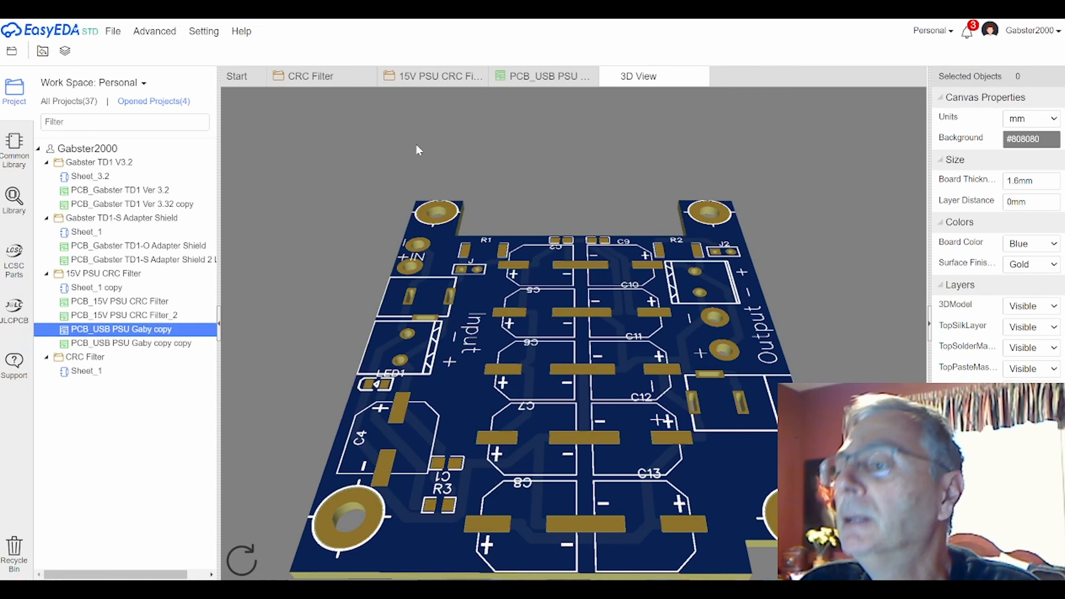
left_click_drag(575, 320, 585, 339)
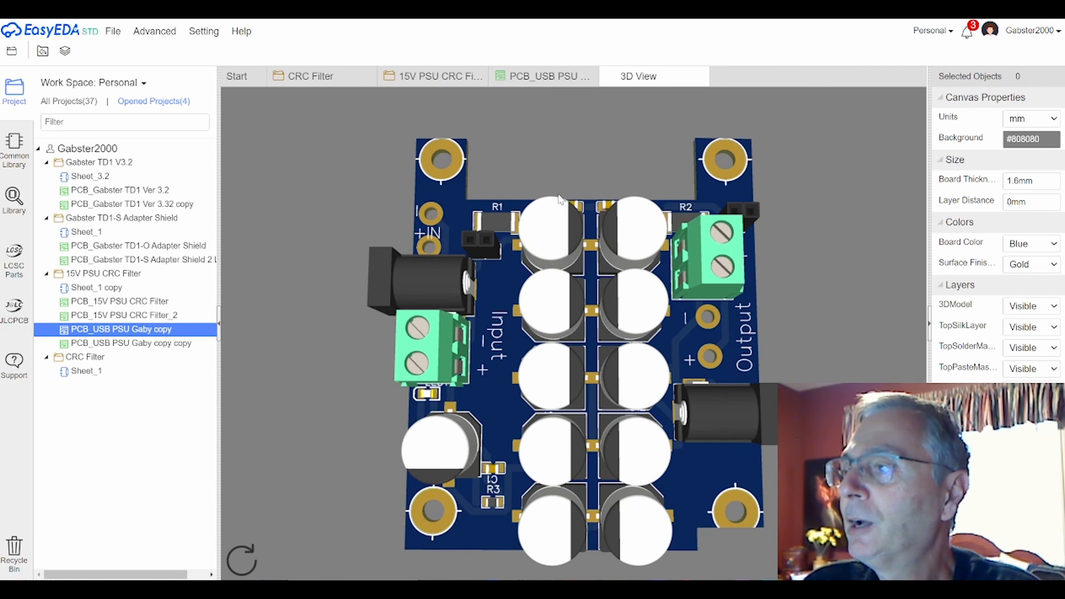
left_click_drag(722, 361, 718, 380)
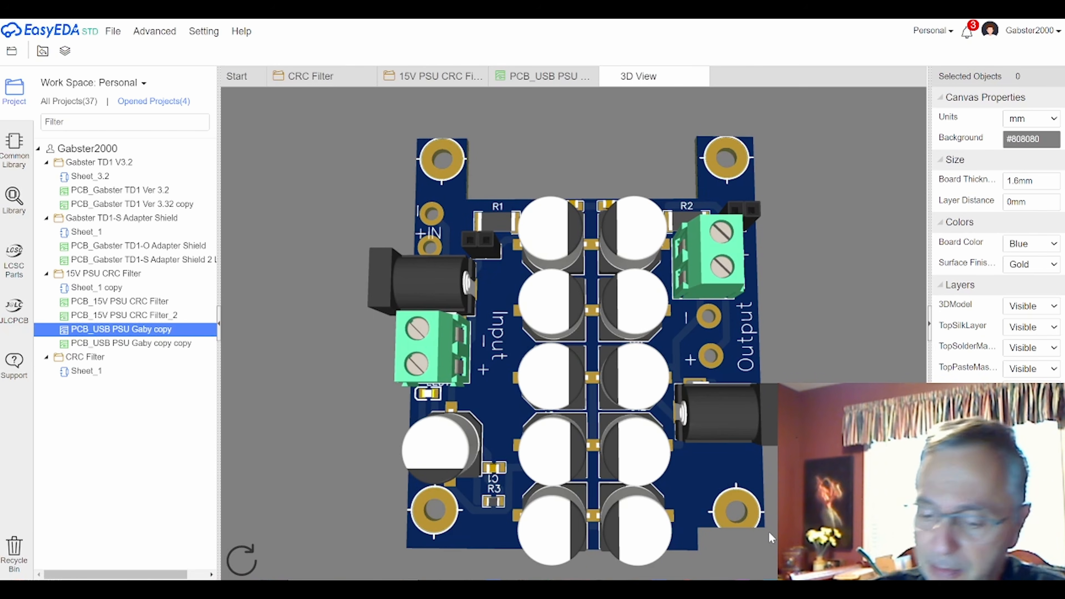
left_click_drag(768, 531, 755, 482)
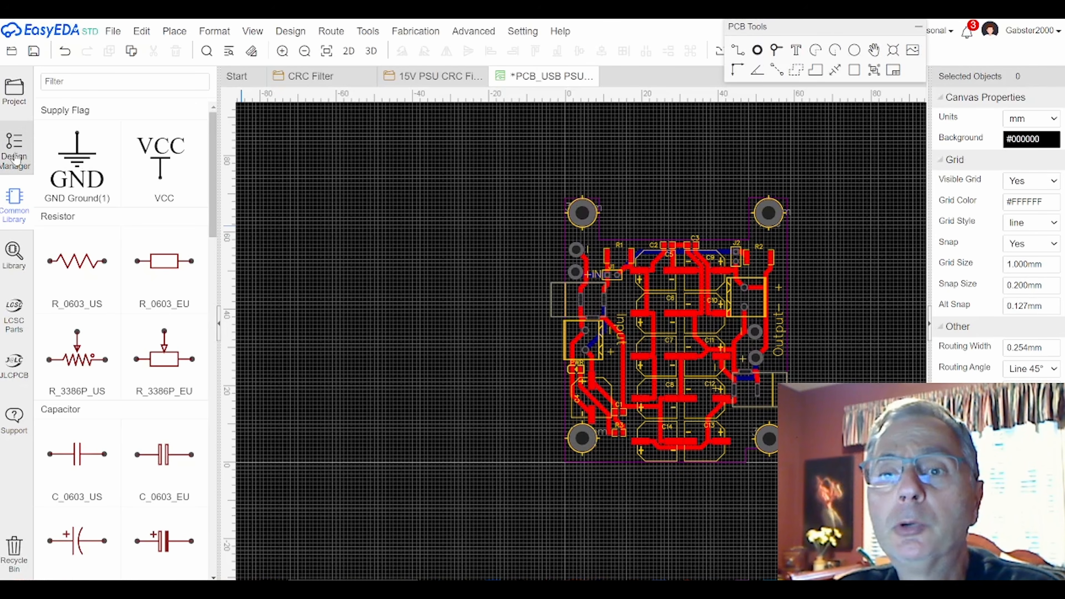
Step: Run the design rule check on the PCB from the design manager
left_click(15, 156)
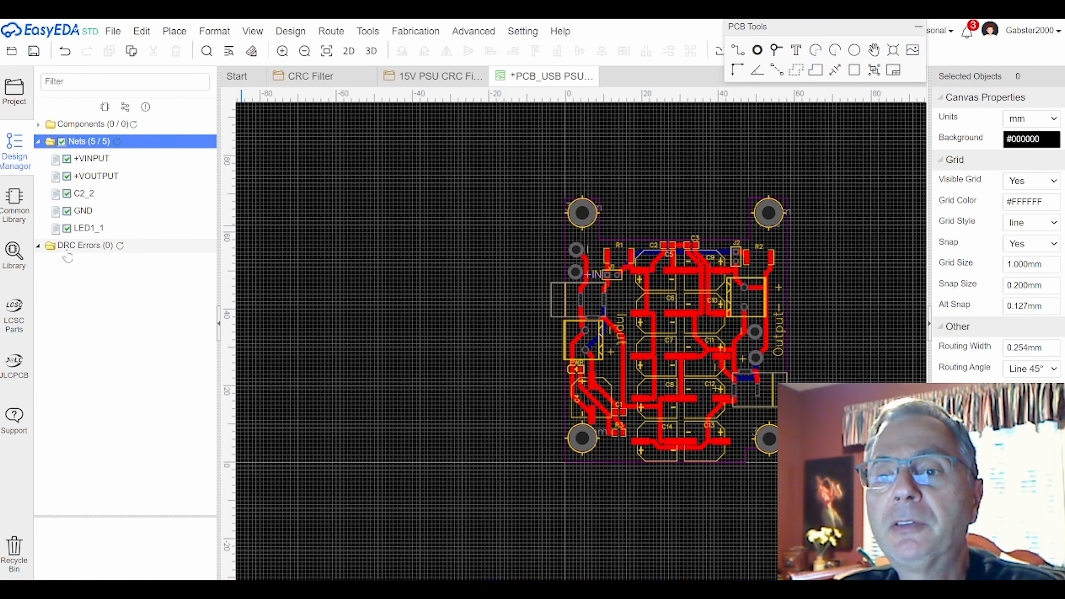
left_click(120, 249)
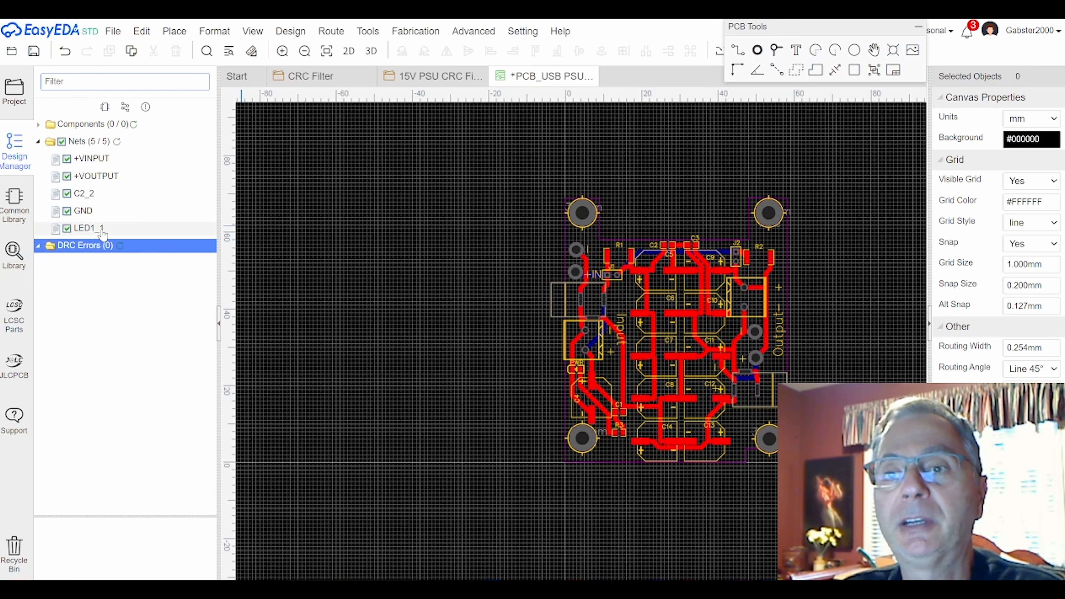
Step: Review the CRCRC filter schematic from the input terminal through the LED, capacitors, resistors and bypass headers
left_click(435, 79)
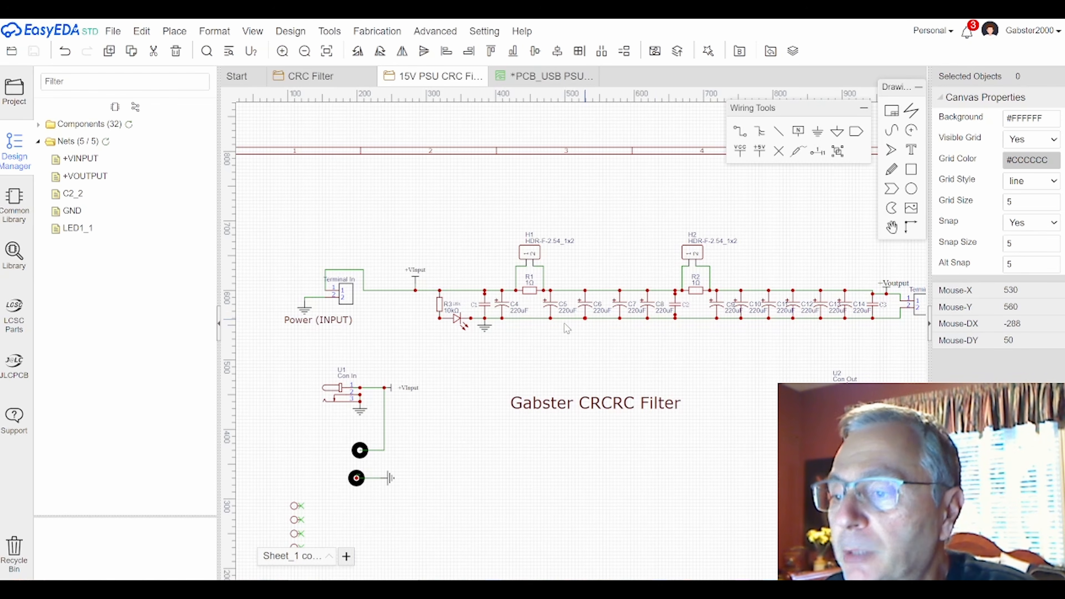
scroll(348, 294, "up", 2)
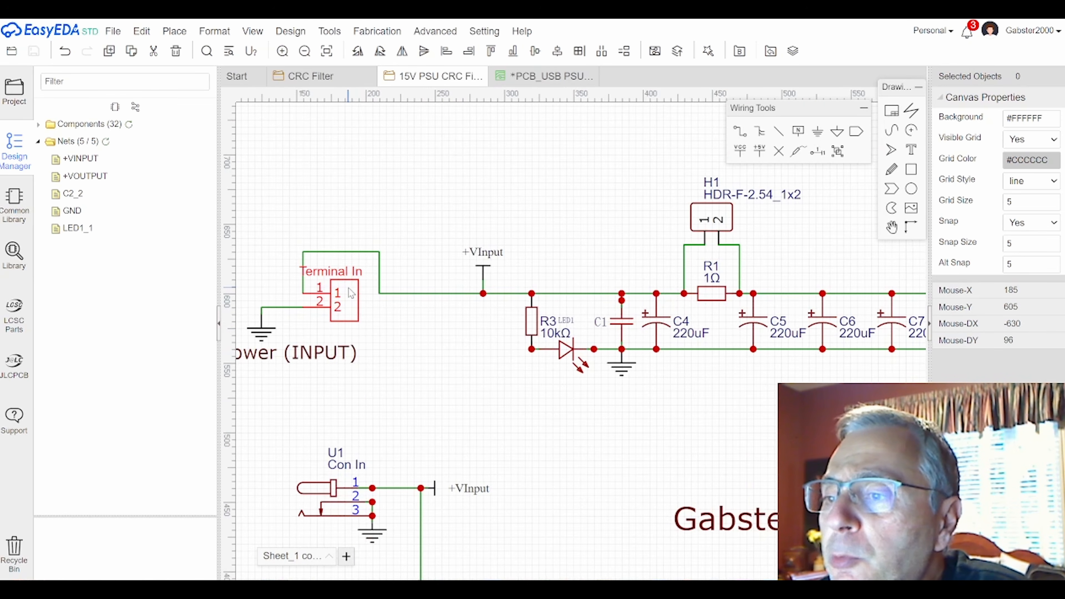
scroll(351, 294, "up", 1)
right_click_drag(346, 317, 475, 341)
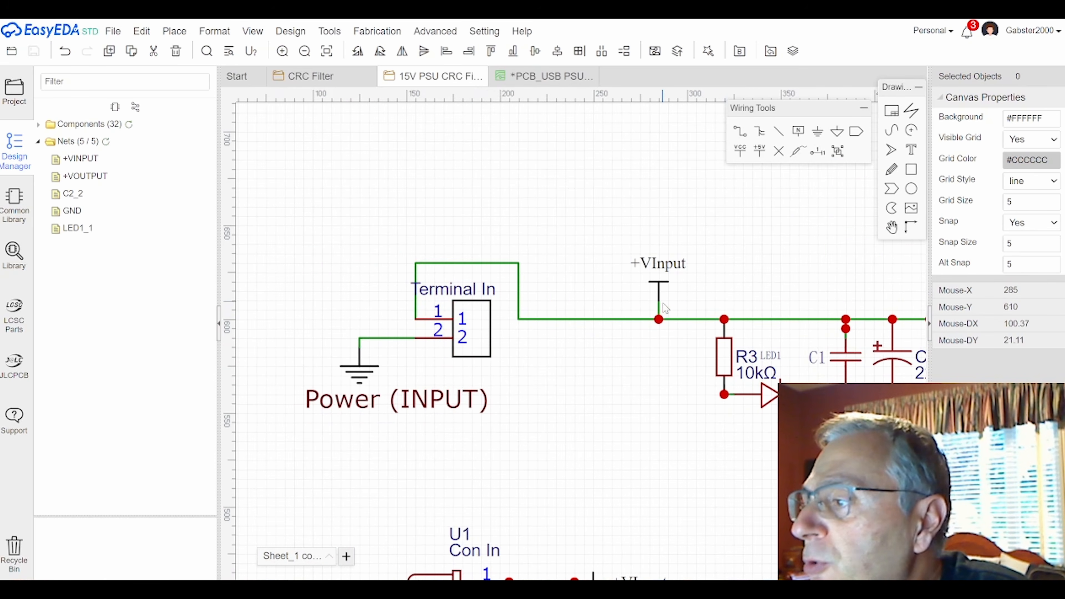
right_click_drag(797, 331, 507, 317)
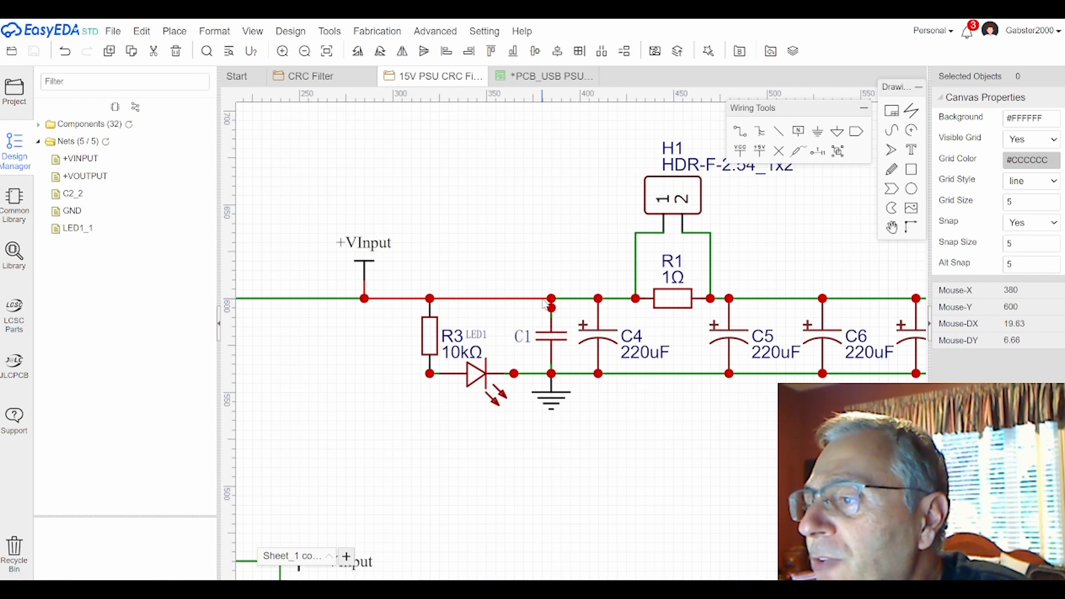
right_click_drag(738, 310, 555, 321)
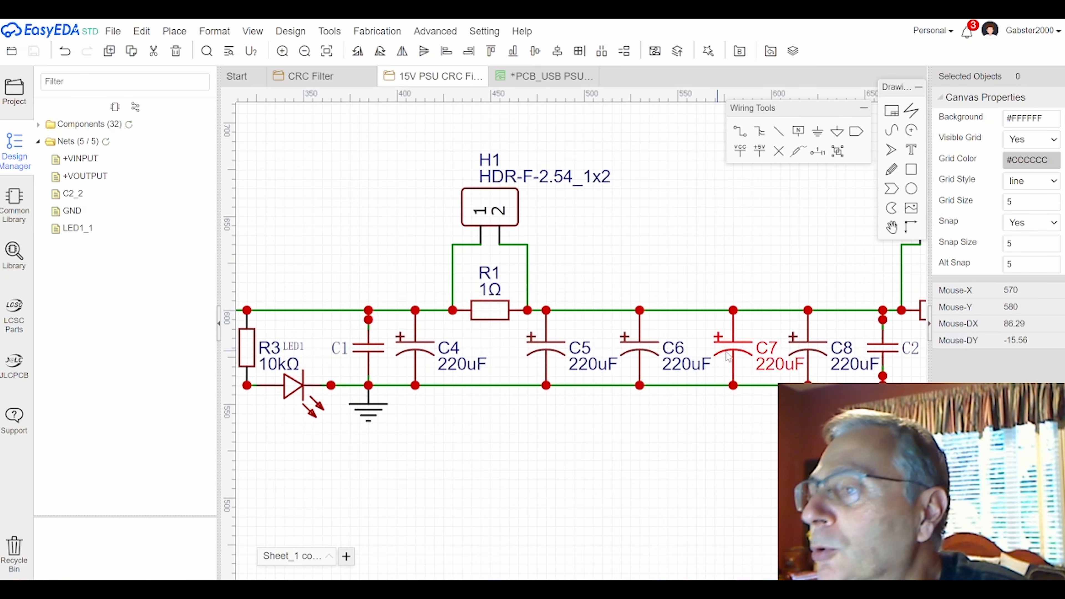
right_click_drag(811, 342, 589, 346)
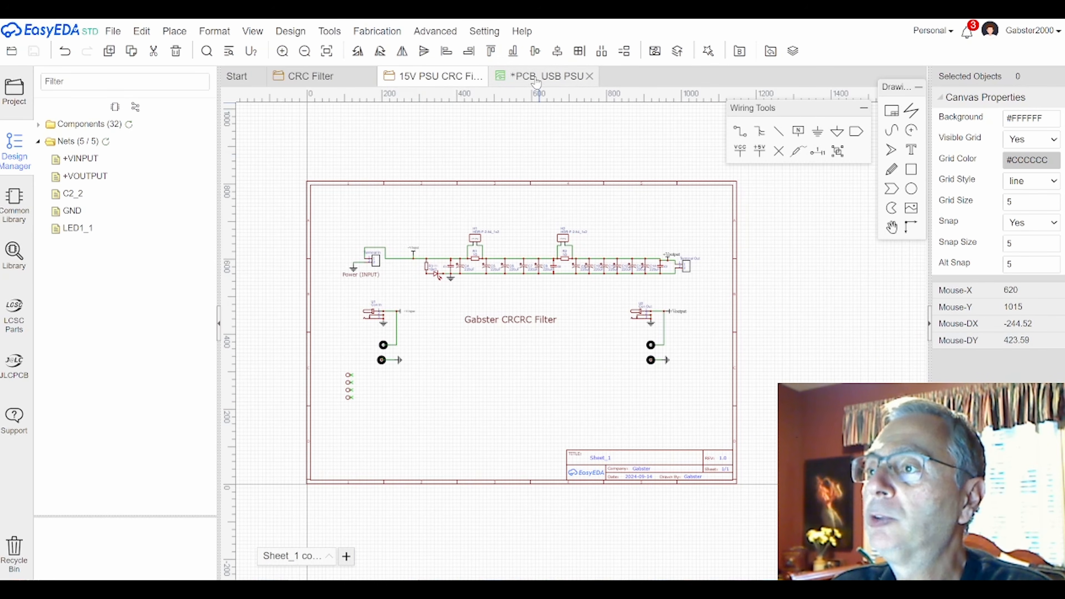
Step: Return to the PCB, save it, and generate its Gerber fabrication files with a design rule check beforehand
left_click(537, 81)
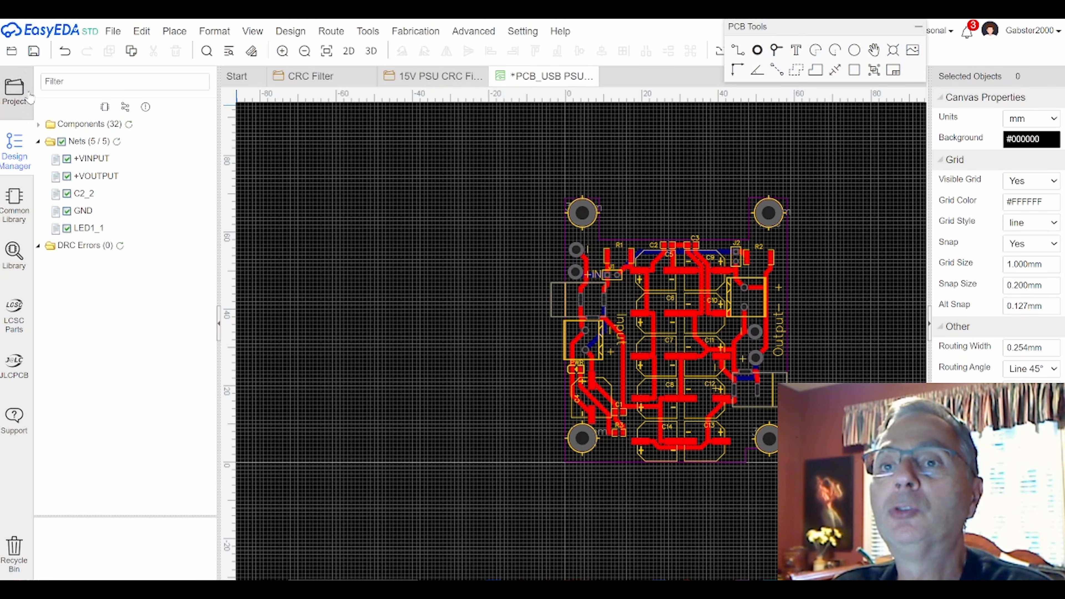
left_click(34, 52)
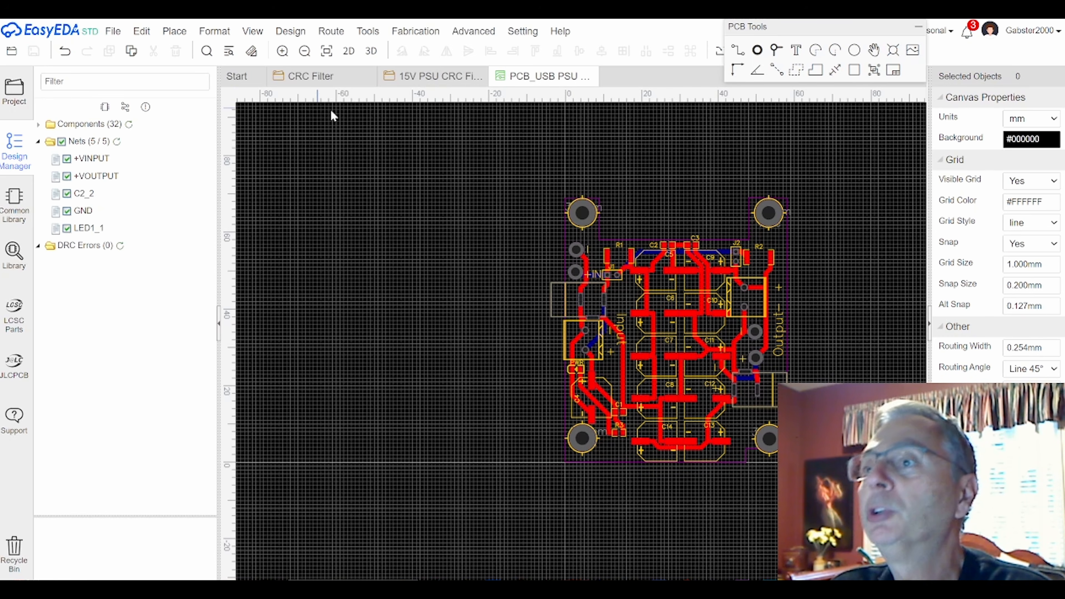
left_click(420, 32)
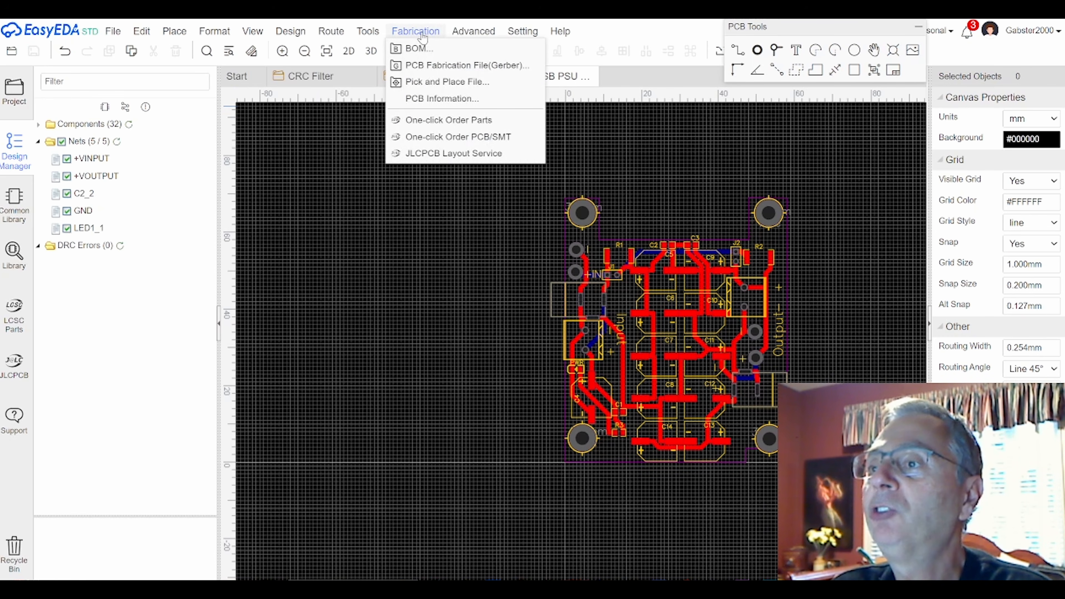
left_click(424, 66)
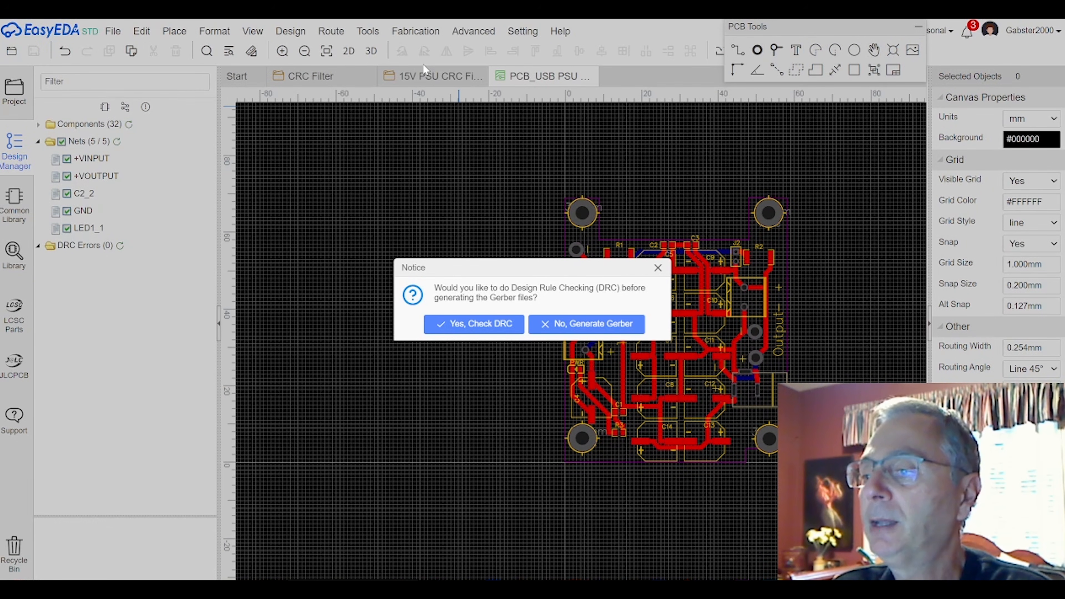
left_click(480, 325)
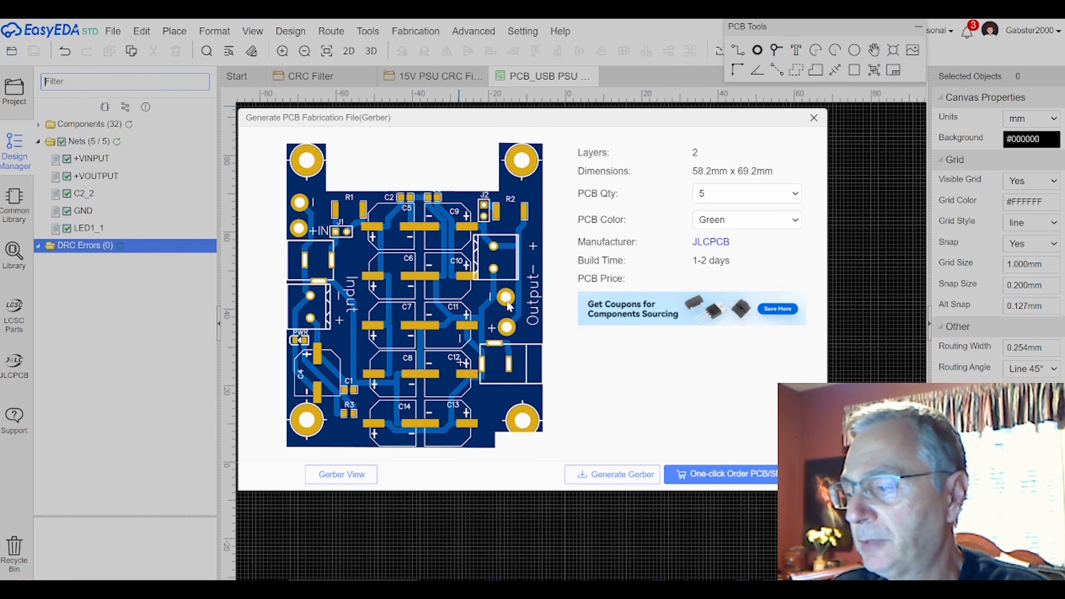
left_click(614, 475)
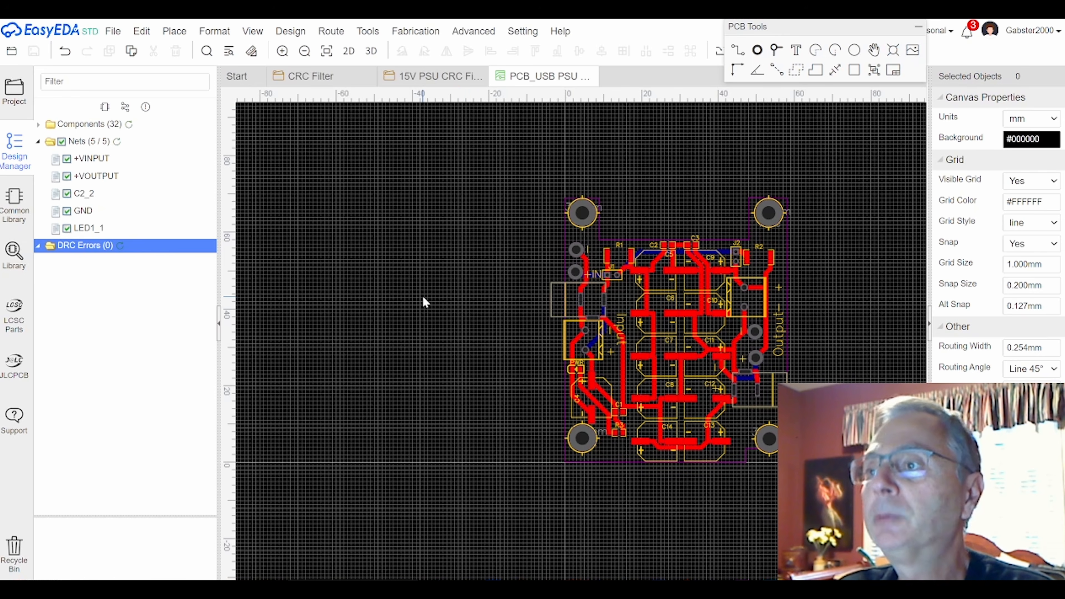
Step: Export the pick-and-place file without mirroring the bottom components or including panelized components' coordinates
left_click(409, 32)
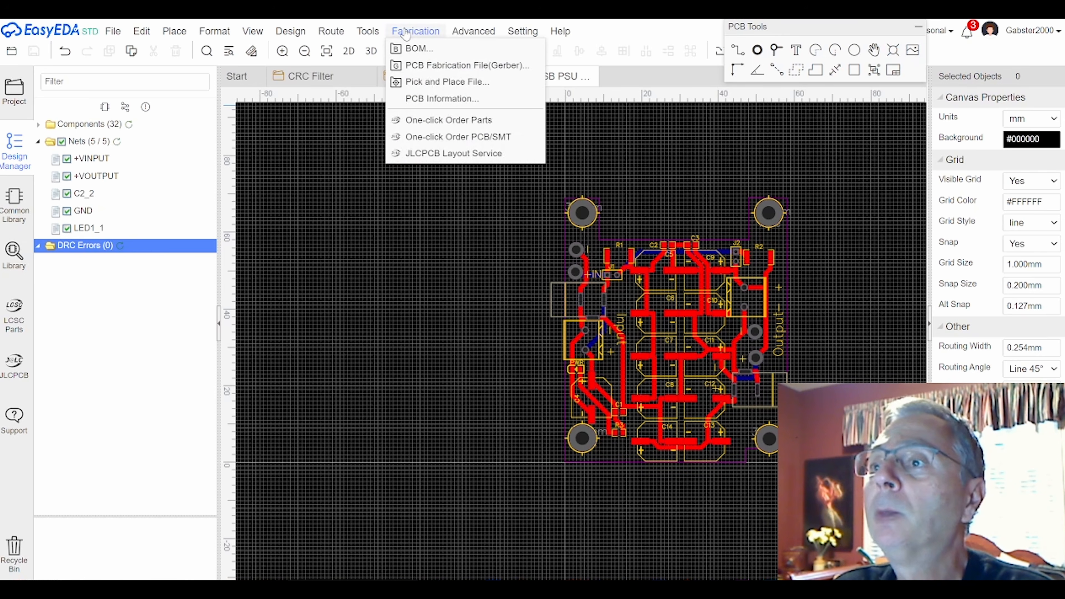
left_click(428, 82)
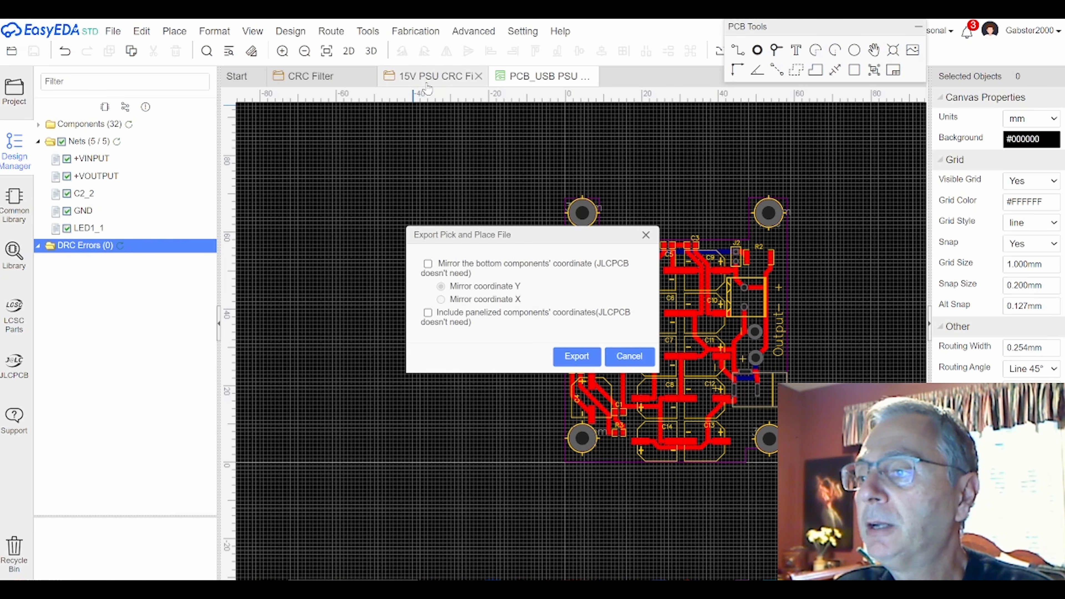
left_click(579, 359)
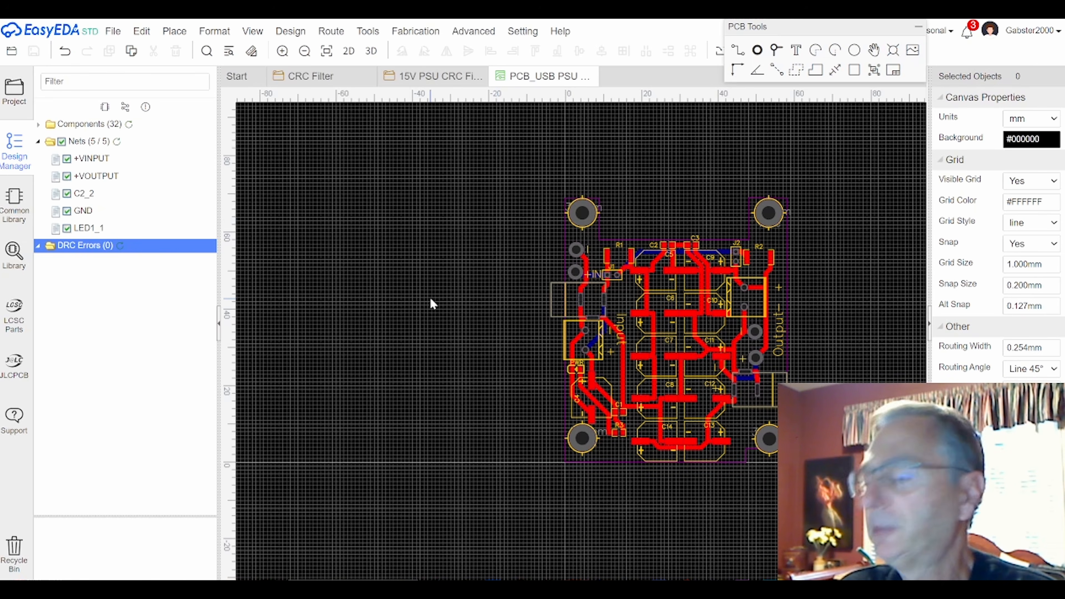
Step: Export the bill of materials for the PCB
mouse_move(415, 34)
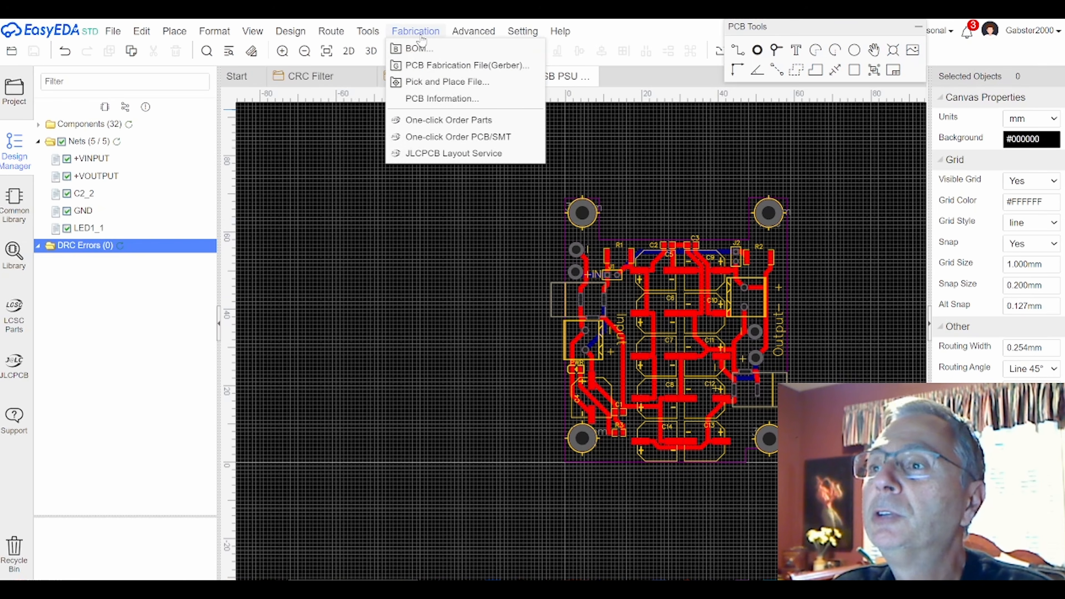
left_click(440, 82)
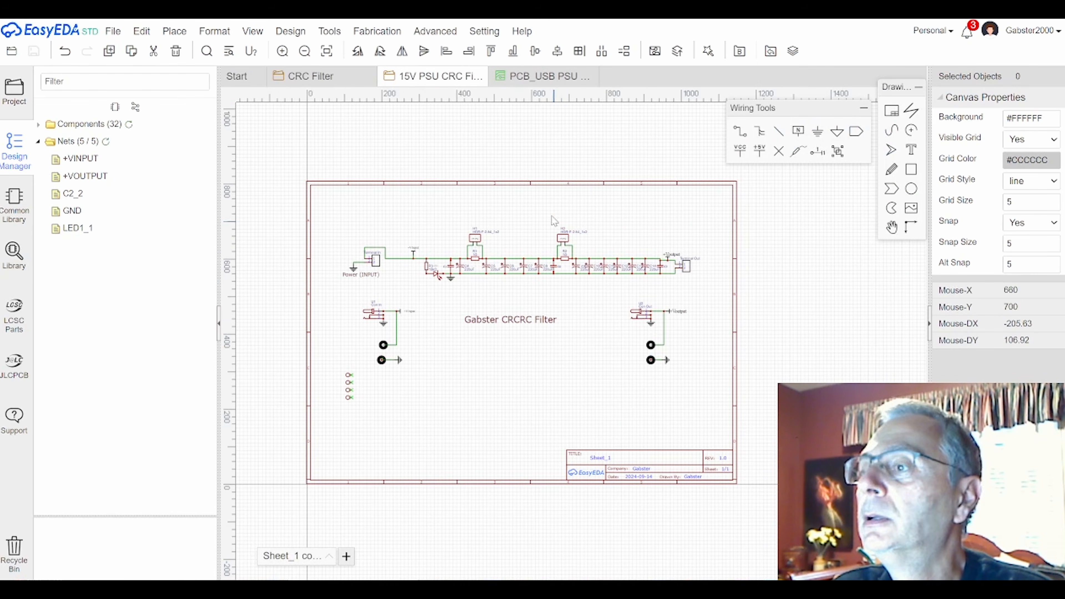
left_click(541, 76)
mouse_move(415, 33)
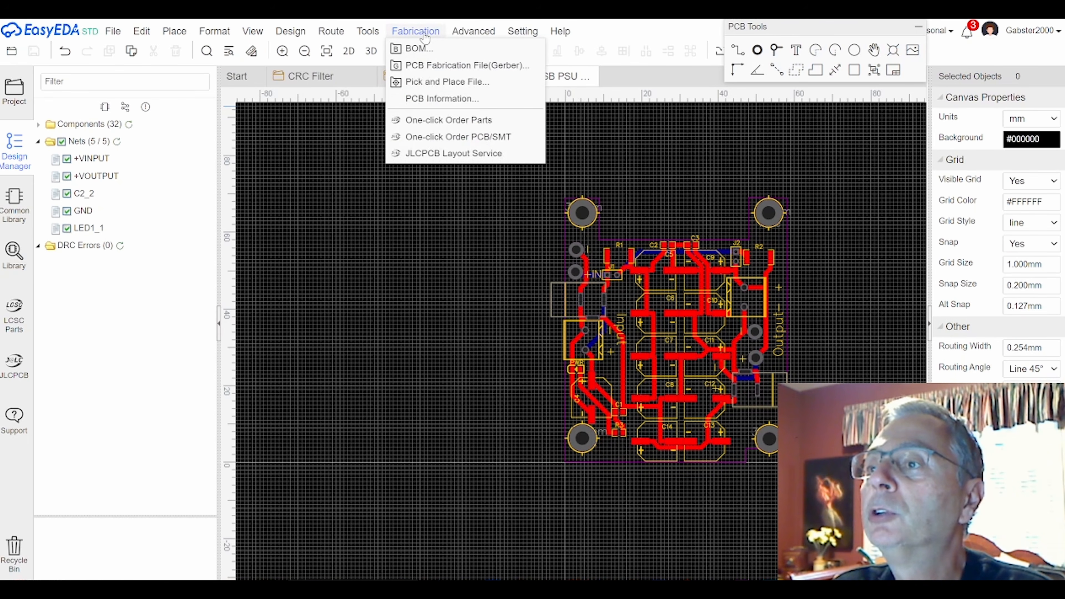
left_click(419, 49)
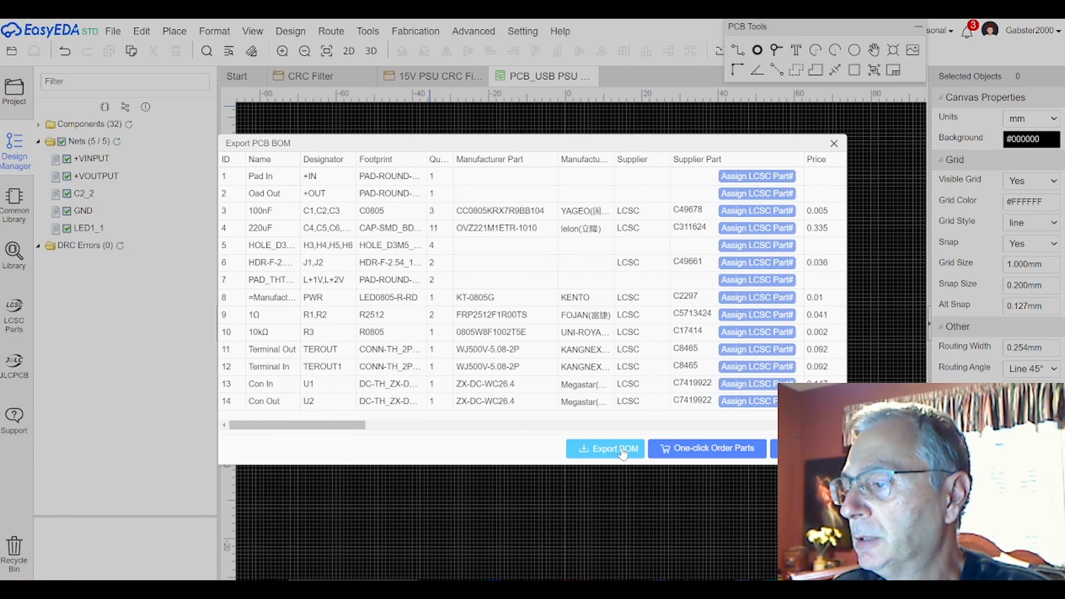
left_click(613, 452)
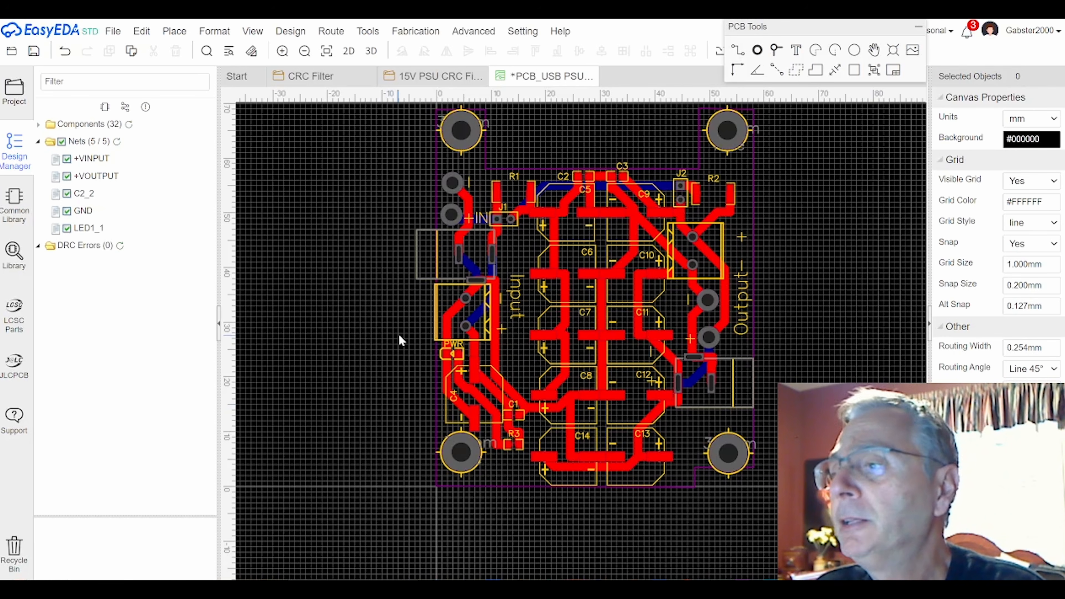
Step: Set the default design rule's minimum track width to 1.6 mm and apply the rule
left_click(290, 32)
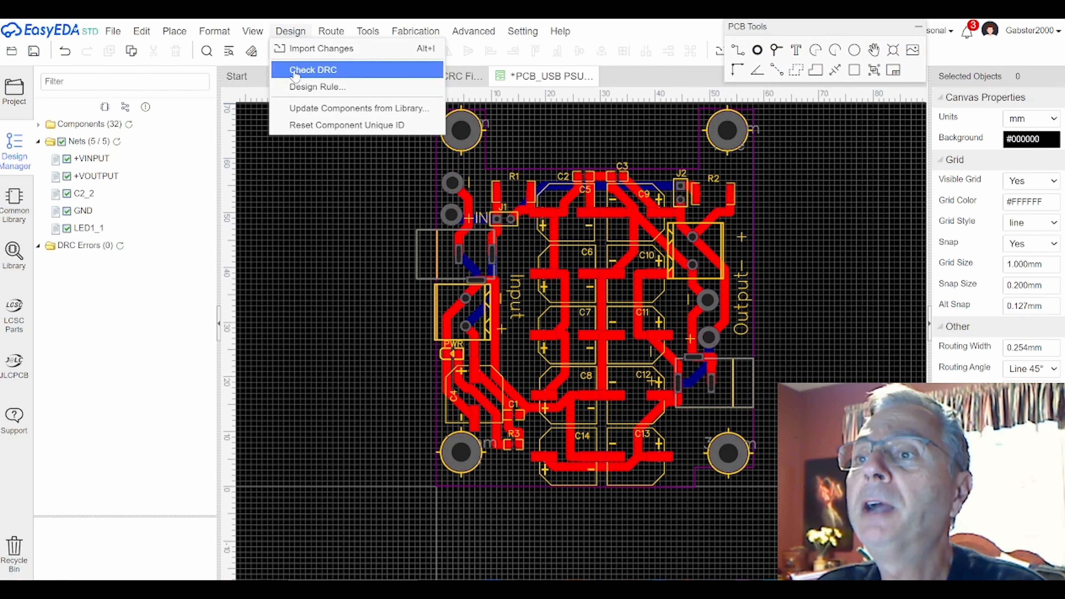
left_click(317, 86)
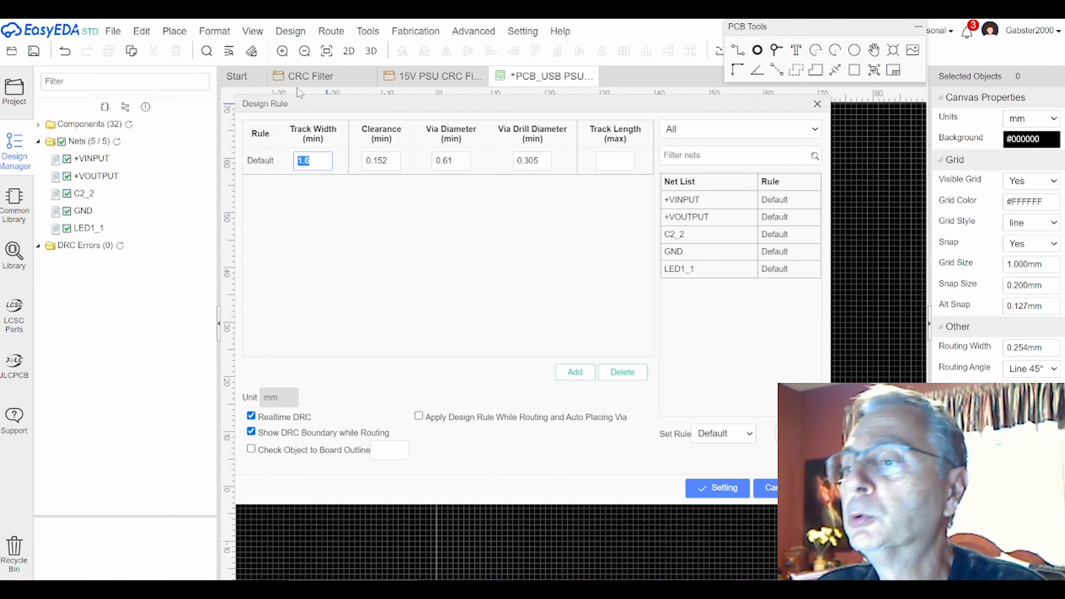
double_click(311, 161)
type("1")
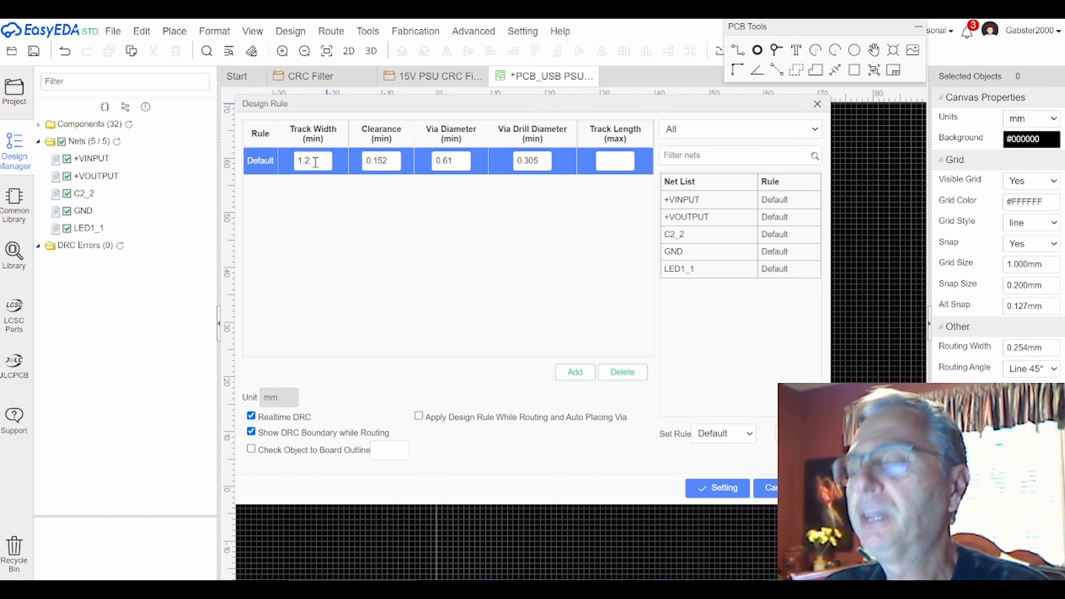
double_click(316, 162)
type("1")
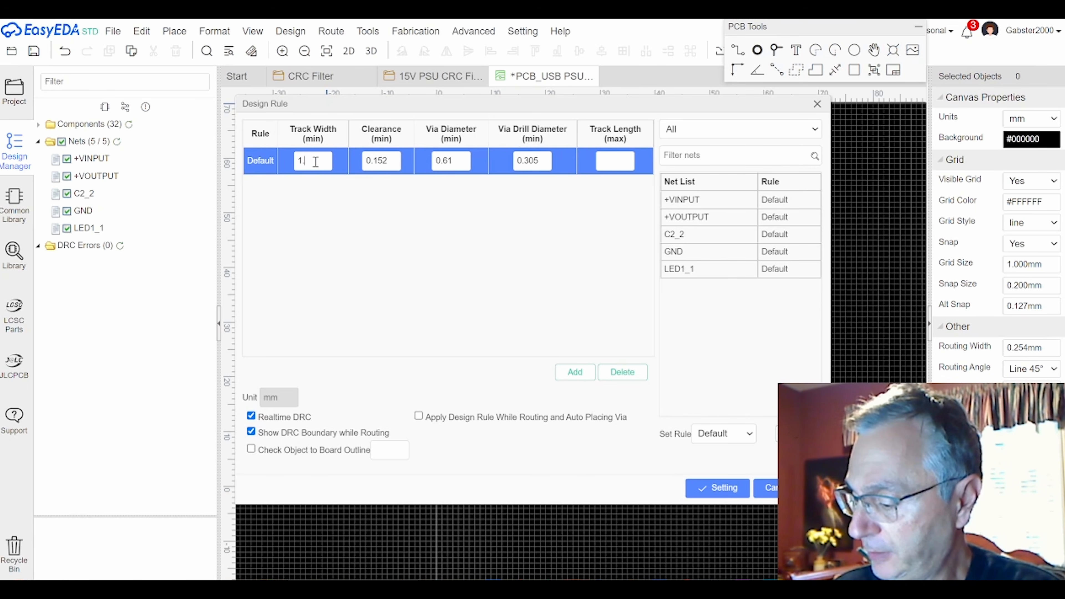
type(".6")
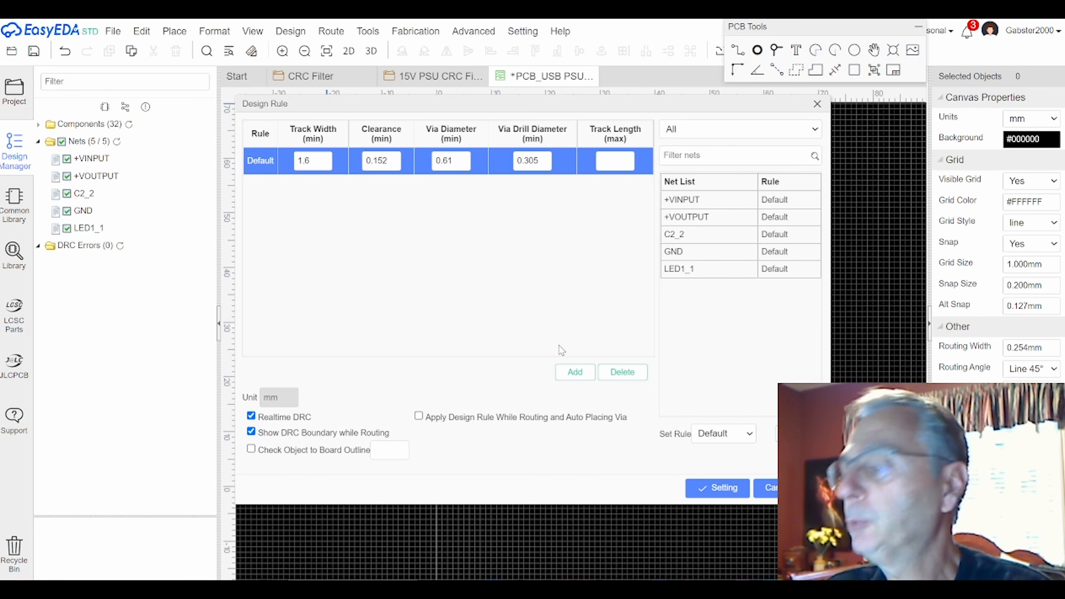
left_click(723, 487)
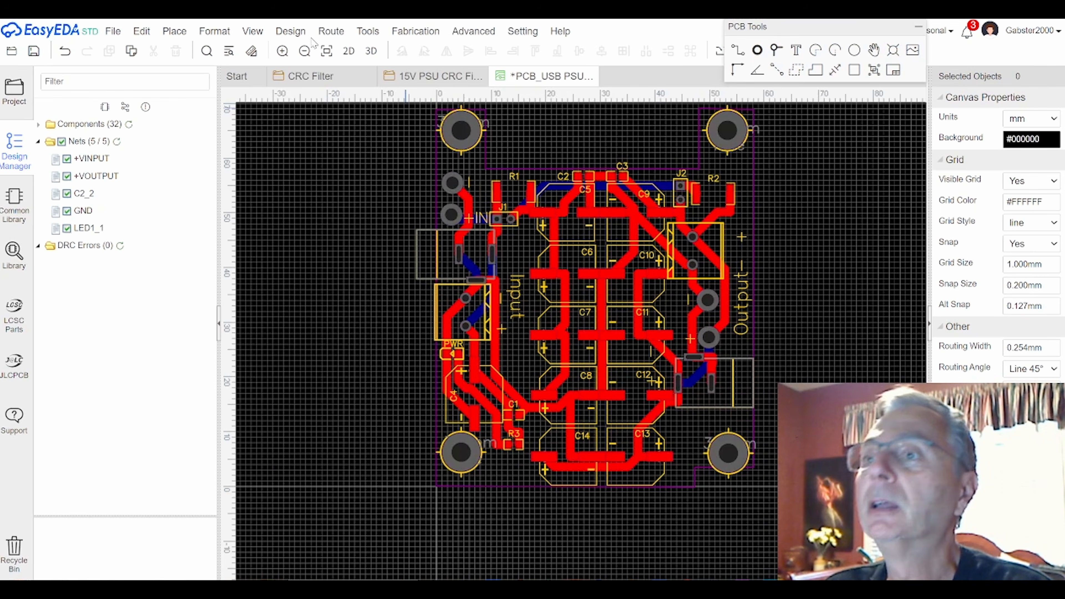
Step: Auto-route the board on the top and bottom layers using the cloud router
left_click(326, 36)
left_click(343, 50)
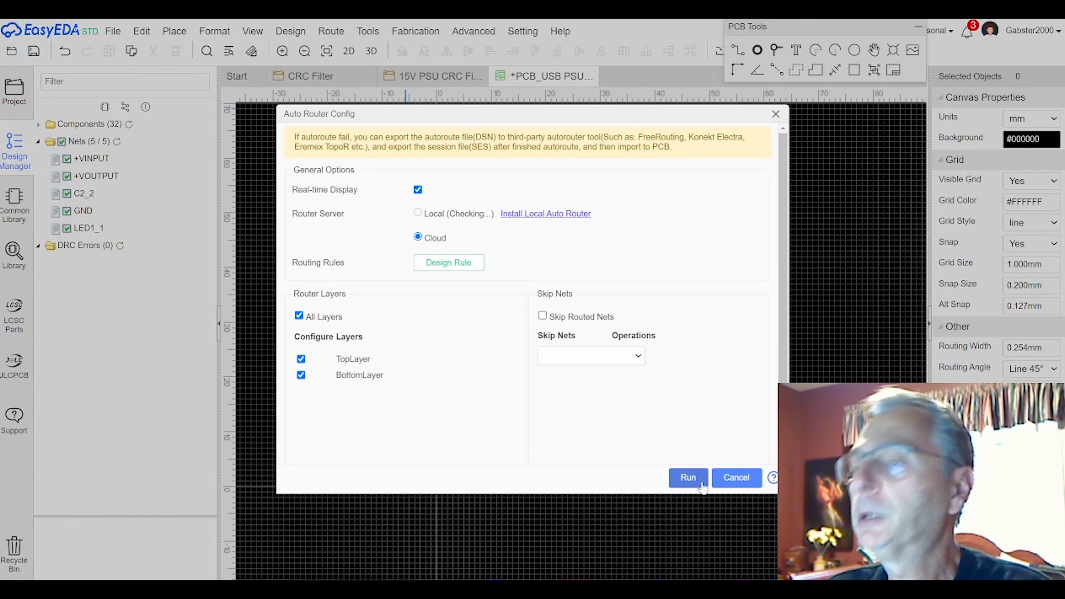
left_click(686, 479)
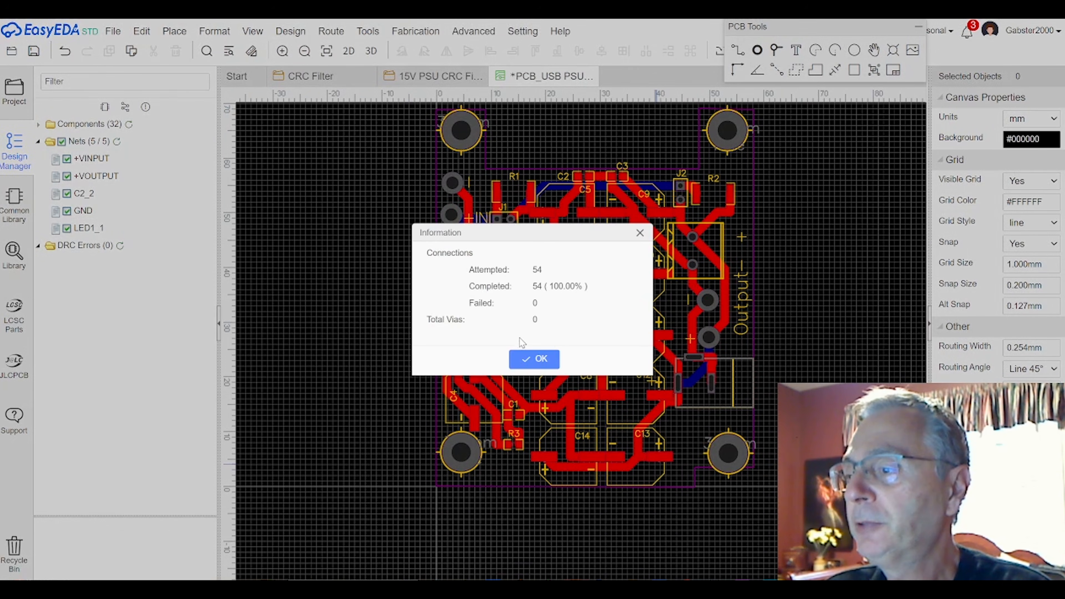
left_click(538, 359)
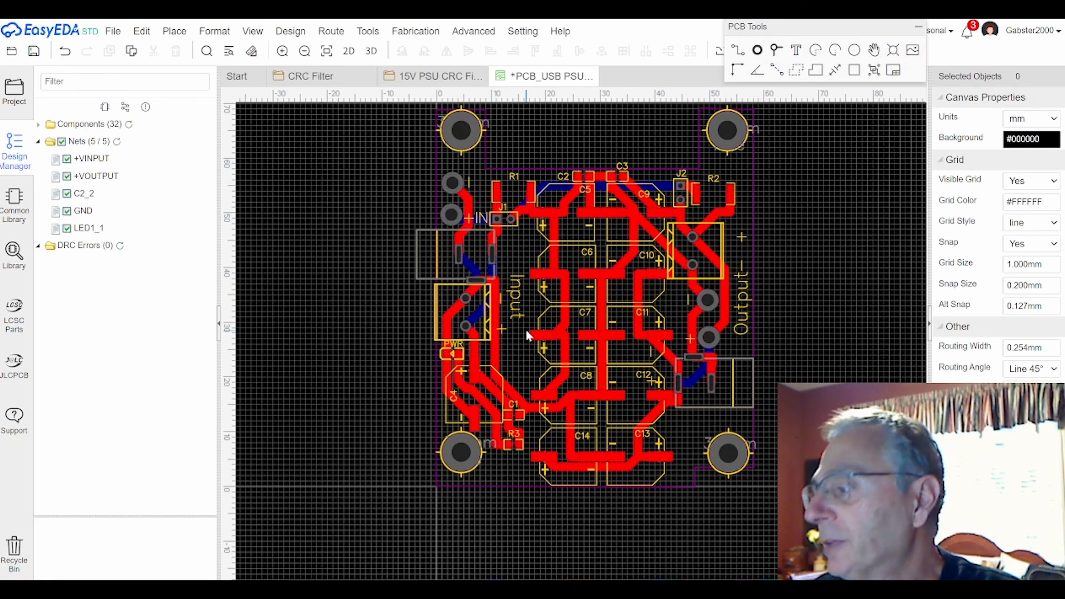
Step: Add a GND copper area on the bottom layer just inside the board outline, leaving out the upper mounting tabs and lower-right mounting hole
mouse_move(796, 479)
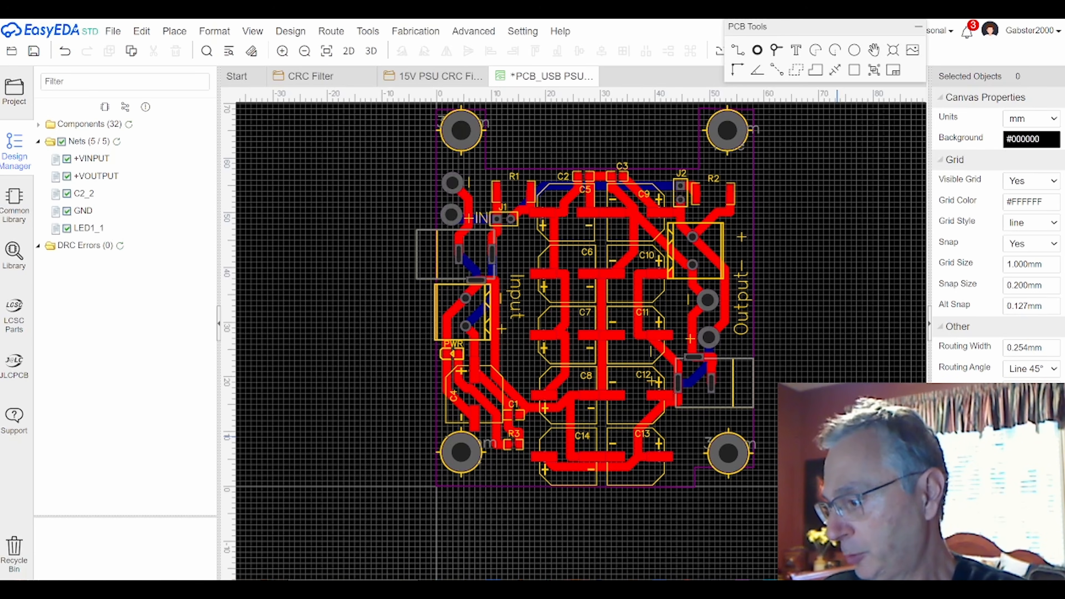
key("b")
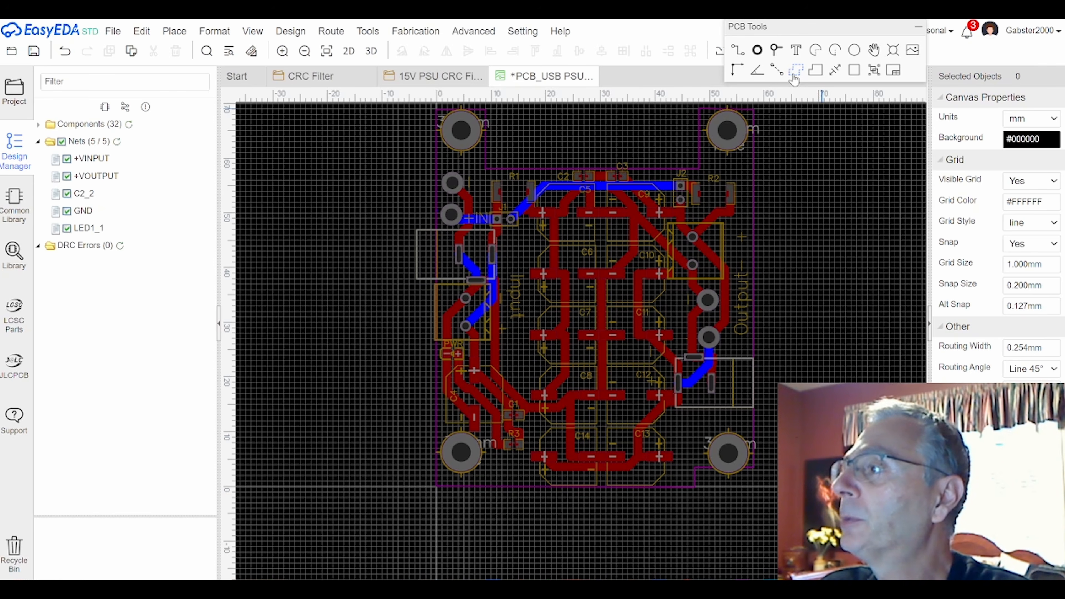
left_click(794, 70)
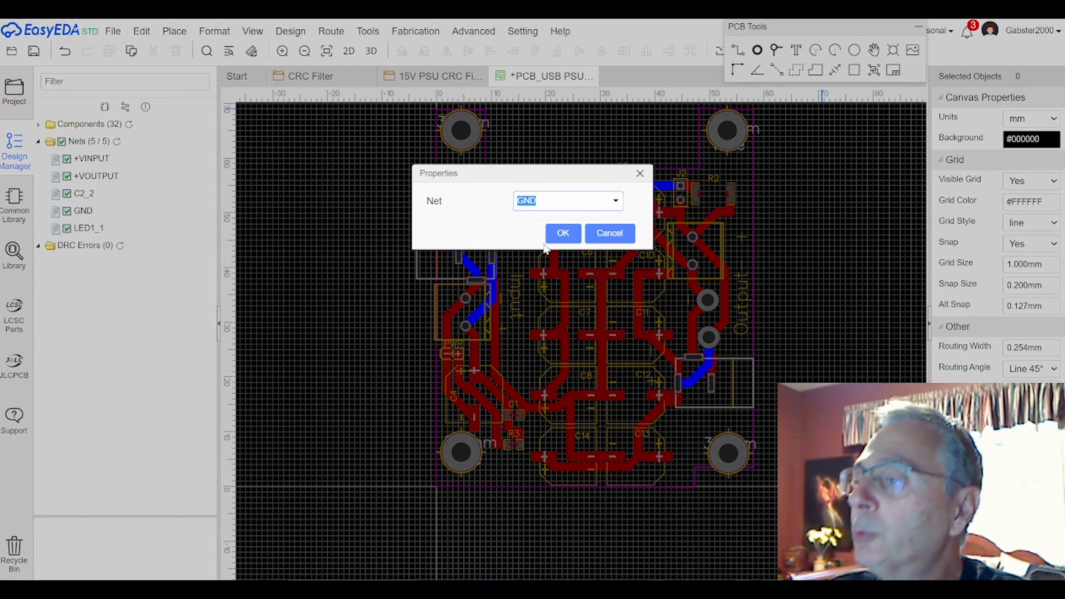
left_click(571, 236)
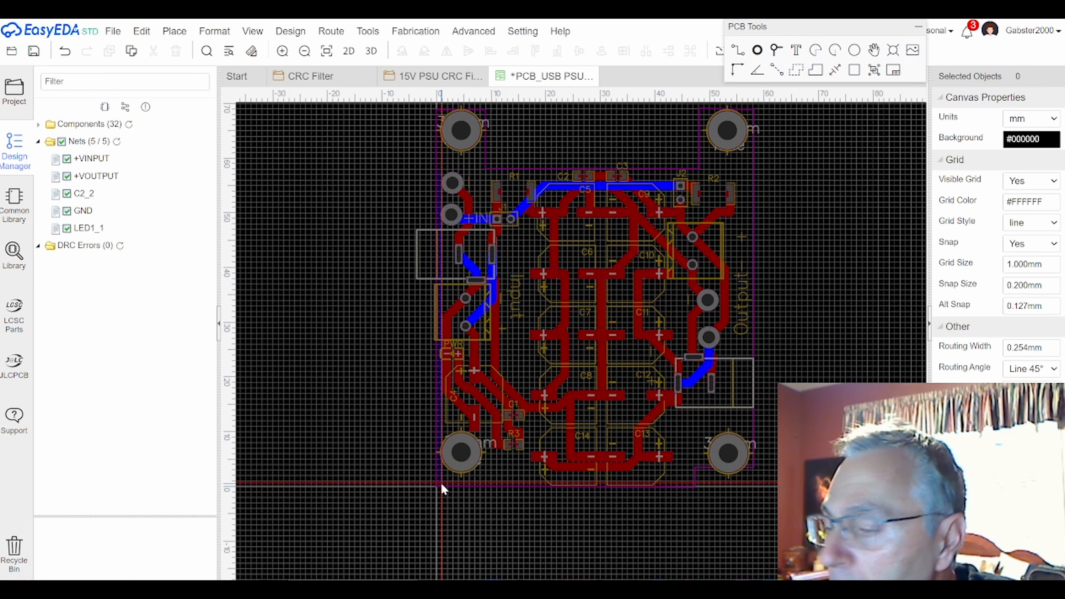
left_click(689, 423)
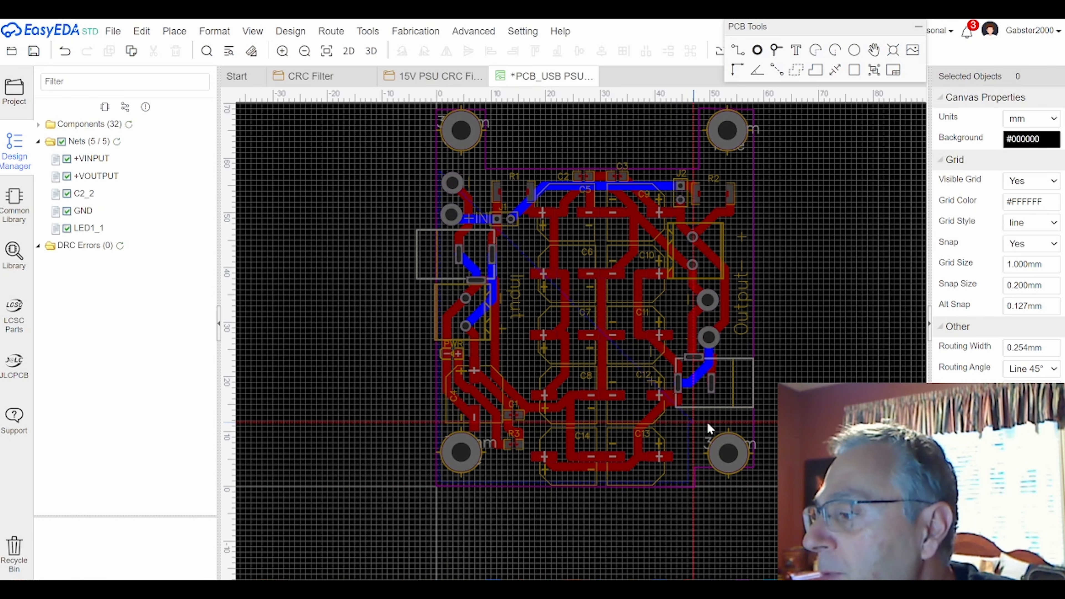
left_click(748, 424)
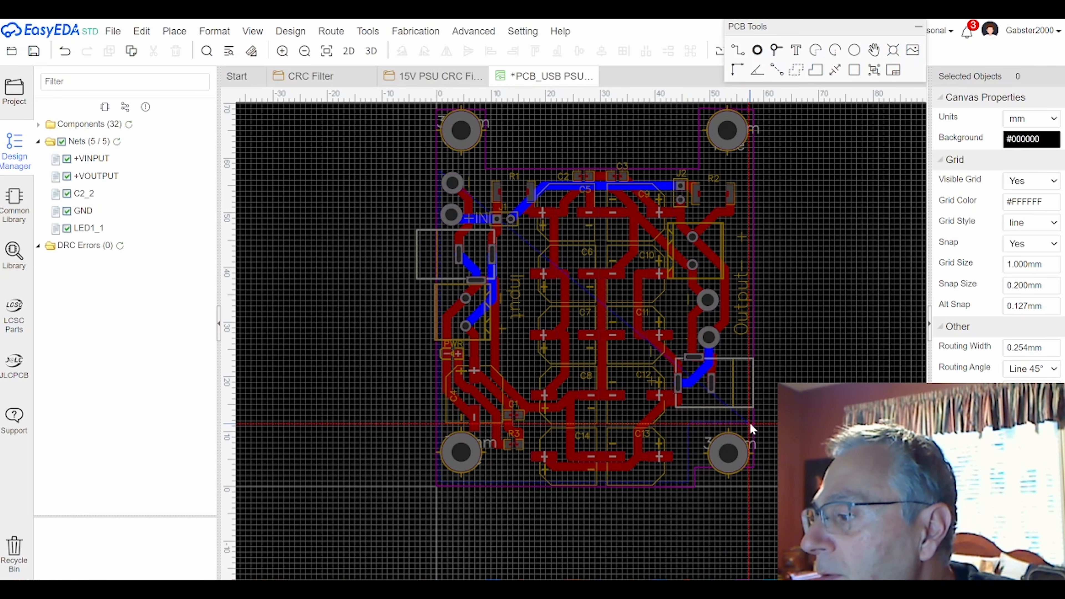
left_click(749, 172)
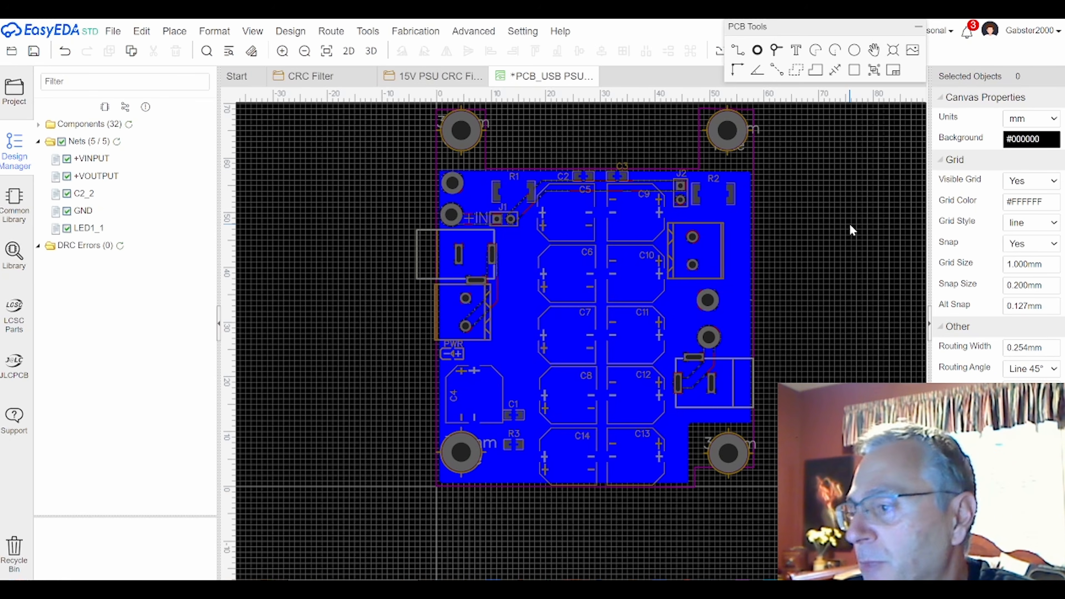
Step: Add a matching GND copper area on the top layer, excluding the upper tabs and lower-right mounting hole, and save the PCB
key("t")
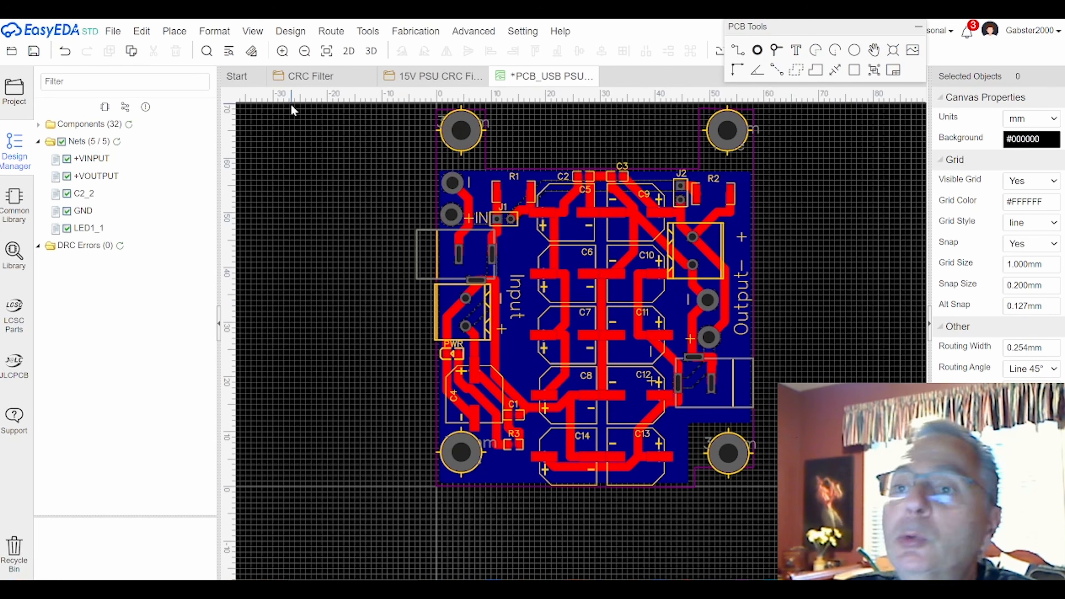
left_click(798, 72)
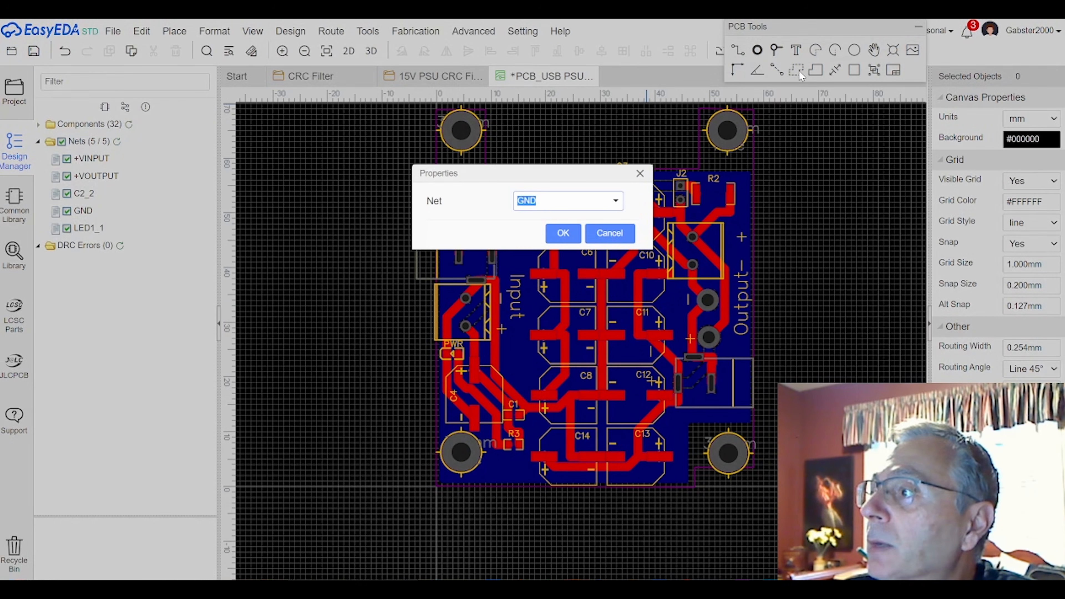
left_click(563, 233)
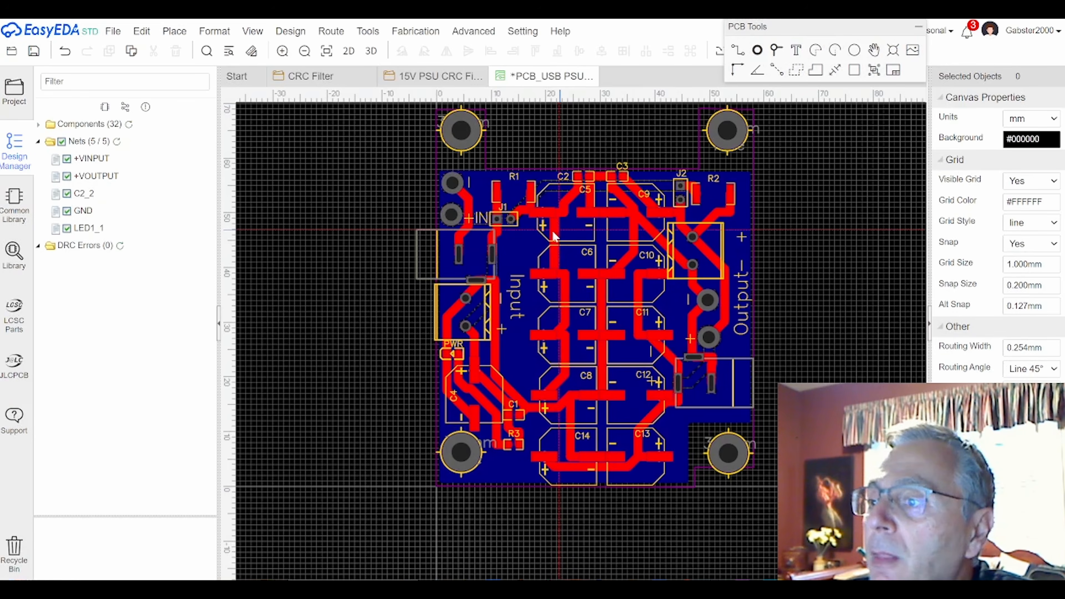
left_click(441, 170)
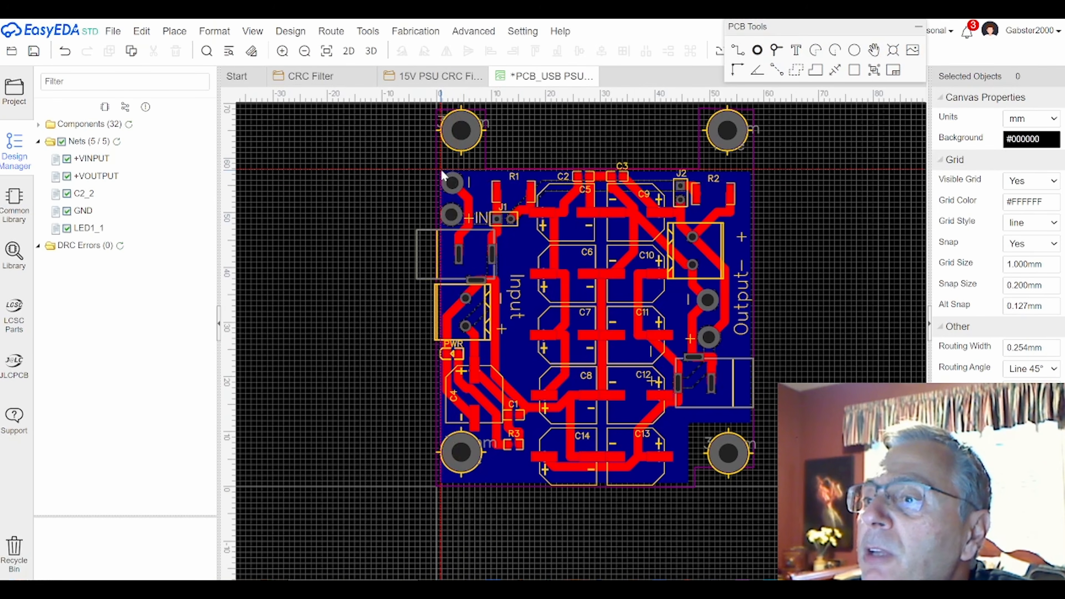
left_click(441, 482)
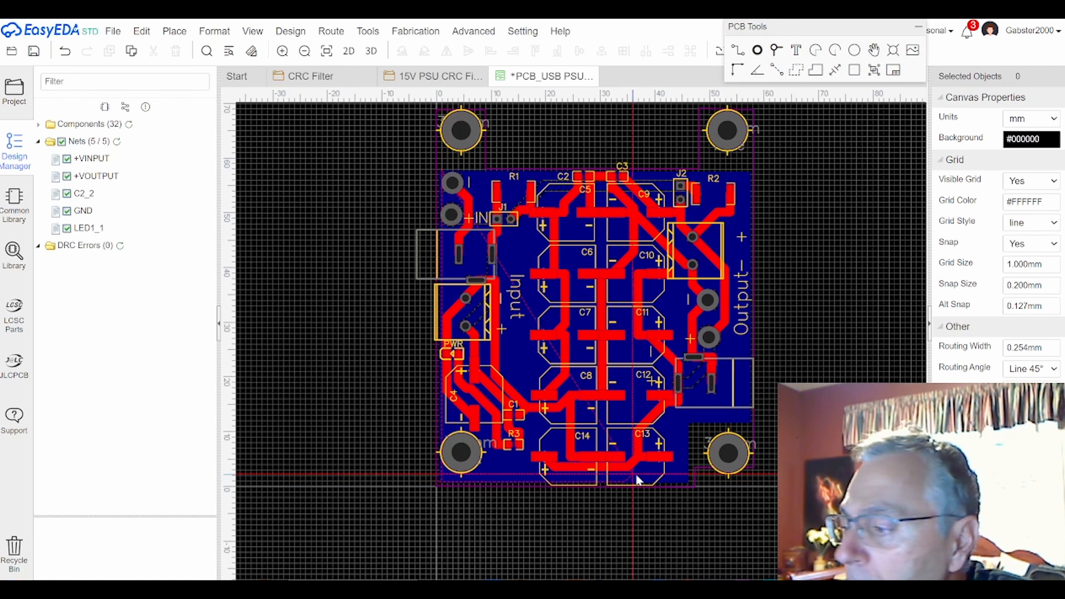
left_click(689, 485)
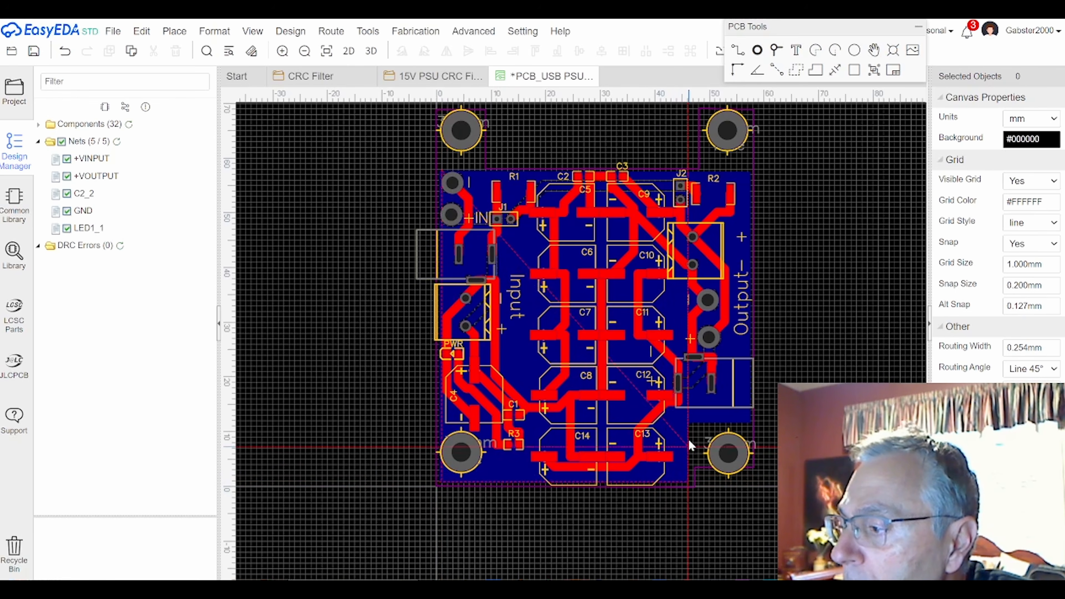
left_click(752, 421)
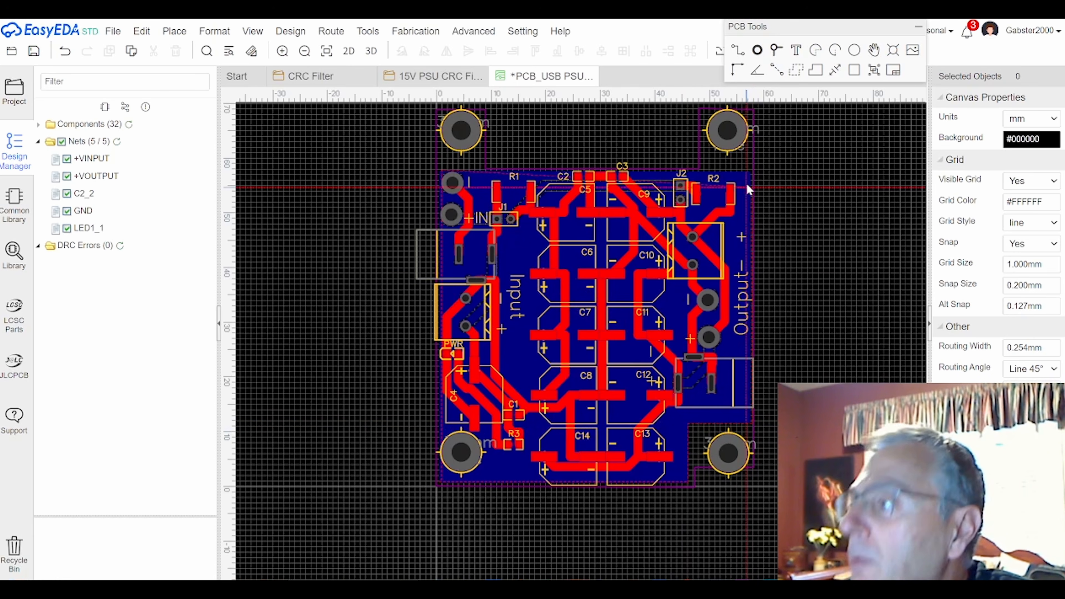
left_click(750, 170)
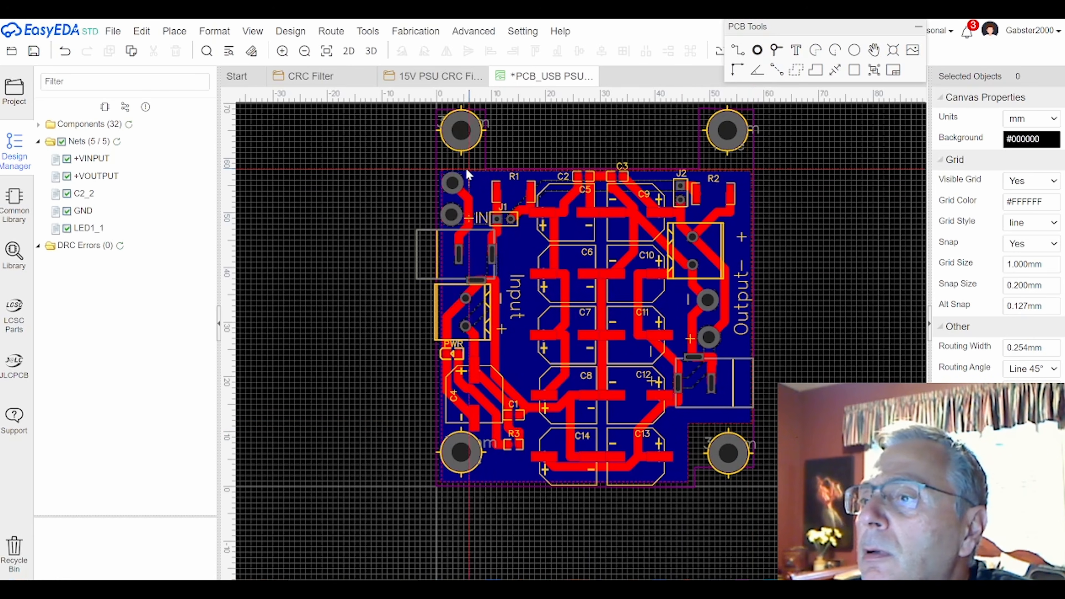
left_click(442, 170)
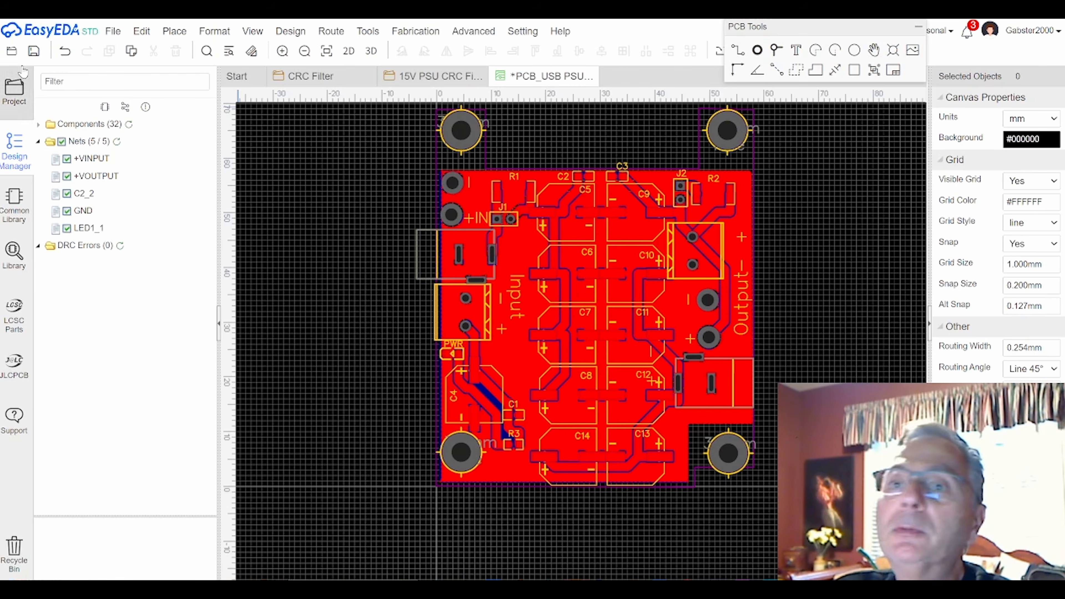
left_click(33, 53)
Step: Auto-route all layers again with the GND copper areas in place, and rerun the design rule check
left_click(291, 32)
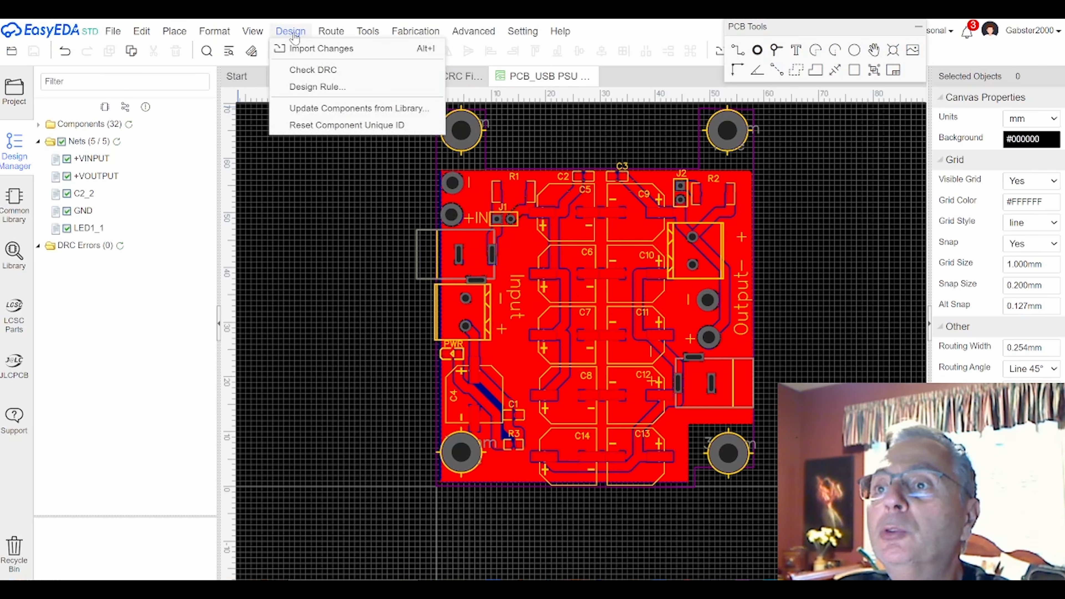
mouse_move(329, 36)
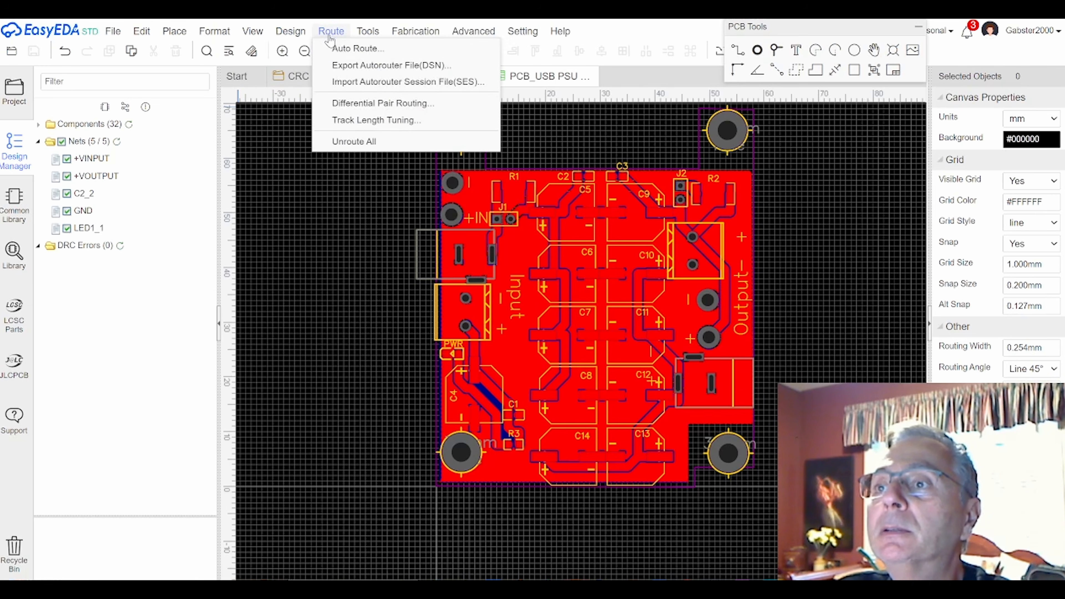
left_click(357, 48)
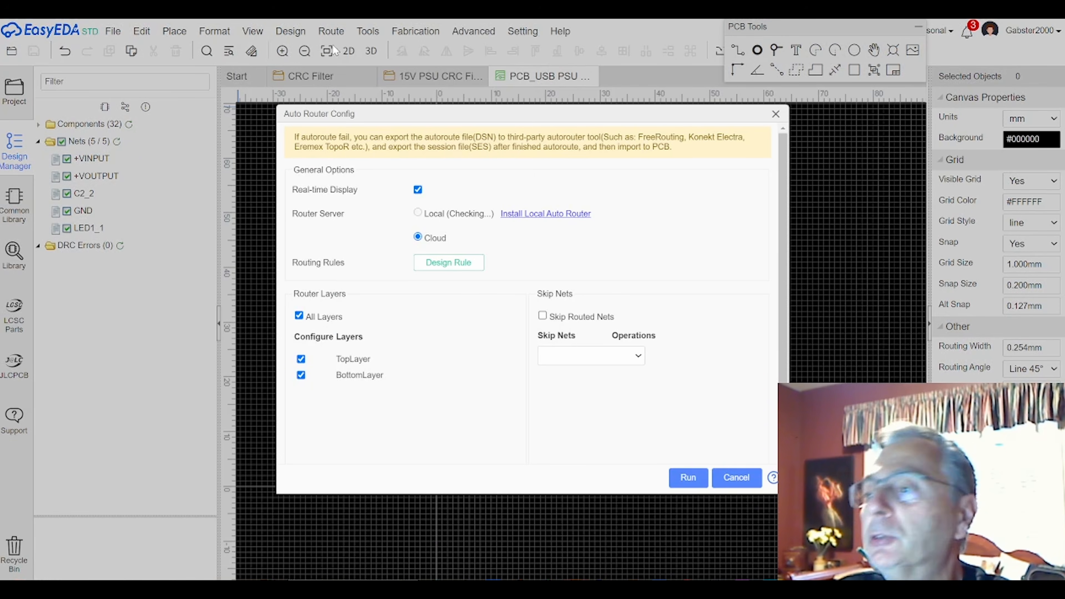
left_click(688, 480)
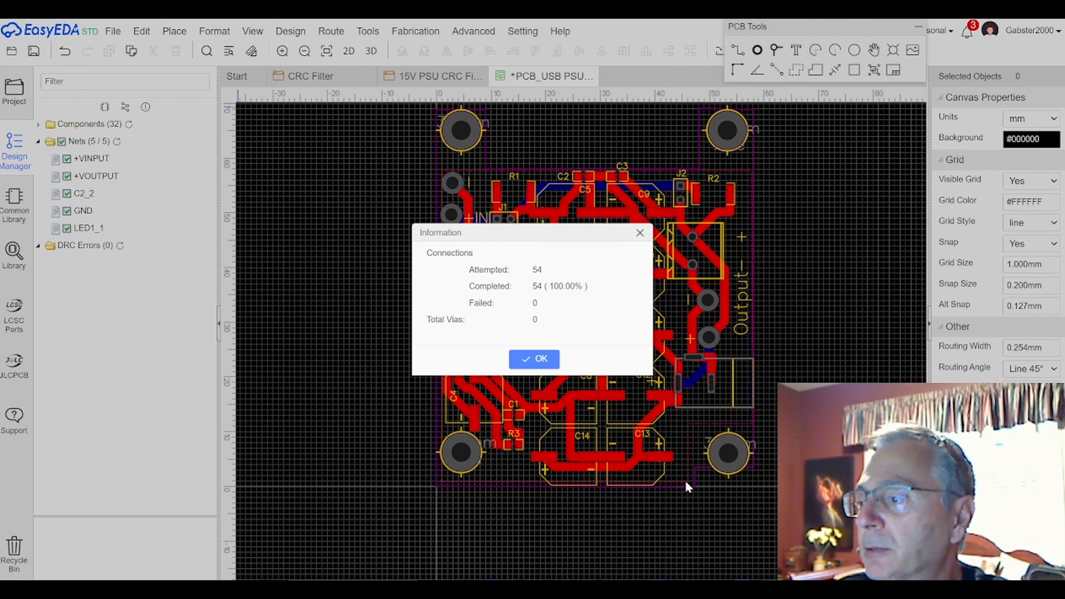
left_click(524, 360)
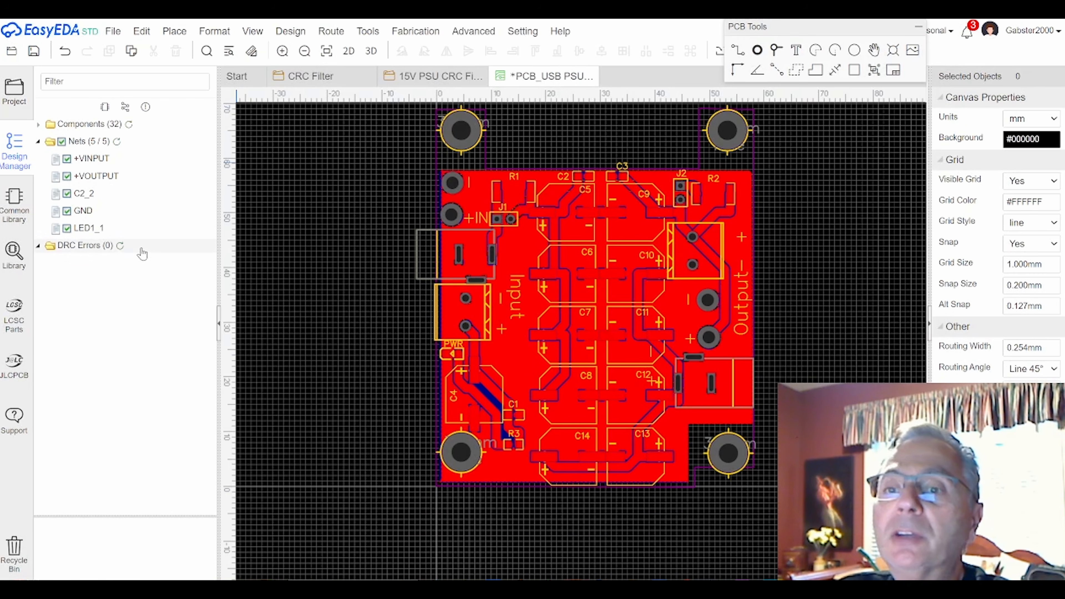
left_click(122, 248)
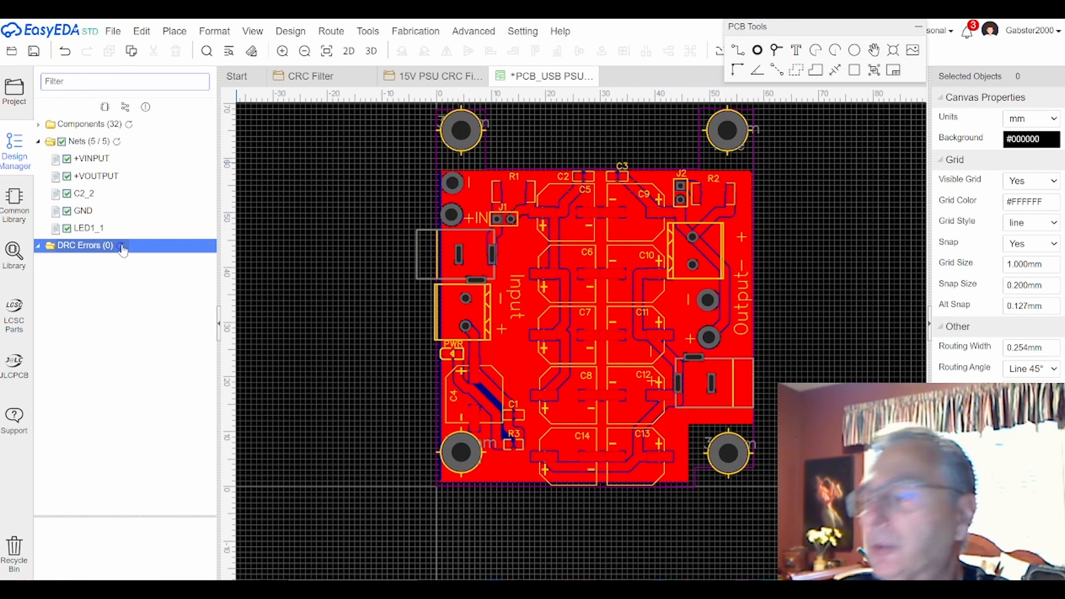